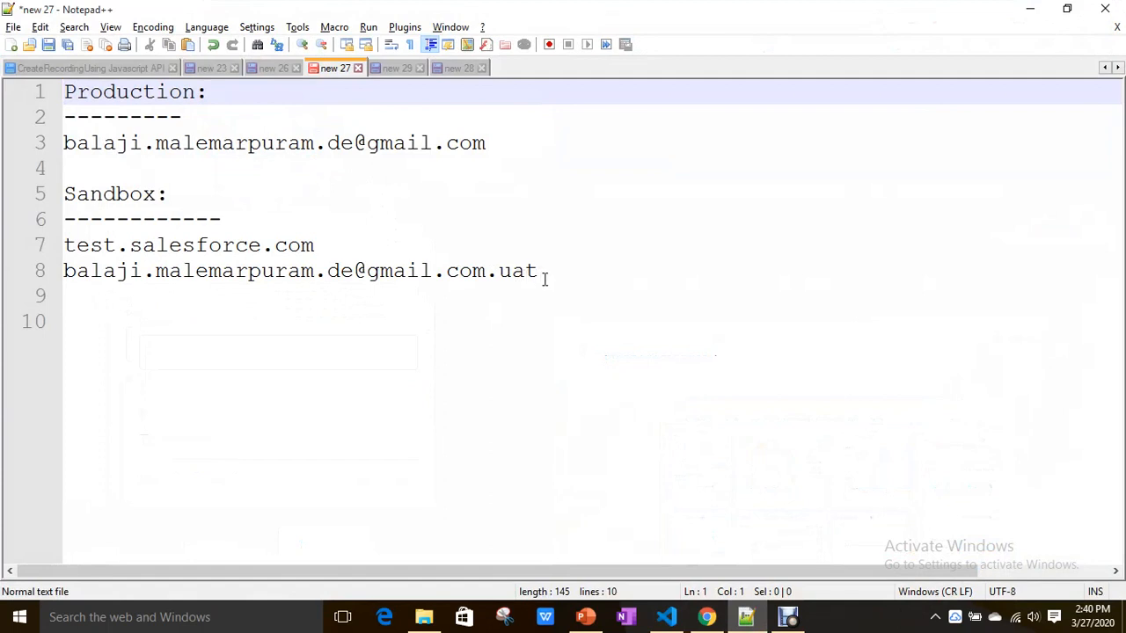
Copy the production username from the notes into the Salesforce login page in Chrome, log in with the account password, and postpone mobile phone registration
drag(545, 278, 478, 271)
drag(489, 143, 62, 142)
key(ctrl+c)
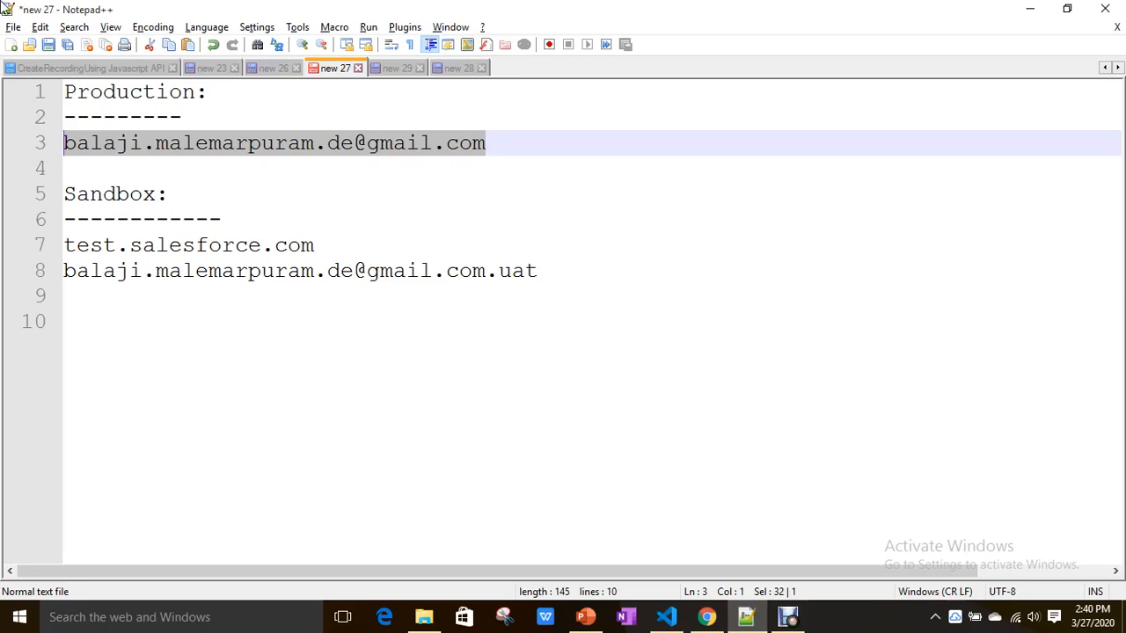
key(alt+Tab)
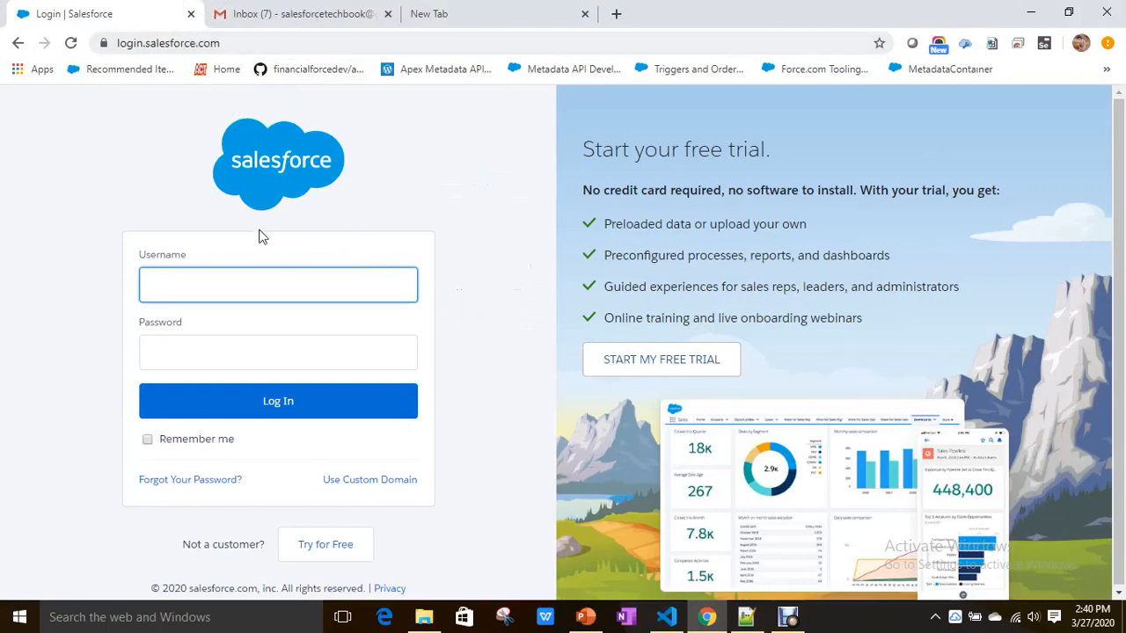
key(ctrl+v)
click(254, 349)
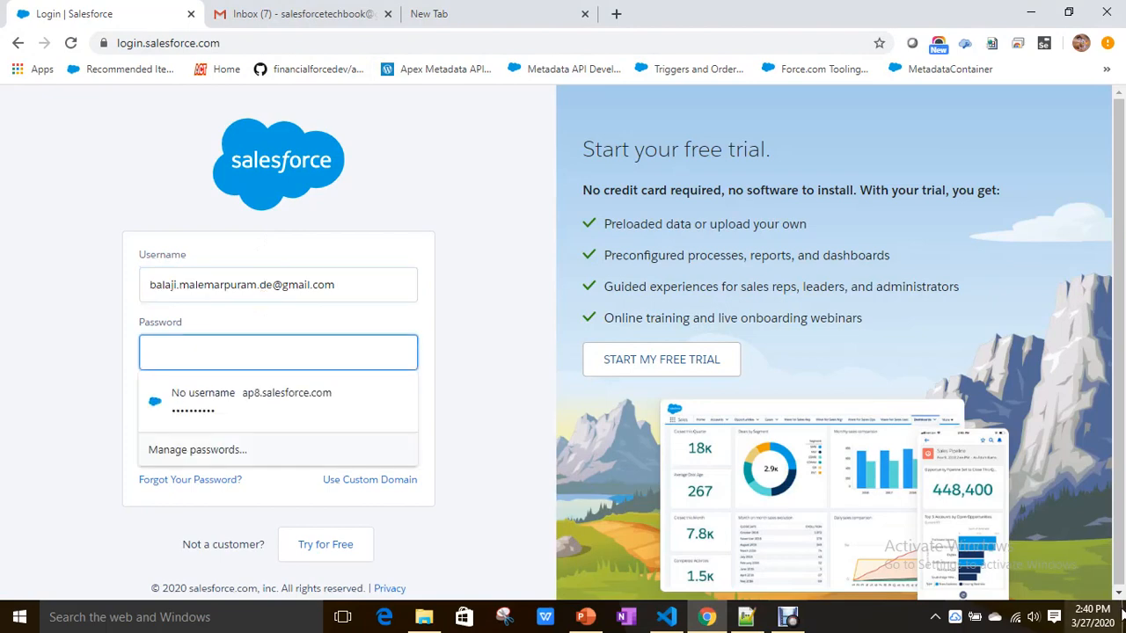
text(*)
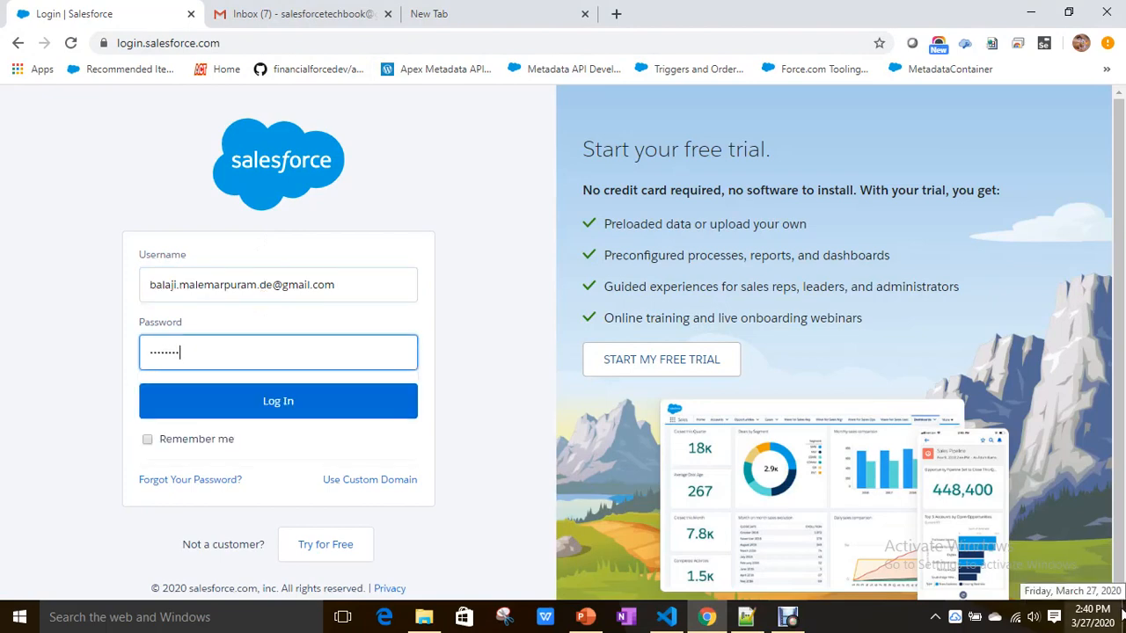
key(Return)
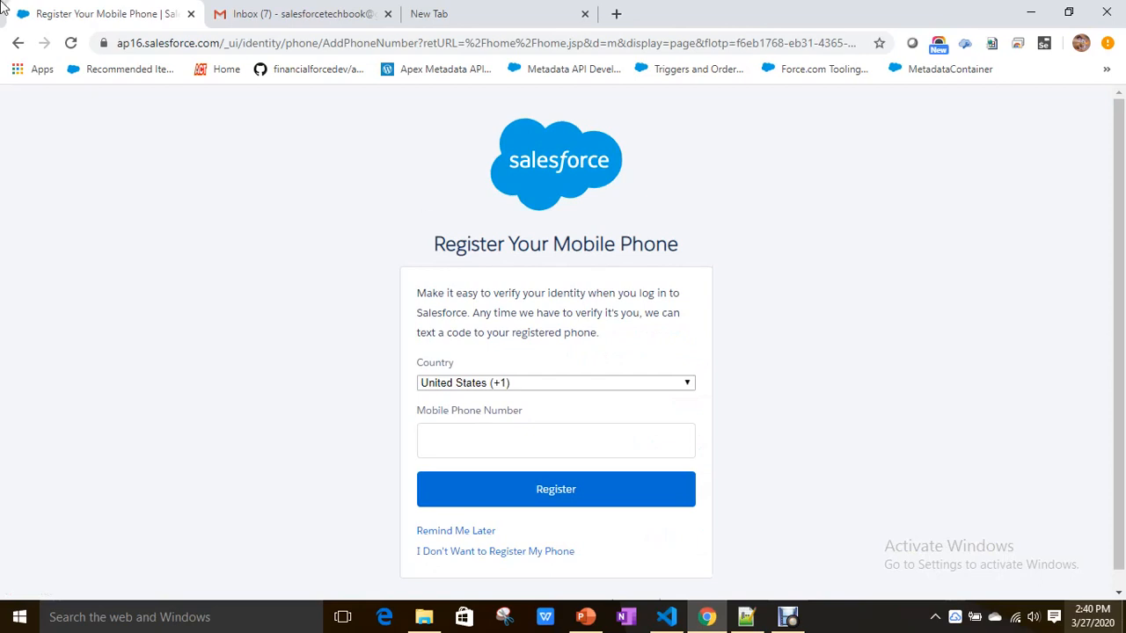
click(480, 532)
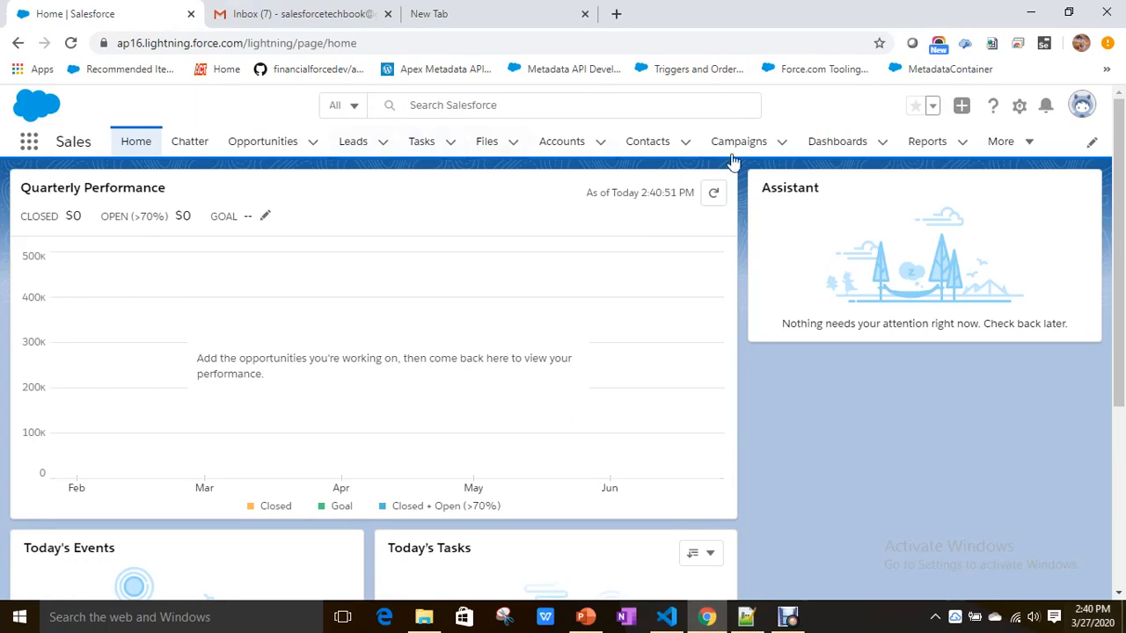
Go to Setup, find Deployment Settings by searching for Deploy, and continue past the introduction to the deployment connections list
click(1021, 110)
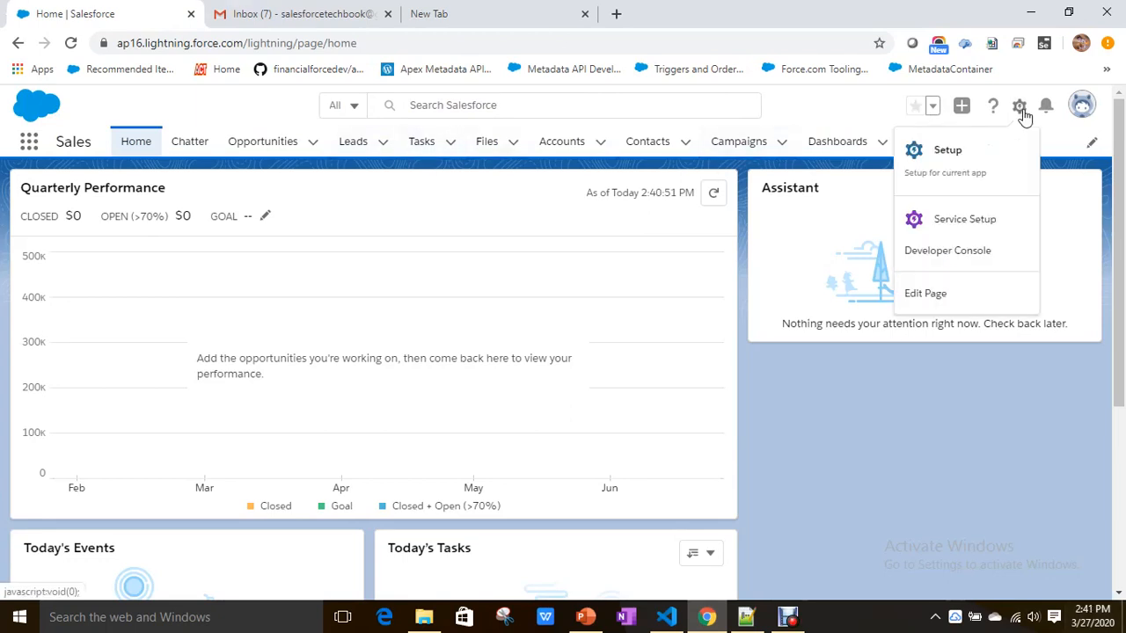
click(977, 165)
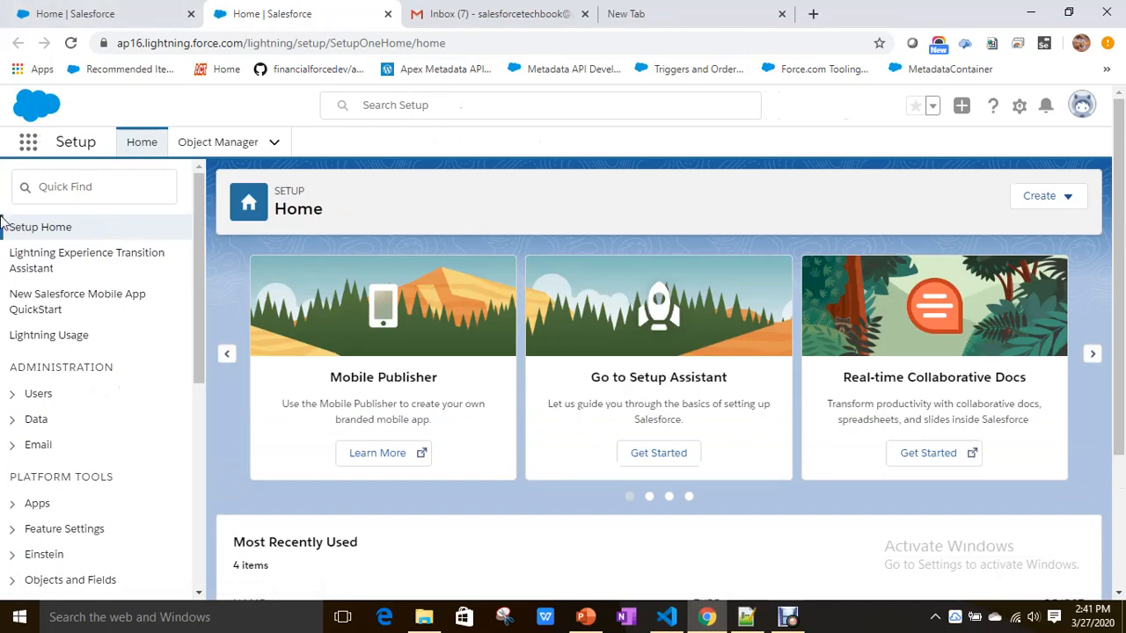
click(44, 188)
text(D)
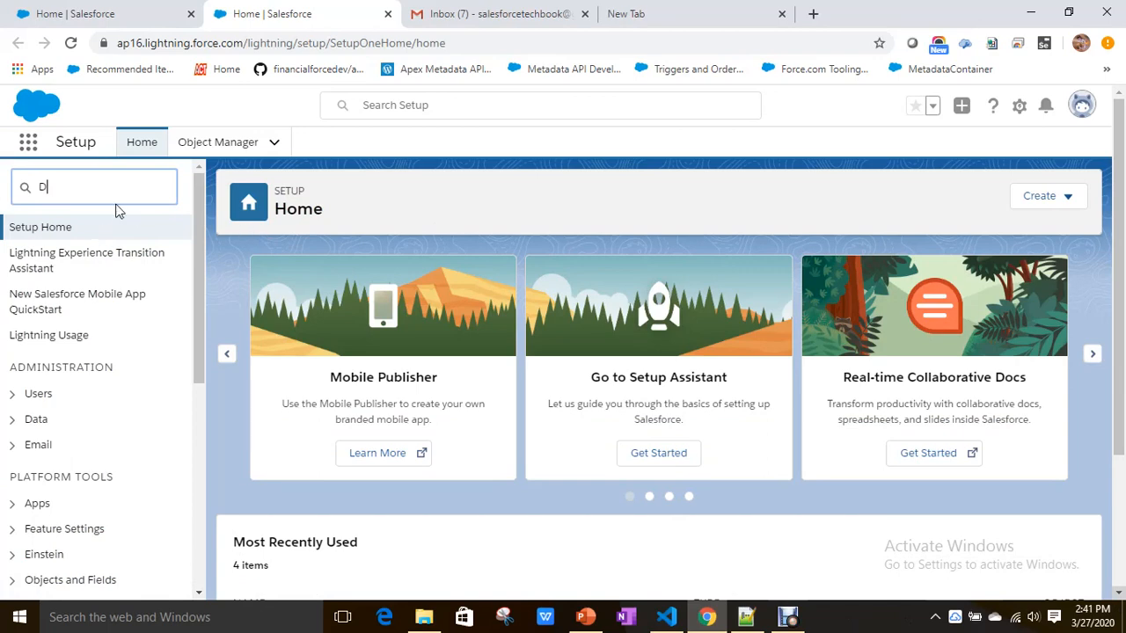
text(eplo)
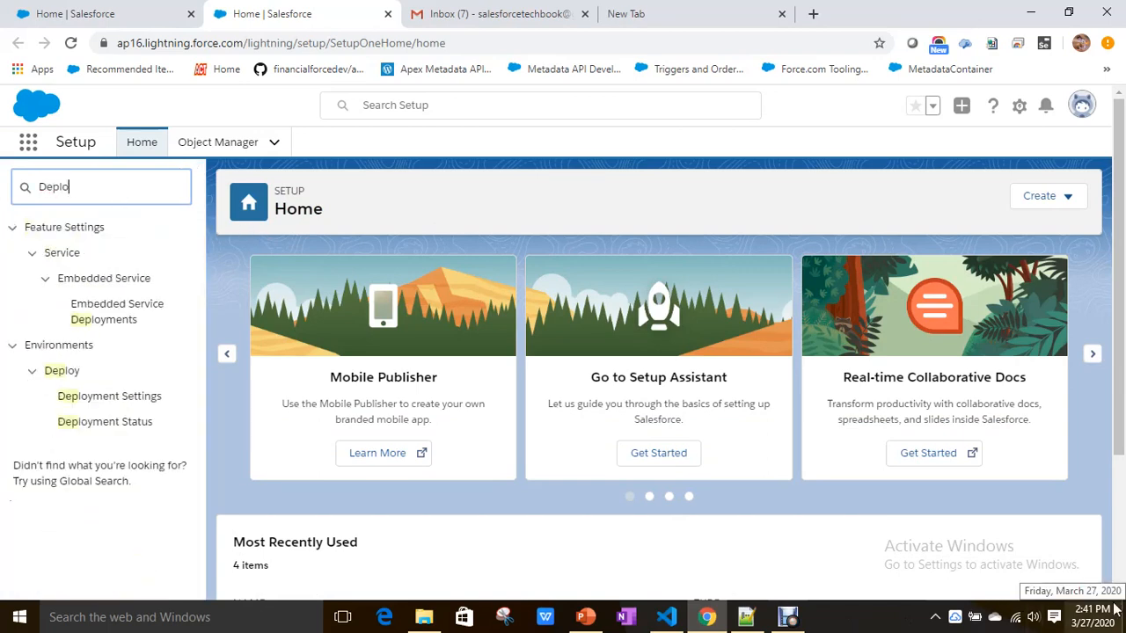
text(ye)
key(BackSpace)
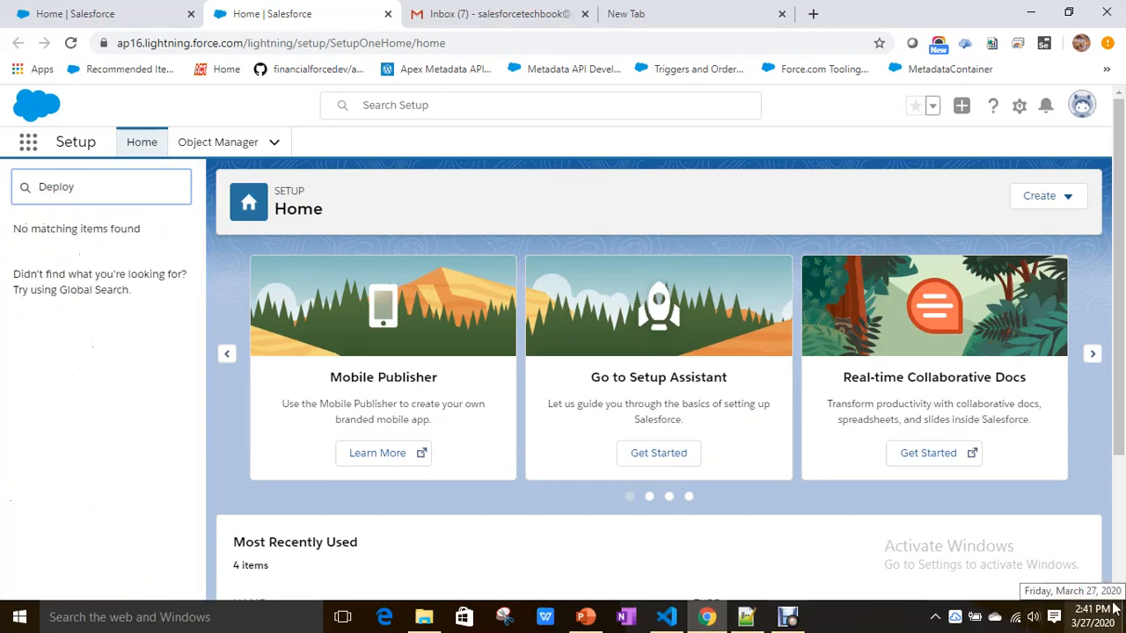
click(154, 398)
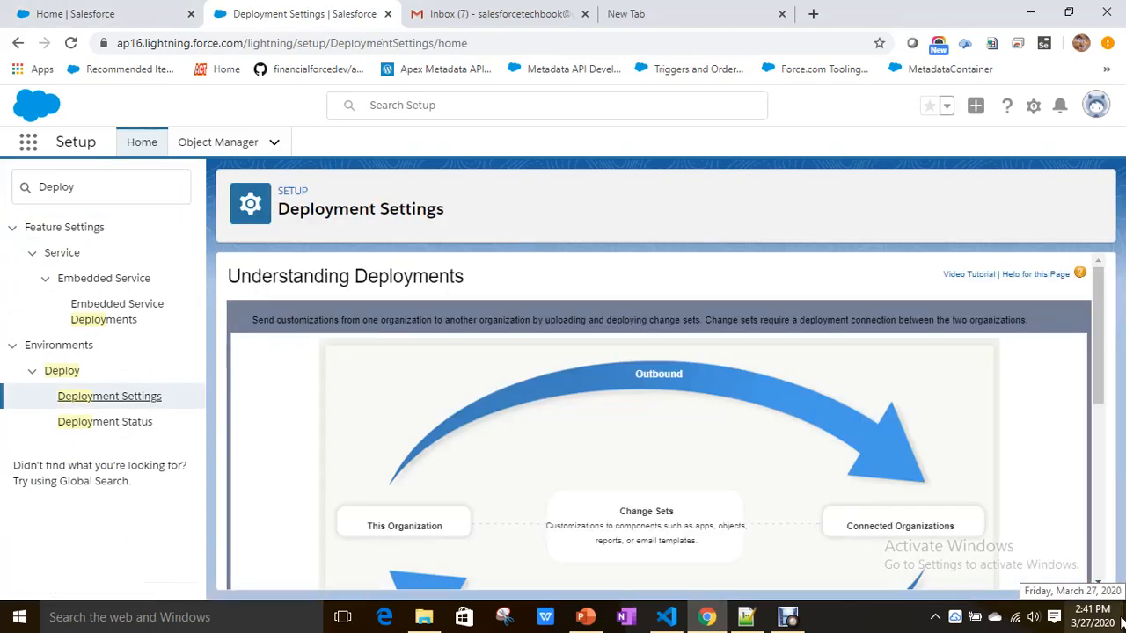
scroll(488, 349, down, 5)
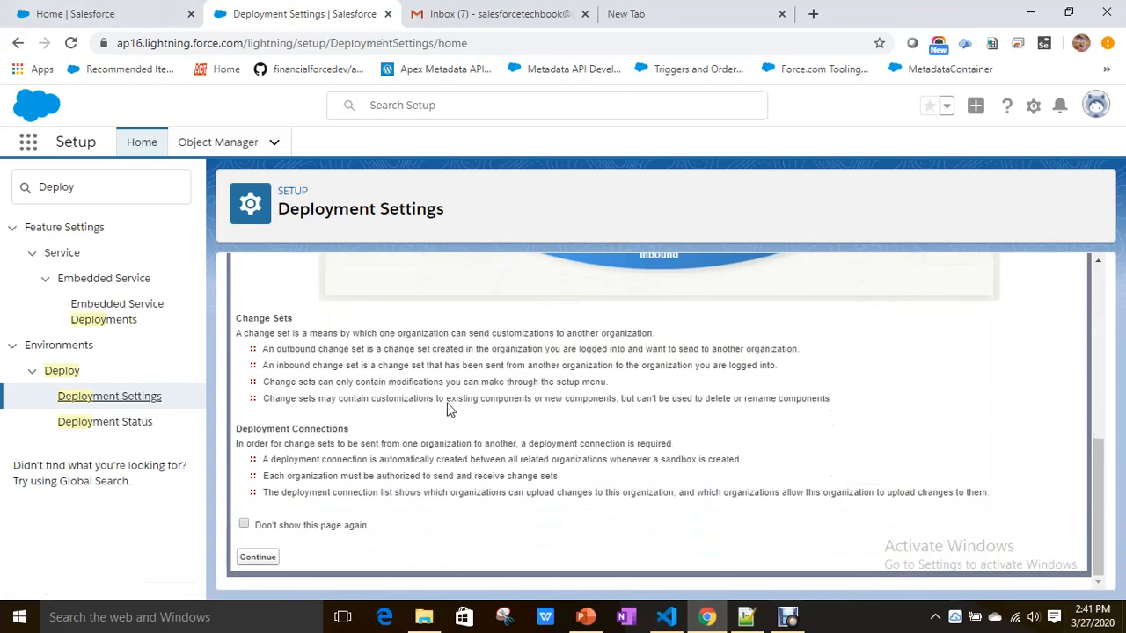
click(270, 560)
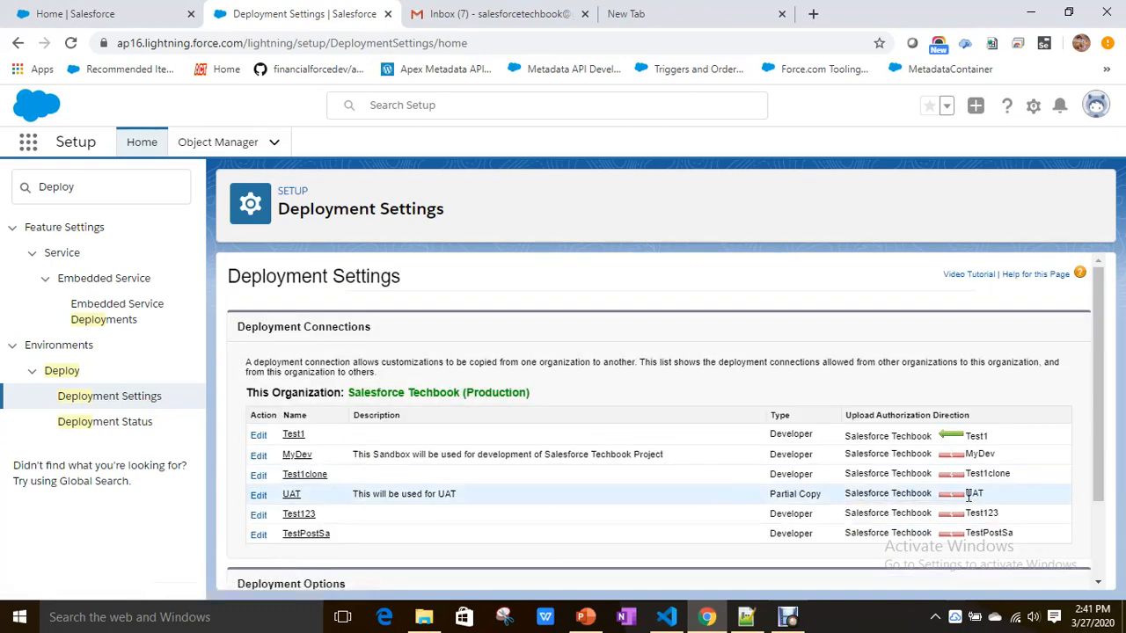
Examine the upload authorization directions between the production organization and the Test1 and UAT sandboxes
drag(854, 437, 1009, 449)
click(869, 437)
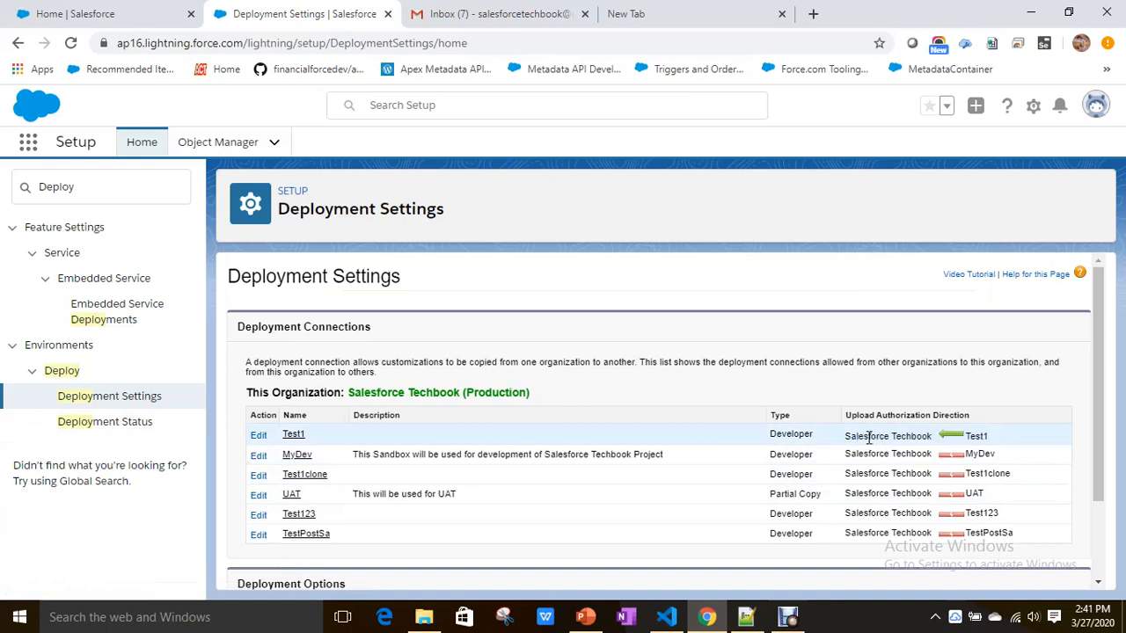
drag(849, 436, 930, 437)
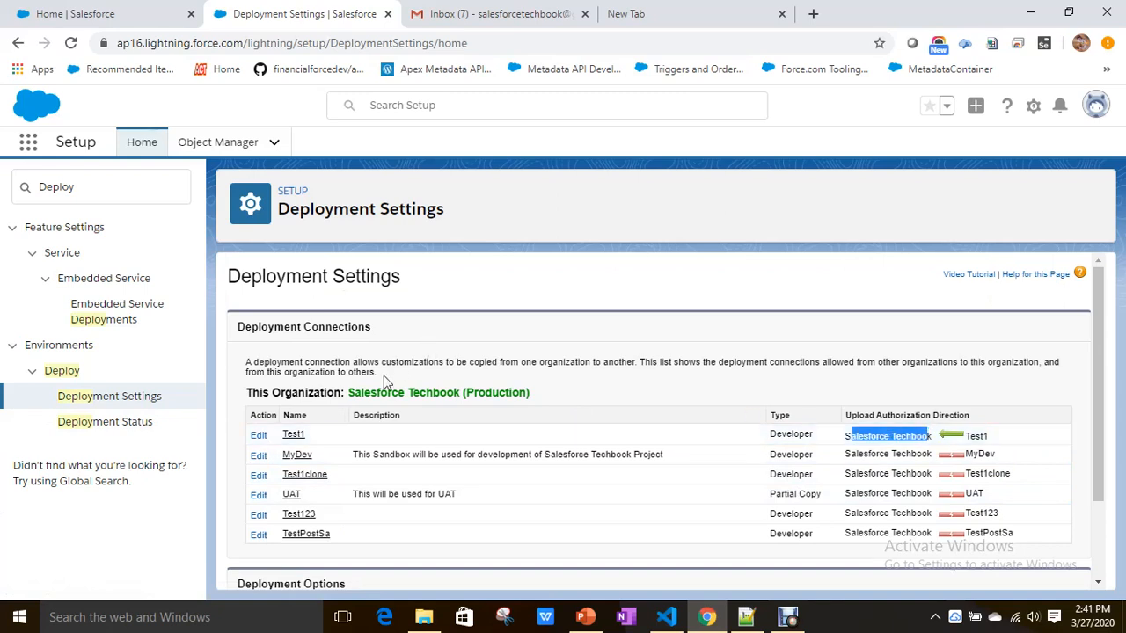
drag(365, 393, 566, 405)
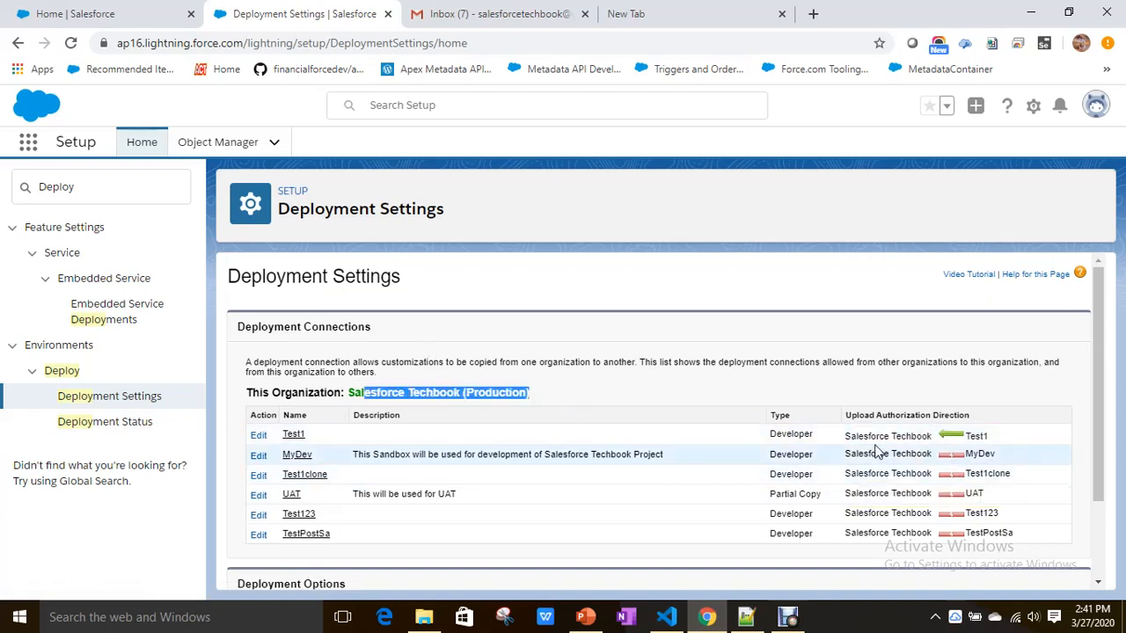
drag(850, 436, 970, 438)
click(987, 445)
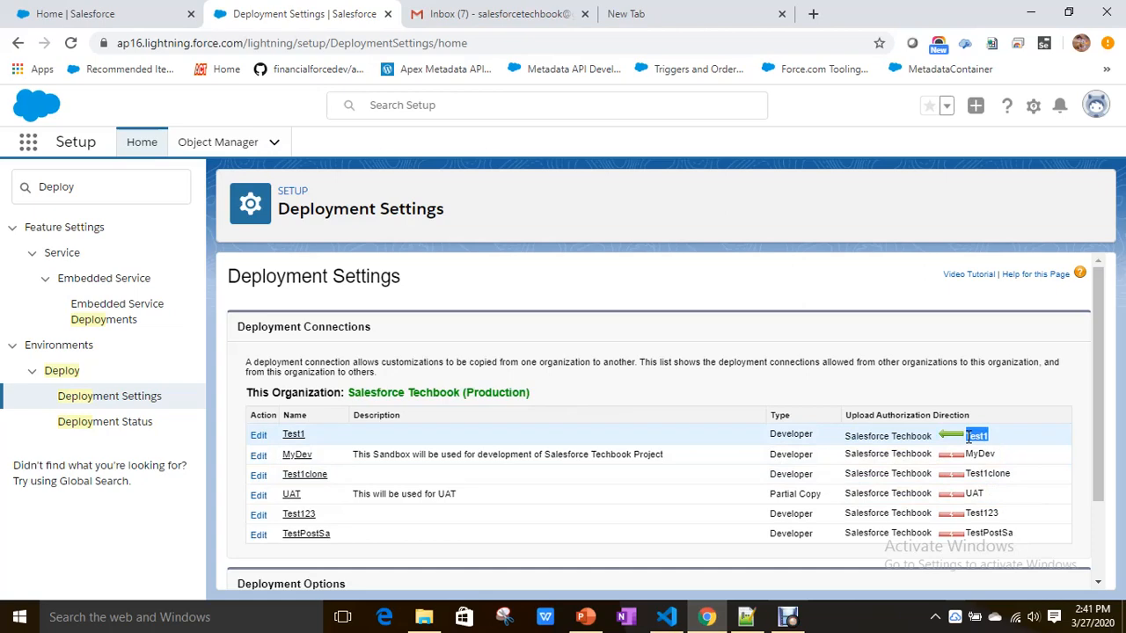
scroll(548, 535, down, 1)
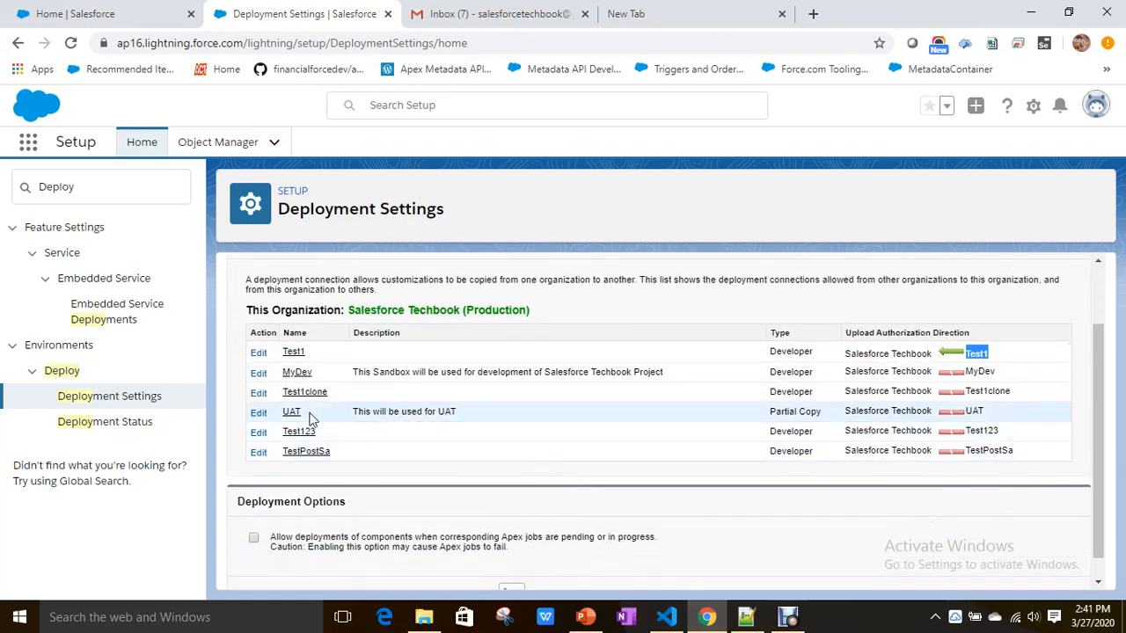
drag(308, 414, 284, 414)
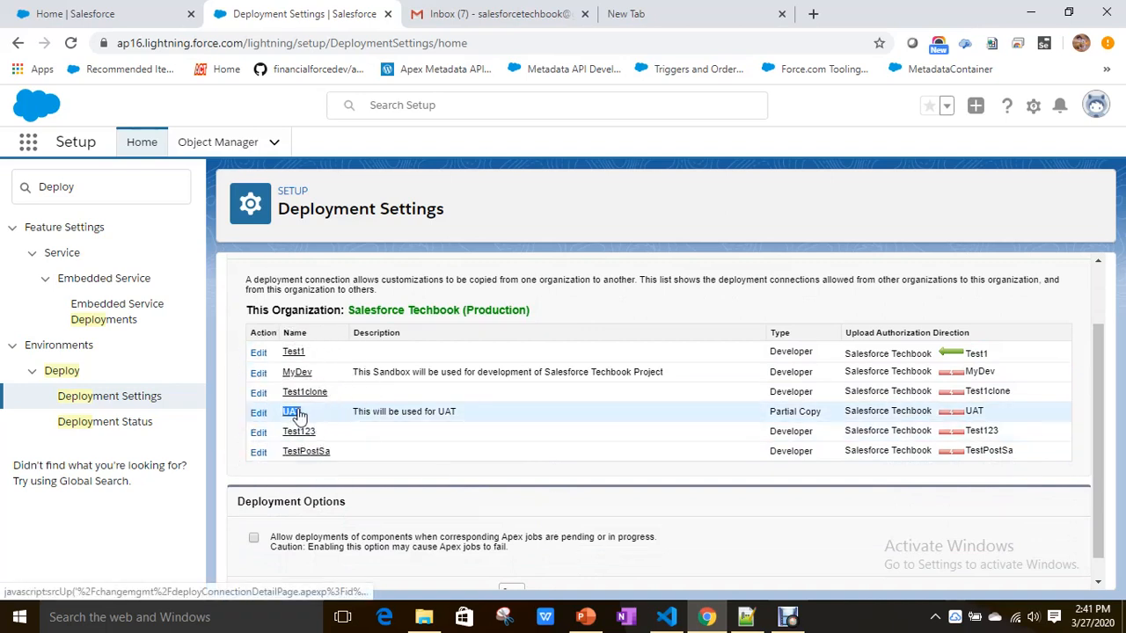
mouse_move(955, 416)
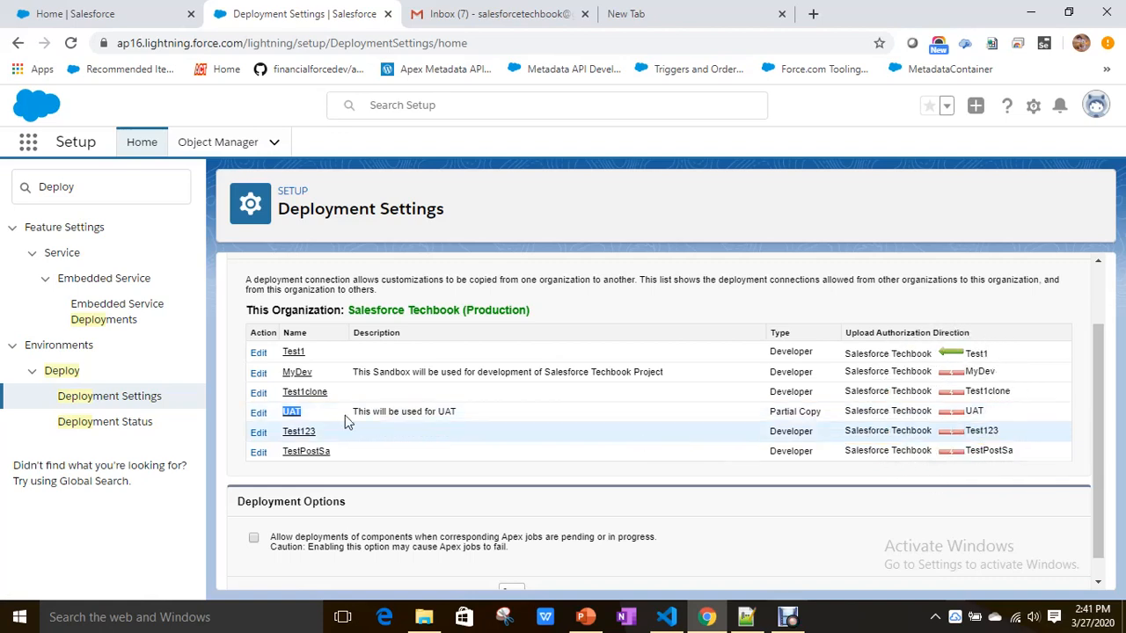
Enable Allow Inbound Changes on the UAT deployment connection, save it, and check its upload authorization direction in the connections list
click(293, 414)
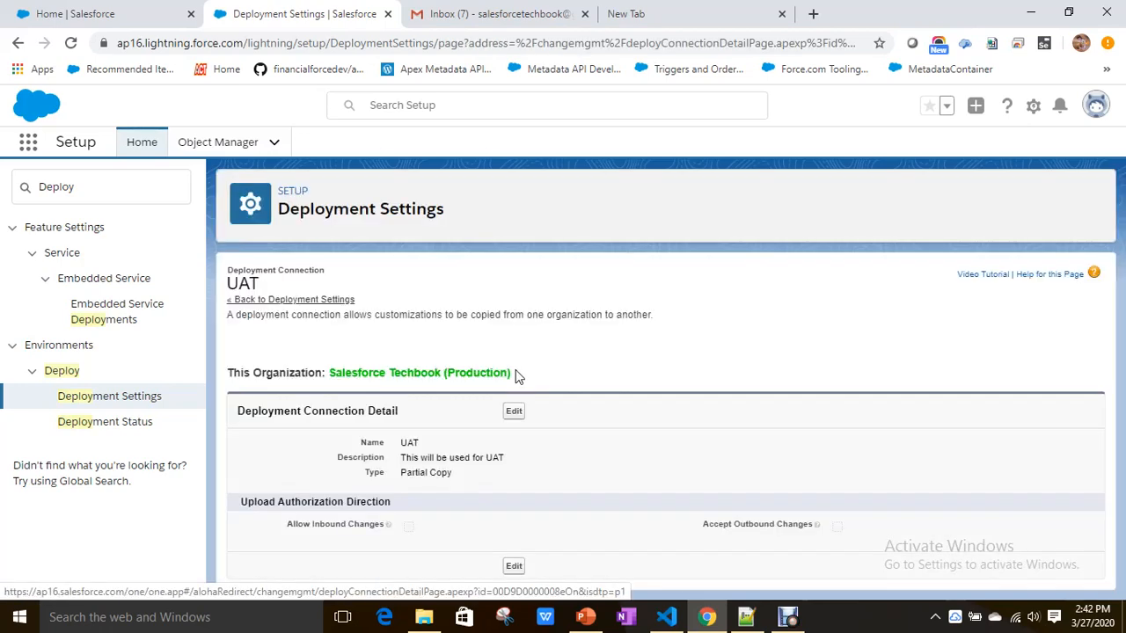
click(516, 412)
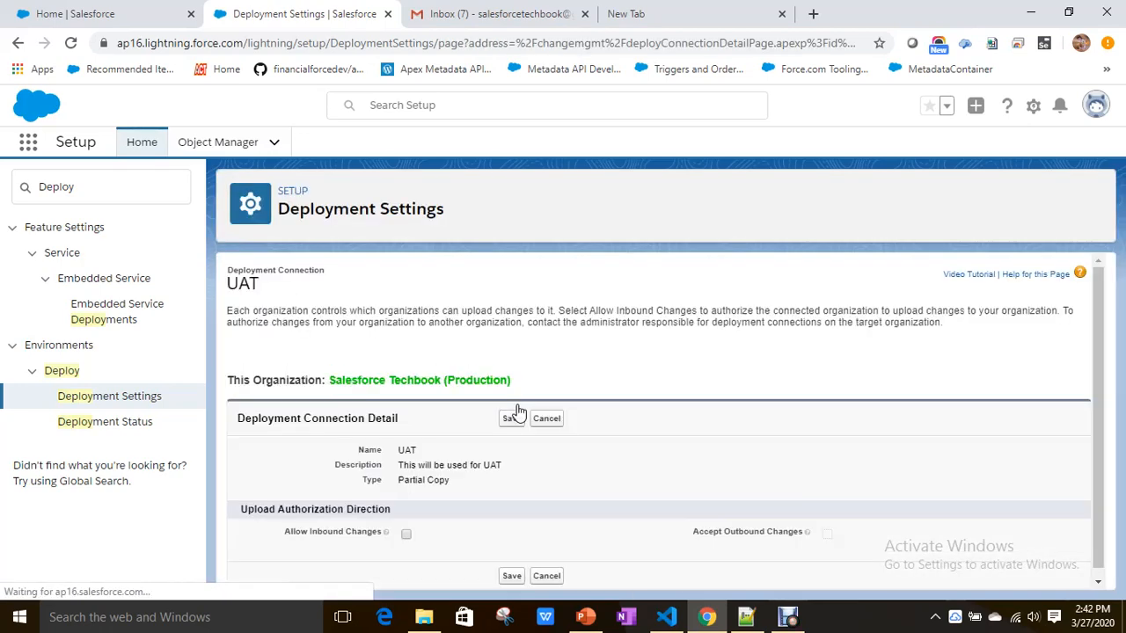
click(406, 537)
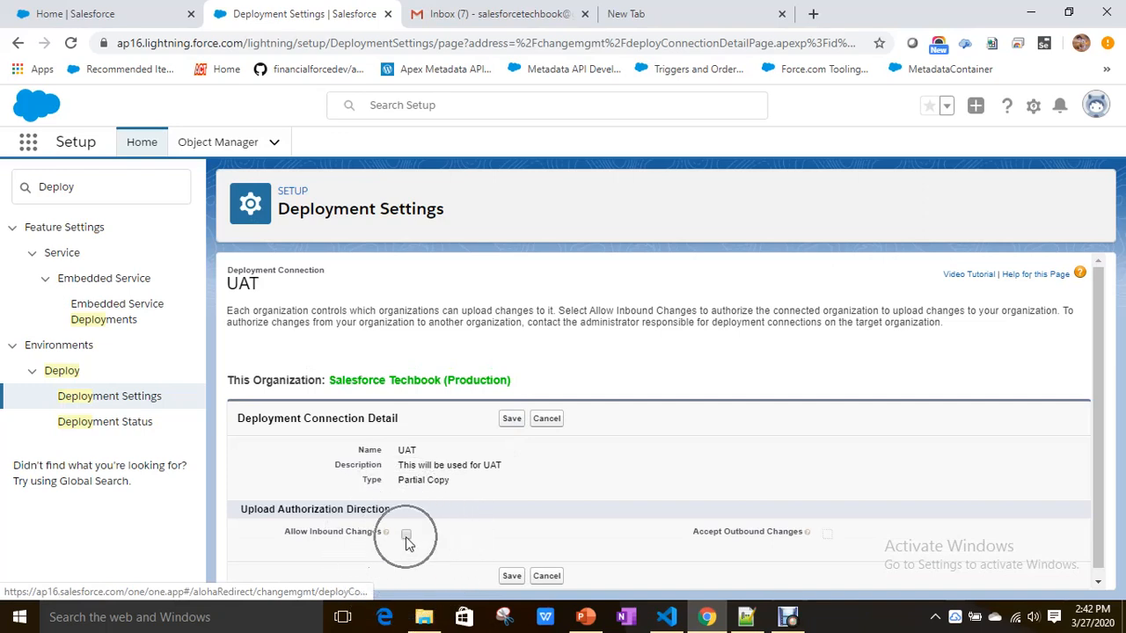
click(511, 419)
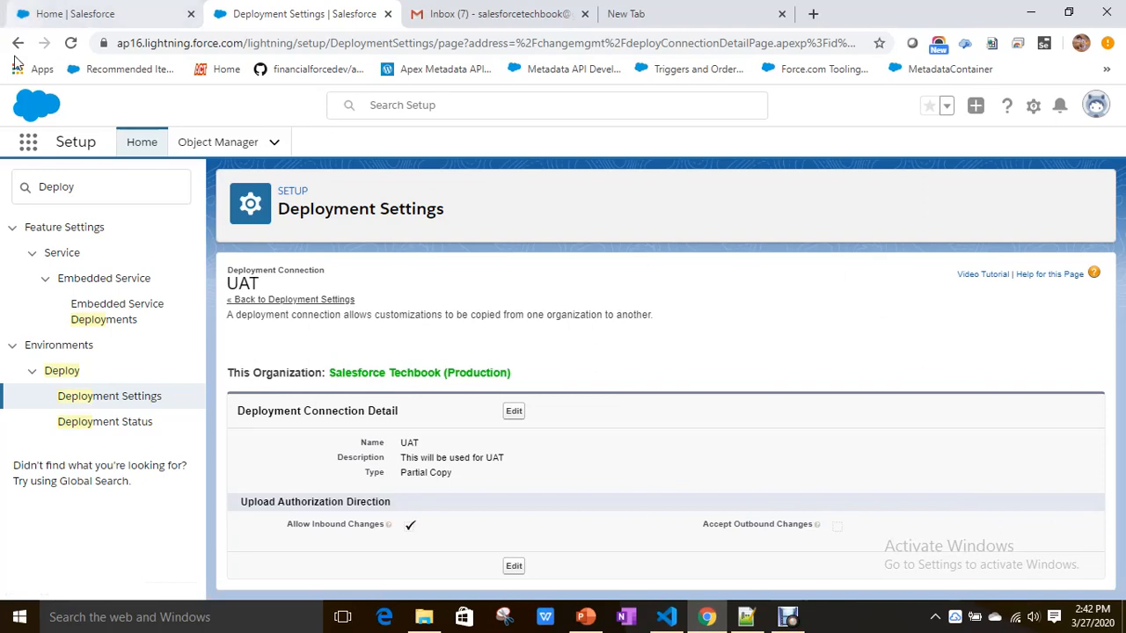
click(273, 300)
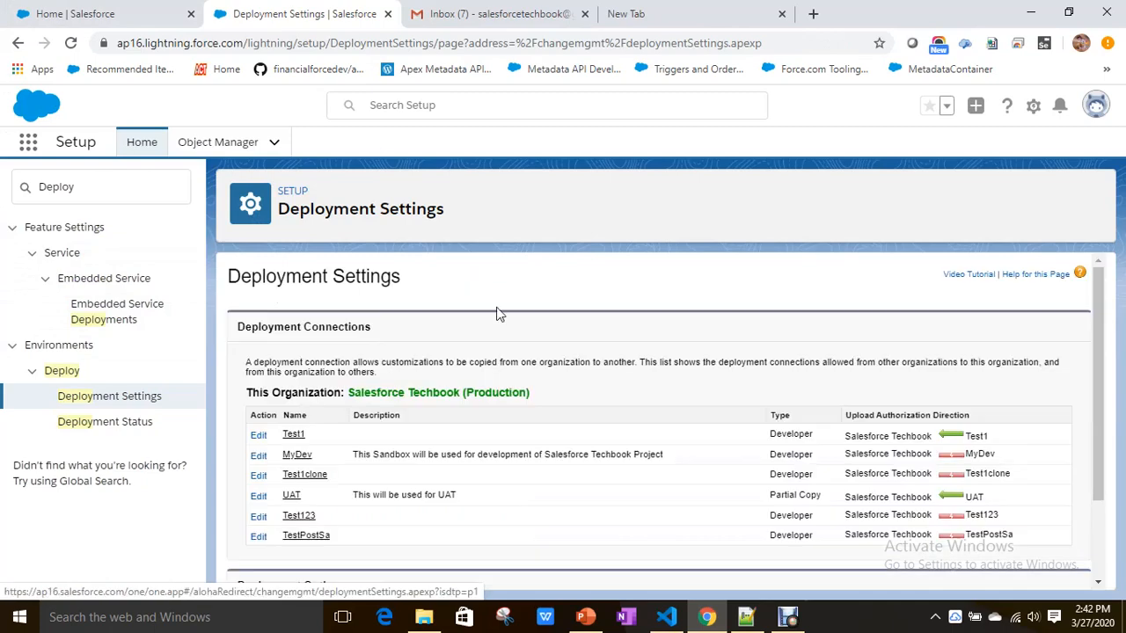
scroll(622, 431, down, 1)
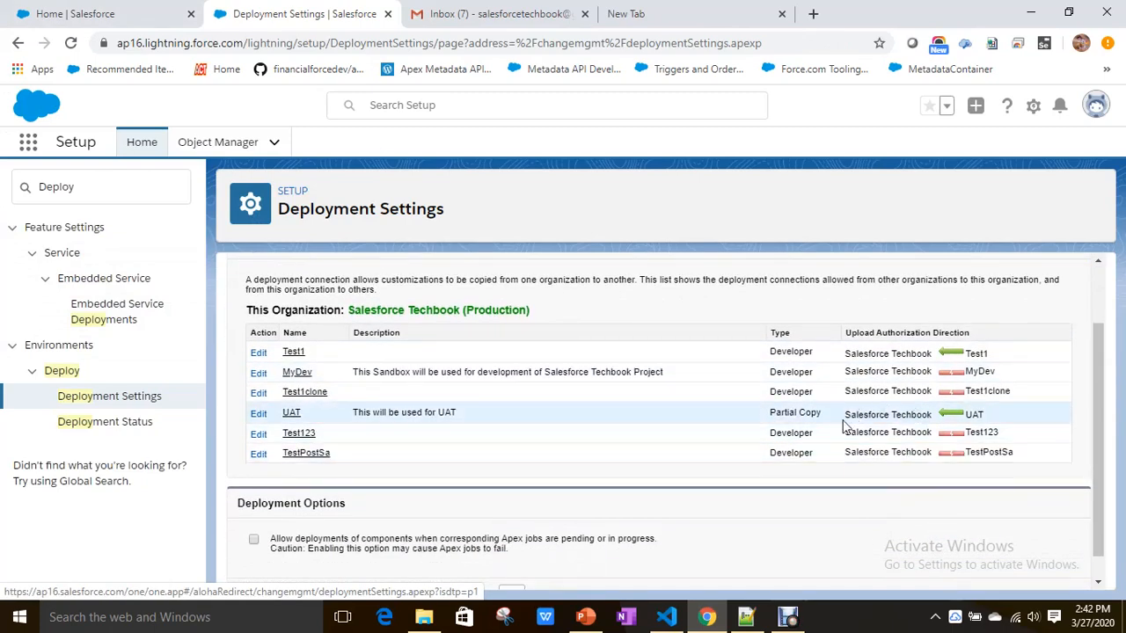
triple_click(988, 417)
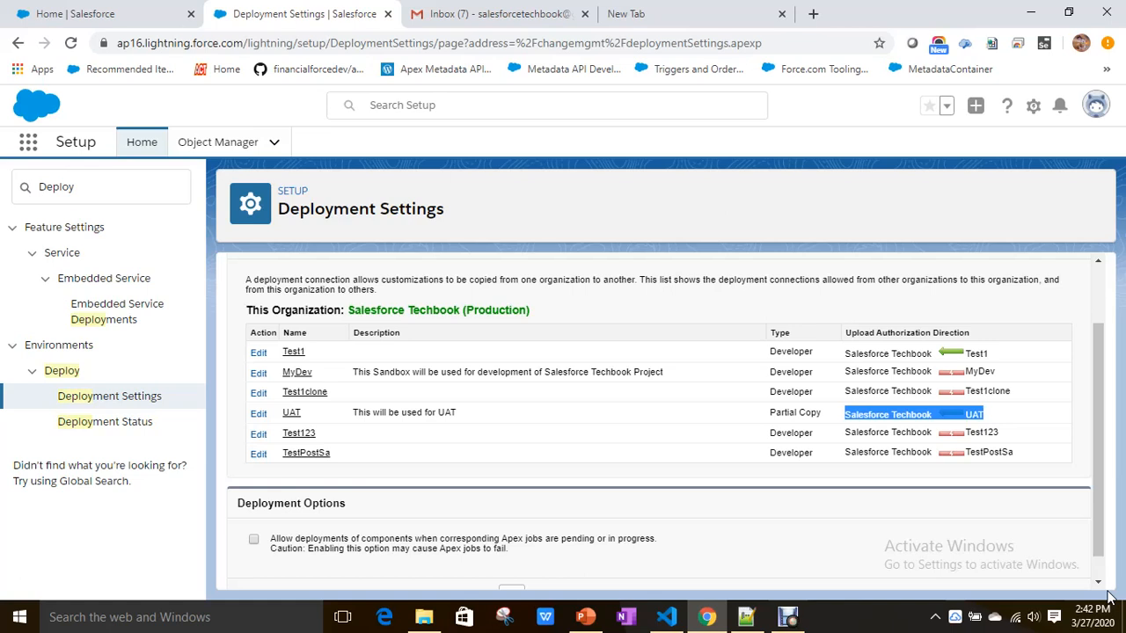
click(686, 357)
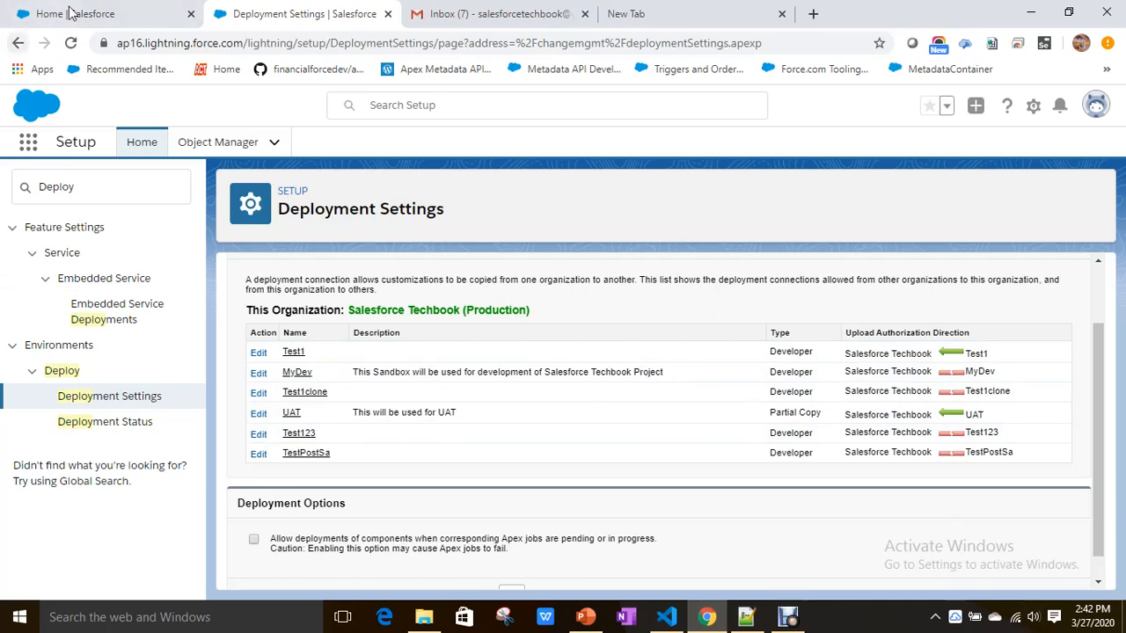
Load the sandbox login page test.salesforce.com in the empty browser tab
click(734, 24)
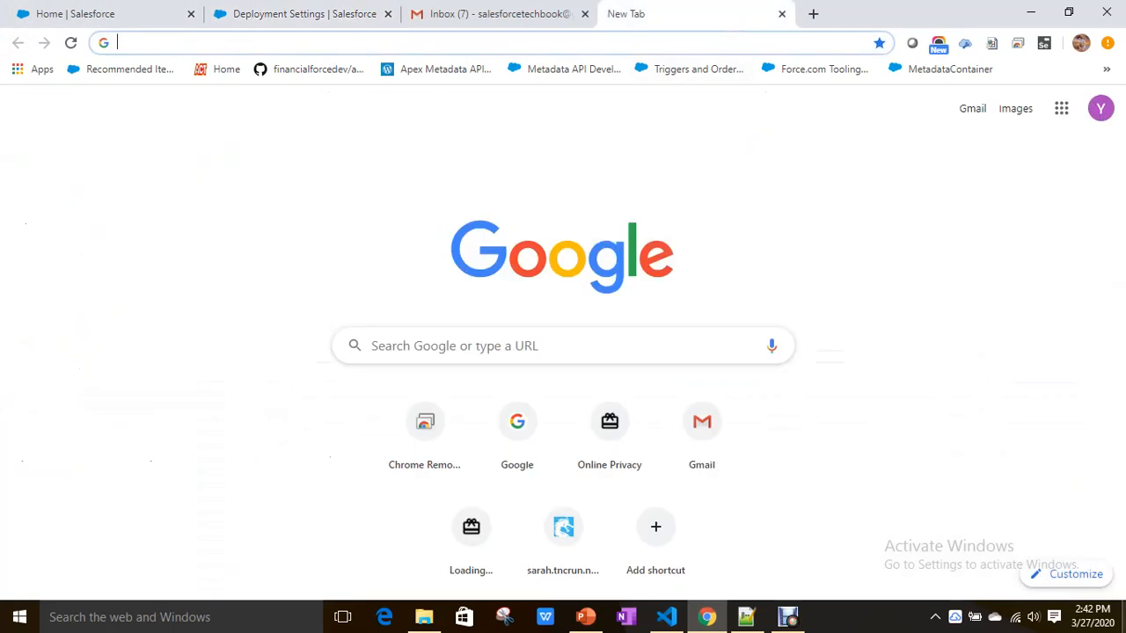
text(test.salesforce.com)
key(Return)
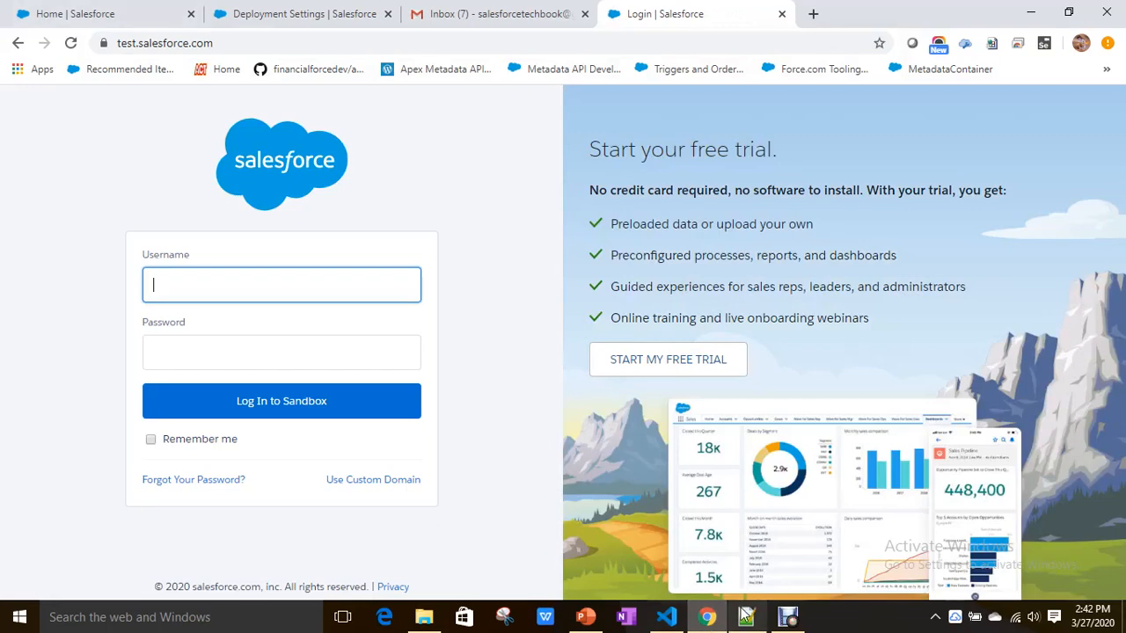
Log in to the UAT sandbox with the sandbox username copied from the notes and the account password, and postpone mobile phone registration
click(746, 616)
drag(557, 275, 55, 266)
key(ctrl+c)
key(alt+Tab)
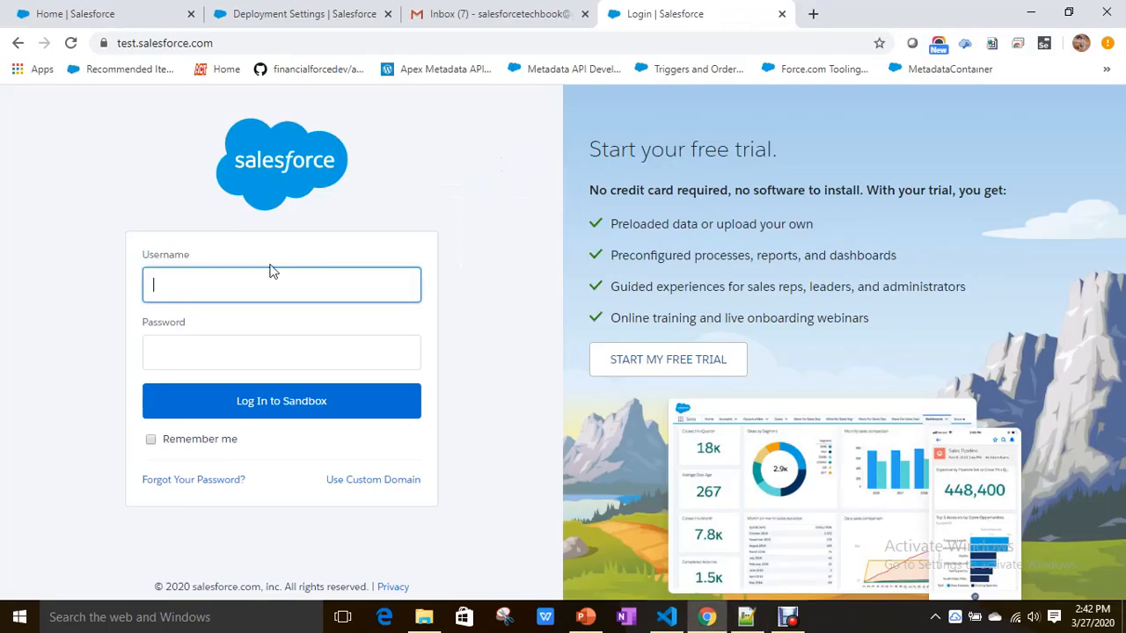
key(ctrl+v)
click(278, 346)
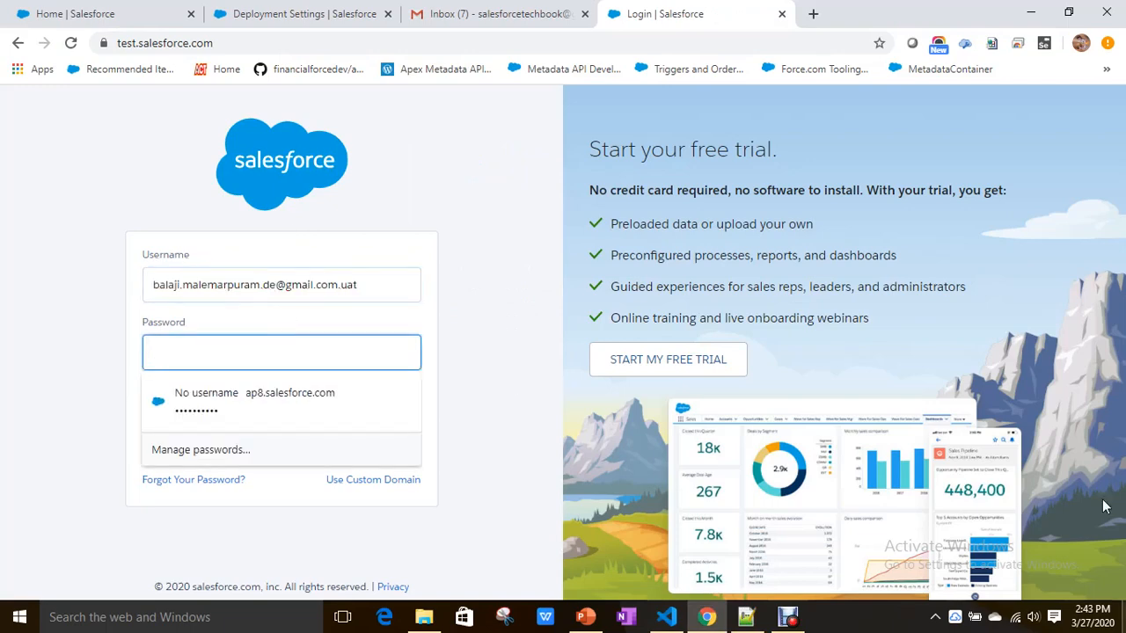
text(•••••)
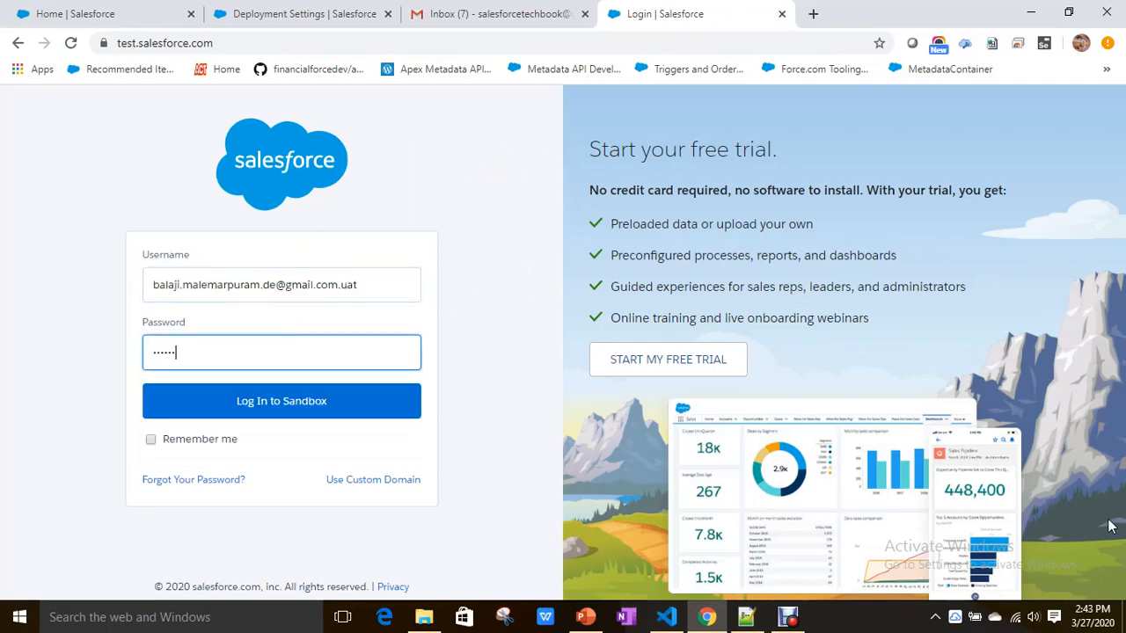
text(••)
key(Return)
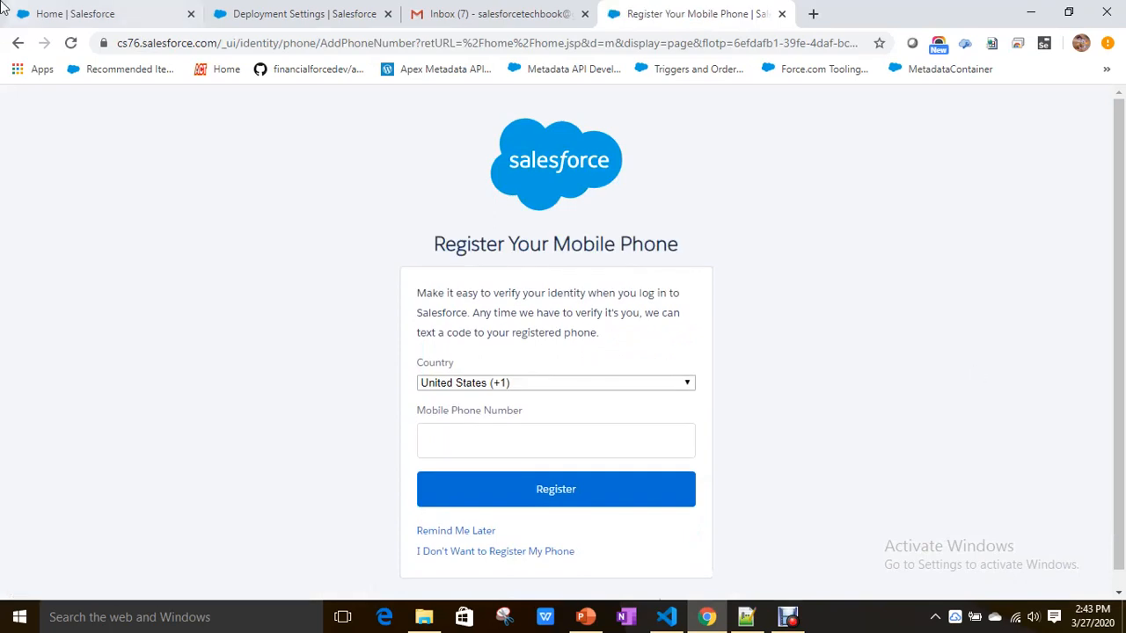
click(446, 530)
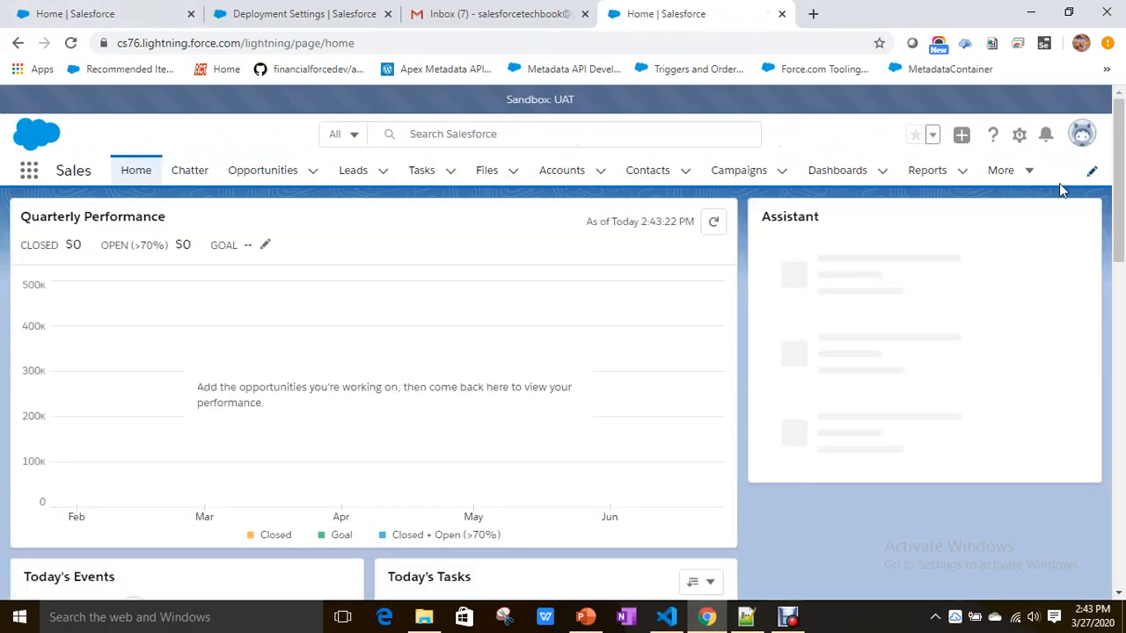
Open Setup in the UAT sandbox and dismiss the browser's notification permission request
click(1020, 137)
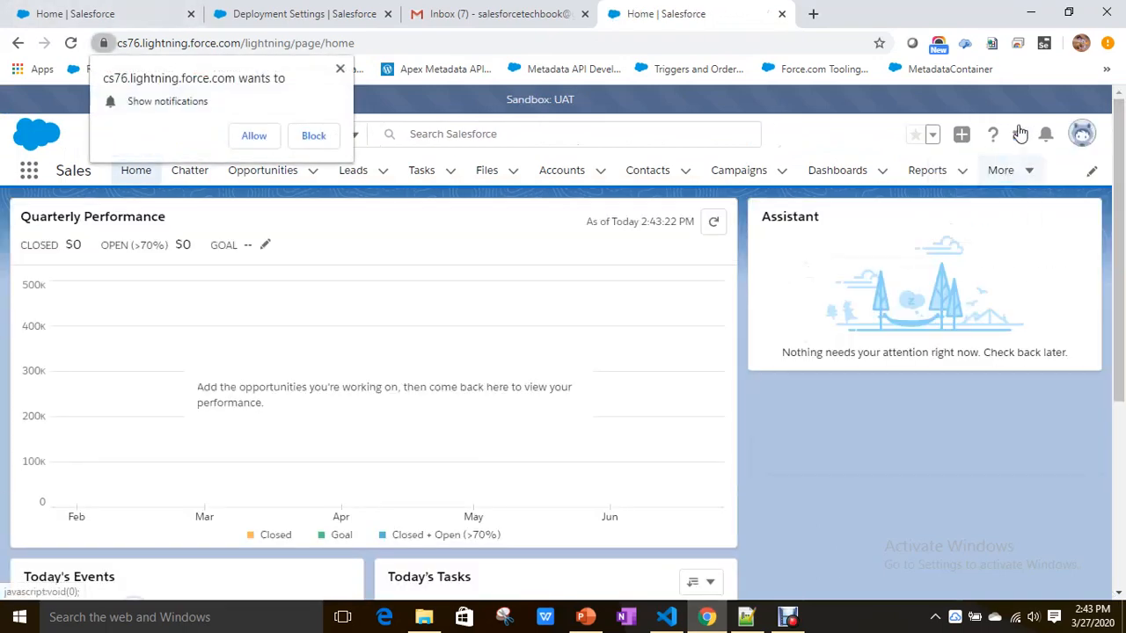
click(1020, 133)
click(998, 182)
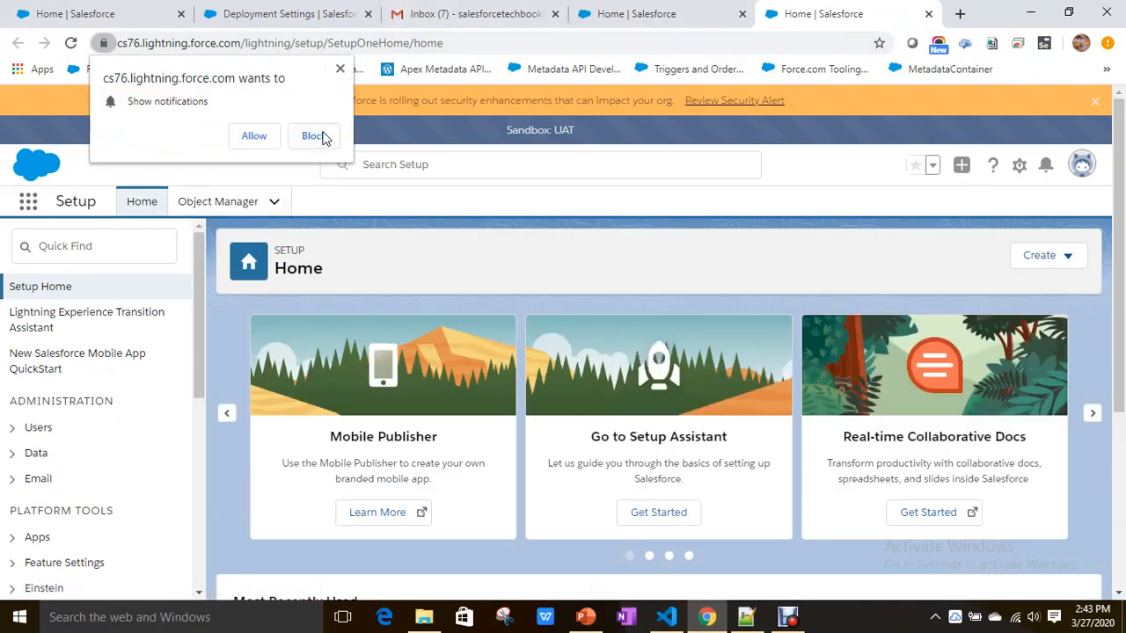
click(340, 68)
Search Setup for "Outbou", open Outbound Change Sets, and continue past the Understanding Deployments introduction
click(100, 247)
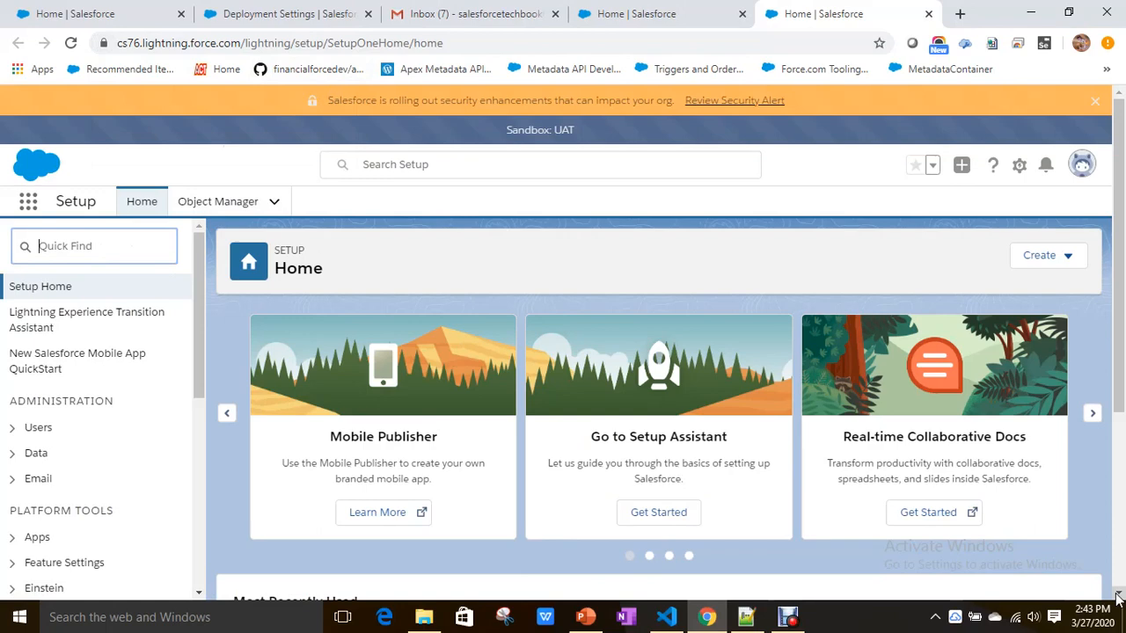
text(Outbou)
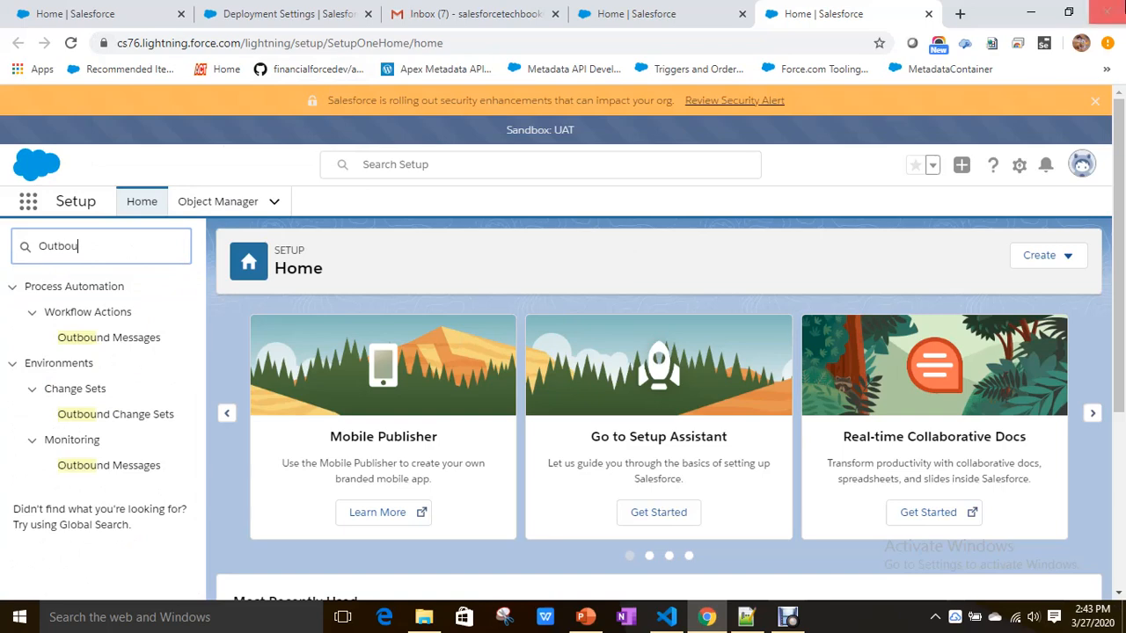
click(157, 417)
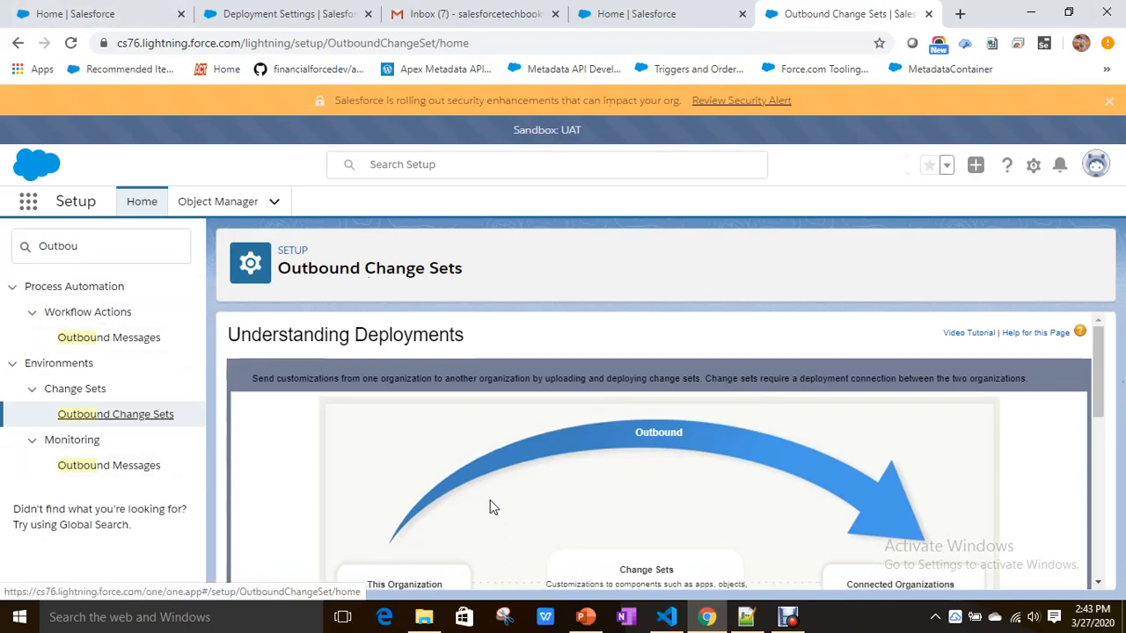
scroll(481, 513, down, 5)
scroll(308, 528, down, 5)
click(262, 555)
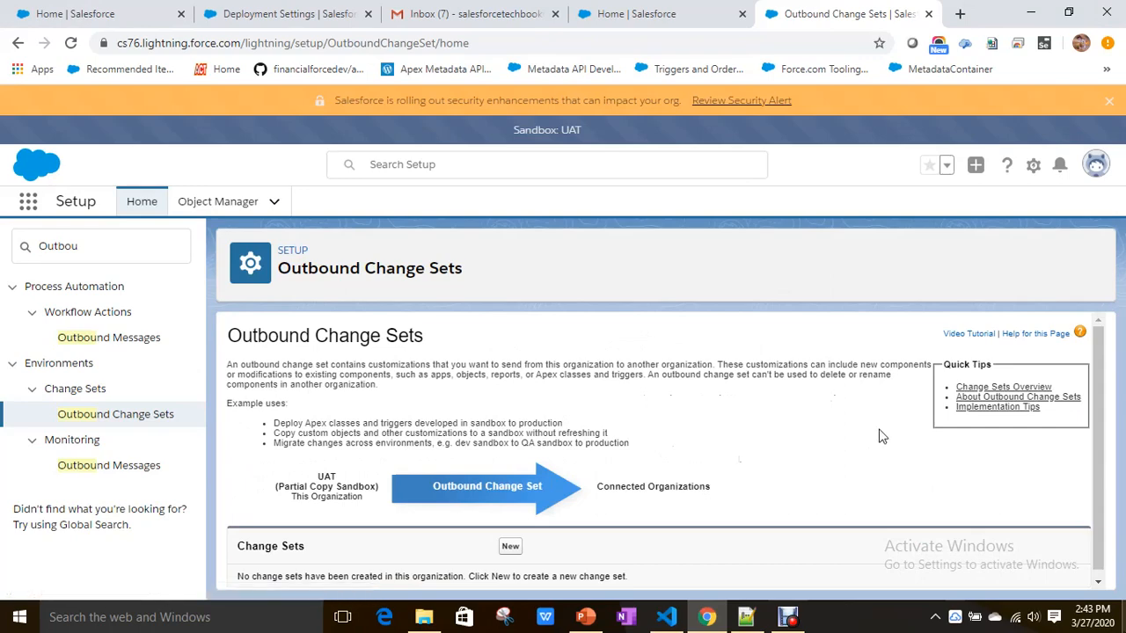
Create and save a new outbound change set named Release_1.0, leaving its description empty
scroll(573, 361, down, 1)
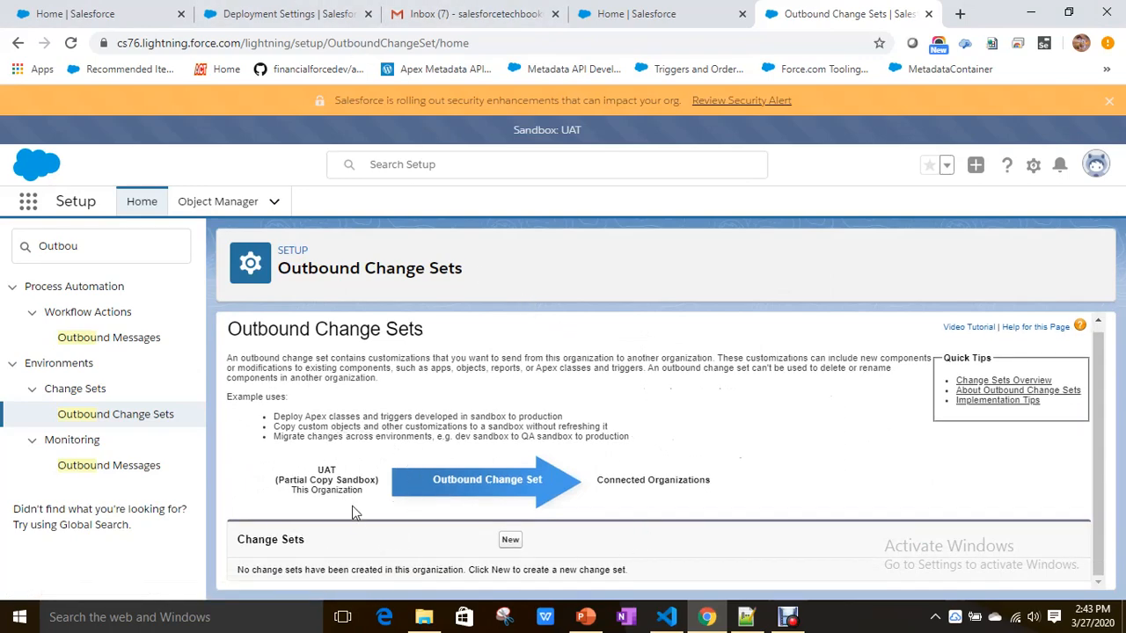
click(510, 544)
click(510, 544)
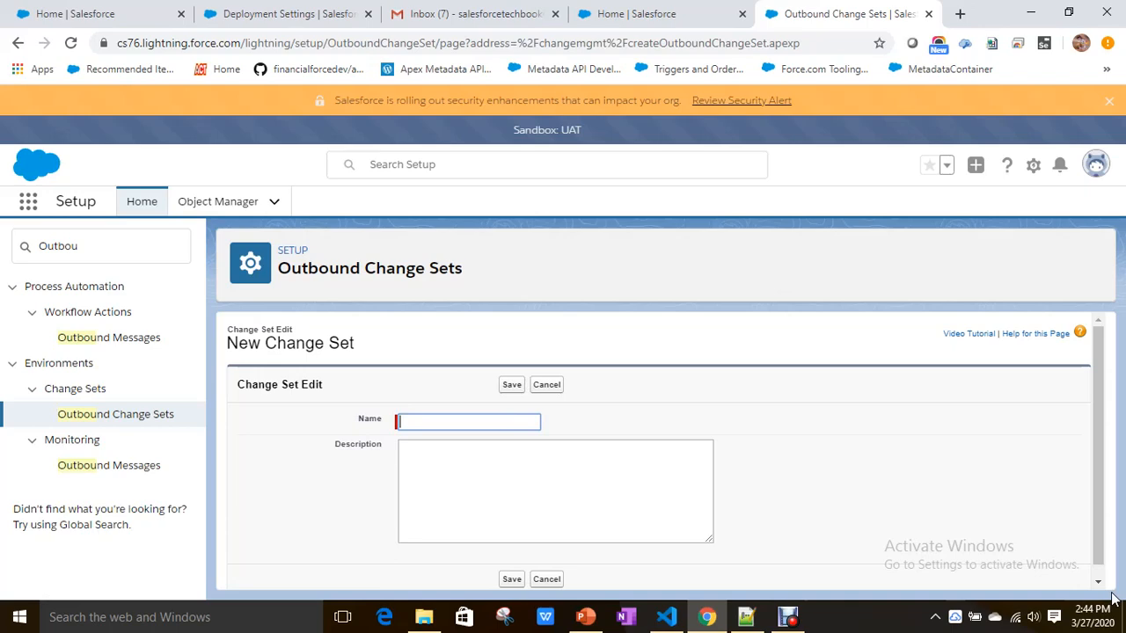
text(Release_1.0)
click(588, 470)
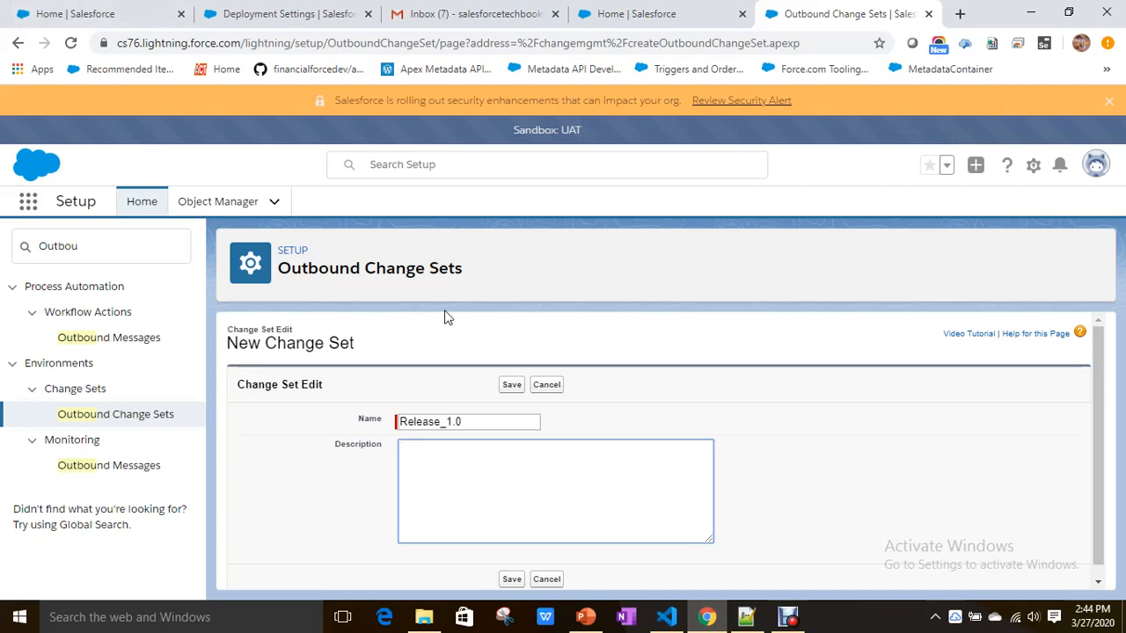
click(512, 385)
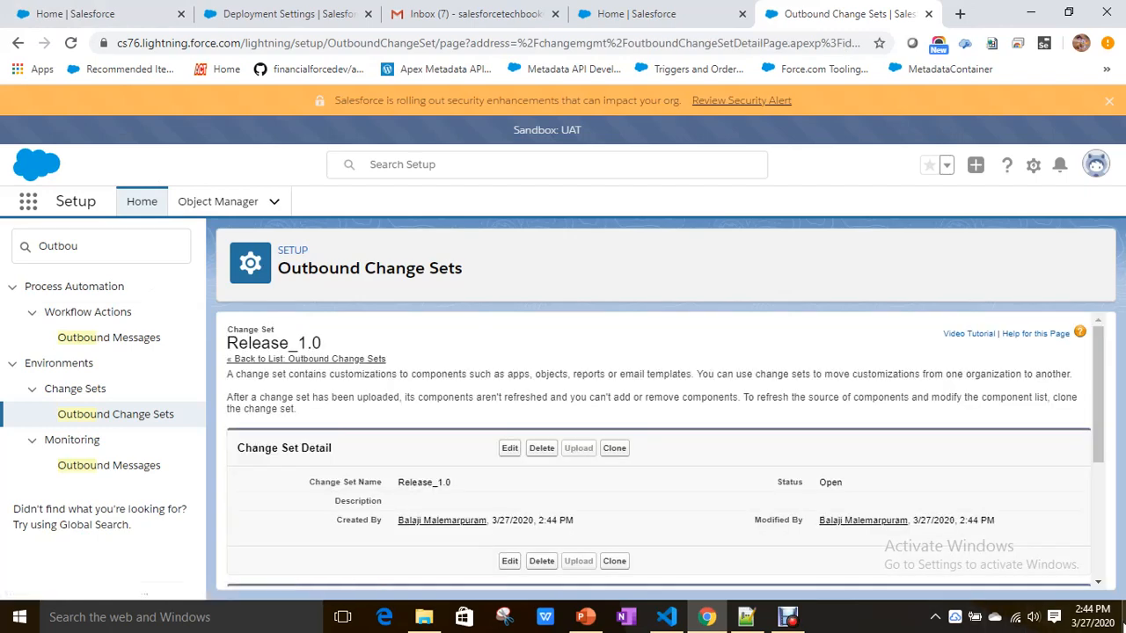
Review the detail, Change Set Components and Profile Settings For Included Components sections of the Release_1.0 change set
scroll(790, 452, down, 2)
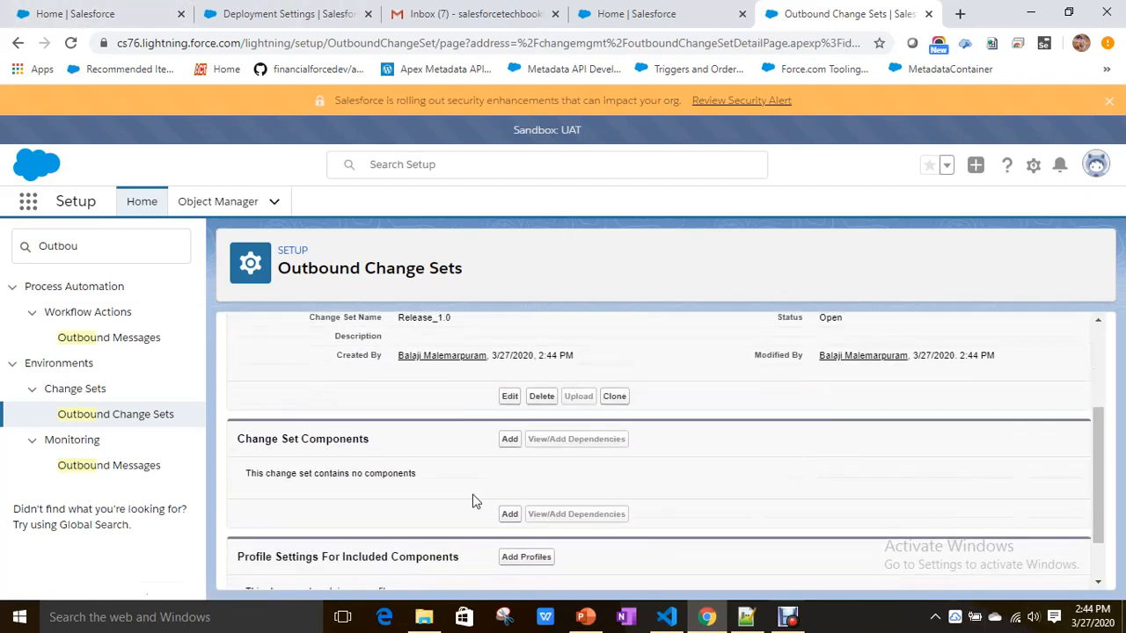
scroll(466, 497, down, 1)
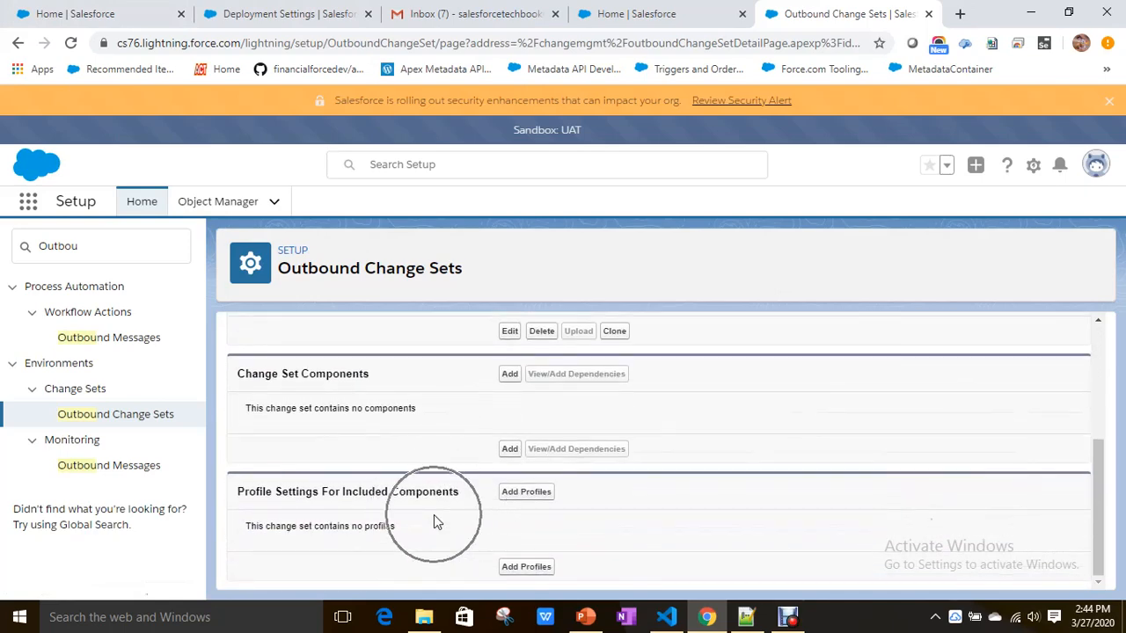
scroll(792, 551, up, 2)
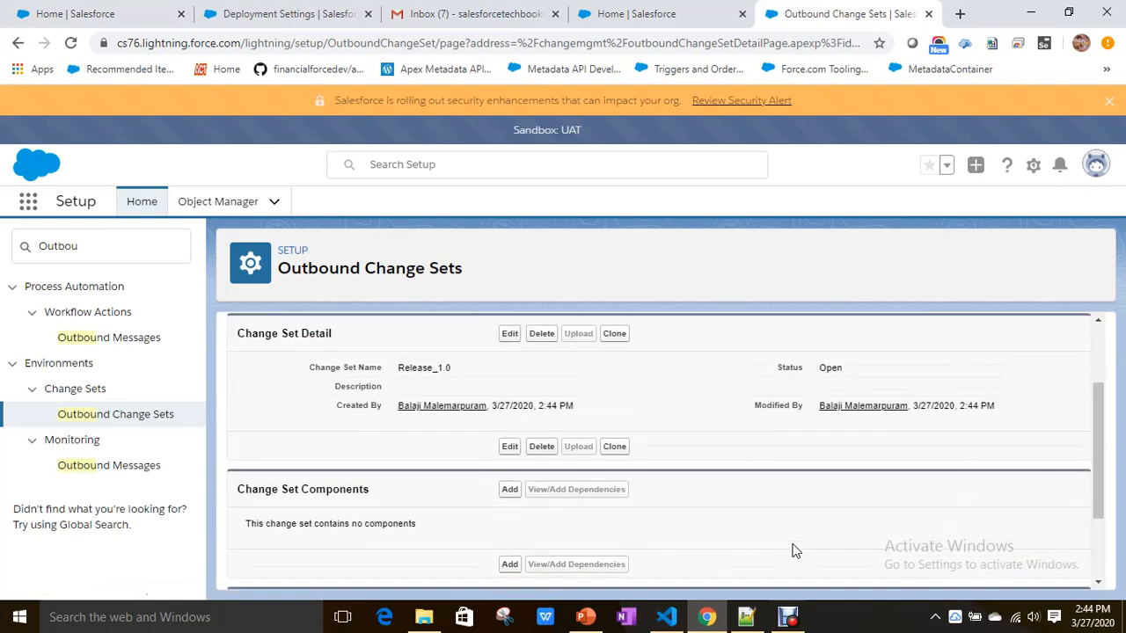
scroll(822, 571, down, 1)
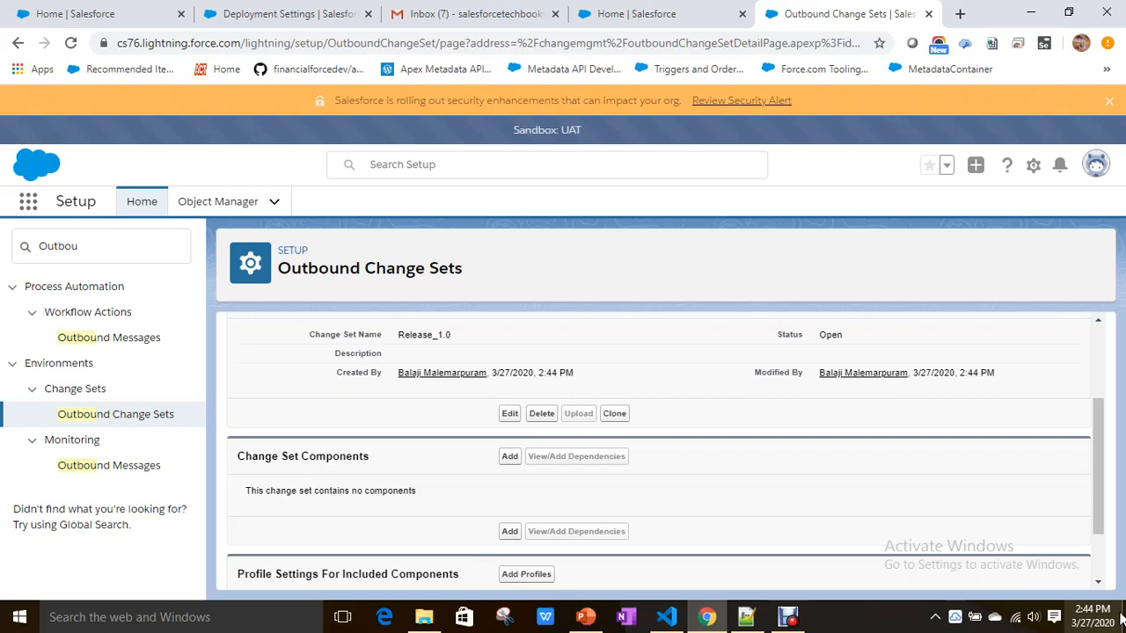
scroll(435, 463, down, 2)
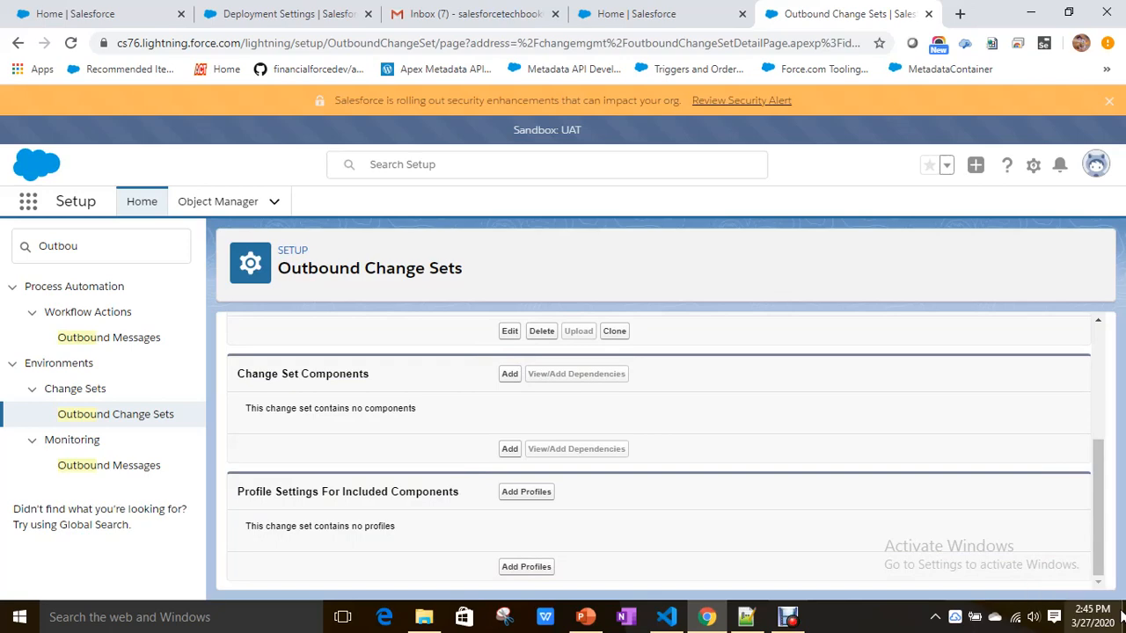
click(404, 490)
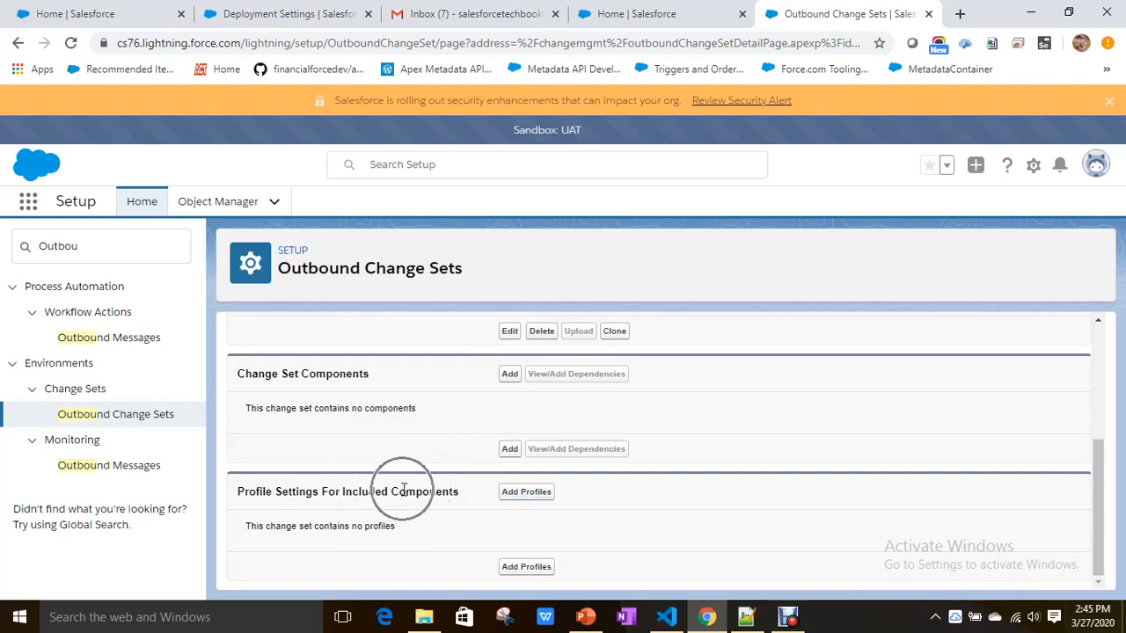
click(512, 514)
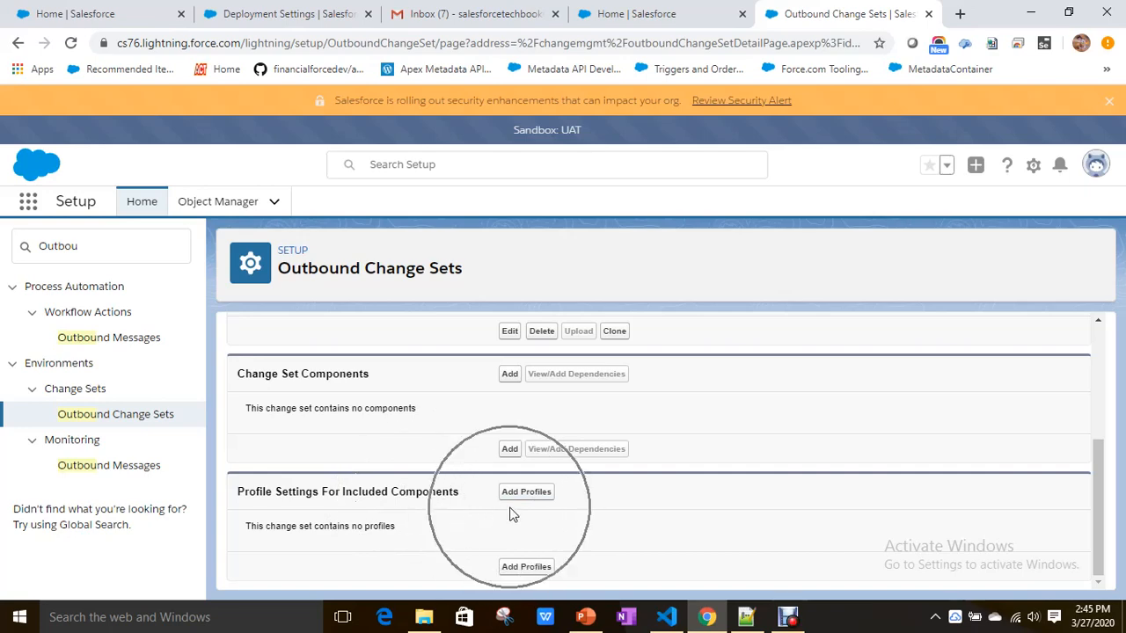
Add both Apex Trigger components, AccountActions and ContactActions, to the Release_1.0 change set
click(508, 377)
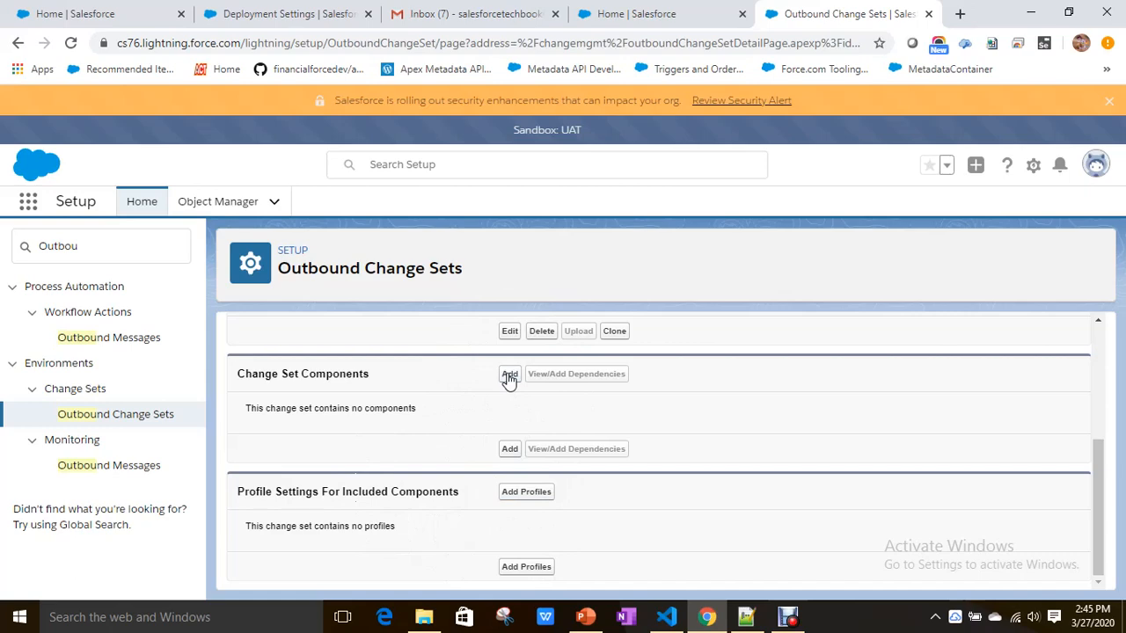
click(508, 377)
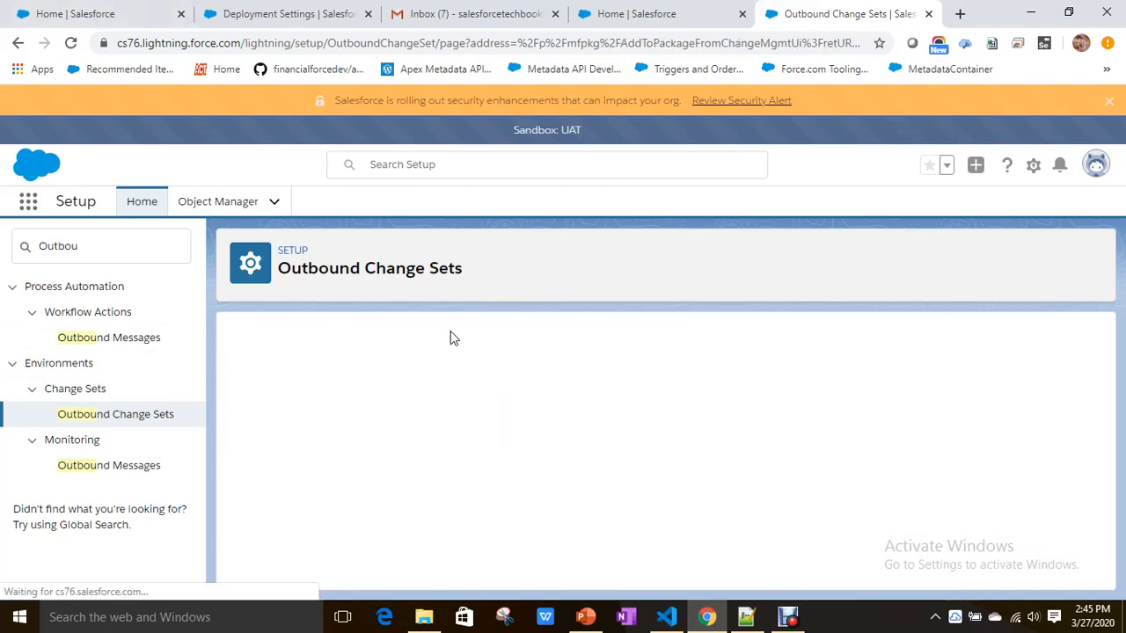
click(515, 441)
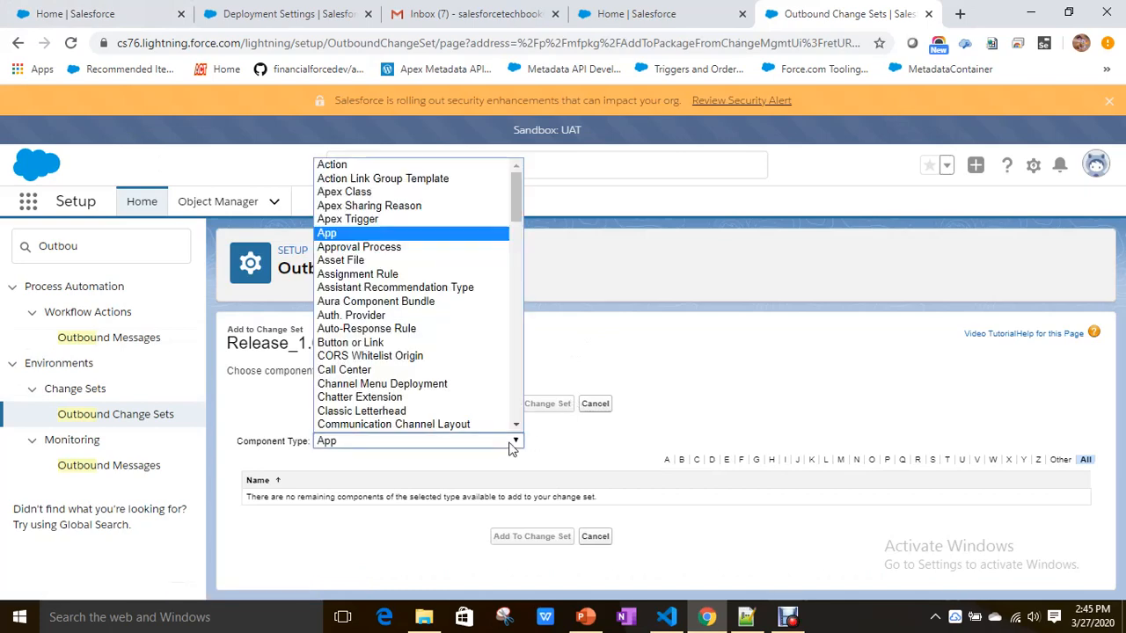
scroll(438, 343, down, 15)
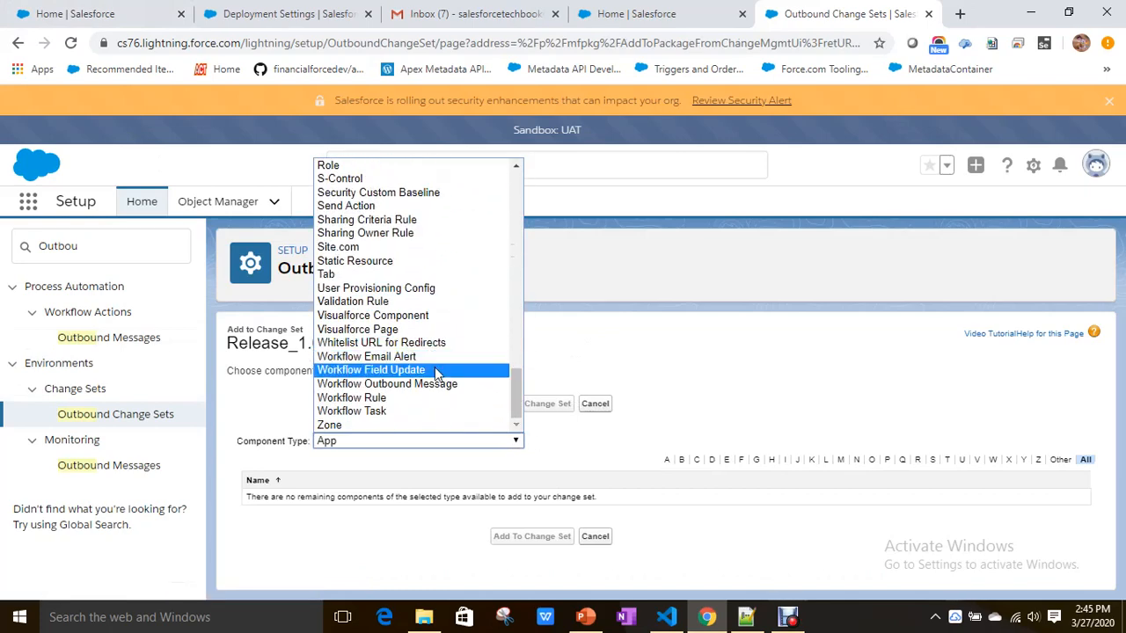
scroll(435, 365, up, 15)
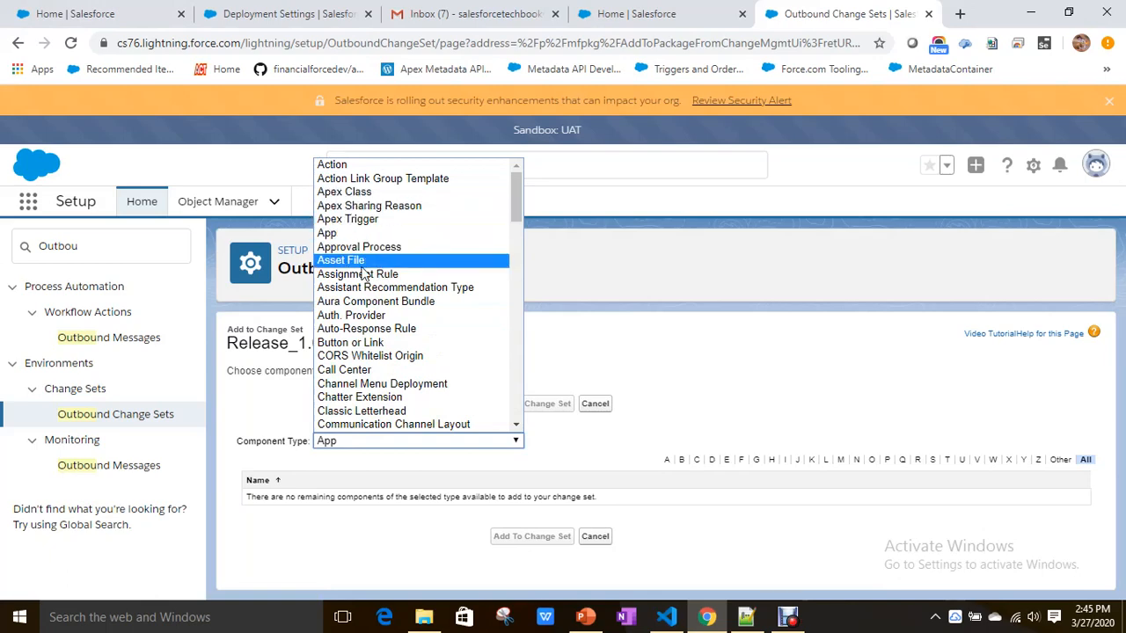
scroll(390, 345, down, 10)
scroll(389, 345, down, 1)
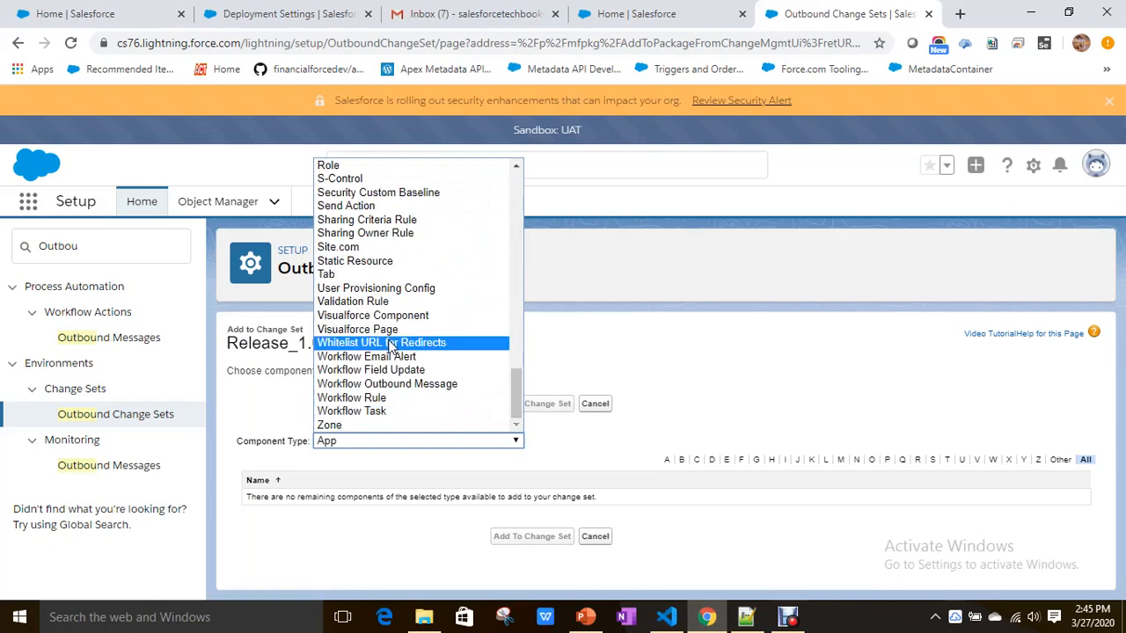
scroll(397, 353, up, 10)
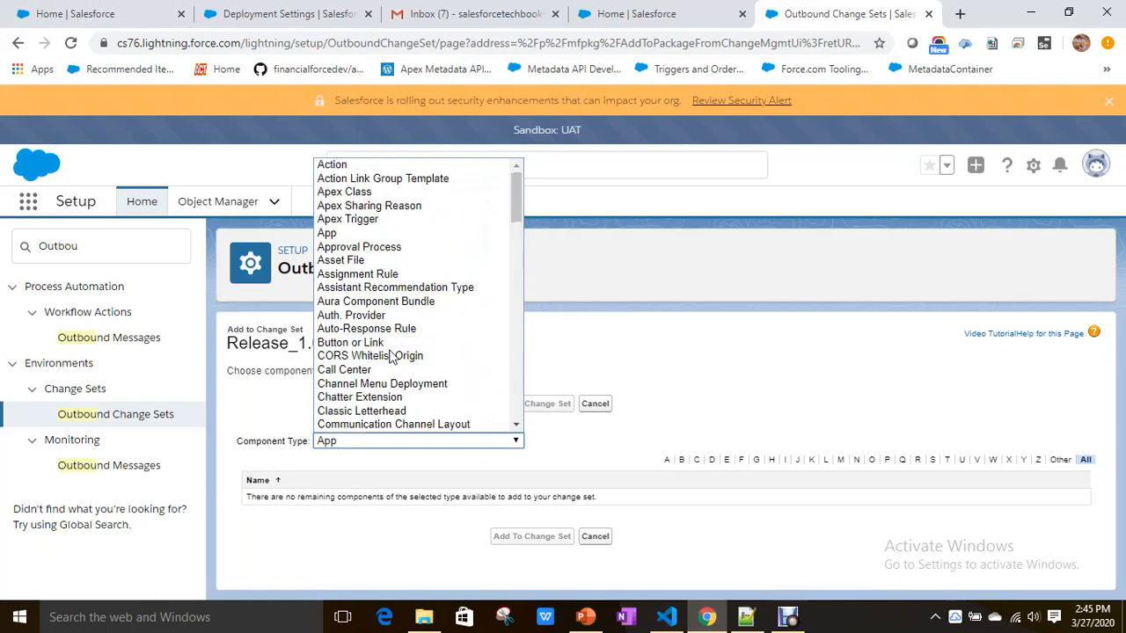
click(369, 218)
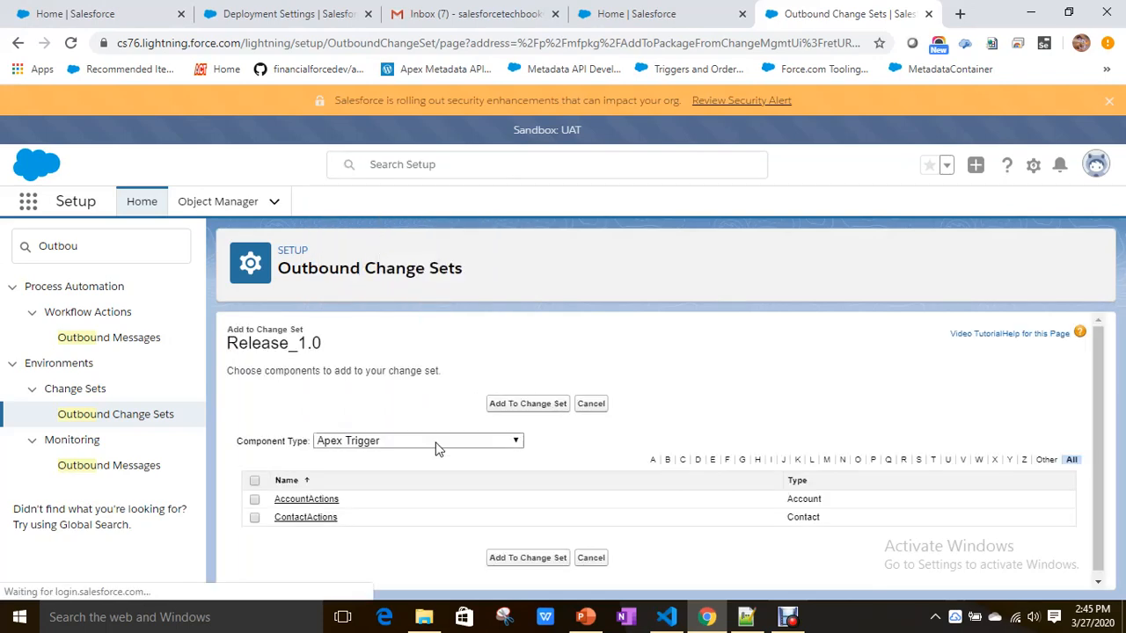
click(254, 474)
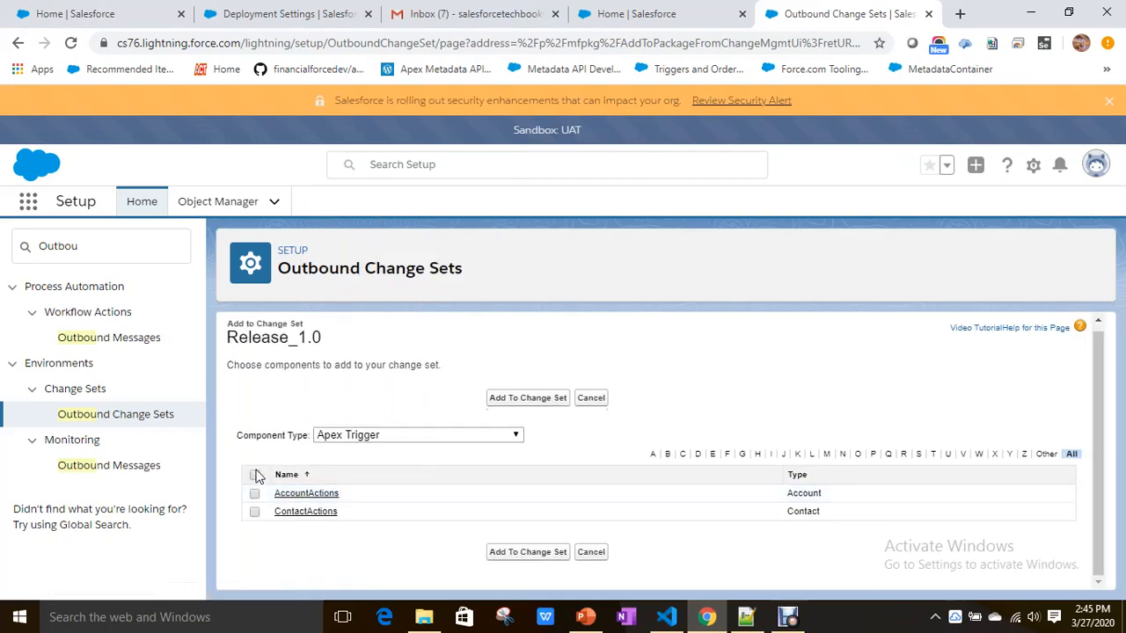
click(525, 400)
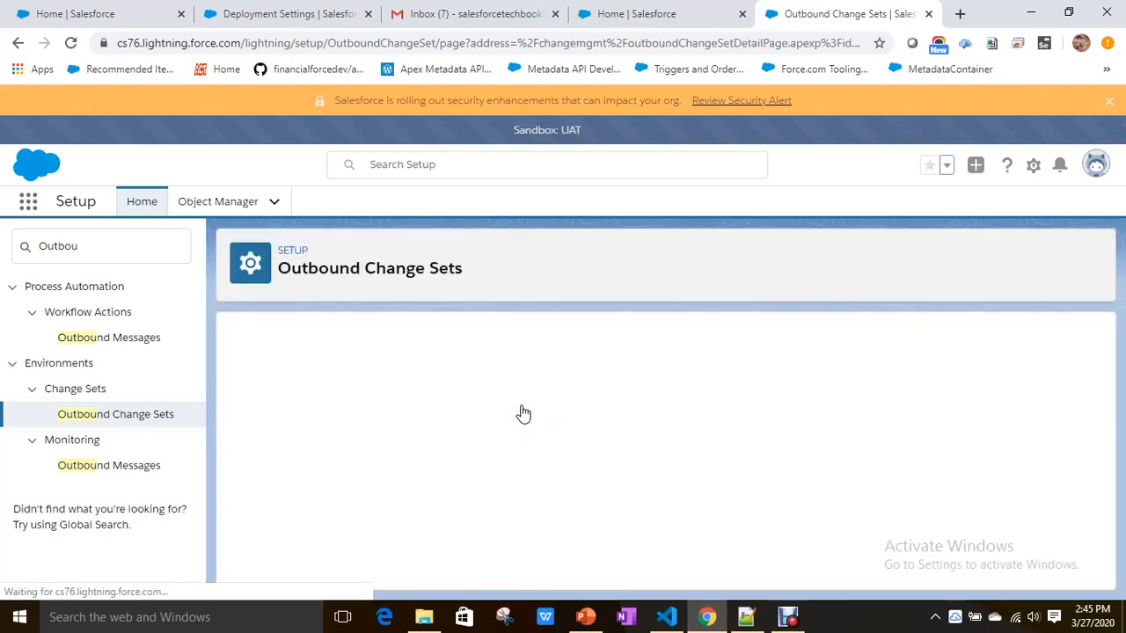
Add the Apex Class AccountActionsHandler to the Release_1.0 change set
scroll(572, 480, down, 5)
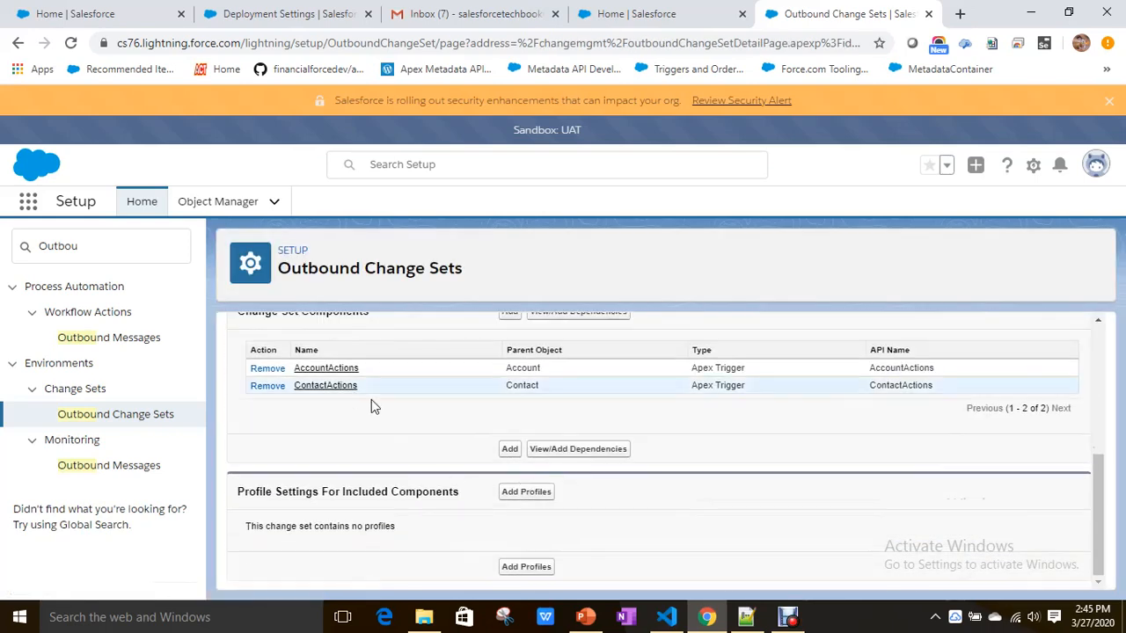
scroll(562, 380, up, 1)
click(511, 395)
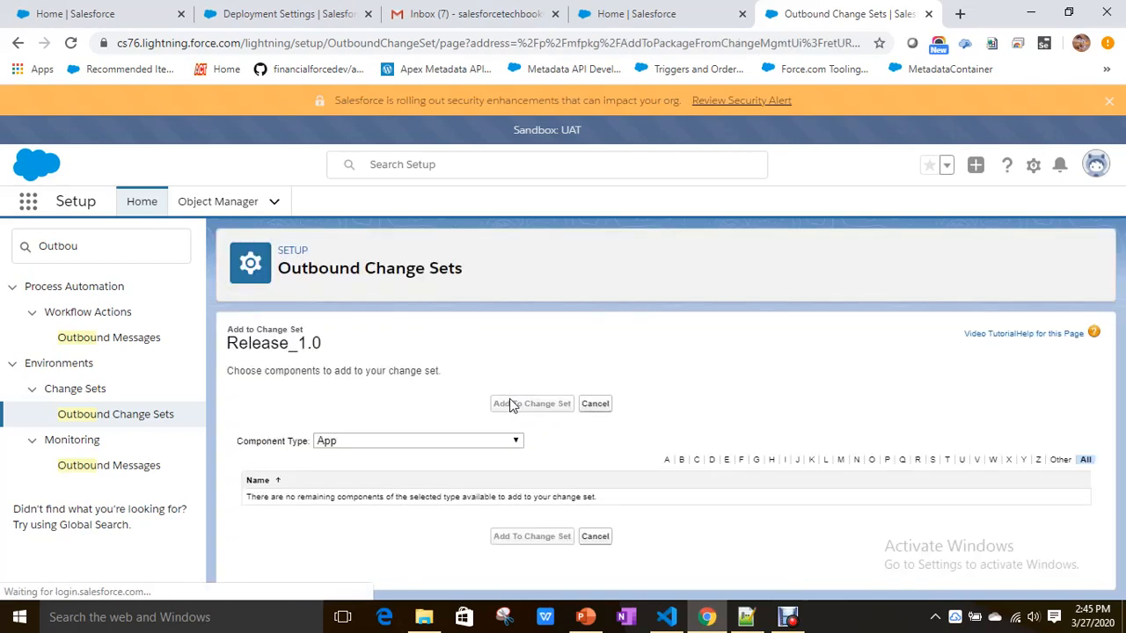
click(492, 442)
click(371, 193)
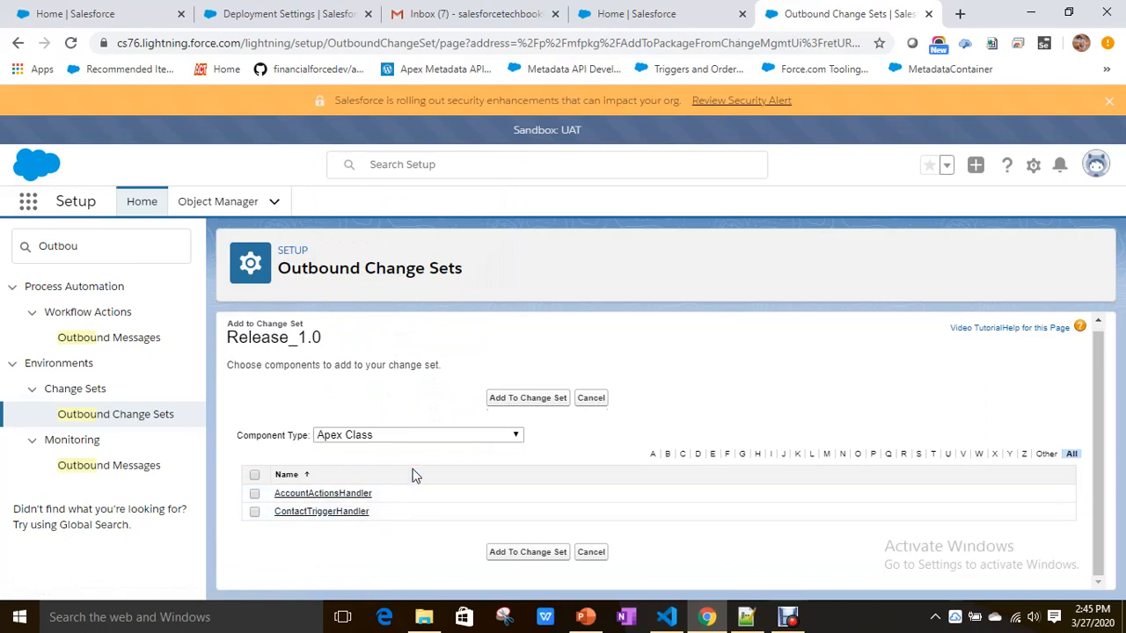
click(254, 494)
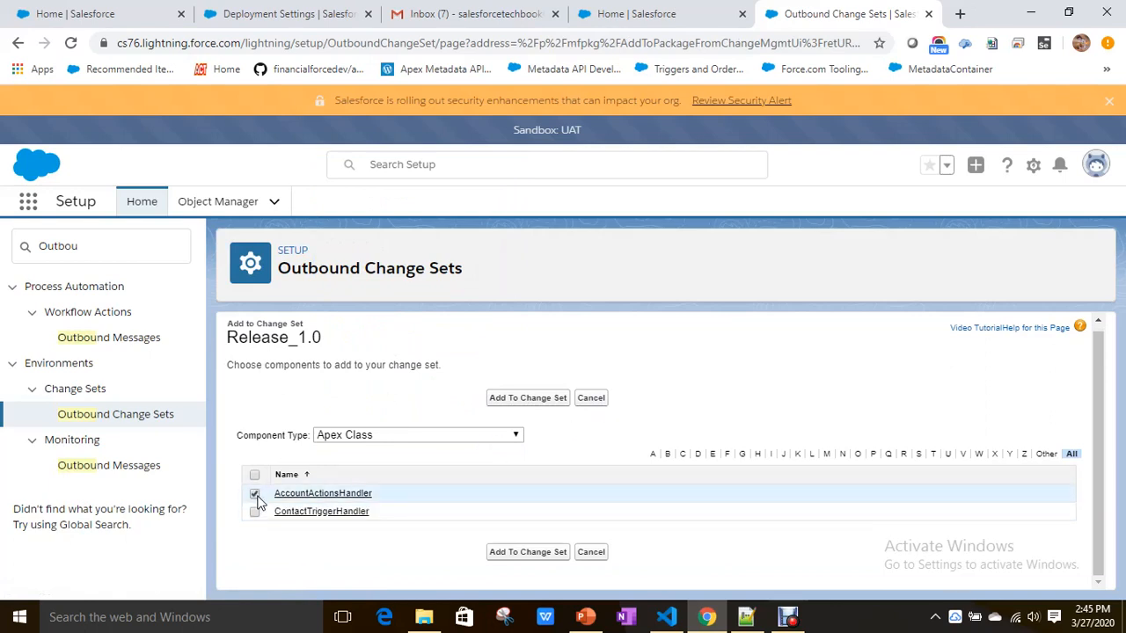
click(526, 398)
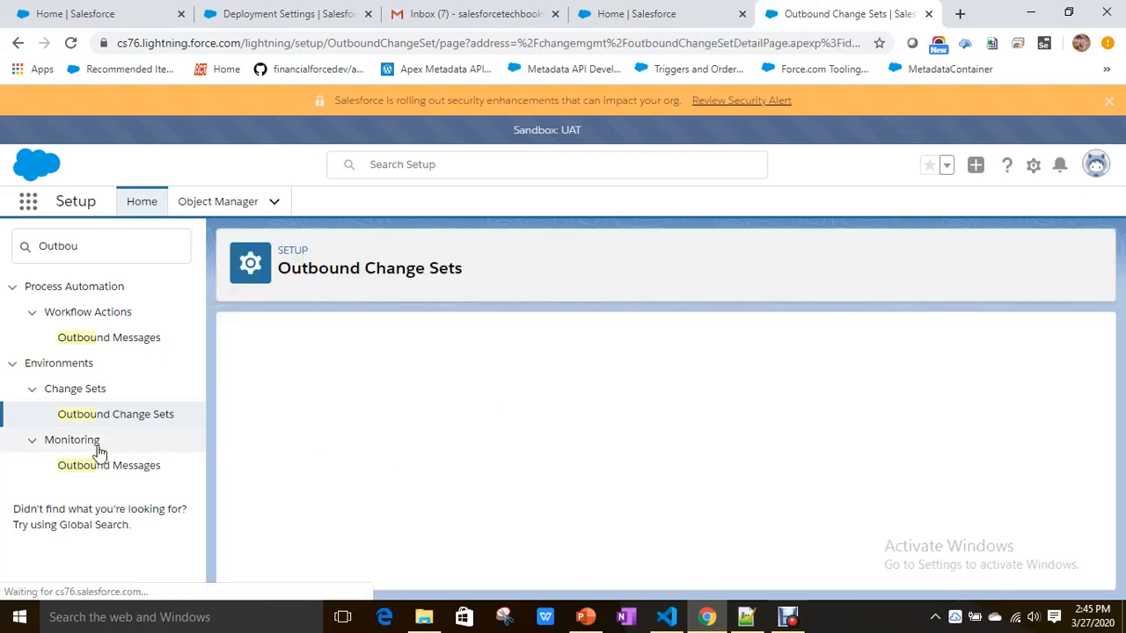
Add the Custom Field IsPrimary of the Contact object to the Release_1.0 change set
scroll(643, 369, down, 6)
scroll(607, 403, up, 1)
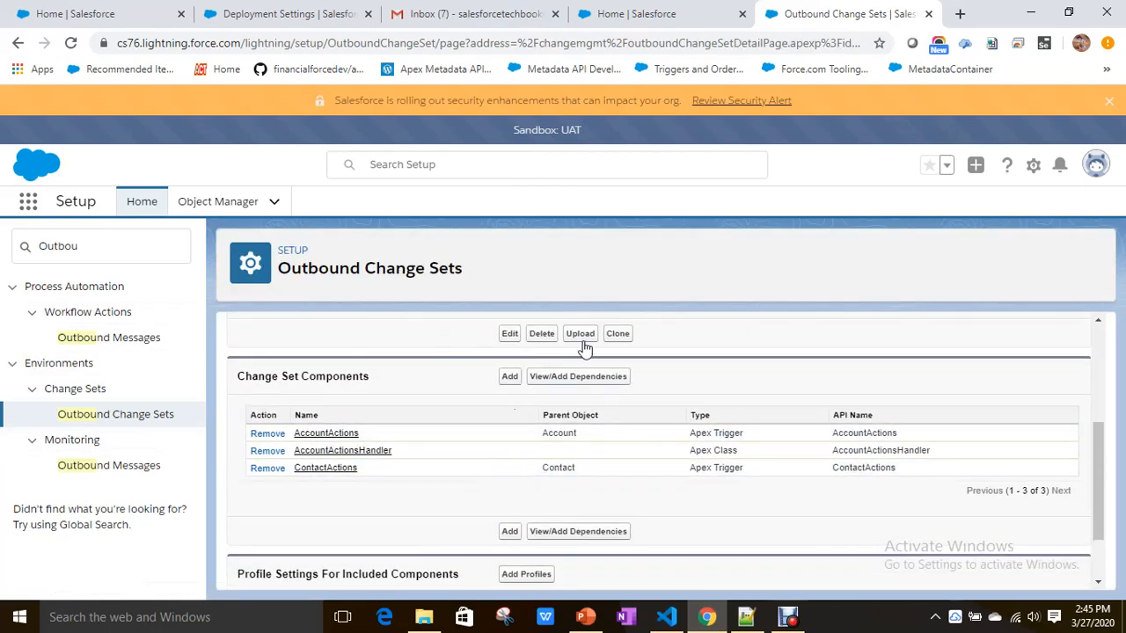
click(512, 382)
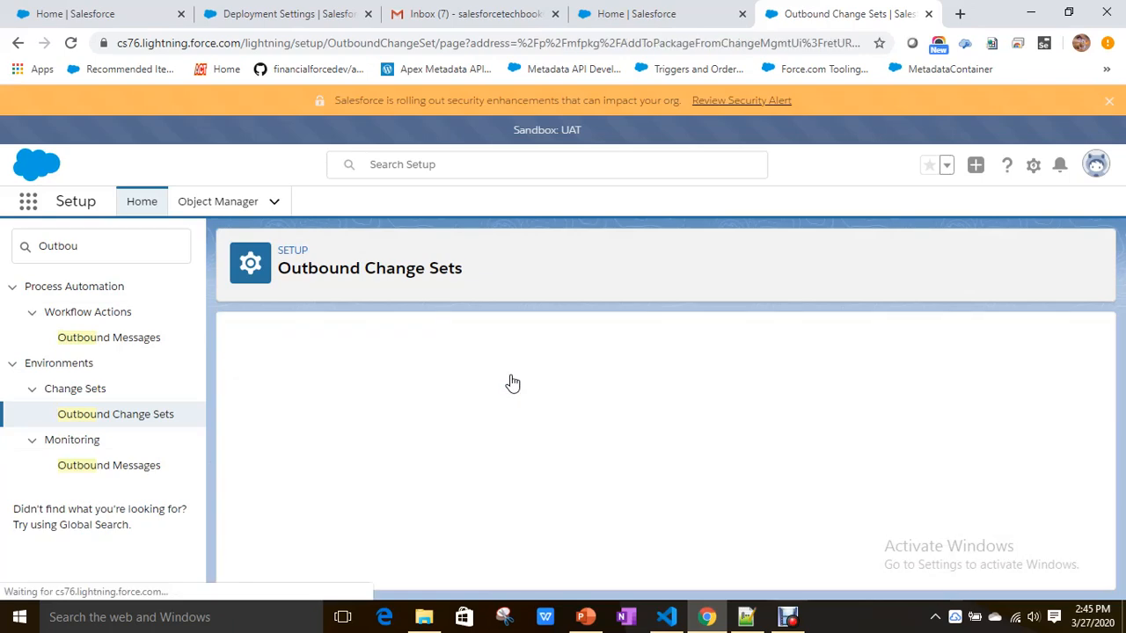
click(461, 445)
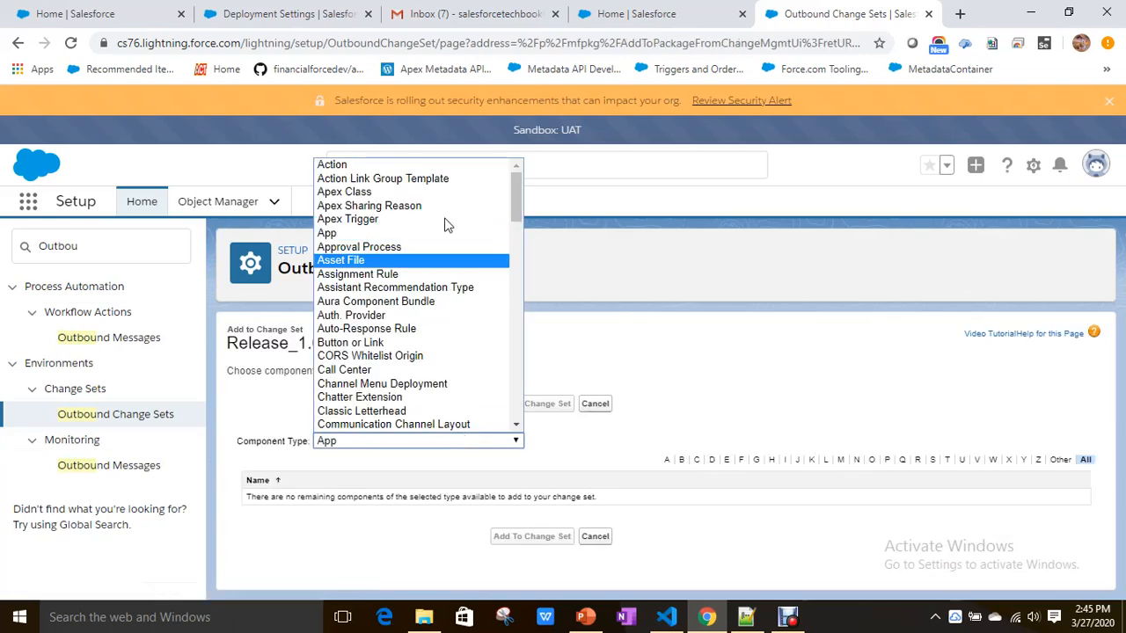
scroll(445, 224, down, 12)
scroll(444, 303, up, 12)
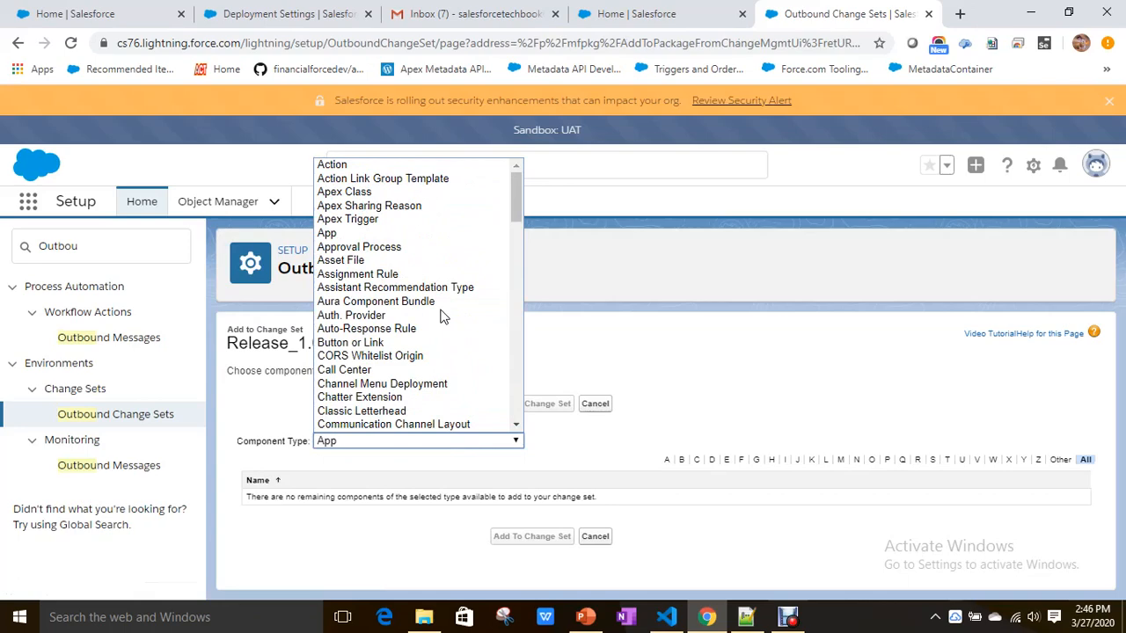
scroll(449, 283, down, 2)
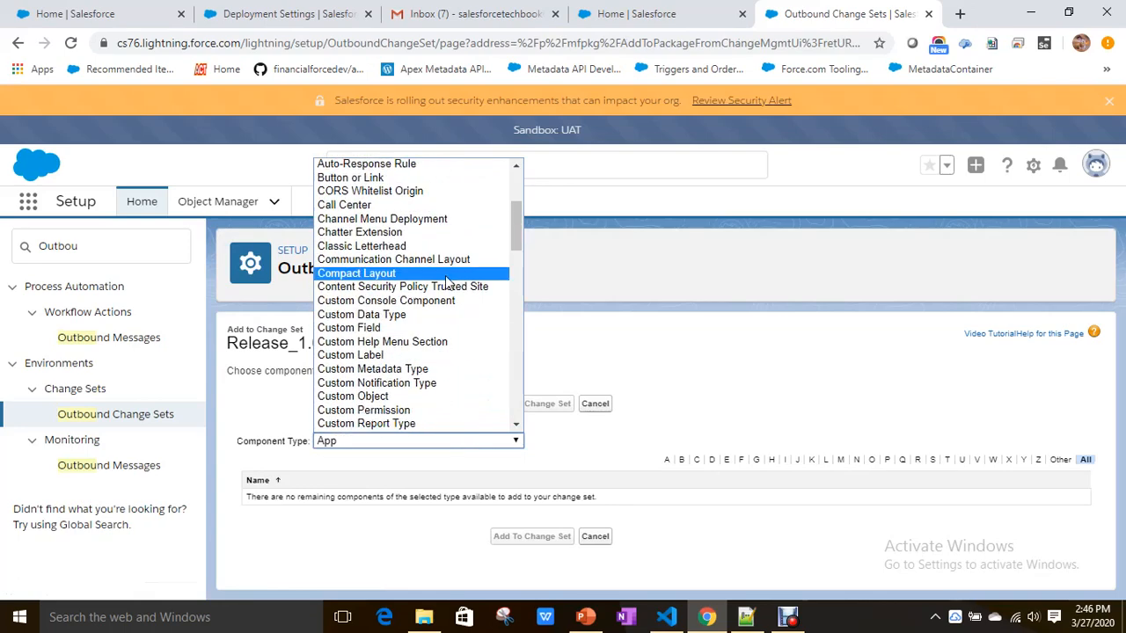
click(416, 329)
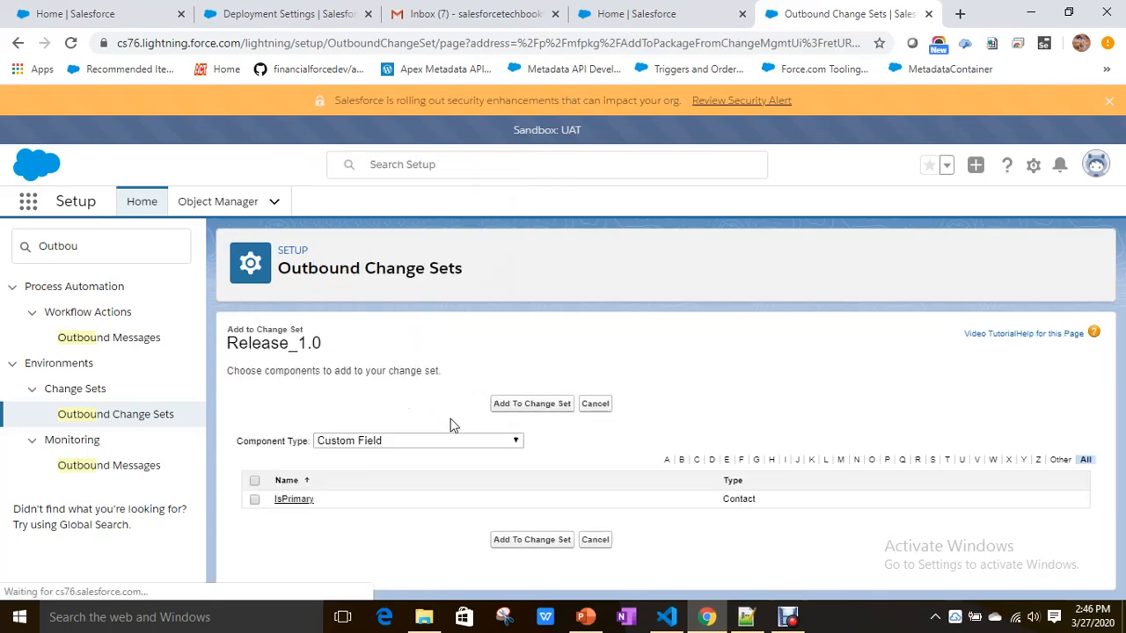
click(254, 482)
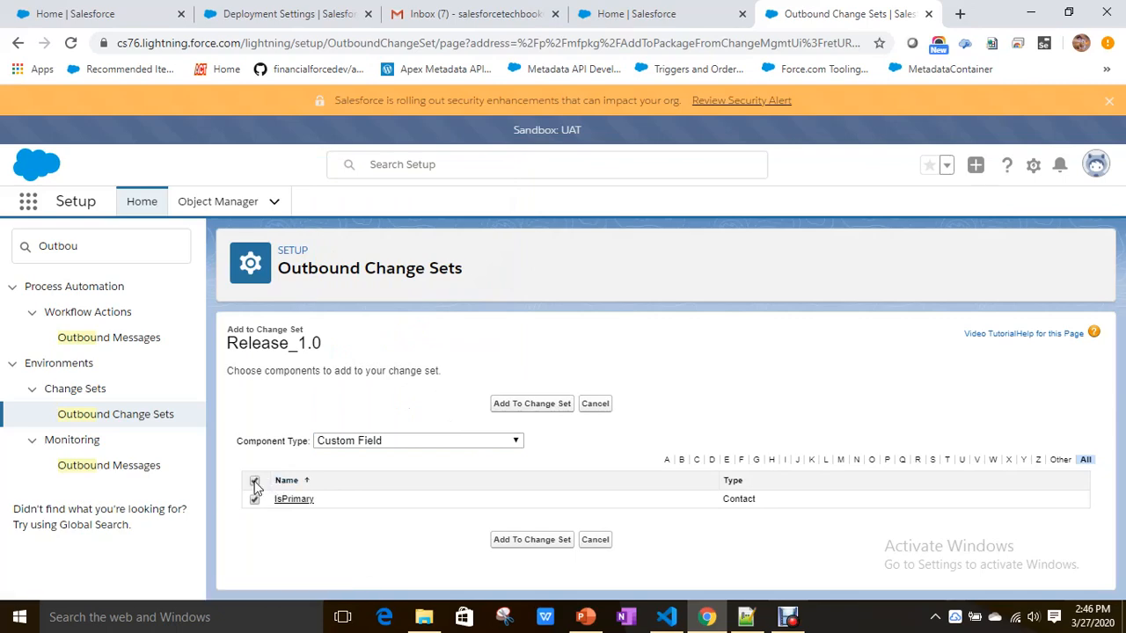
click(545, 407)
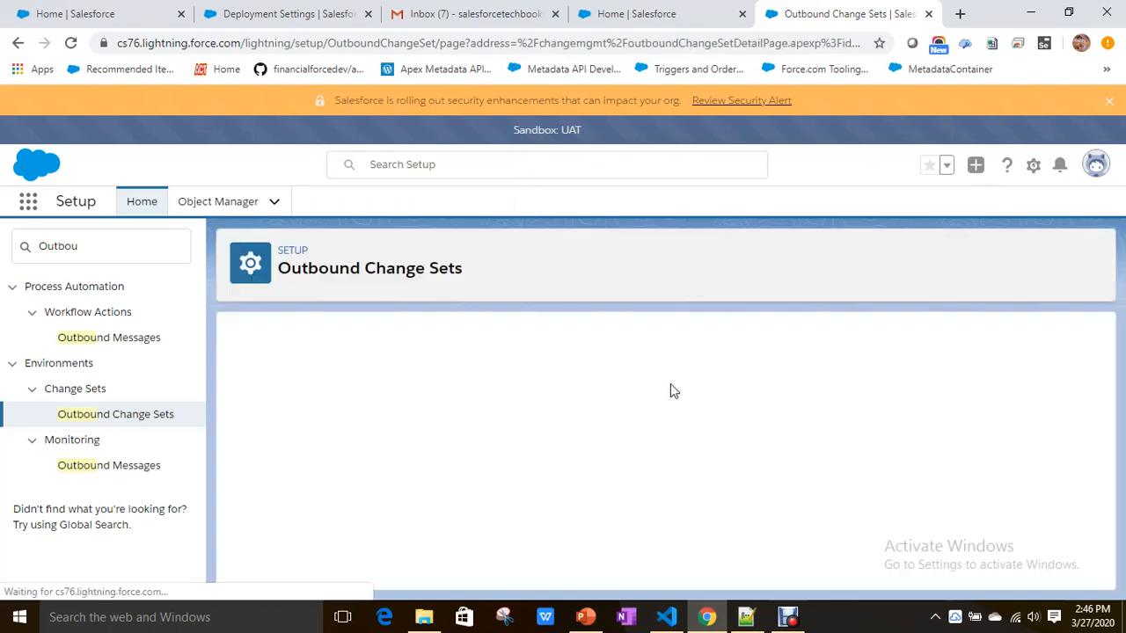
View the component dependencies of Release_1.0 and add the dependent Apex Class ContactTriggerHandler to the change set
scroll(745, 443, down, 3)
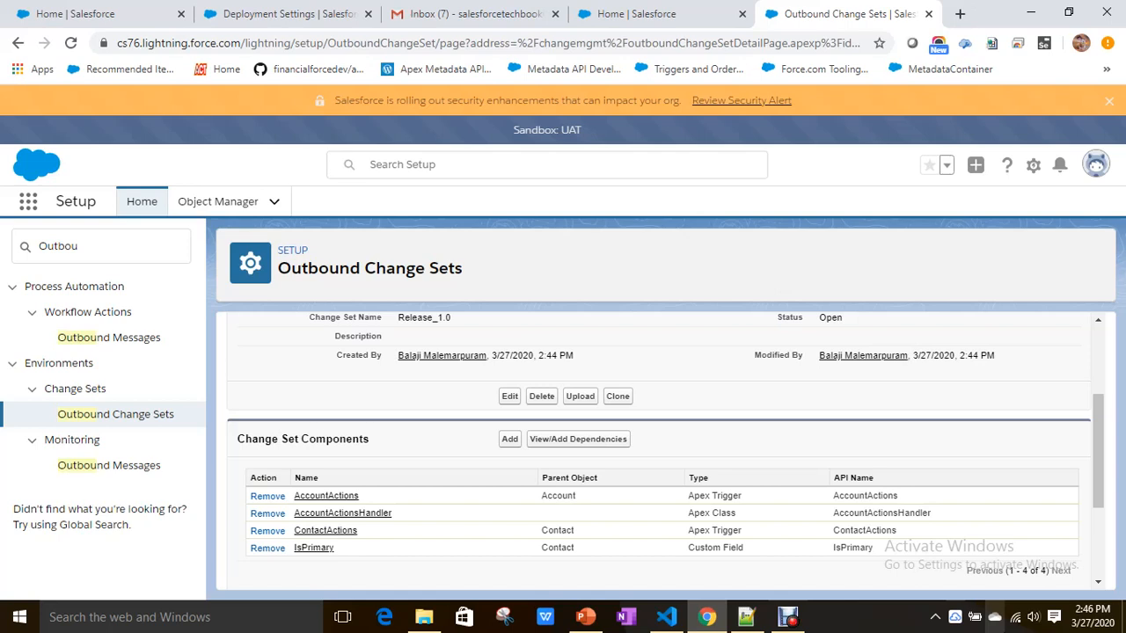
key(ctrl)
key(ctrl)
key(ctrl)
key(ctrl)
key(ctrl)
key(ctrl)
key(ctrl)
click(575, 440)
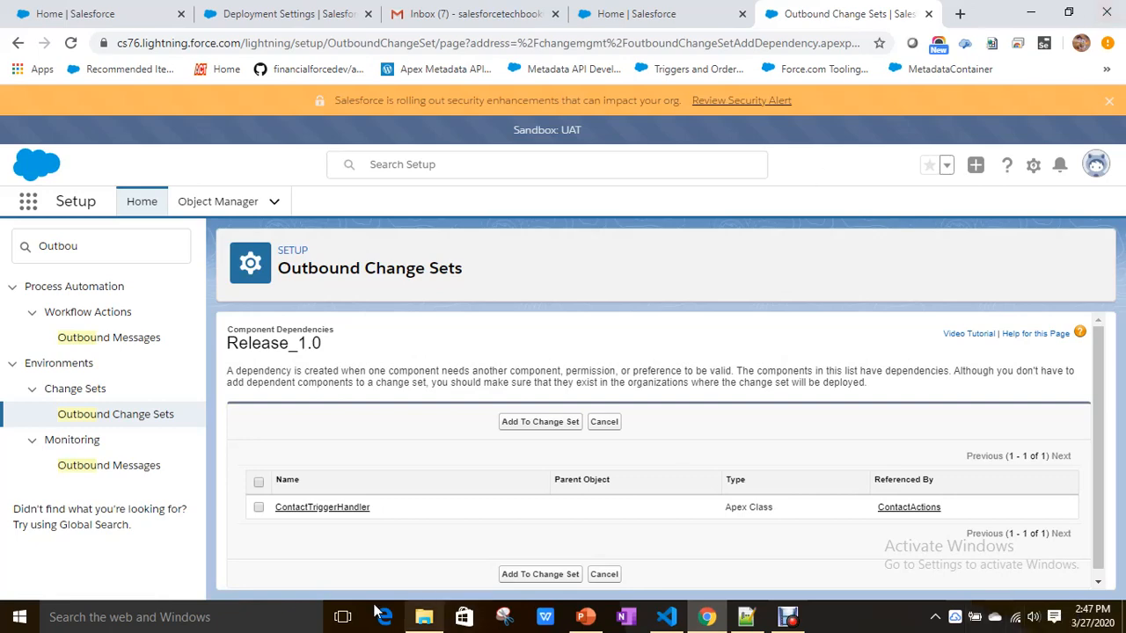
key(ctrl)
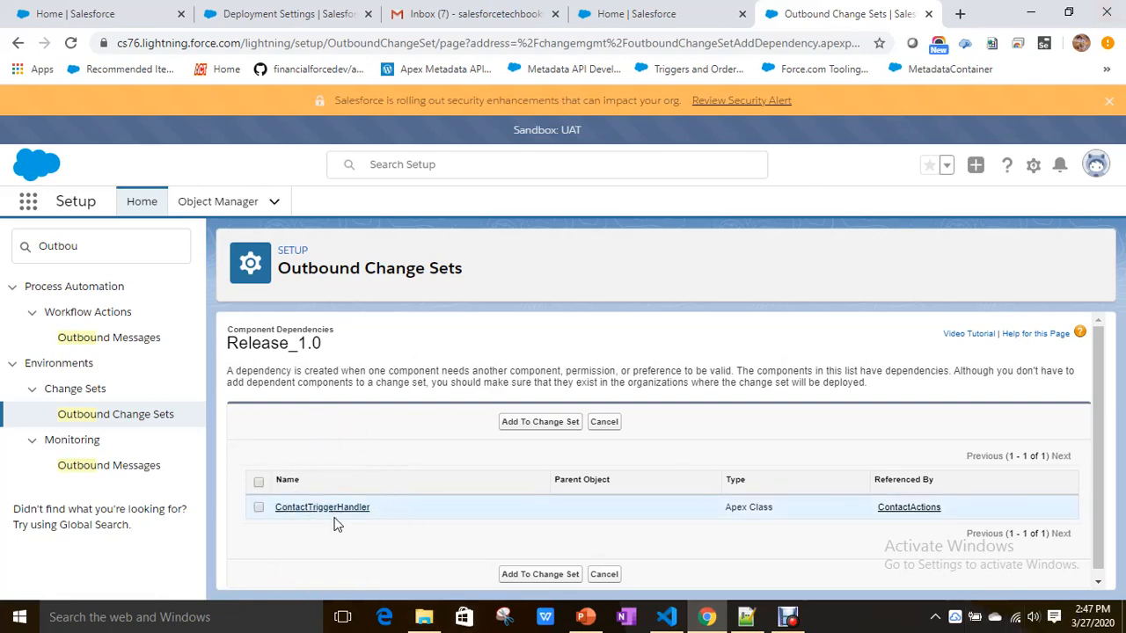
key(ctrl)
key(ctrl)
key(ctrl)
click(259, 482)
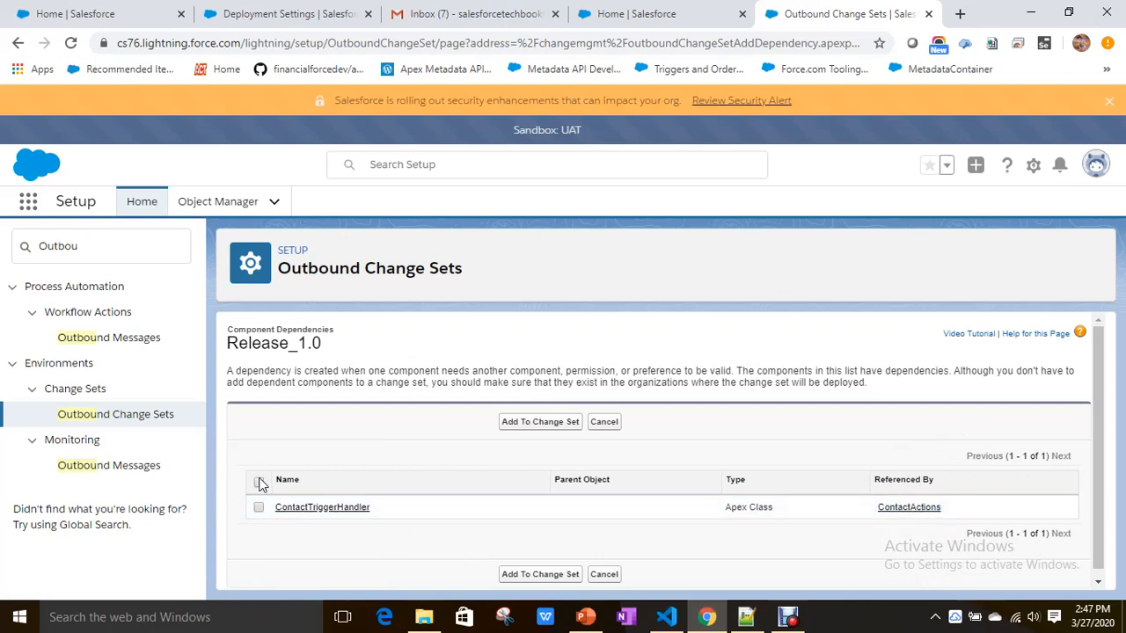
click(540, 422)
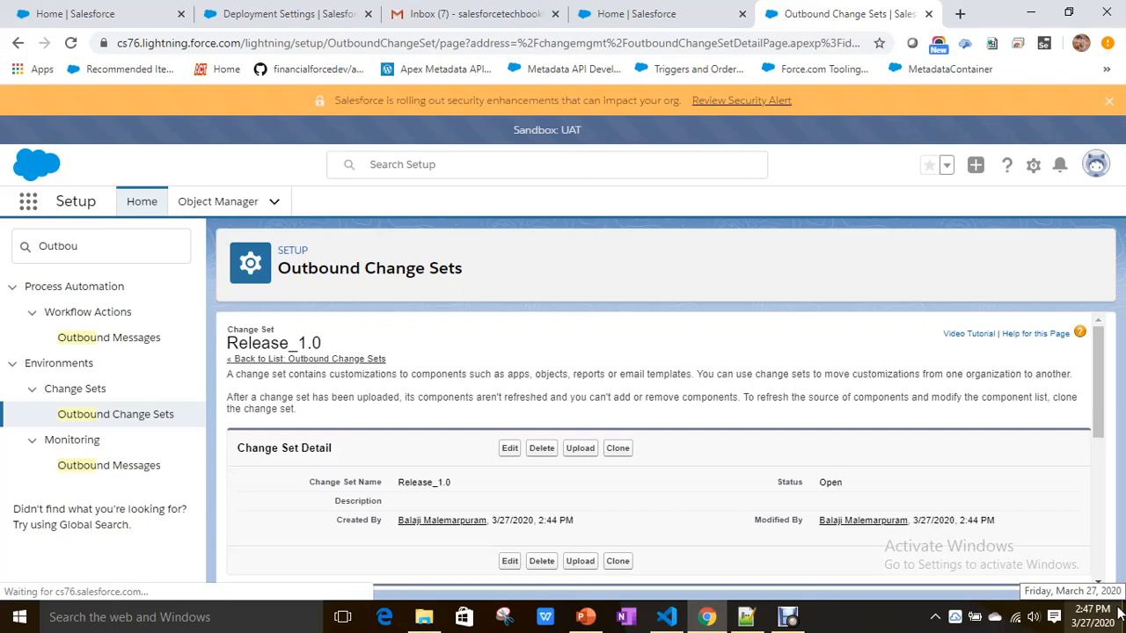
scroll(664, 447, down, 2)
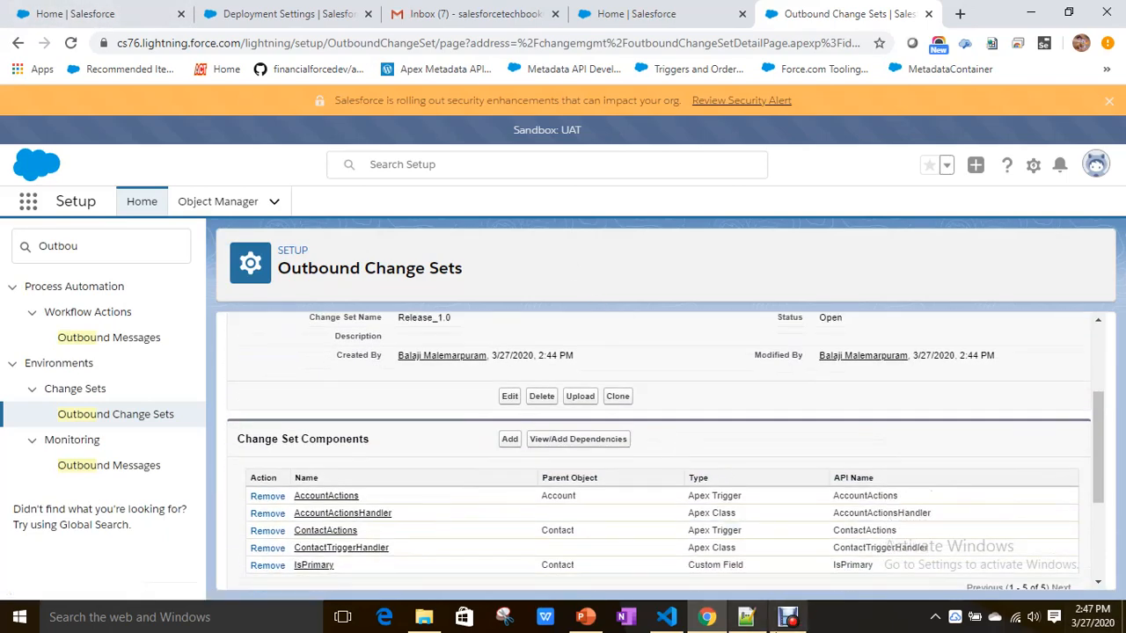
Upload the Release_1.0 change set with Production as the target organization
mouse_move(776, 622)
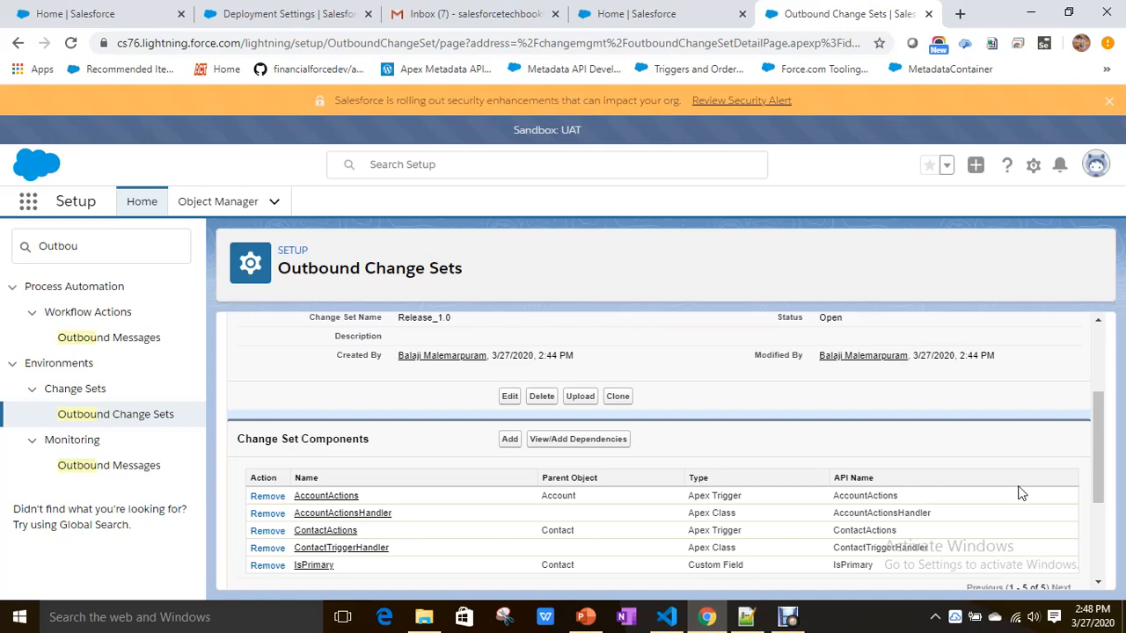
scroll(548, 480, up, 3)
click(588, 449)
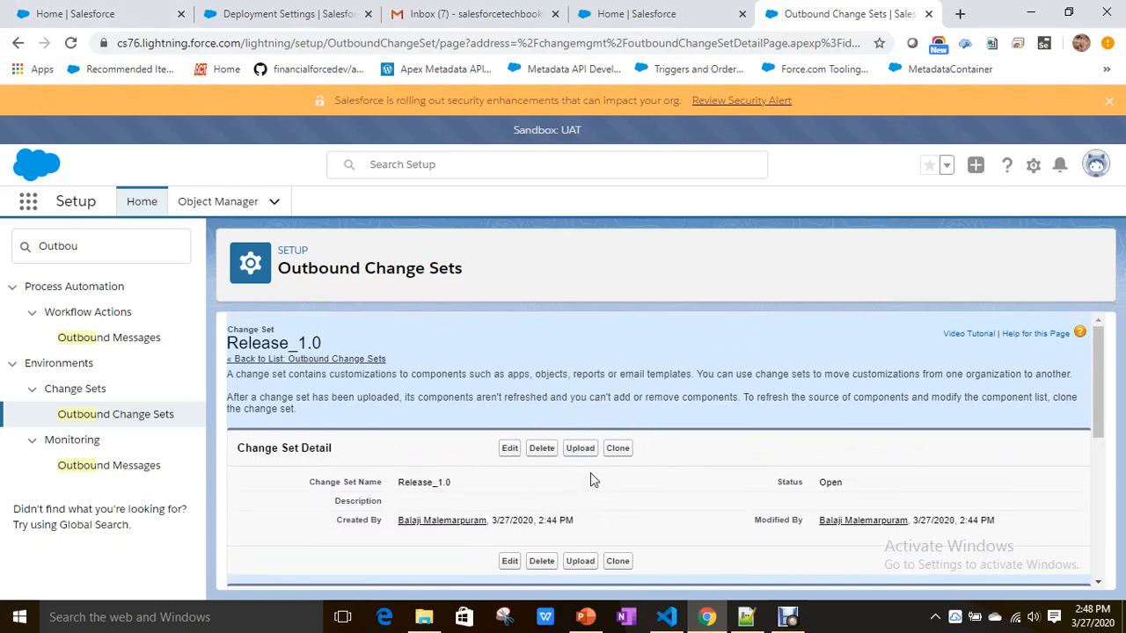
click(577, 450)
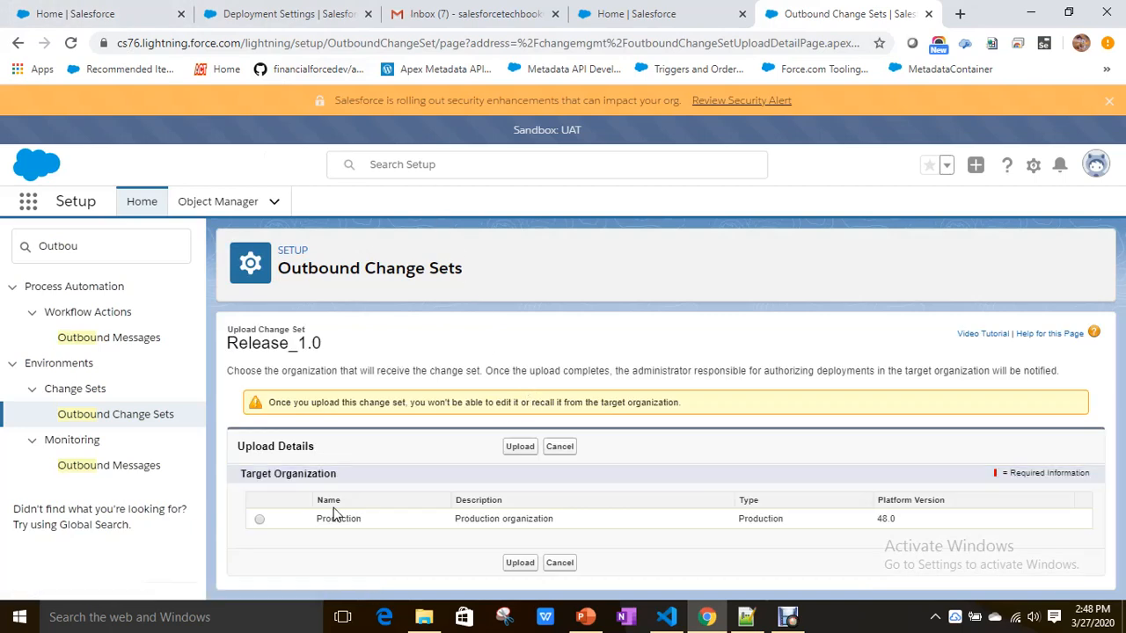
click(259, 519)
click(524, 452)
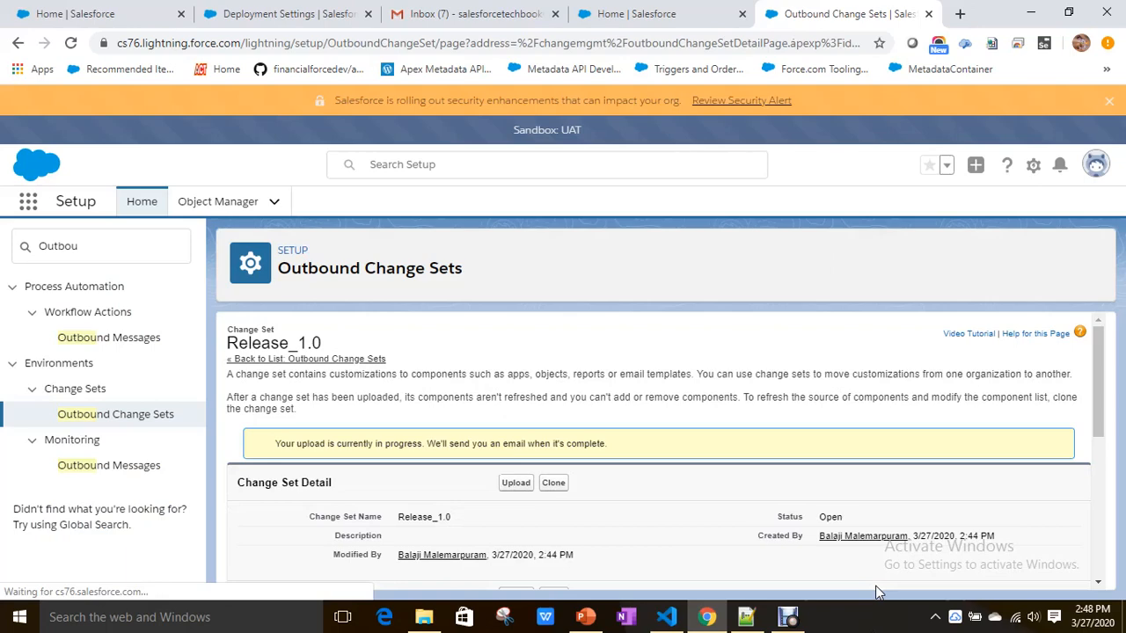
Review the upload status, upload history and component list of the Release_1.0 change set
scroll(704, 426, down, 3)
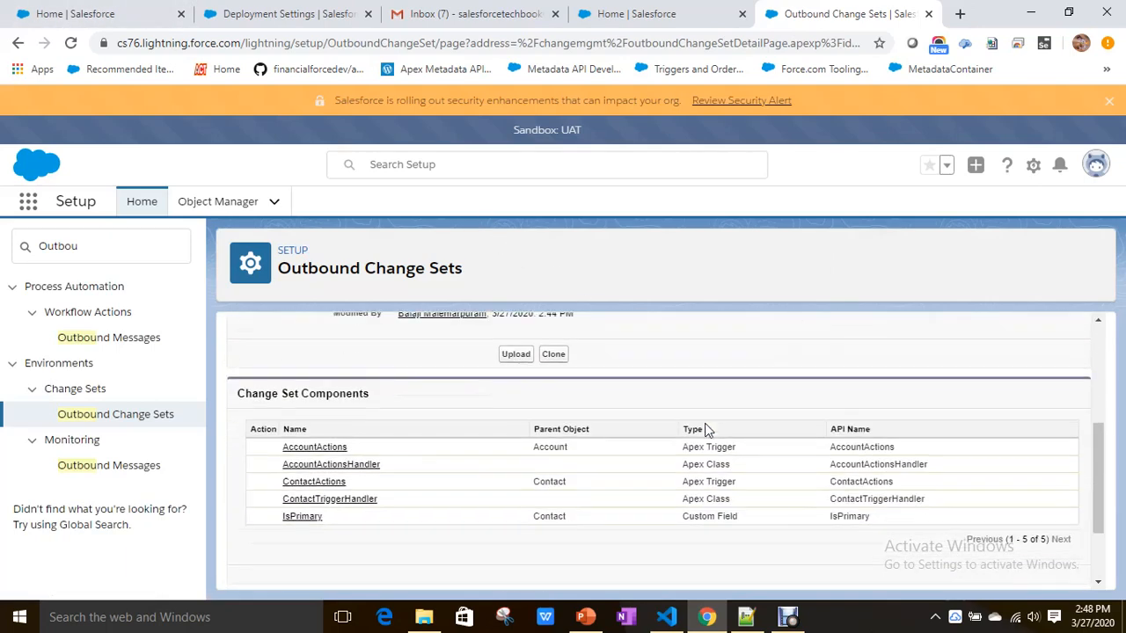
scroll(700, 422, up, 1)
scroll(699, 422, up, 1)
scroll(699, 430, up, 2)
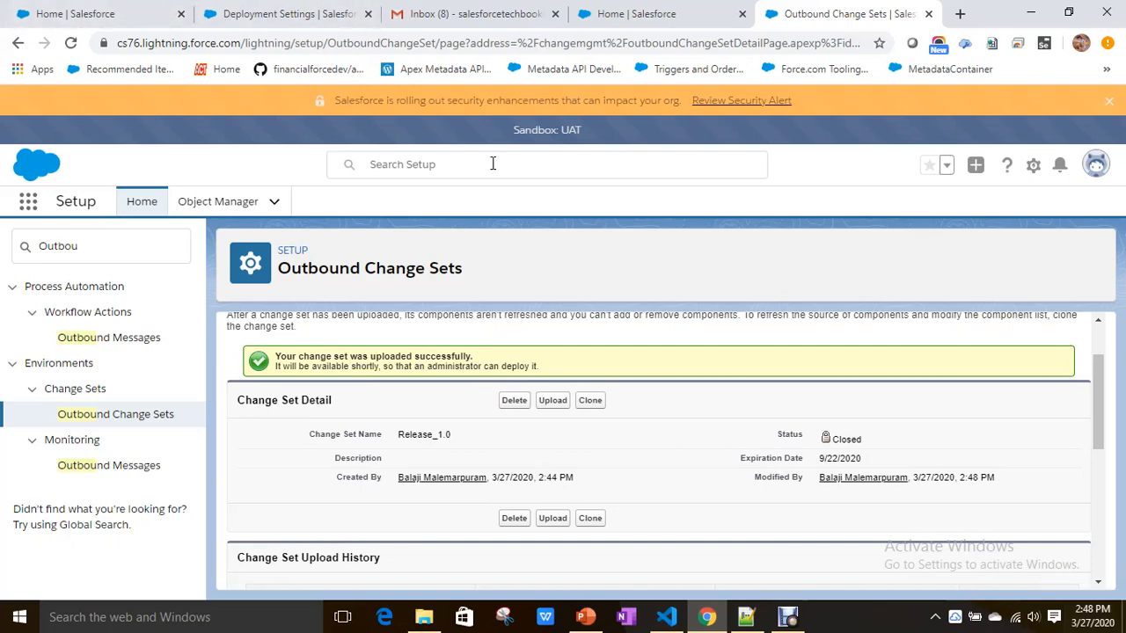
scroll(551, 414, down, 4)
scroll(539, 467, up, 2)
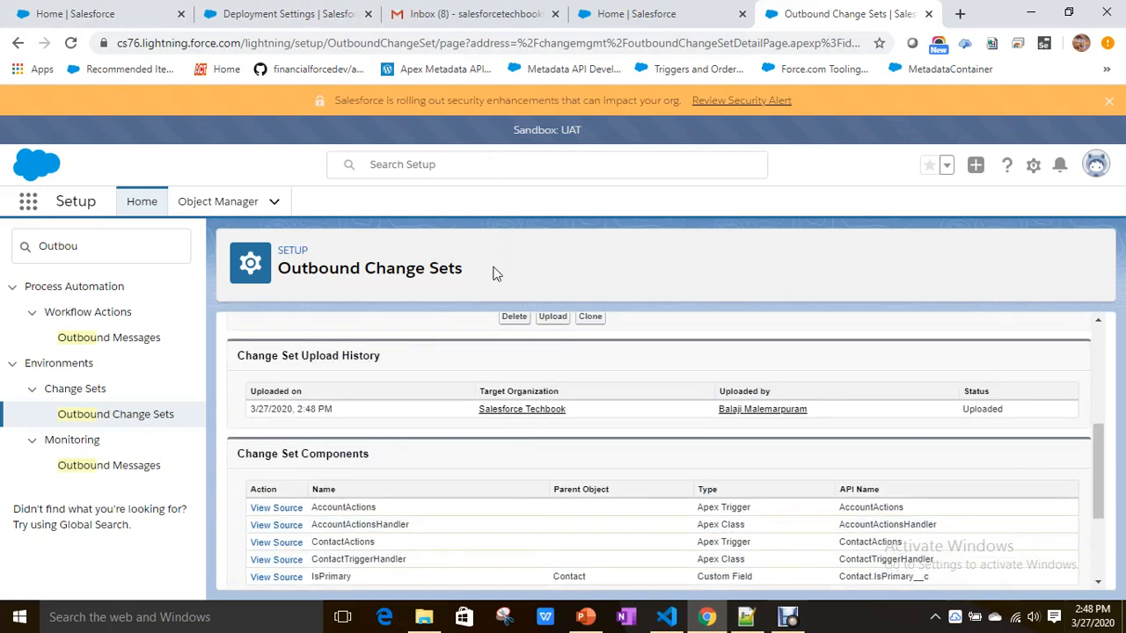
Switch to Gmail and read the Release_1.0 upload notification email, checking its source and destination organizations and the deployment instruction
click(506, 21)
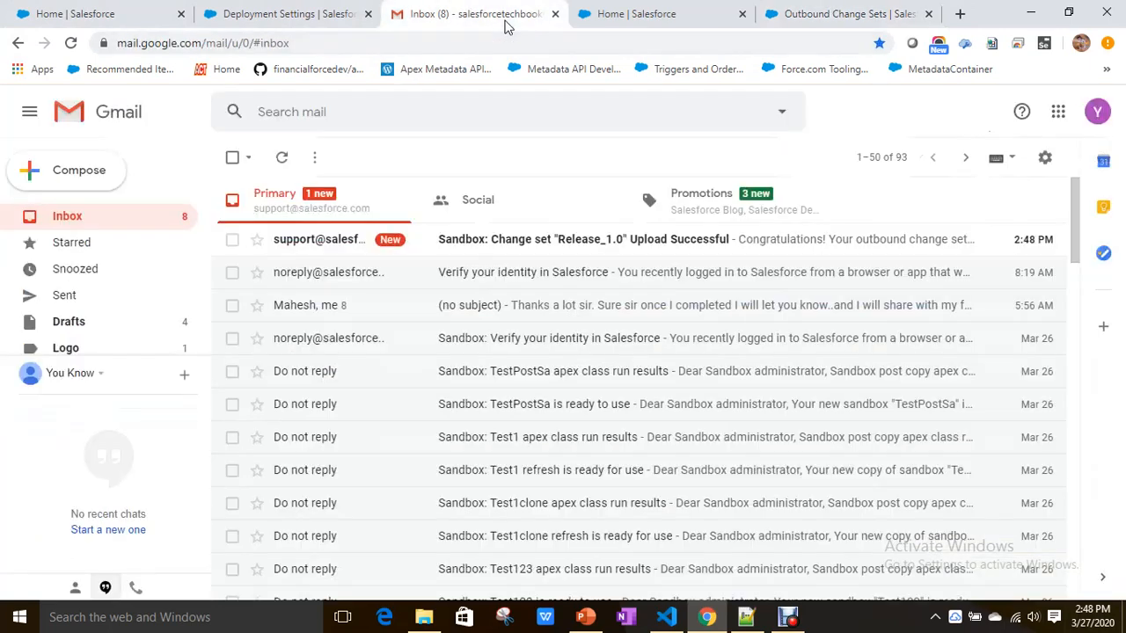
click(484, 247)
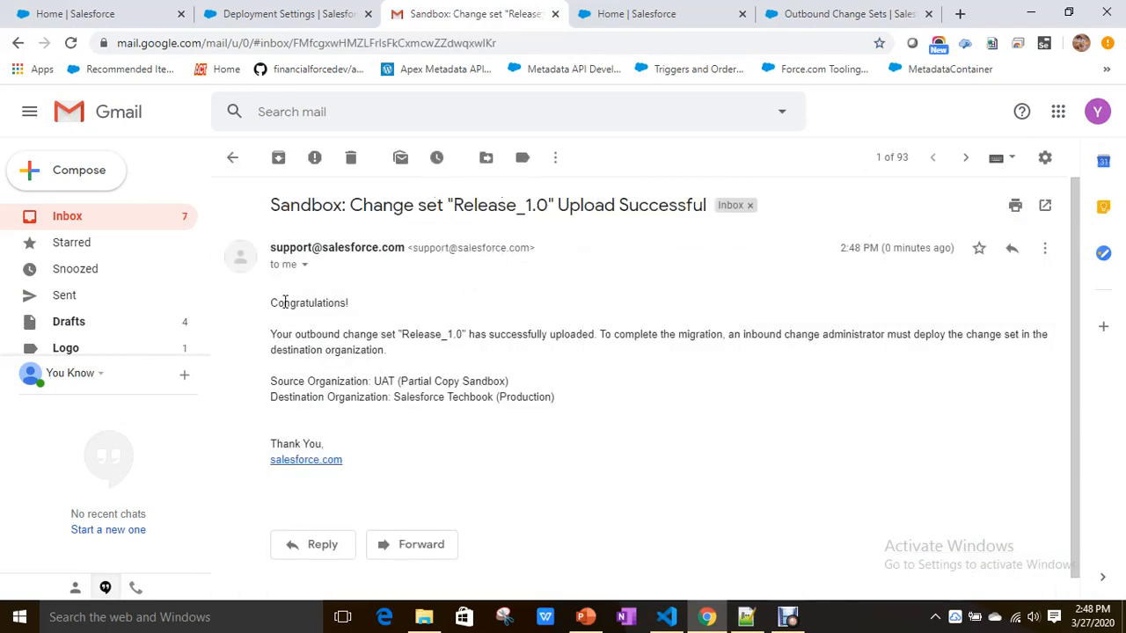
drag(284, 301, 471, 419)
click(497, 381)
drag(271, 381, 519, 388)
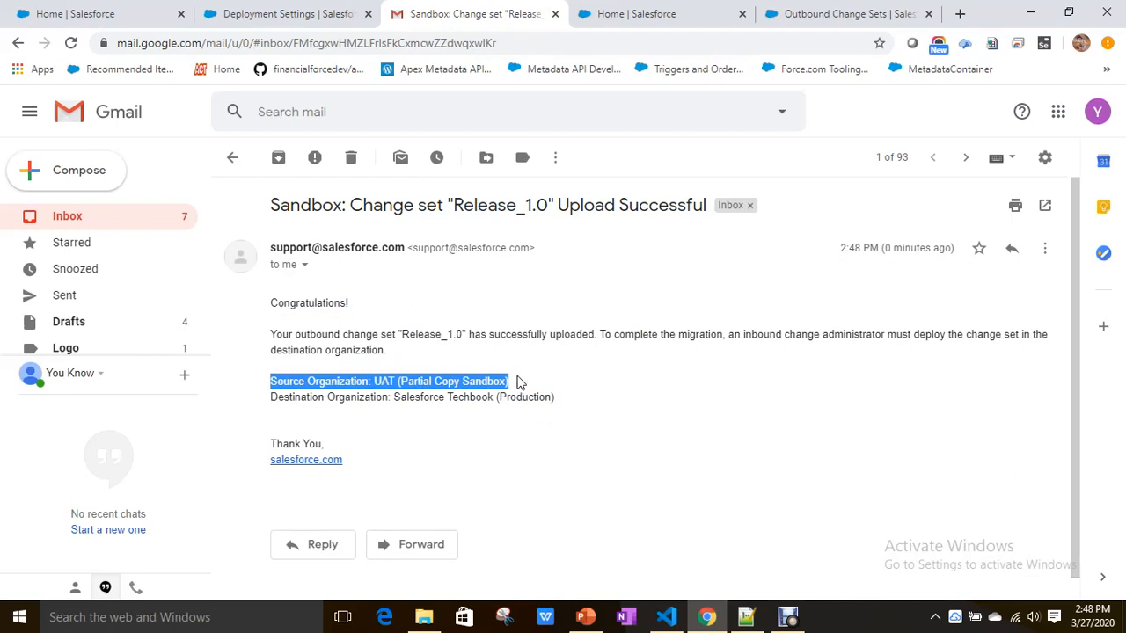
click(350, 396)
drag(295, 398, 589, 405)
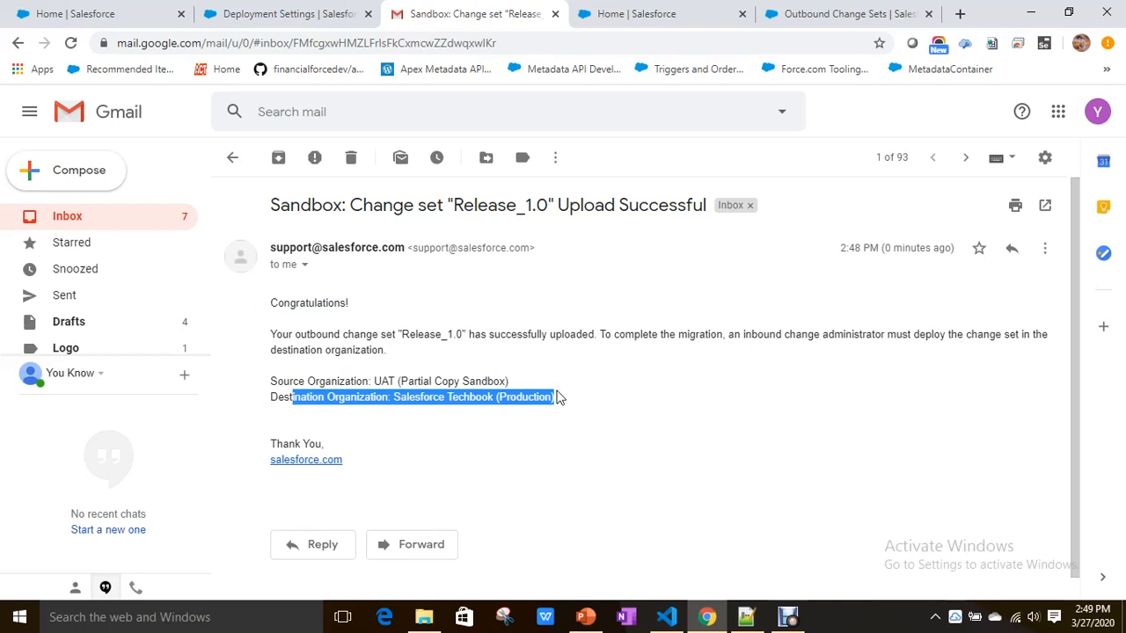
click(483, 354)
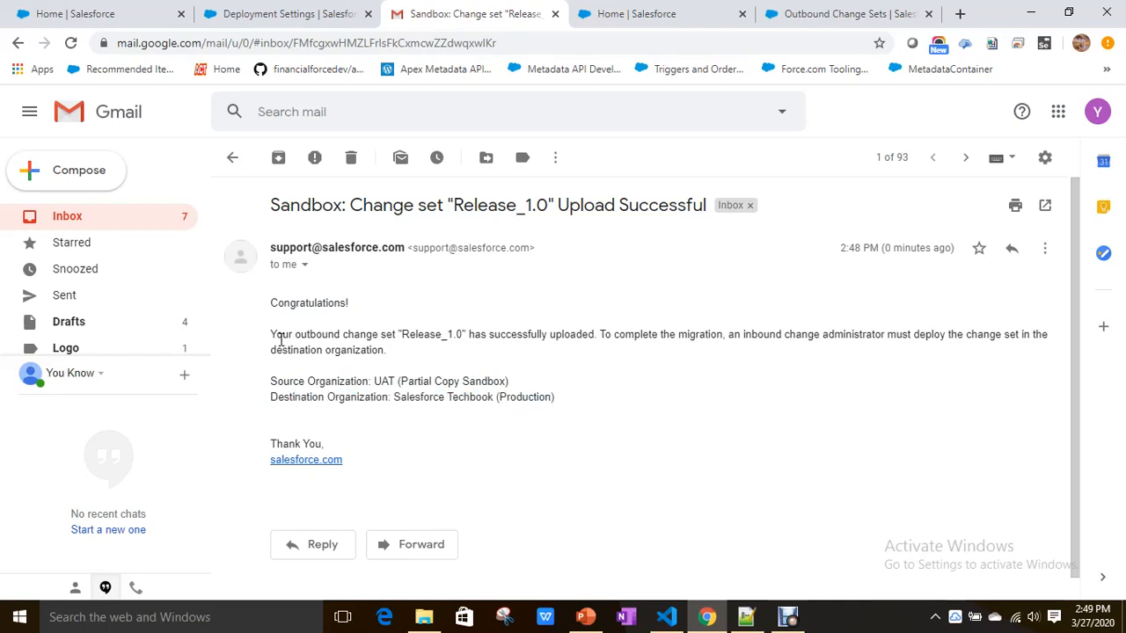
drag(275, 336, 460, 341)
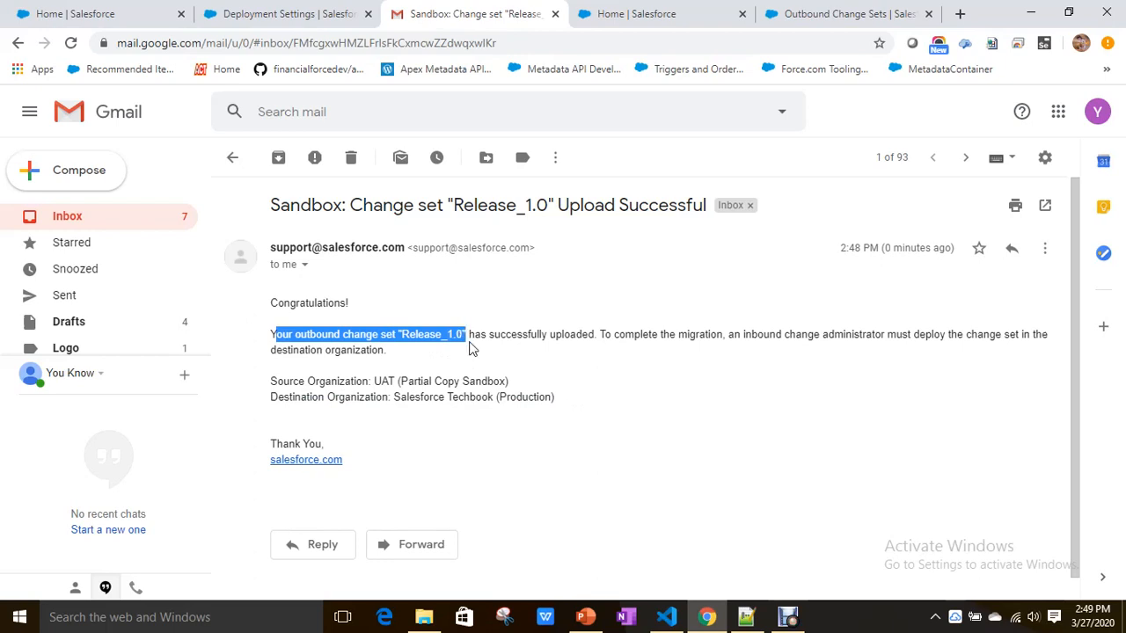
click(631, 345)
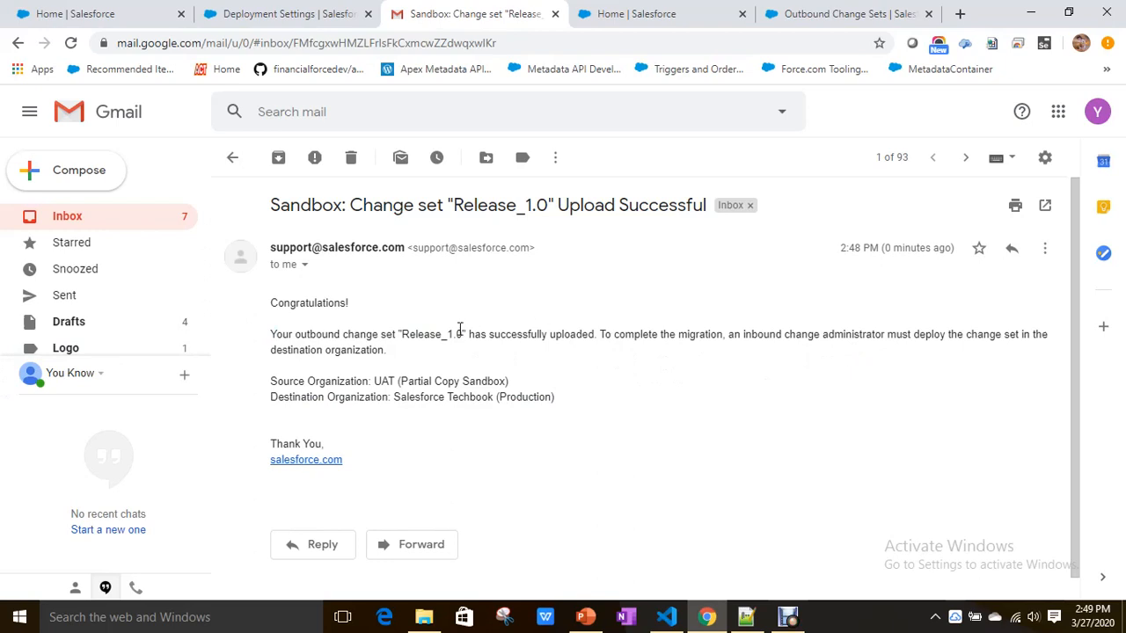
drag(270, 351, 403, 350)
drag(399, 397, 579, 411)
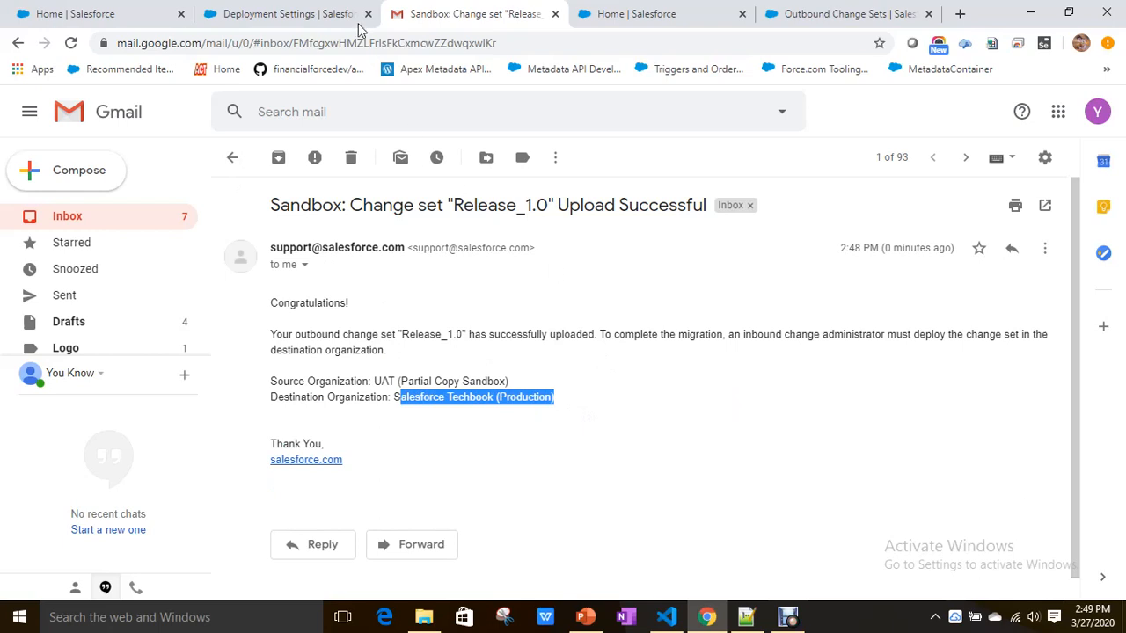
Switch to the Salesforce production org, open Setup and search it for "inboun" to find Inbound Change Sets
click(75, 13)
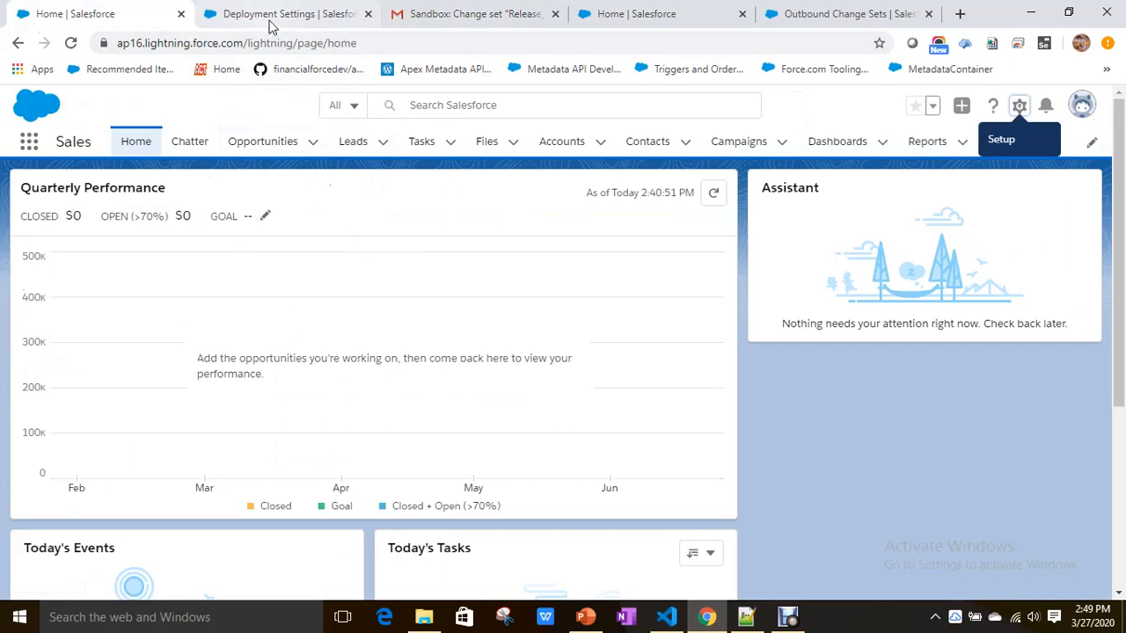
click(1020, 107)
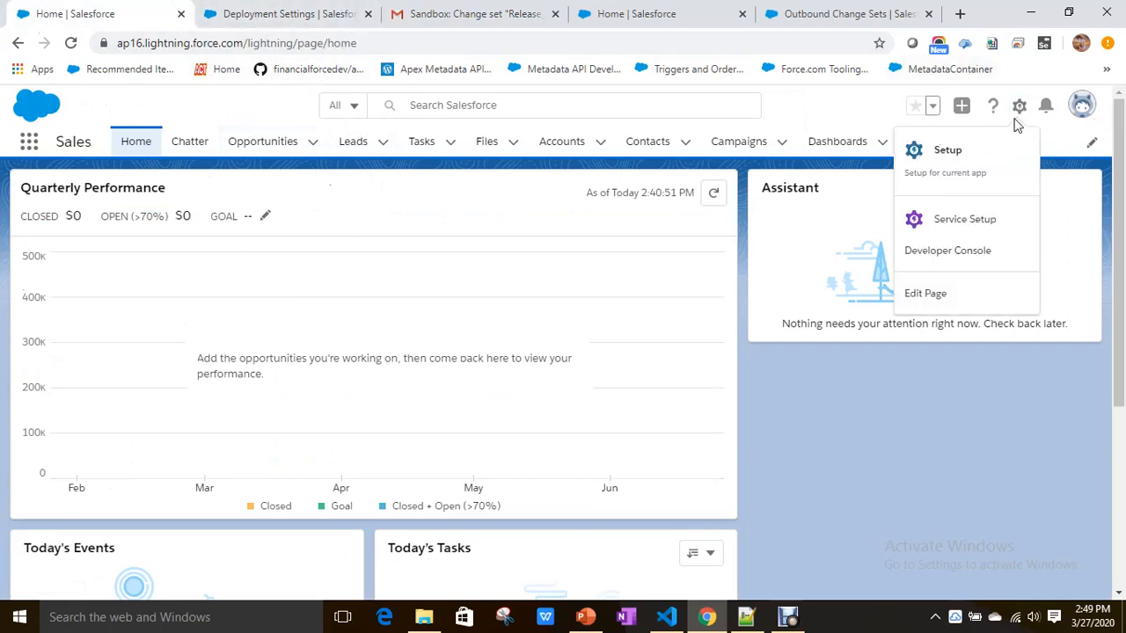
click(967, 159)
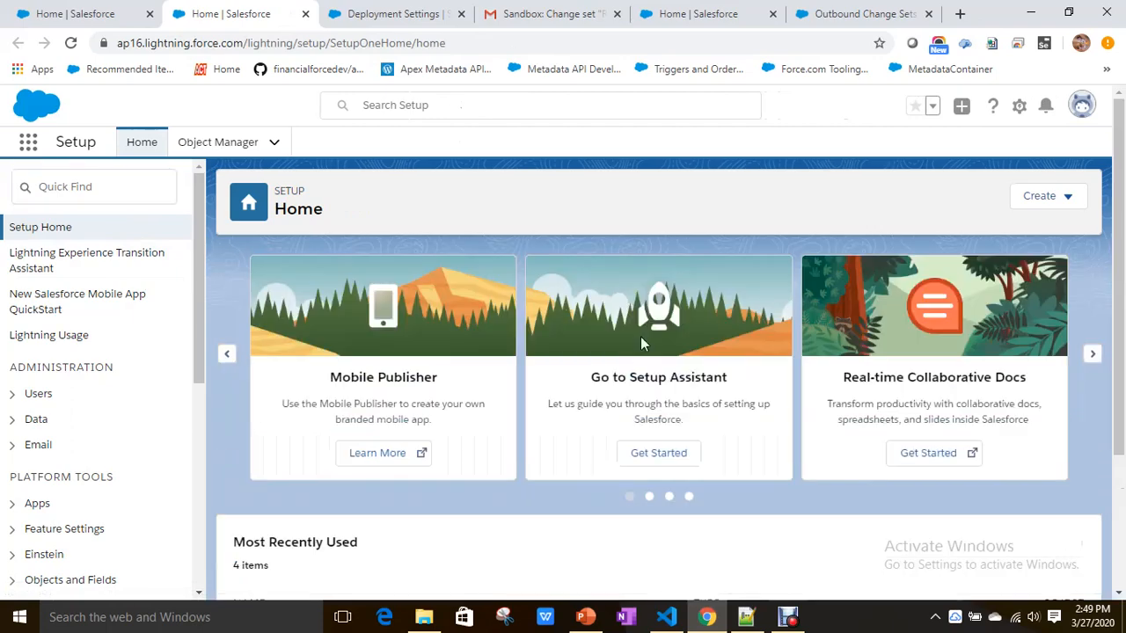
click(130, 188)
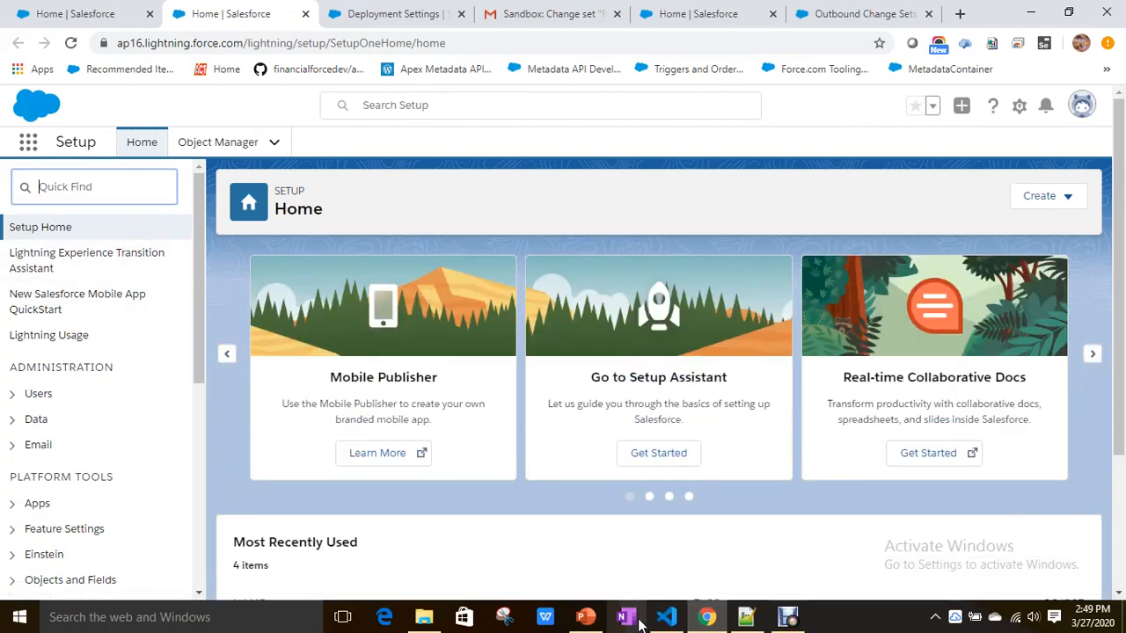
text(in)
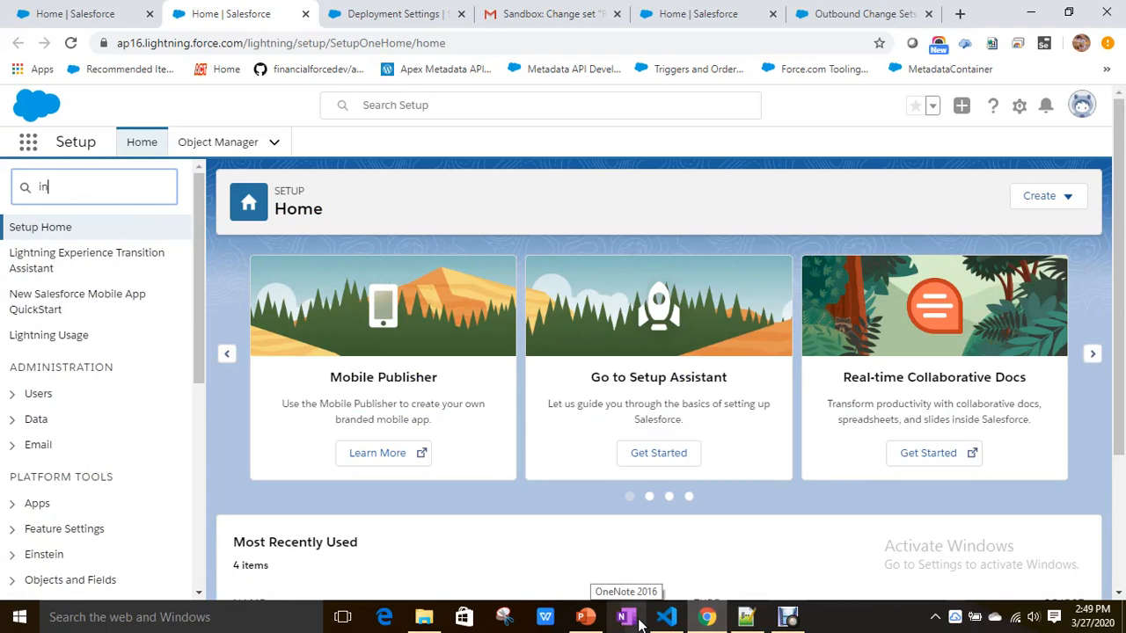
text(boun)
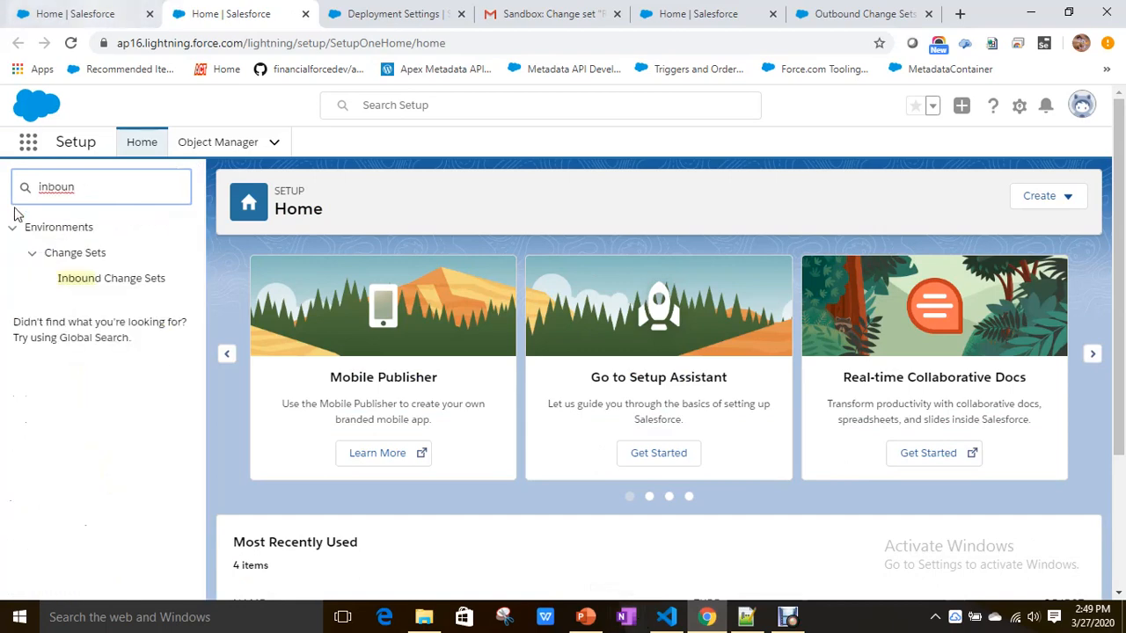
Open Inbound Change Sets and review the change sets awaiting deployment and those already deployed
click(123, 280)
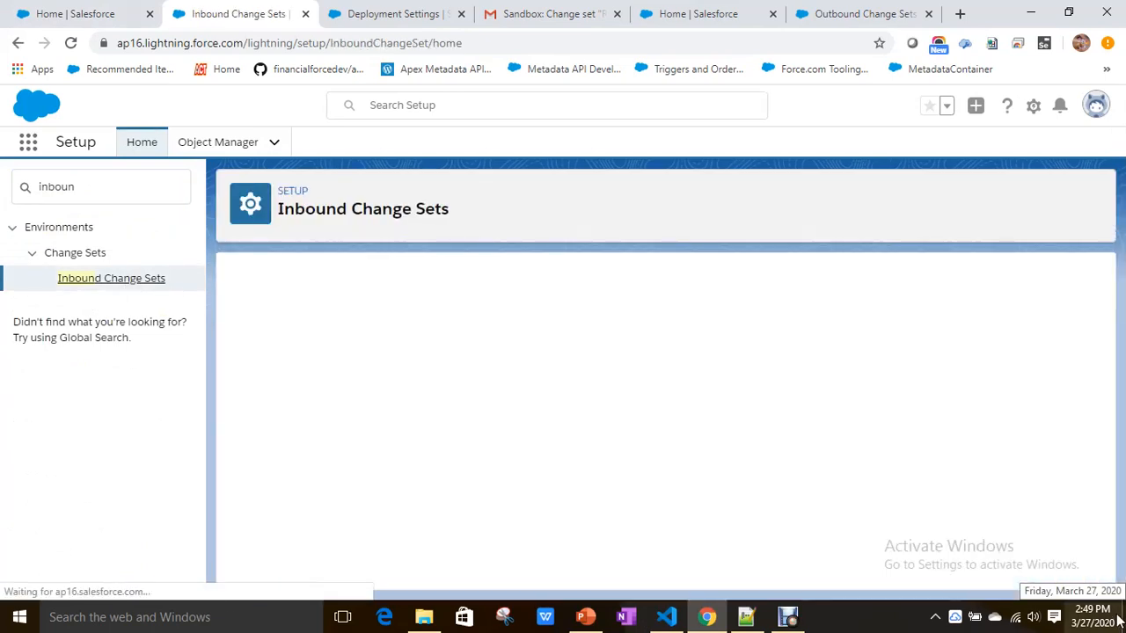
scroll(284, 463, down, 5)
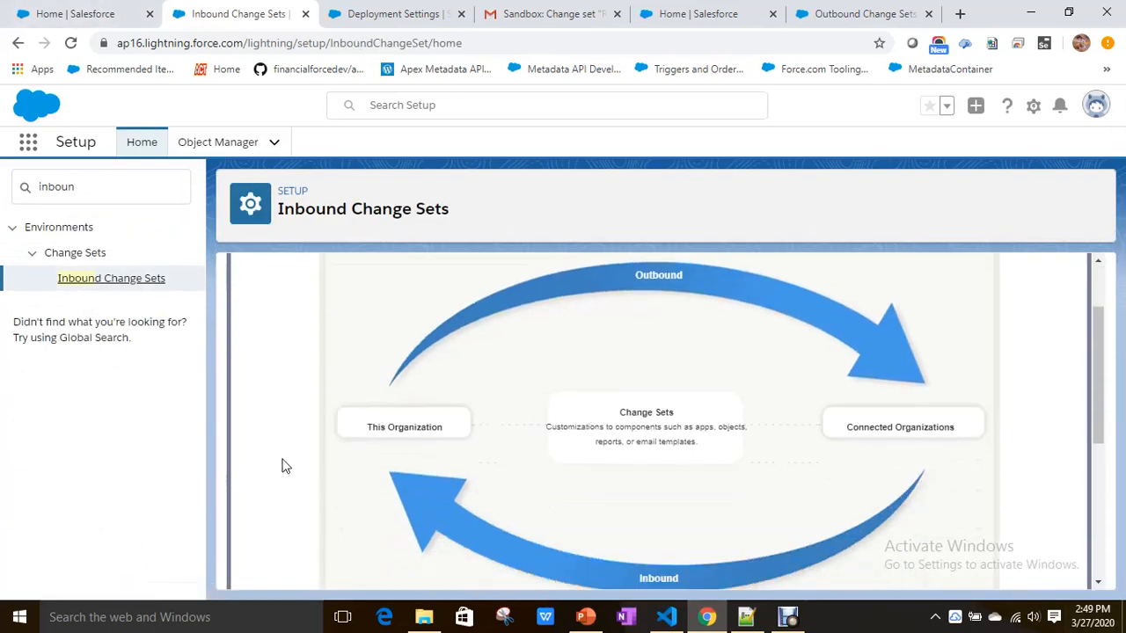
click(268, 557)
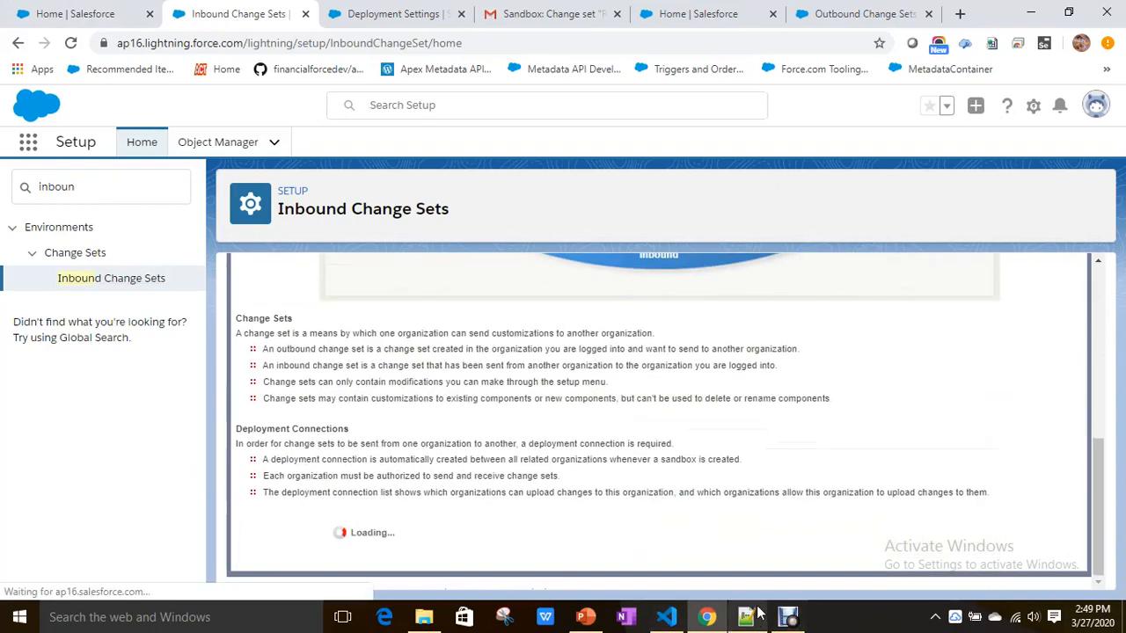
mouse_move(758, 613)
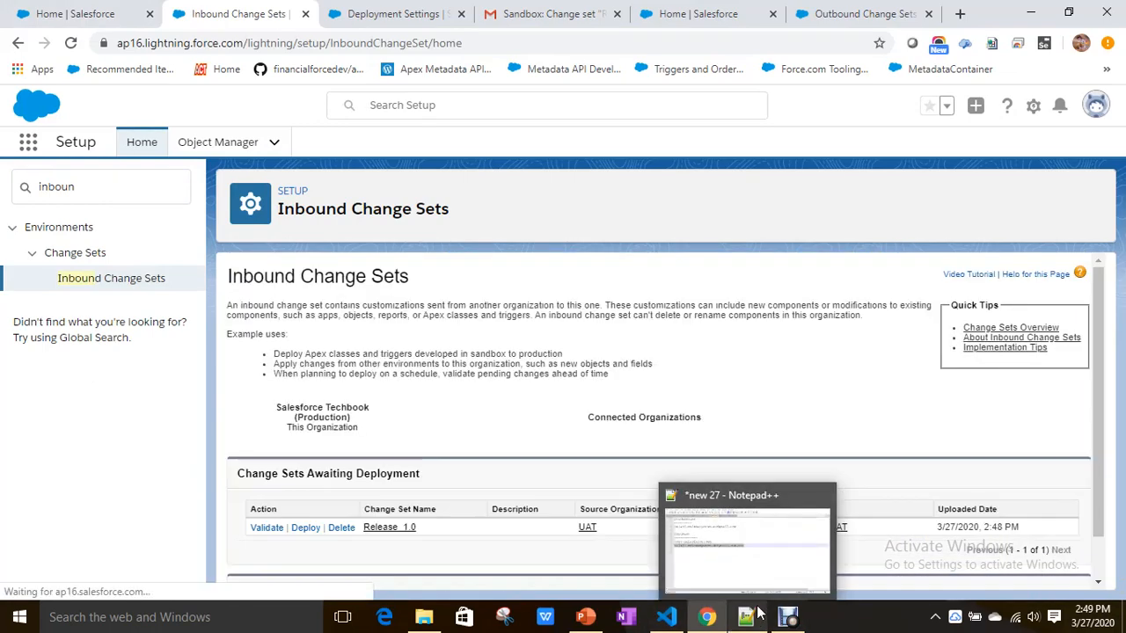
scroll(819, 387, down, 2)
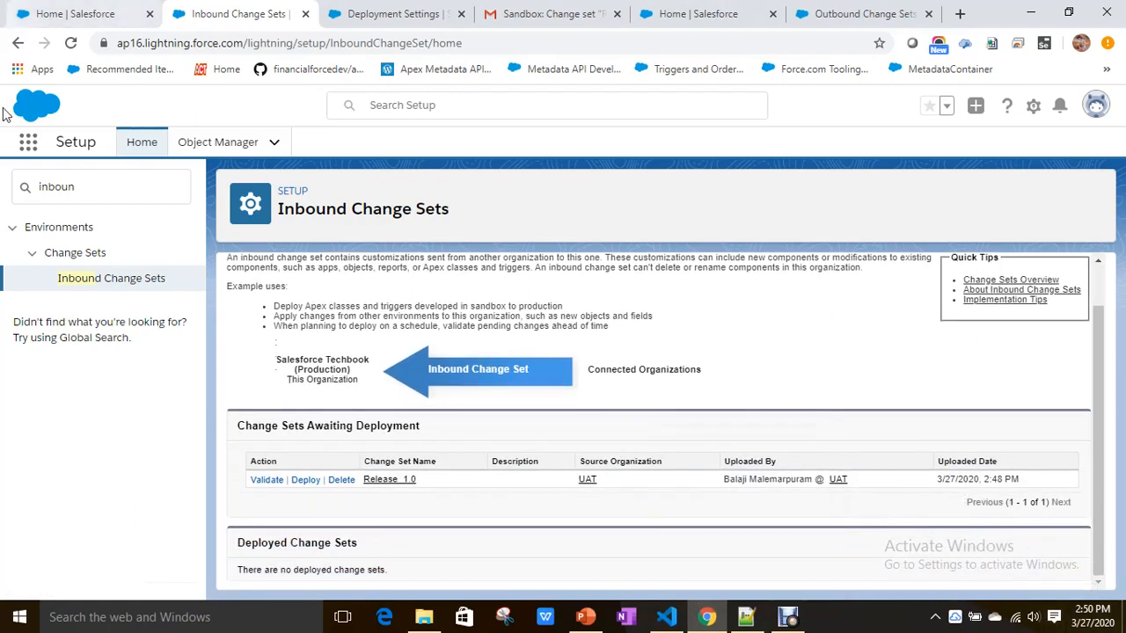
click(102, 181)
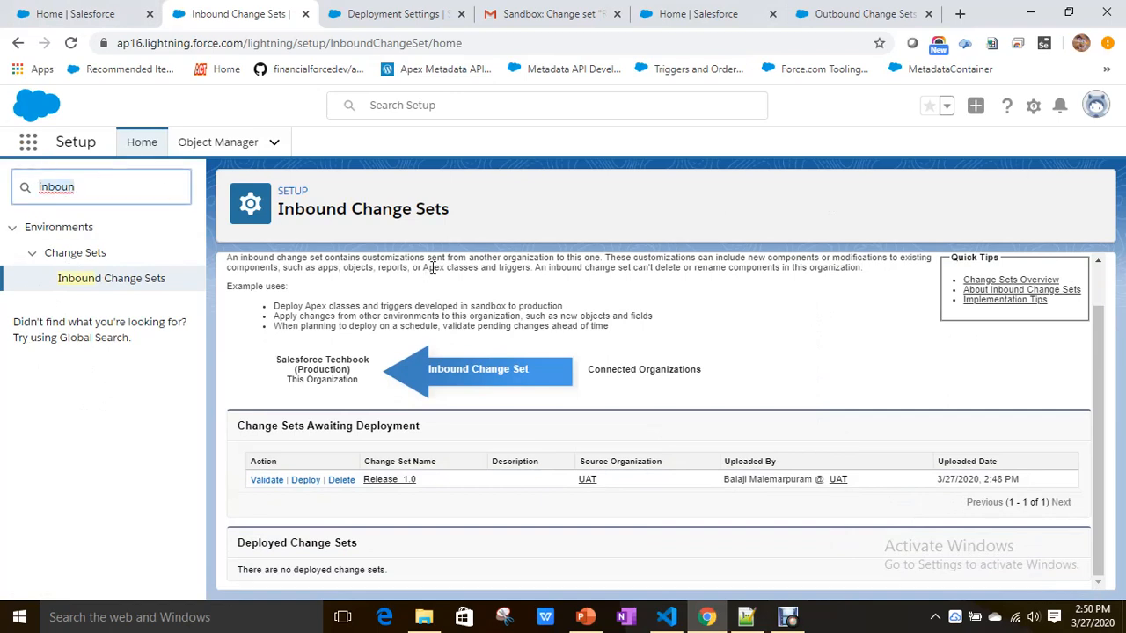
key(BackSpace)
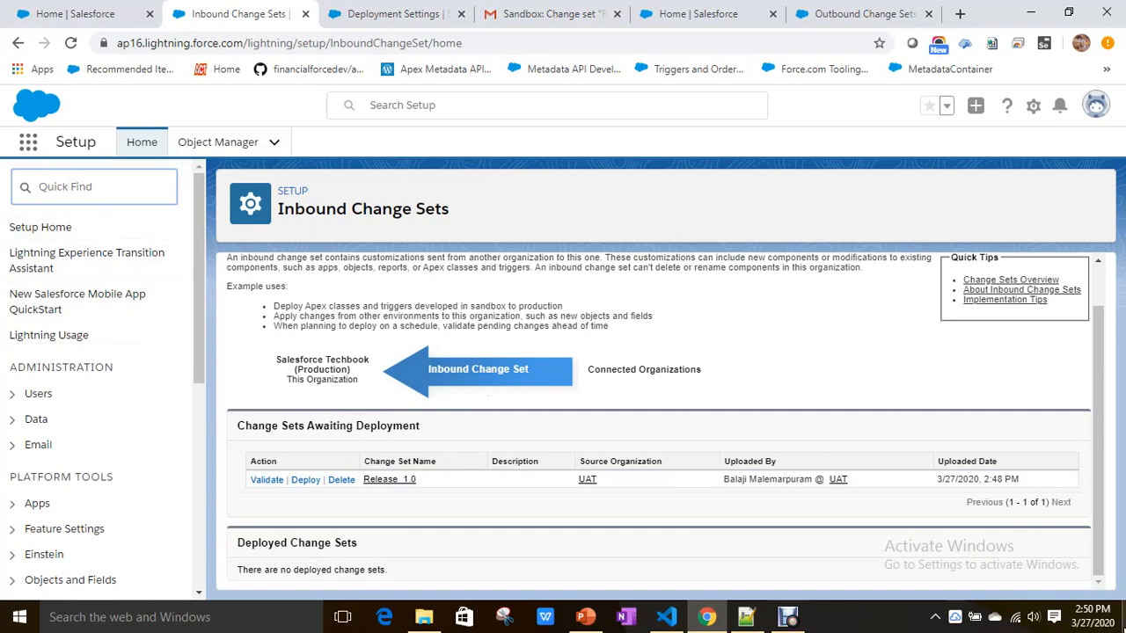
text(test)
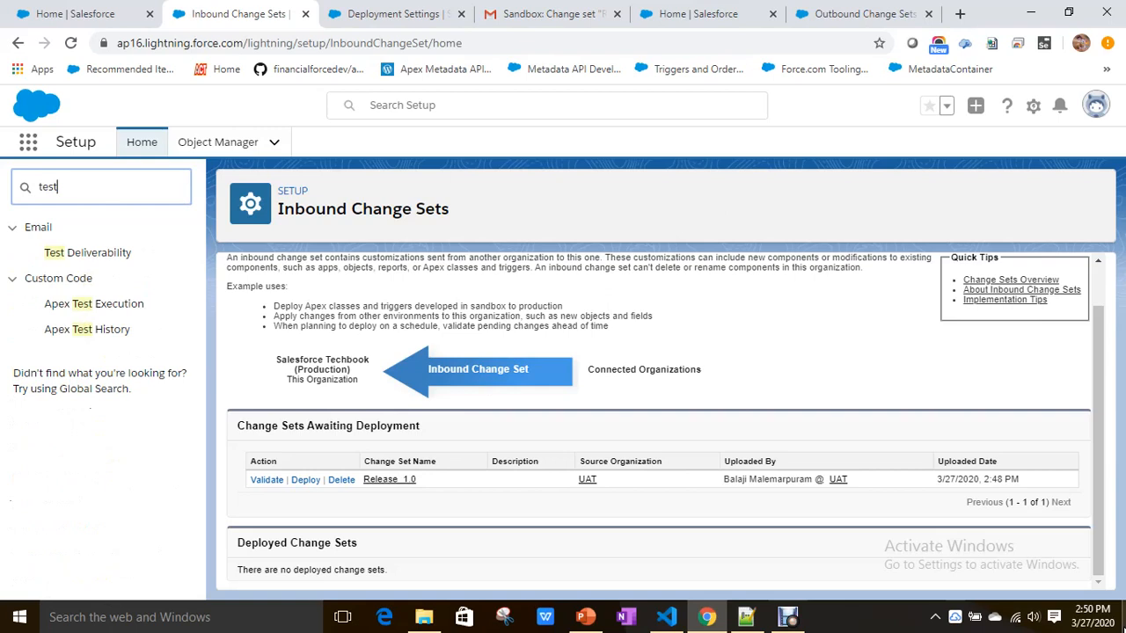
key(BackSpace)
key(BackSpace)
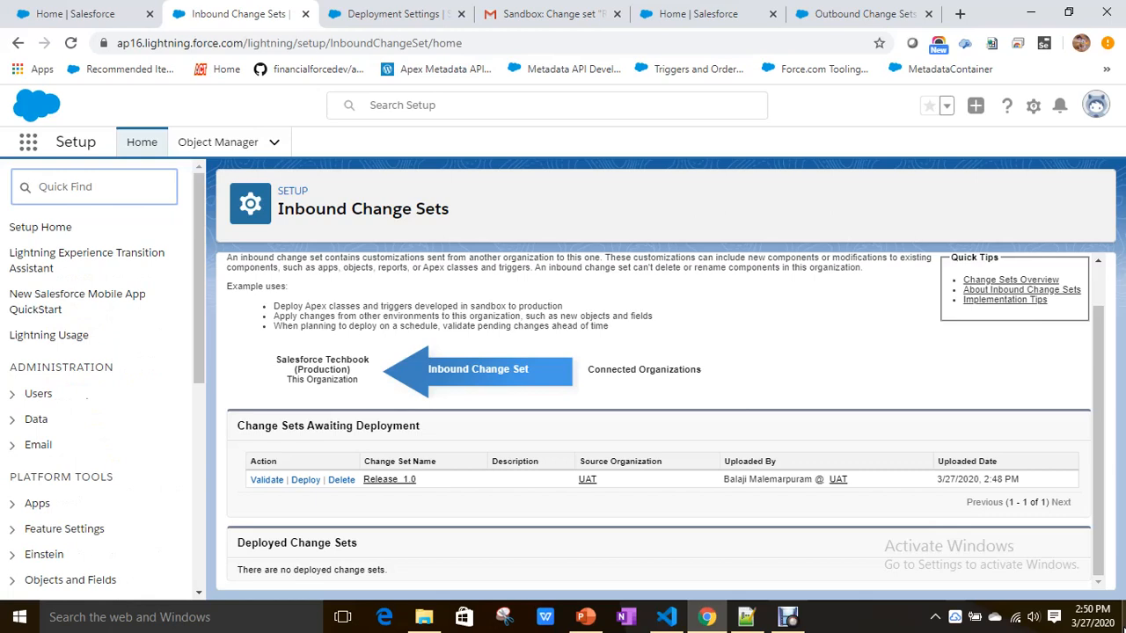
text(apex clas)
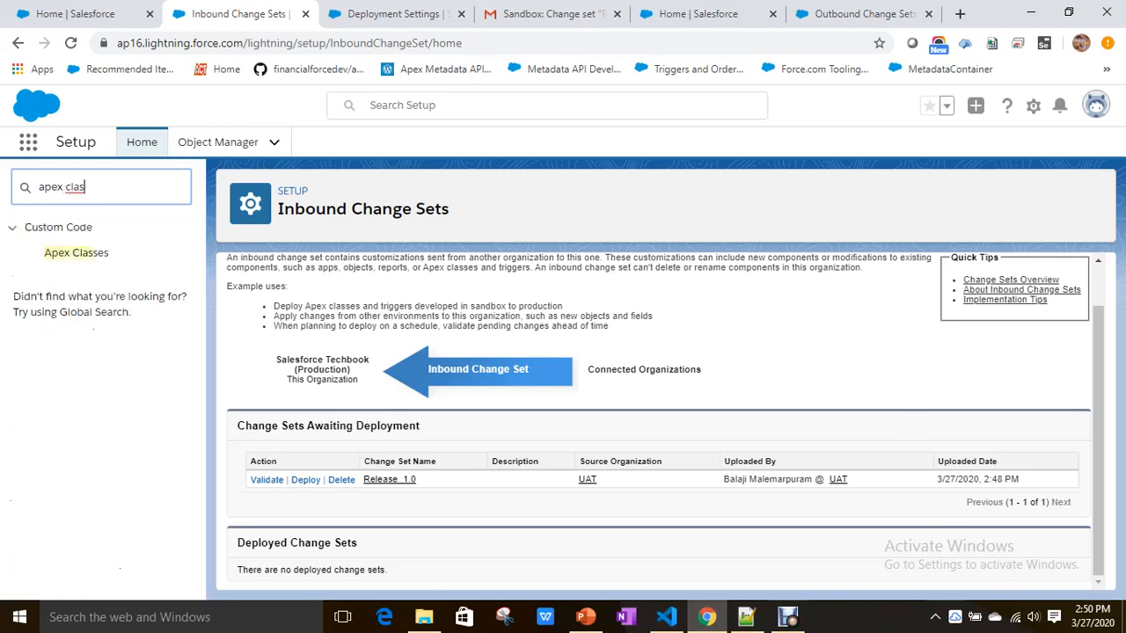
Search Setup for "apex clas" and open Apex Classes in a separate browser tab to view the production org's existing classes
right_click(90, 251)
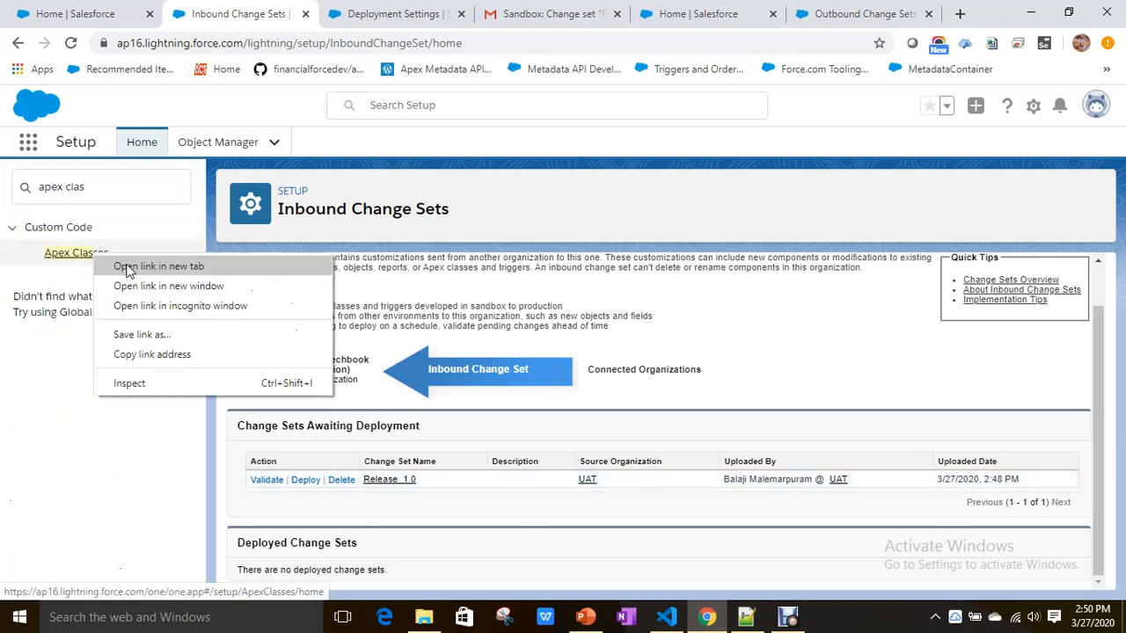
click(154, 261)
click(322, 10)
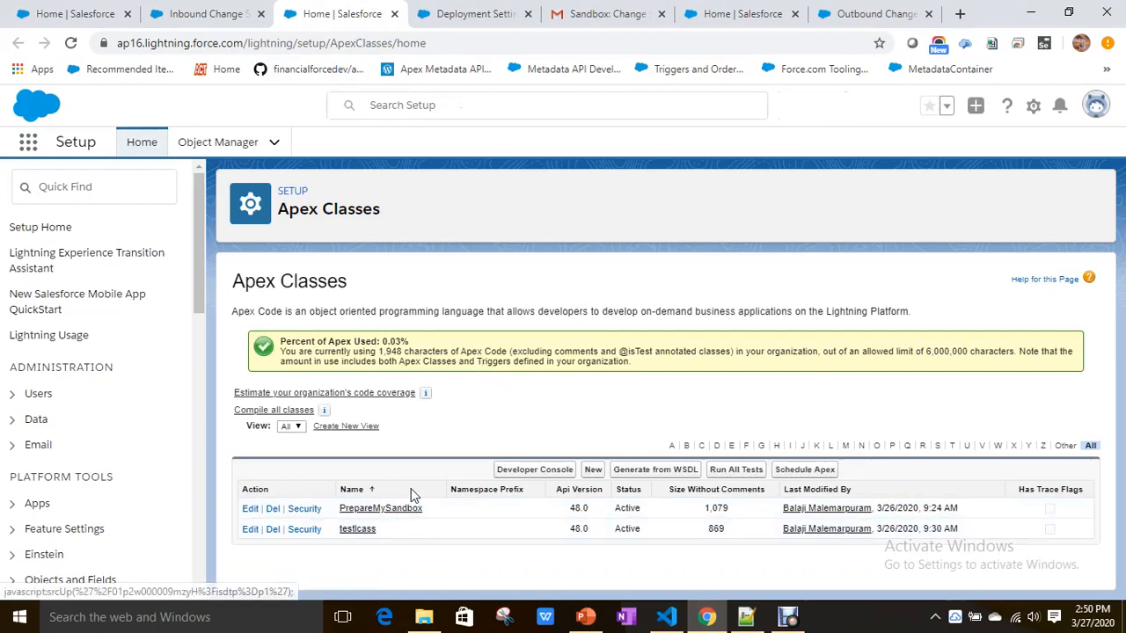
Return to Inbound Change Sets, open the Release_1.0 change set and review its deployment history and components
click(215, 11)
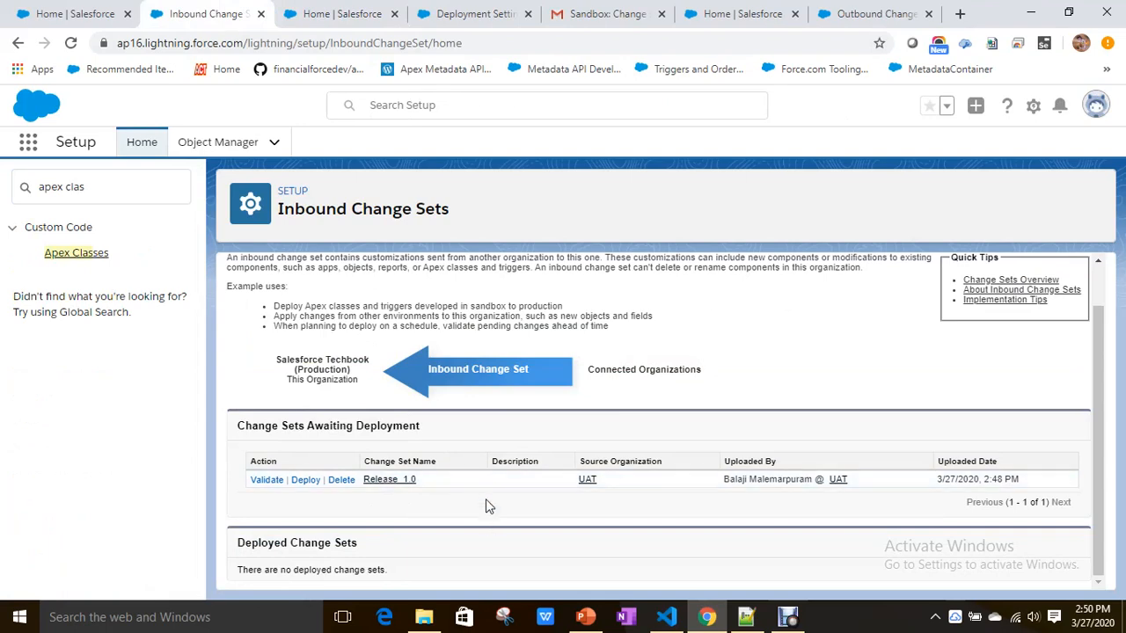
click(405, 480)
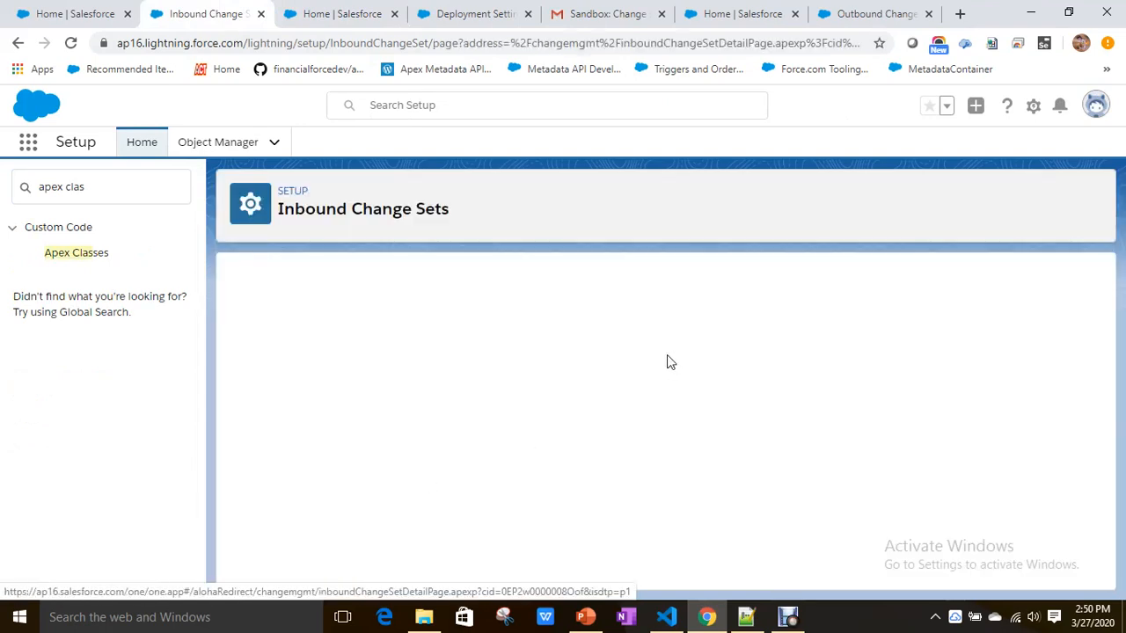
scroll(661, 370, down, 3)
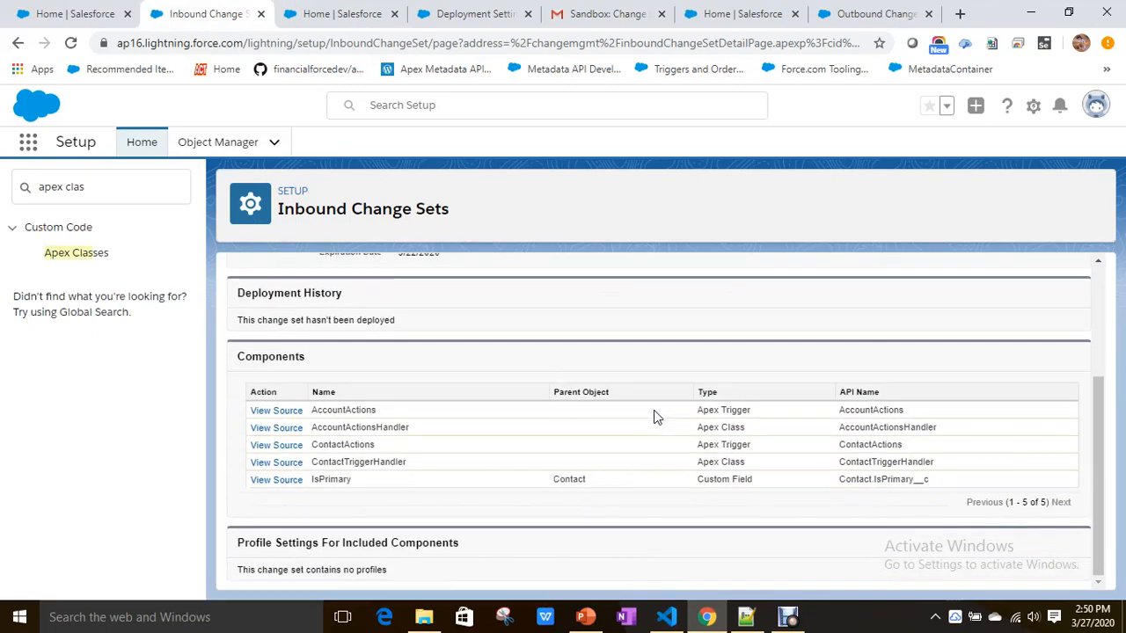
scroll(616, 413, up, 2)
Start validating Release_1.0 and read how the Default test option handles local tests and managed packages
click(521, 345)
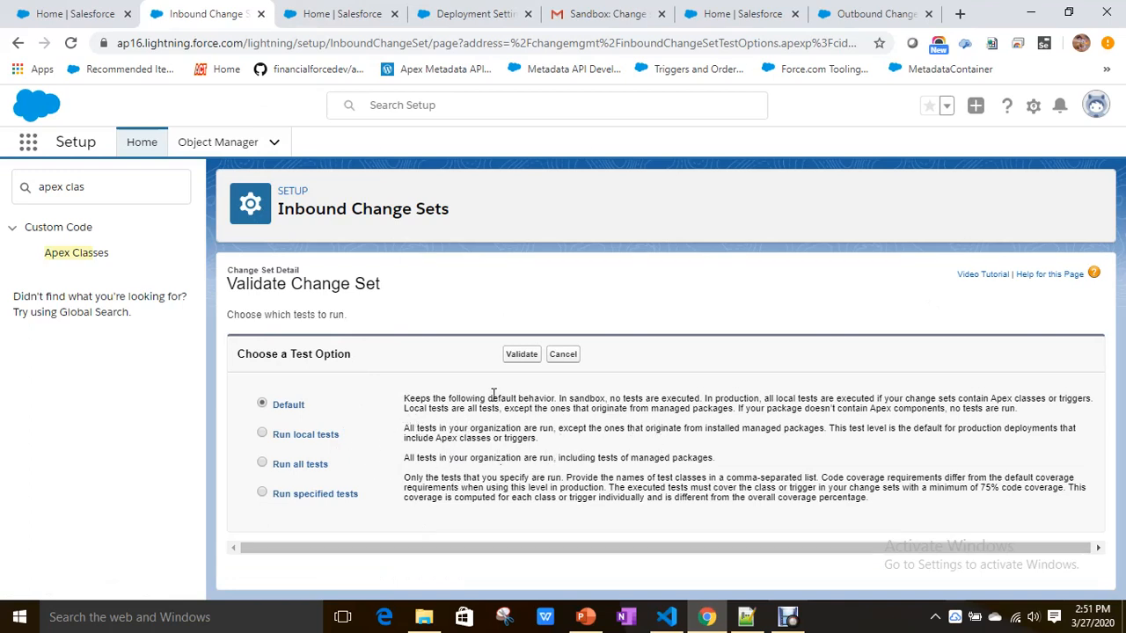
drag(405, 394, 598, 410)
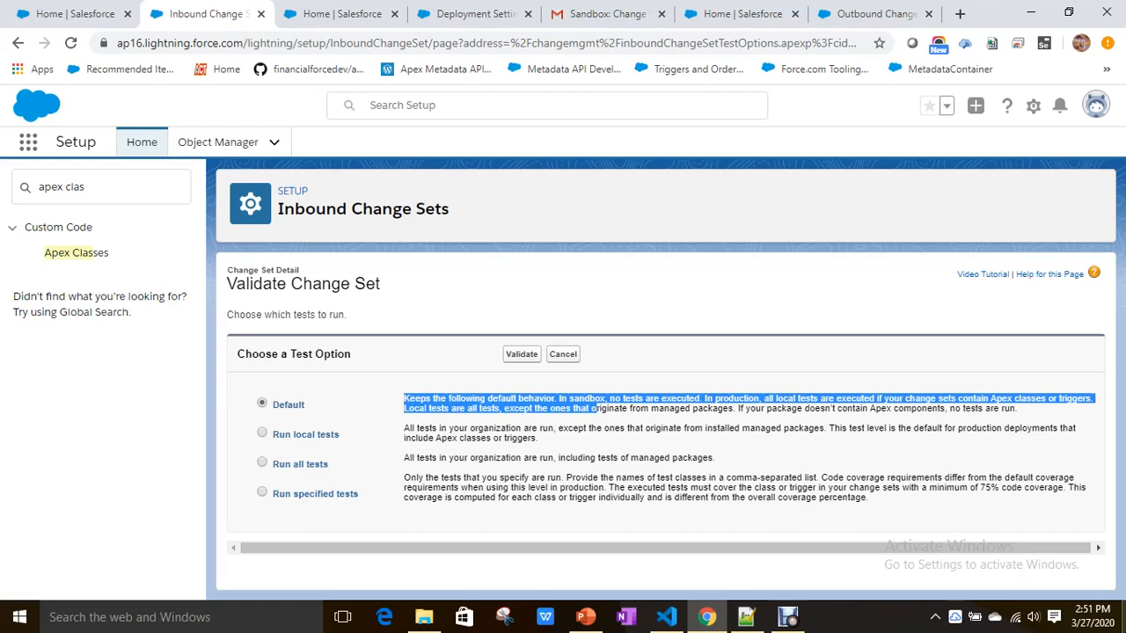
click(526, 413)
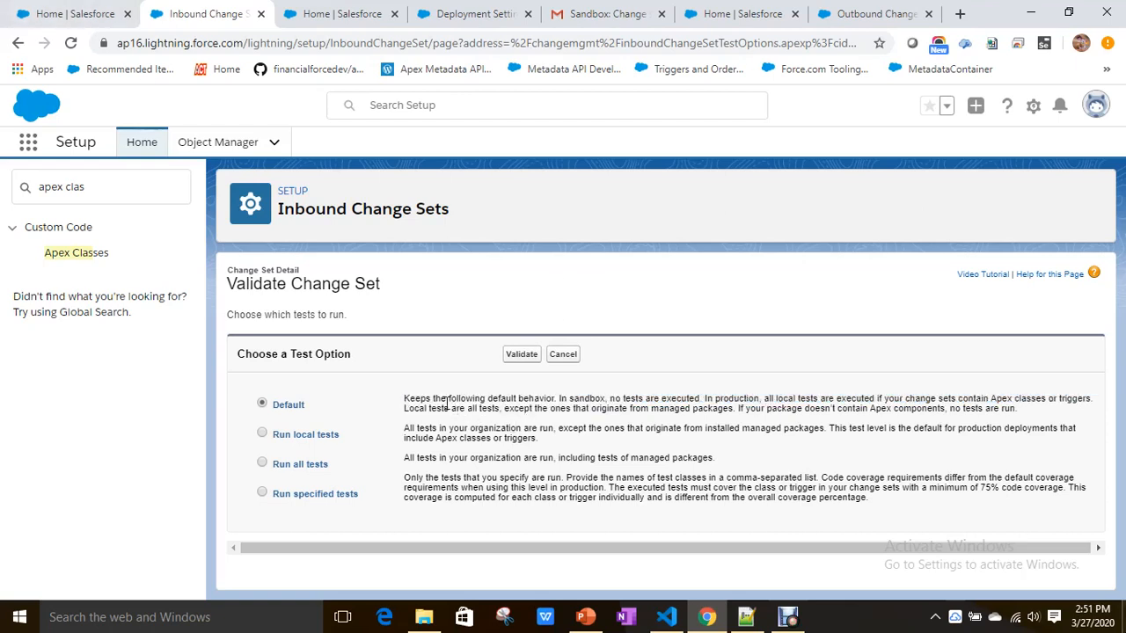
drag(407, 397, 1043, 428)
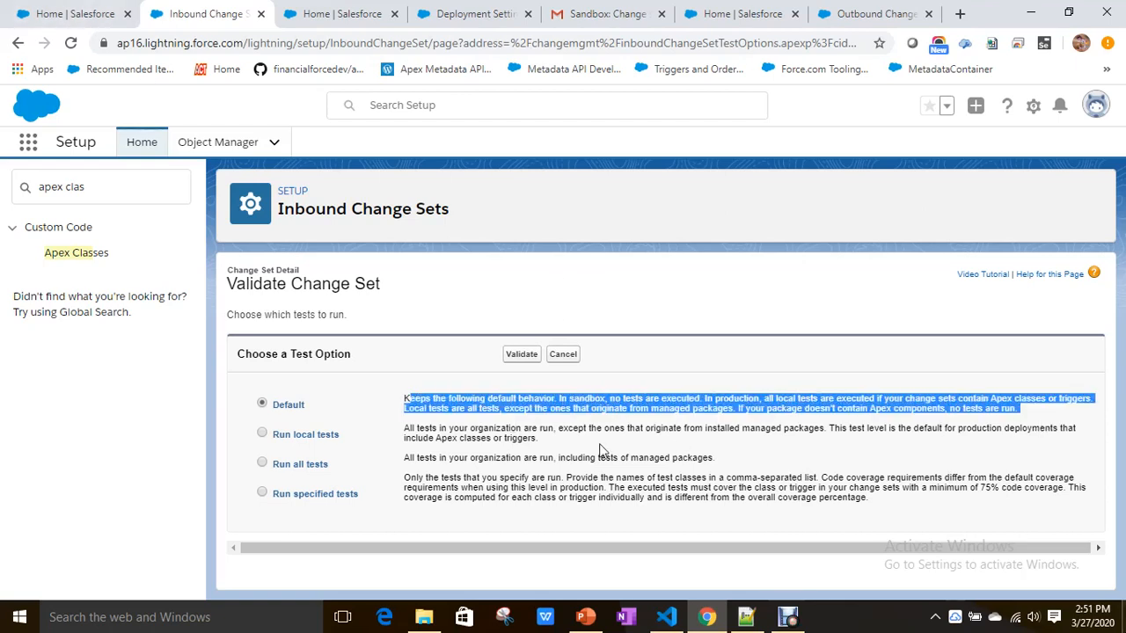
click(560, 454)
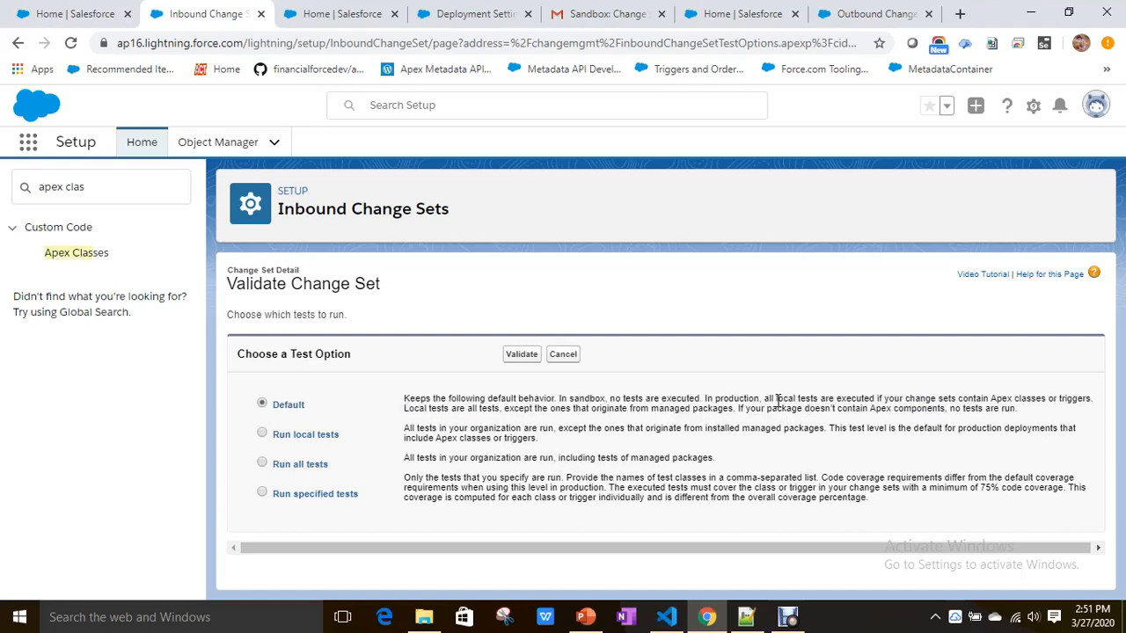
drag(777, 401, 953, 401)
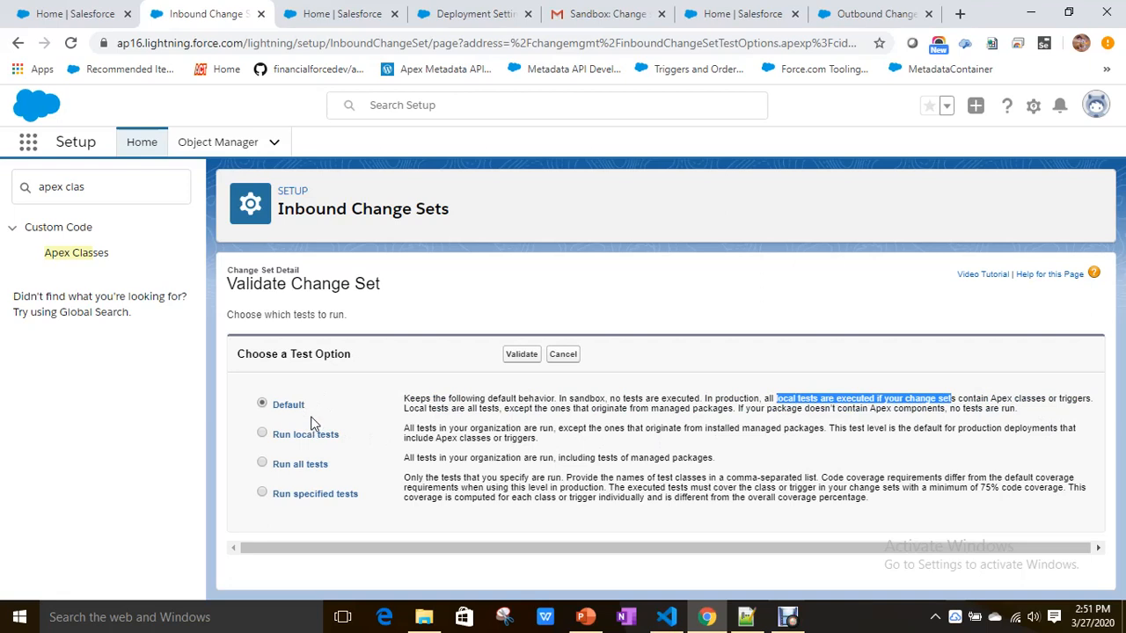
click(864, 447)
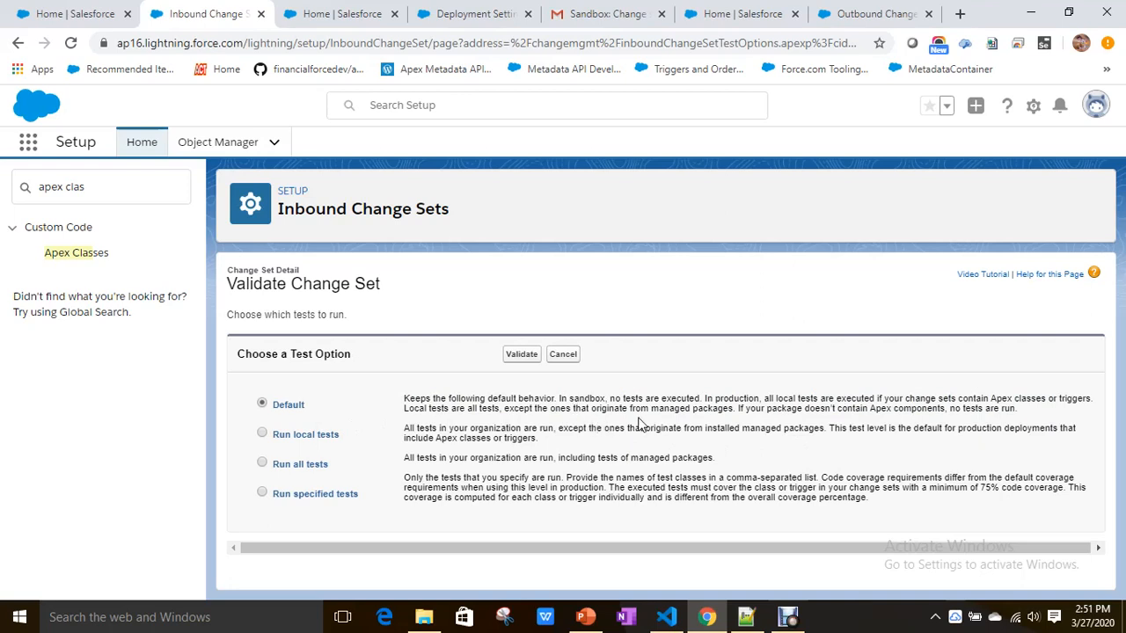
drag(658, 410, 729, 410)
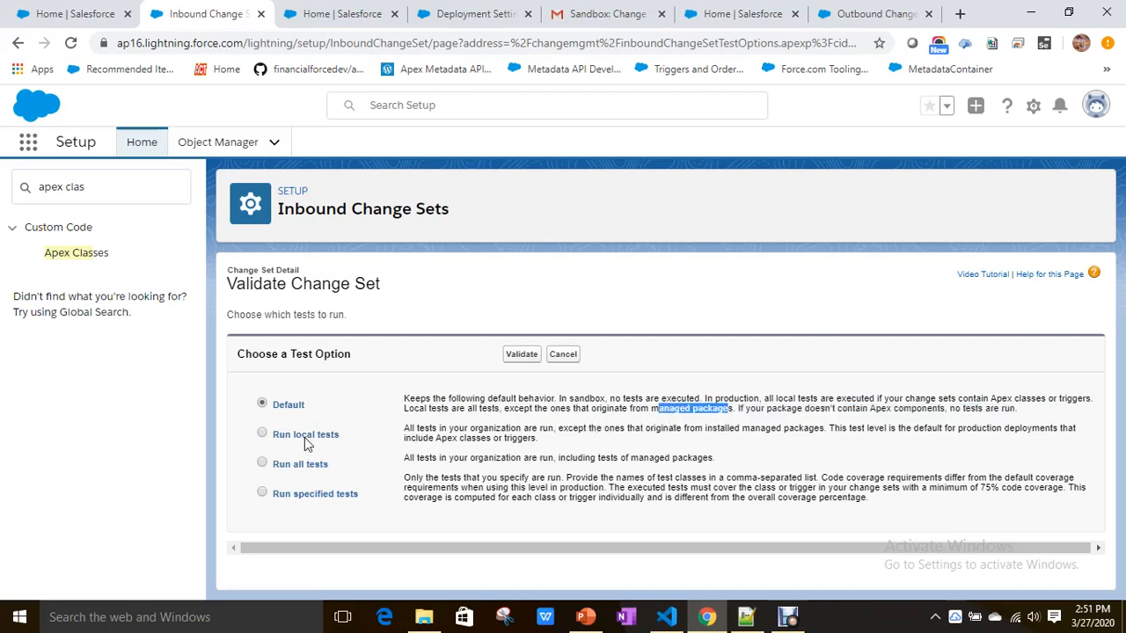
Try the Run local tests, Run all tests and Run specified tests options in turn, reading their descriptions
click(263, 434)
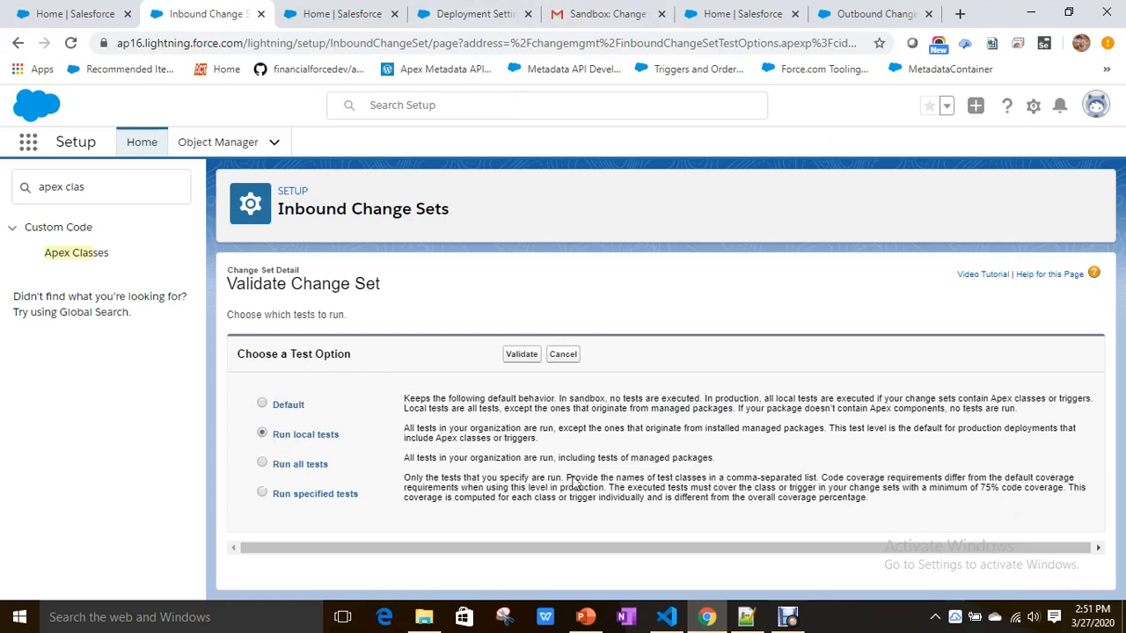
drag(435, 439, 539, 439)
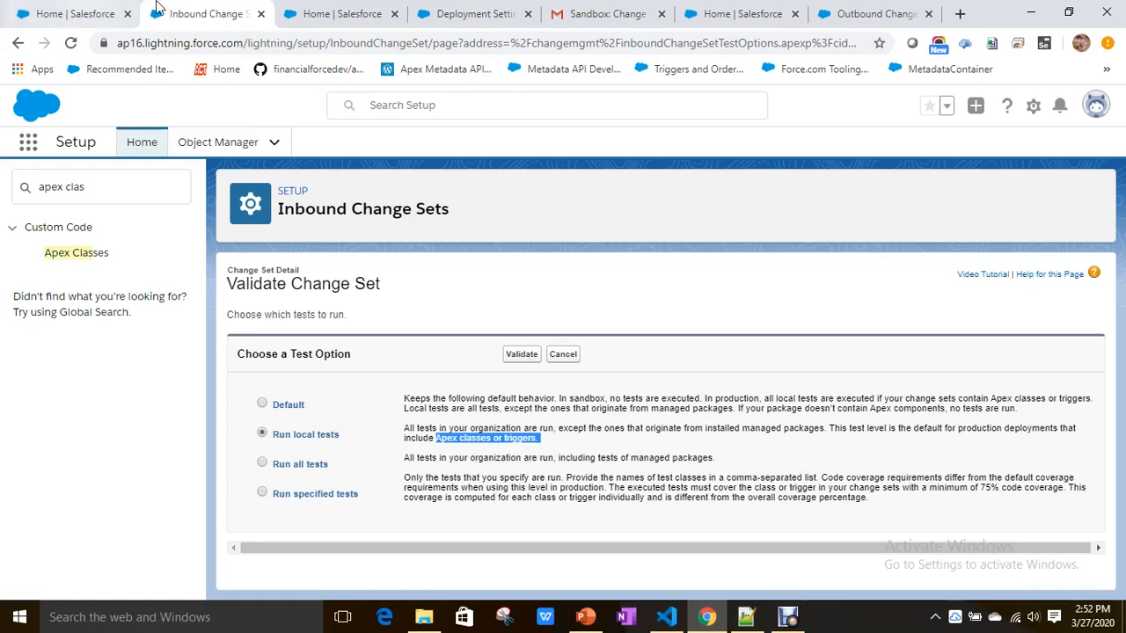
double_click(260, 466)
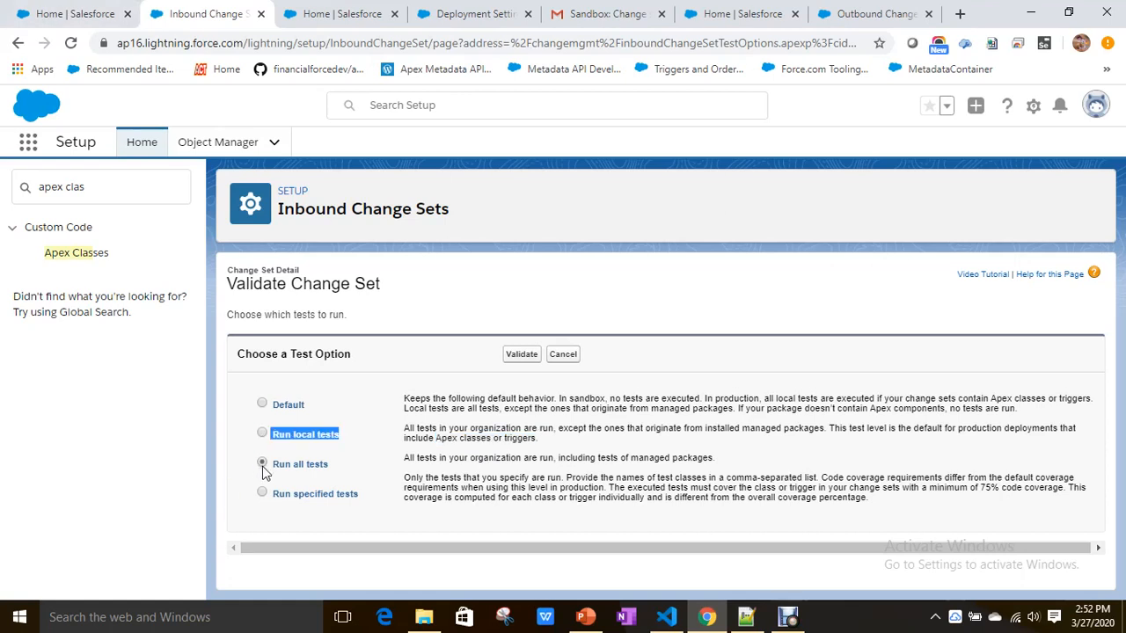
click(262, 465)
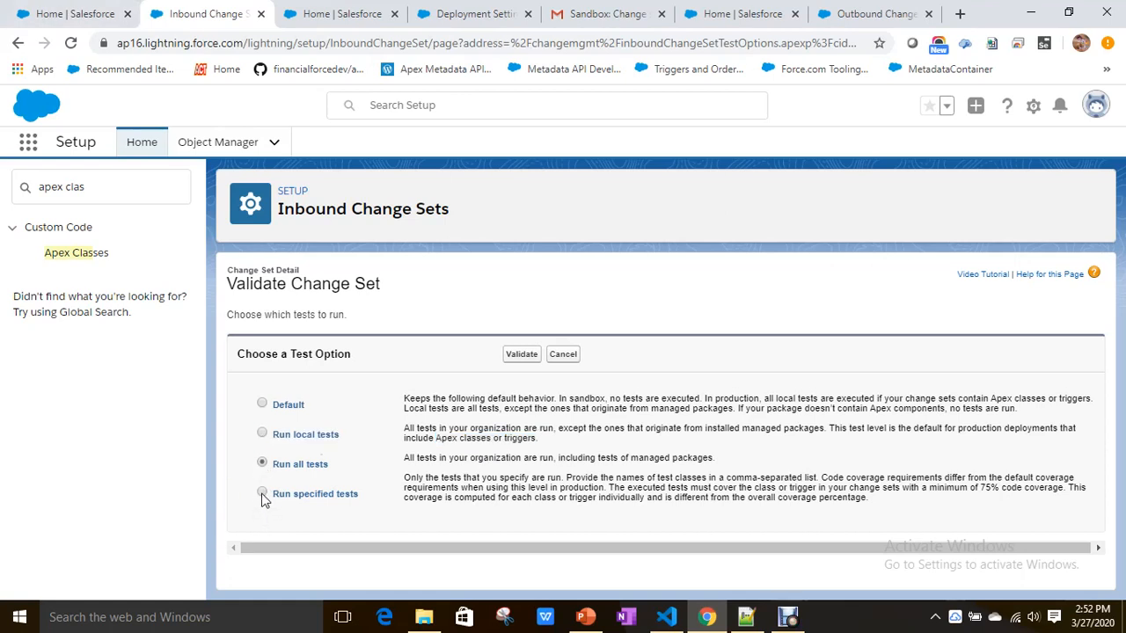
click(262, 494)
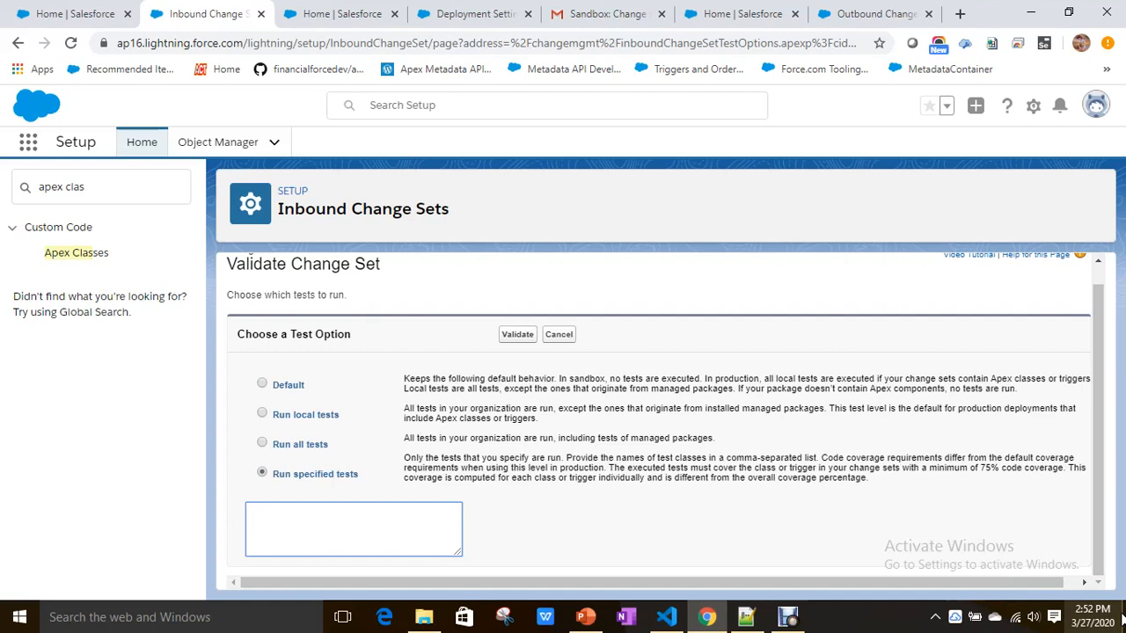
click(570, 339)
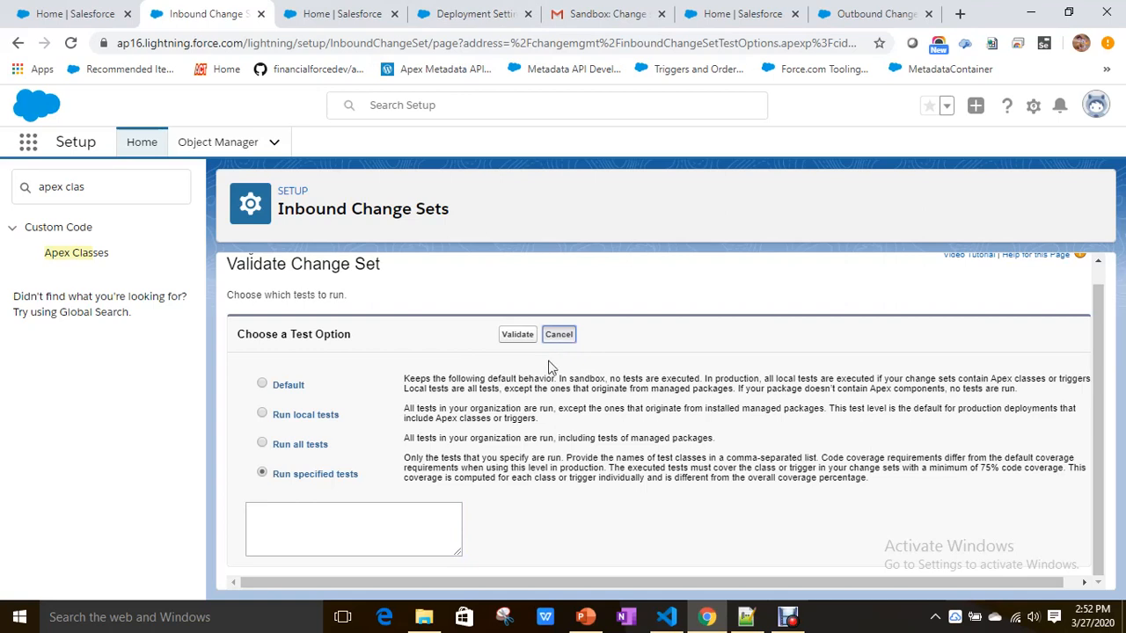
Validate the Release_1.0 change set with the Run all tests option and accept the validation notice
click(263, 444)
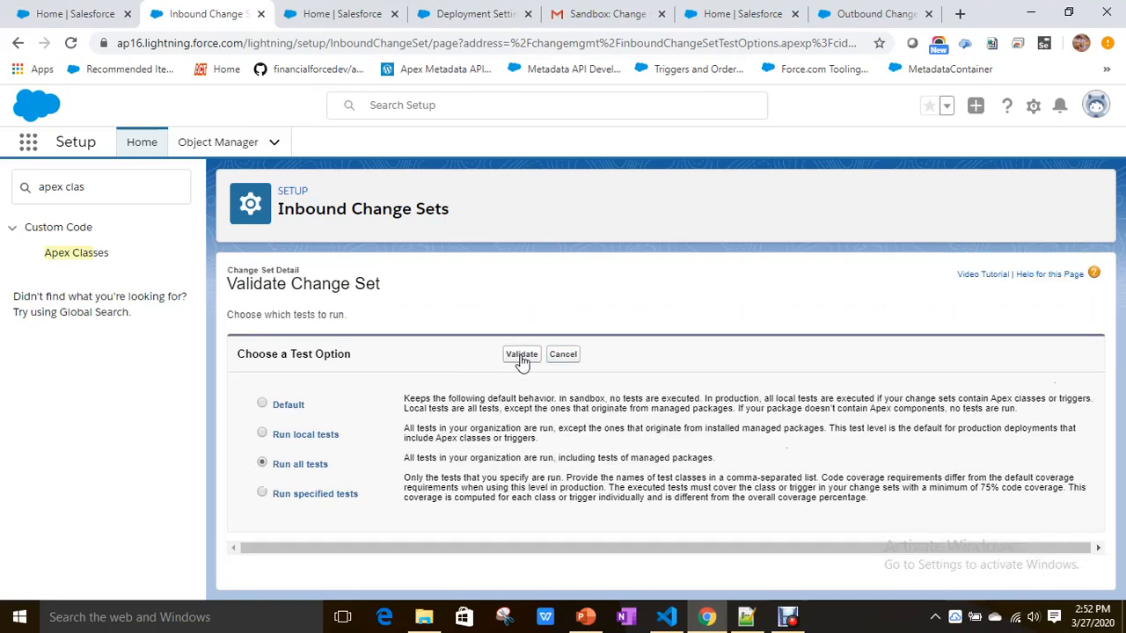
click(522, 355)
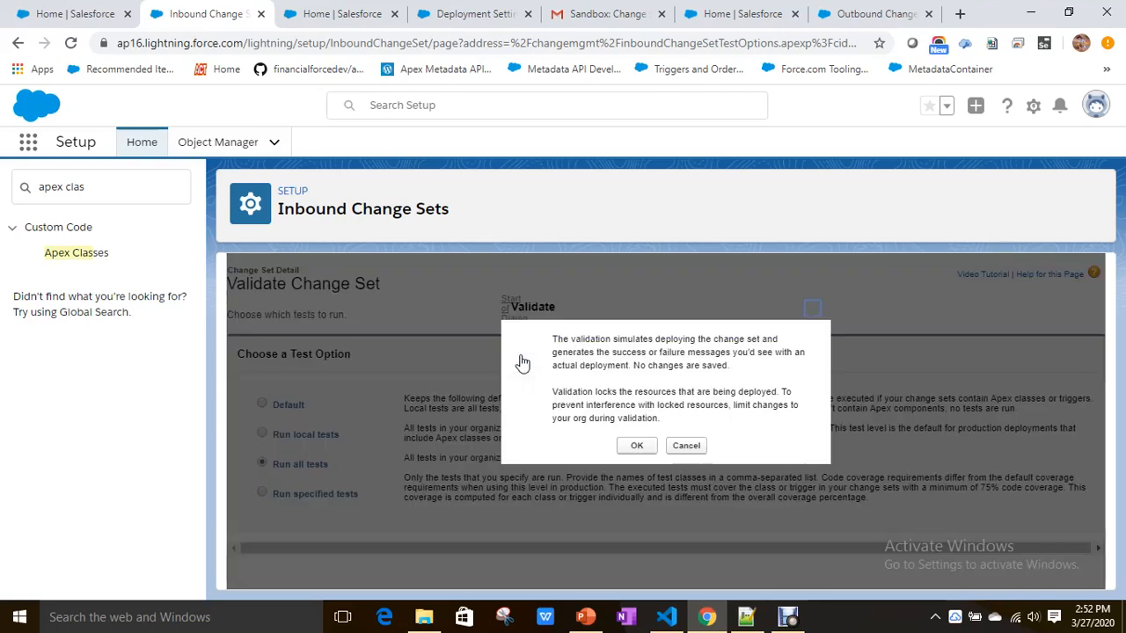
click(634, 447)
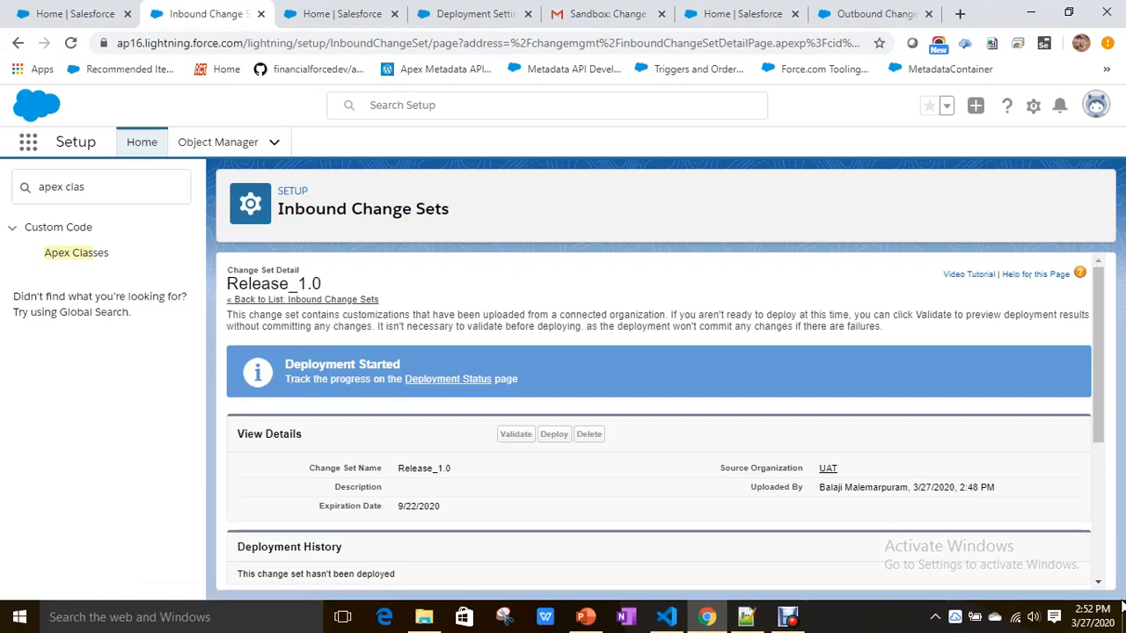
Open the Deployment Status page and check the status and errors of the Release_1.0 validation
scroll(737, 372, down, 3)
scroll(737, 372, up, 3)
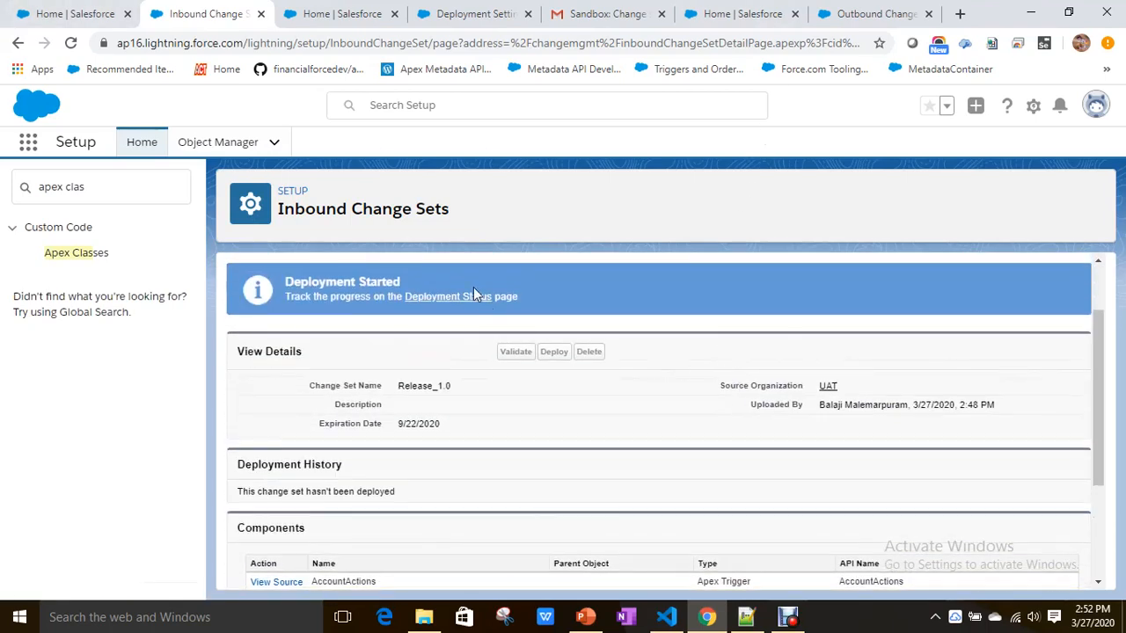
click(466, 305)
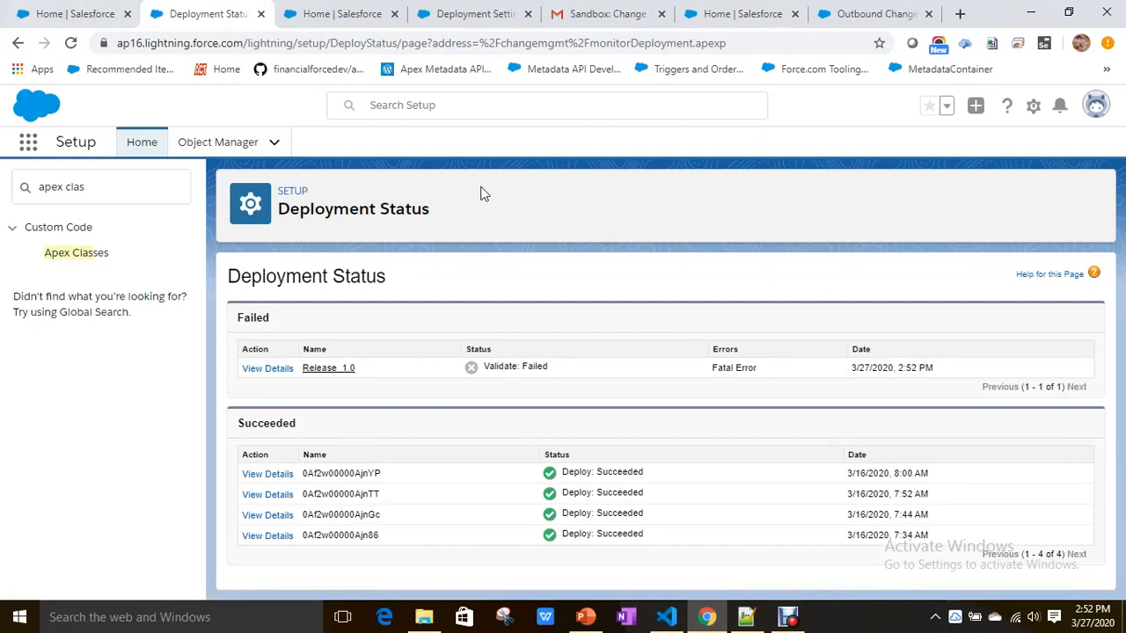
drag(715, 368, 753, 365)
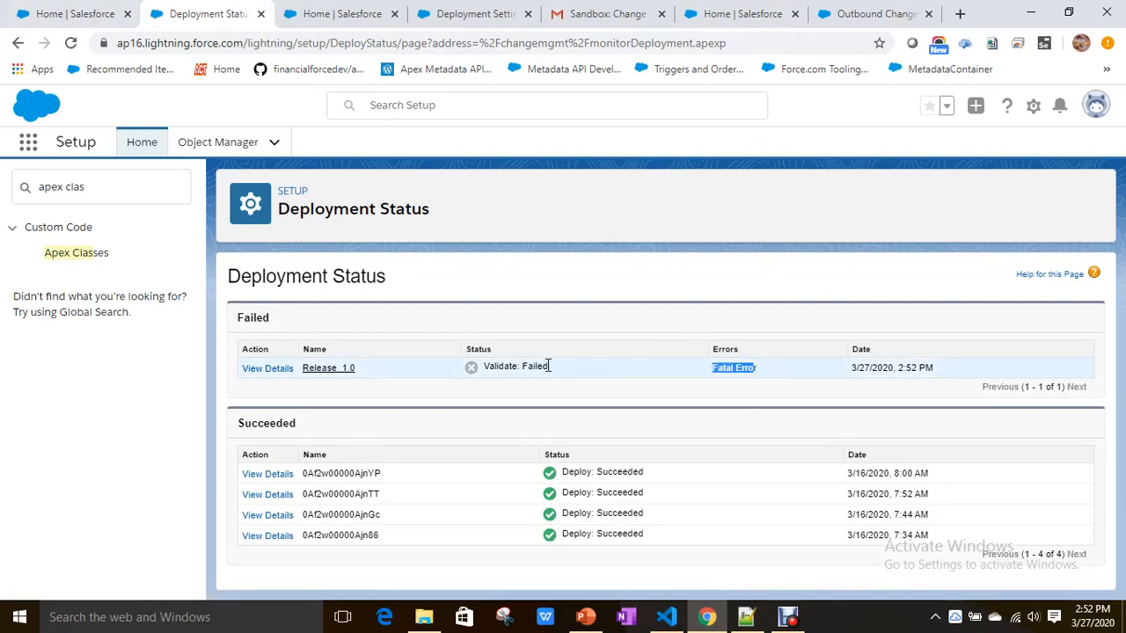
Open the details of the Release_1.0 validation and read the Code Coverage Warning below the component and test charts
drag(548, 366, 499, 360)
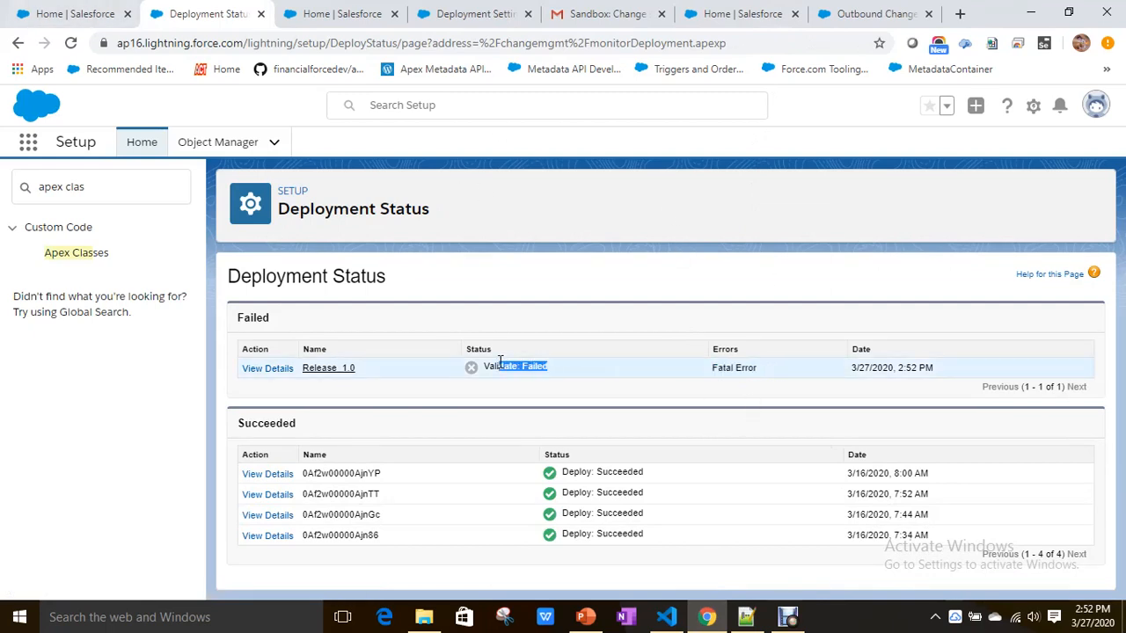
click(261, 372)
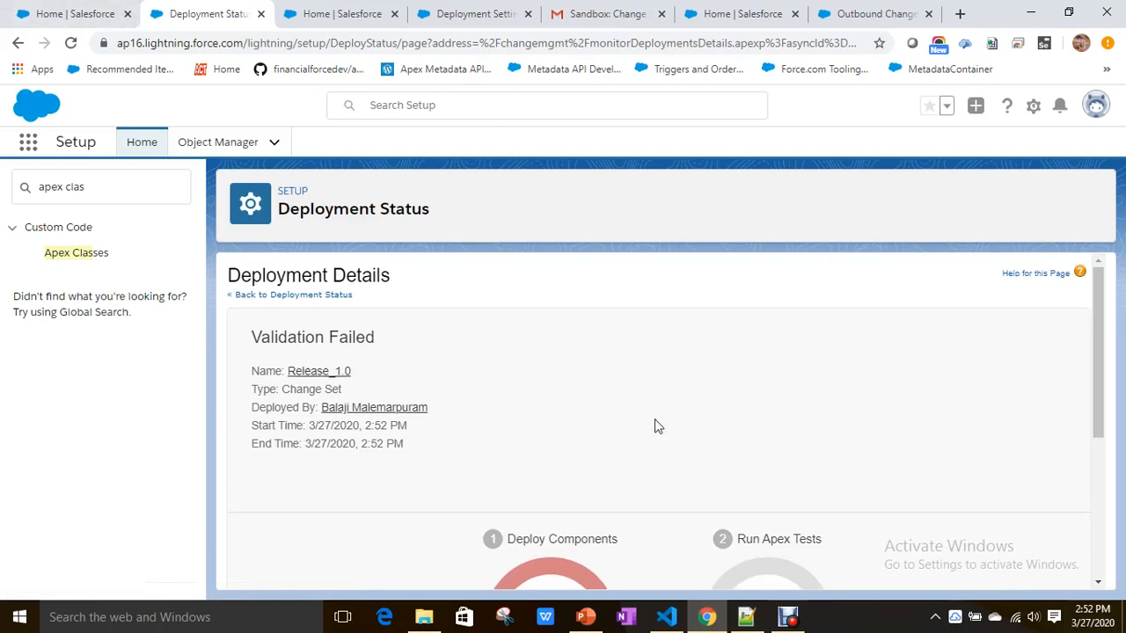
scroll(714, 440, down, 3)
scroll(715, 440, up, 1)
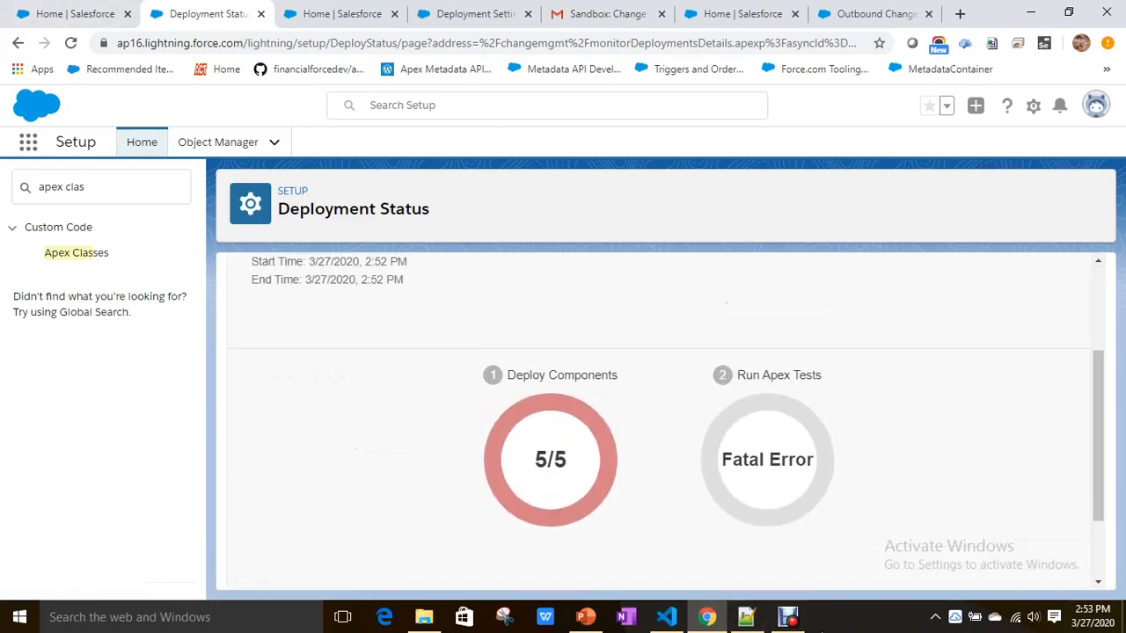
scroll(523, 488, down, 1)
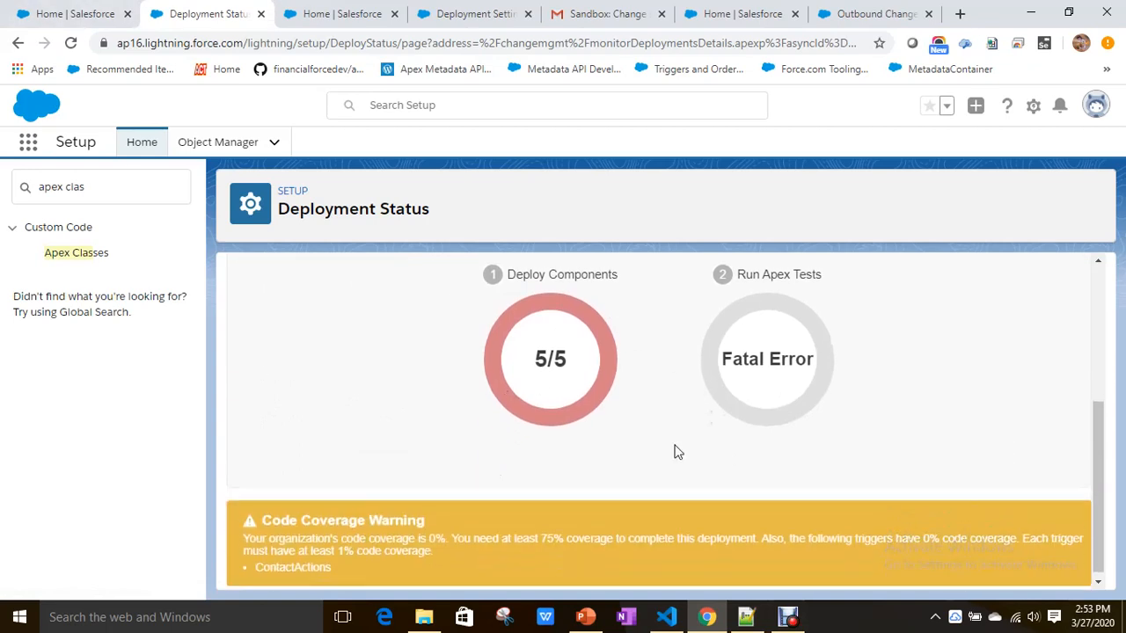
drag(245, 536, 439, 551)
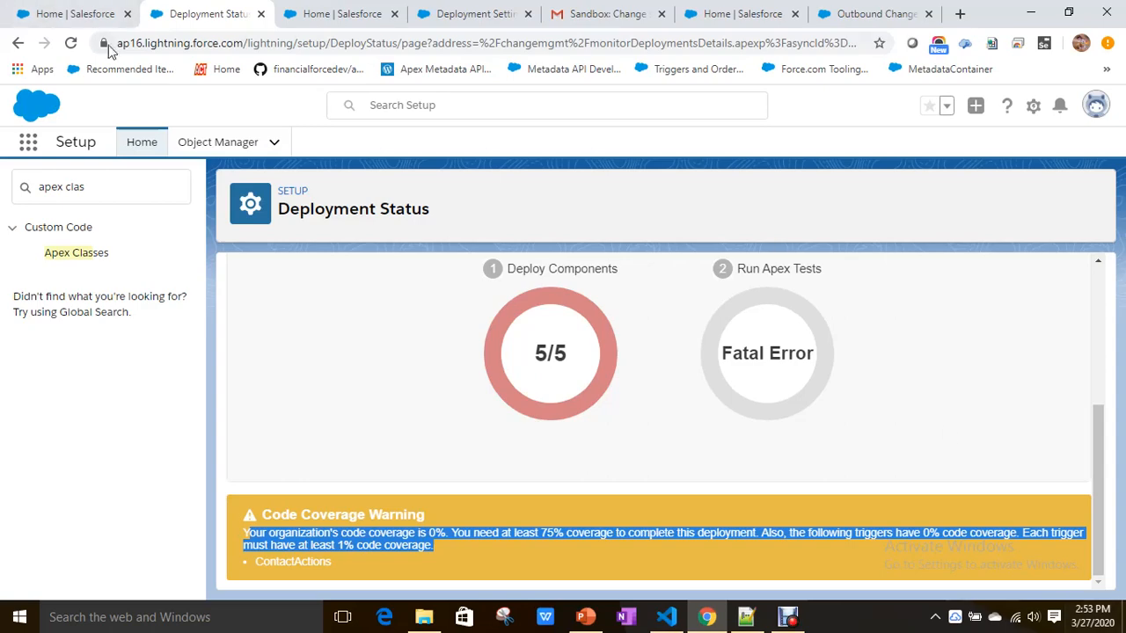
Switch from the production org to the Release_1.0 outbound change set in the UAT sandbox
click(86, 21)
click(365, 10)
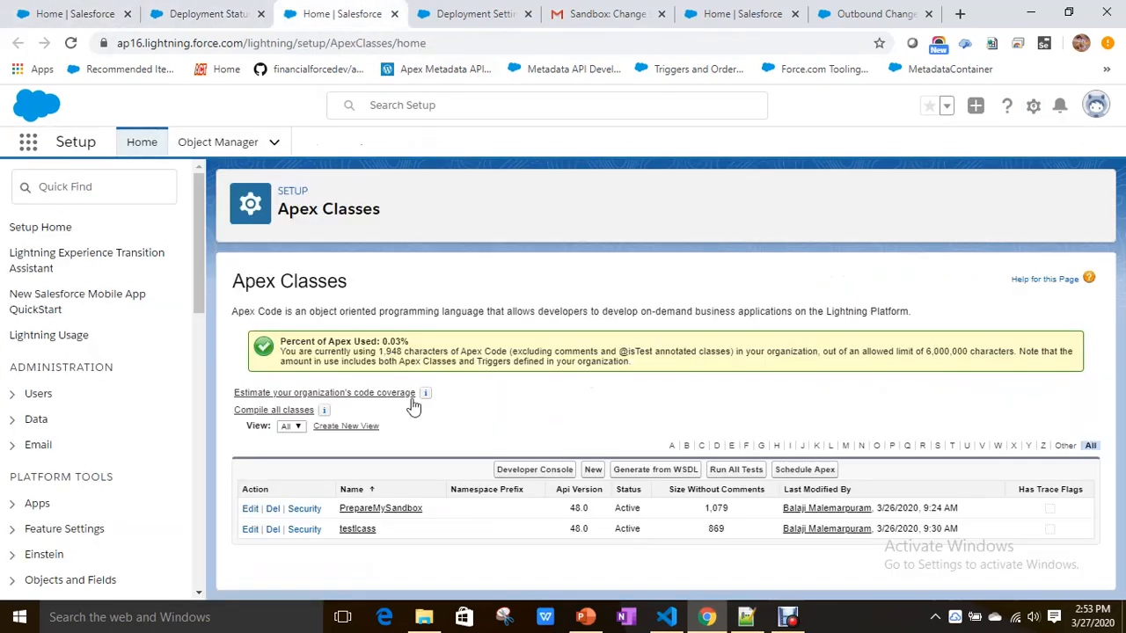
click(483, 10)
click(231, 12)
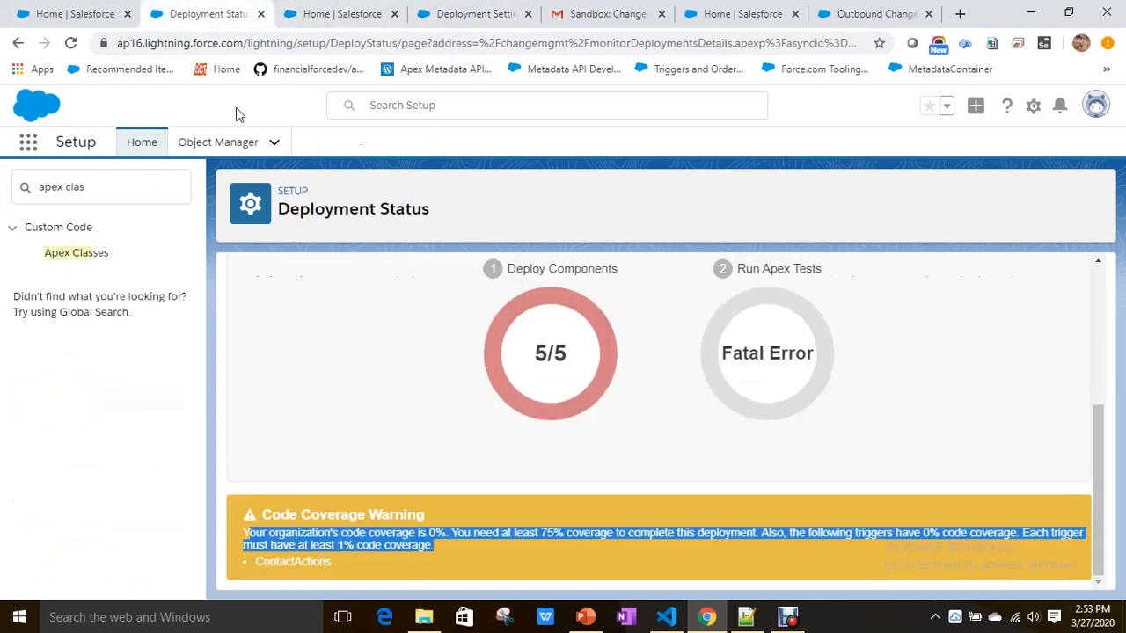
click(91, 9)
click(506, 9)
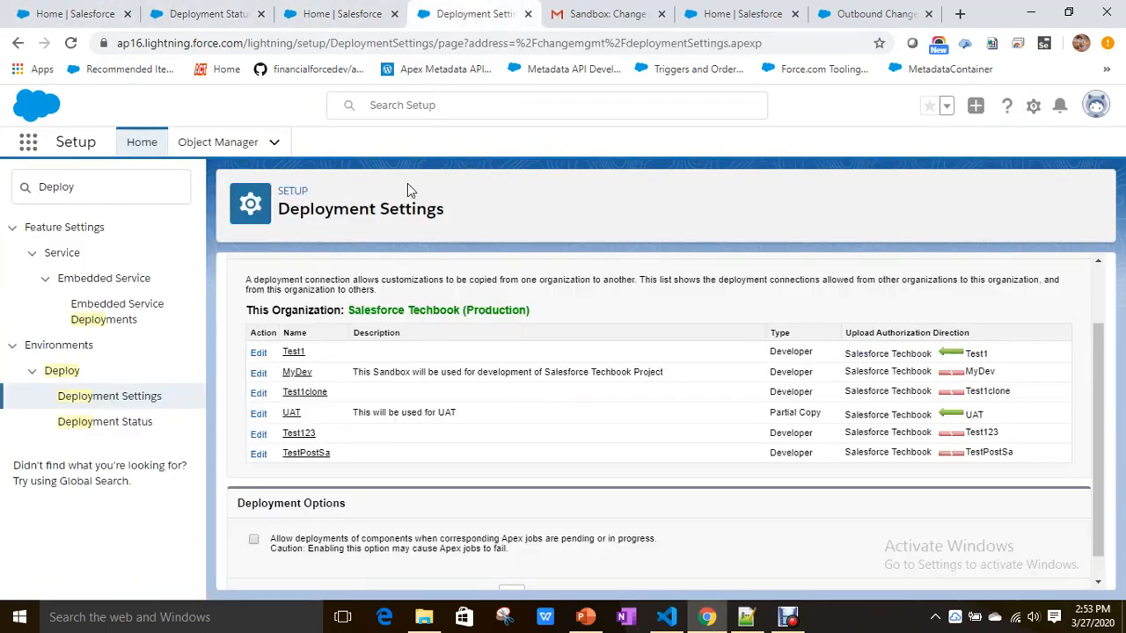
click(351, 11)
click(741, 9)
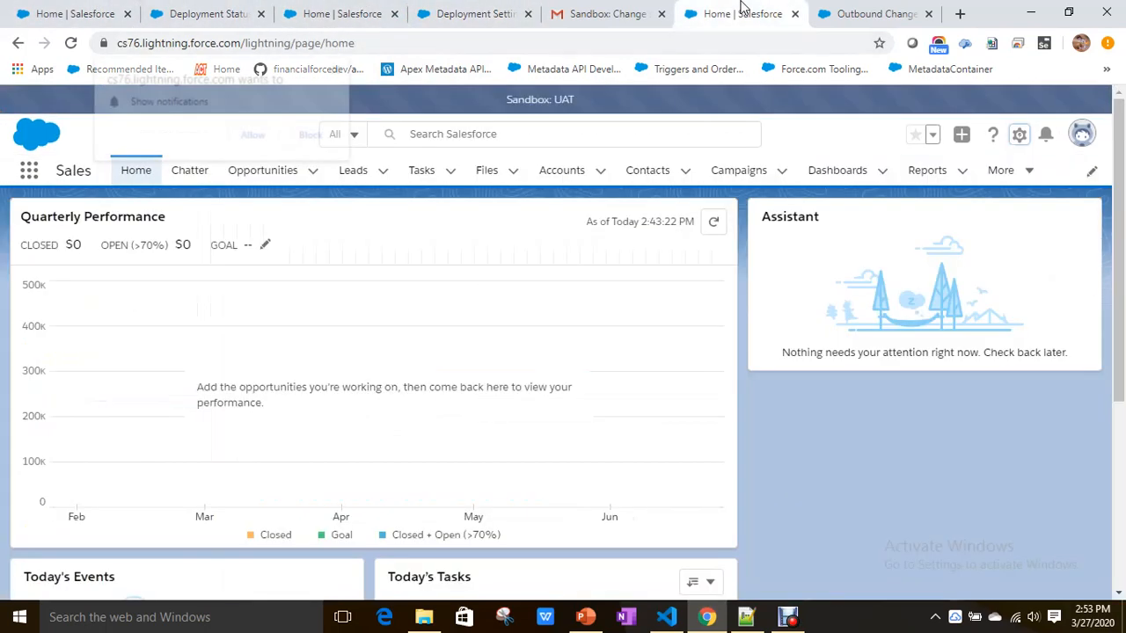
click(875, 14)
scroll(659, 297, up, 3)
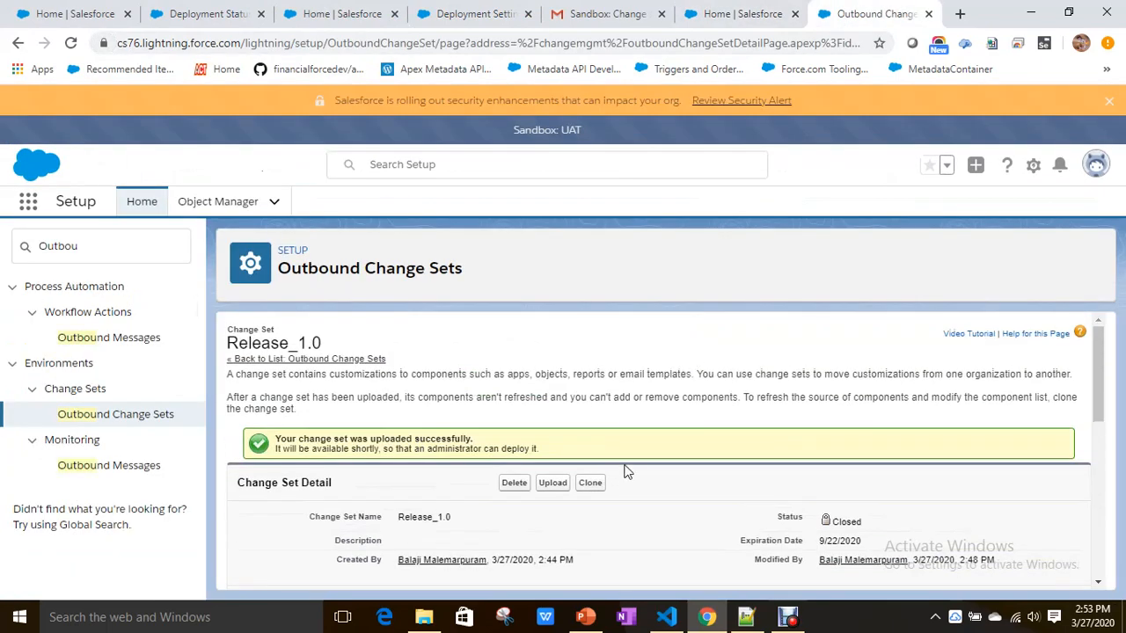
Clone the Release_1.0 outbound change set and save the copy under the name Release_V1.0
click(621, 499)
click(588, 488)
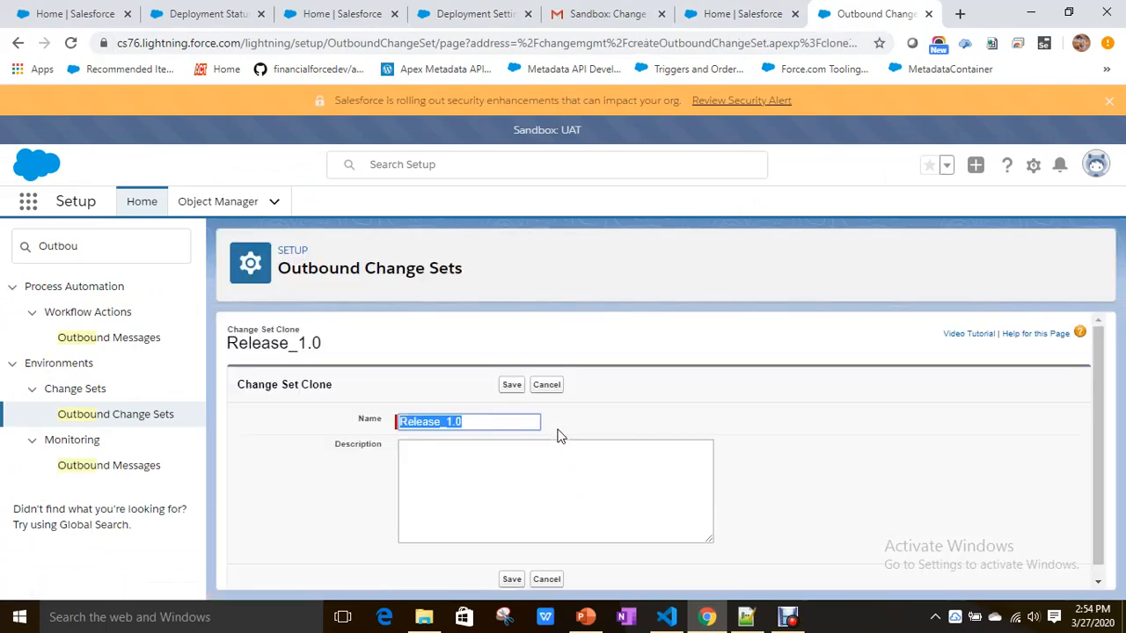
click(521, 419)
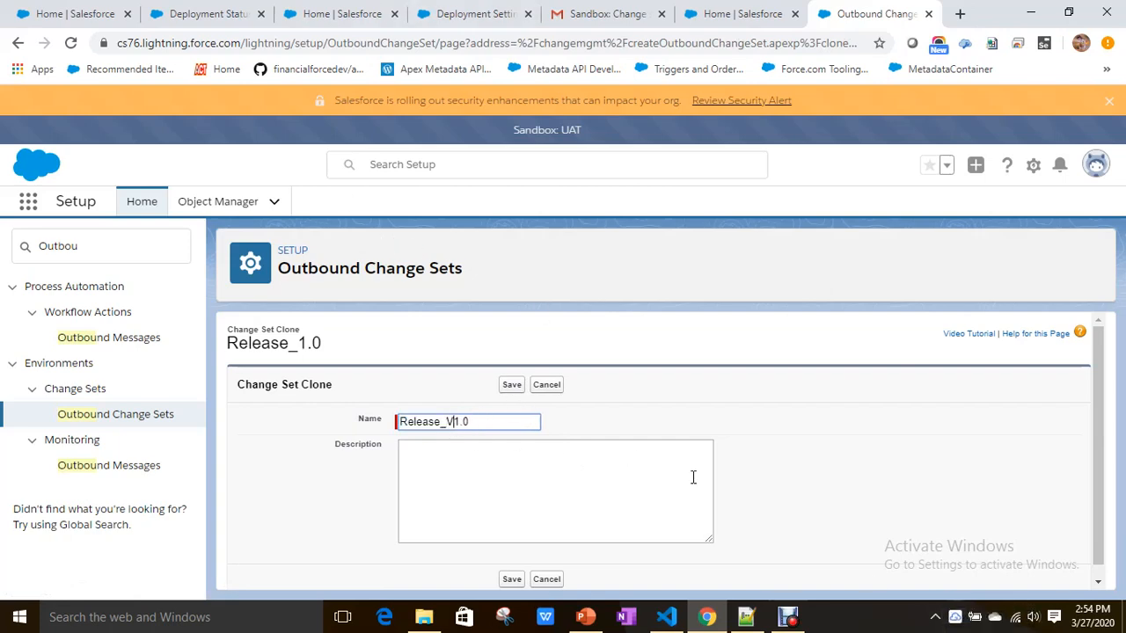
scroll(506, 473, down, 1)
click(512, 373)
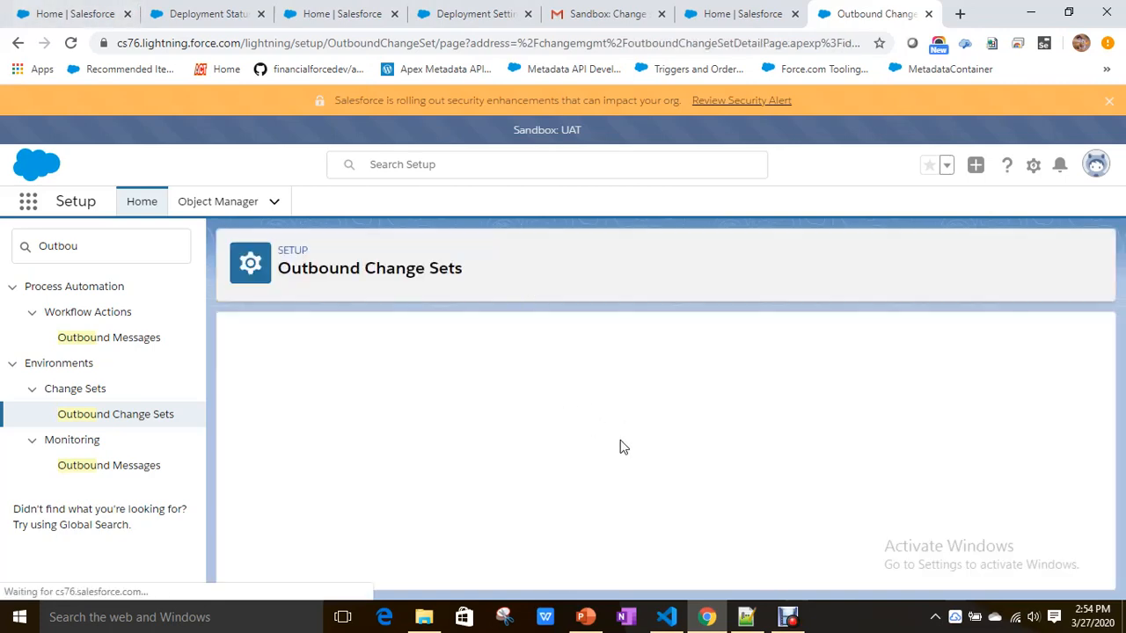
Remove the AccountActionsHandler class and the AccountActions trigger from the Release_V1.0 change set
scroll(606, 460, down, 4)
scroll(344, 423, up, 1)
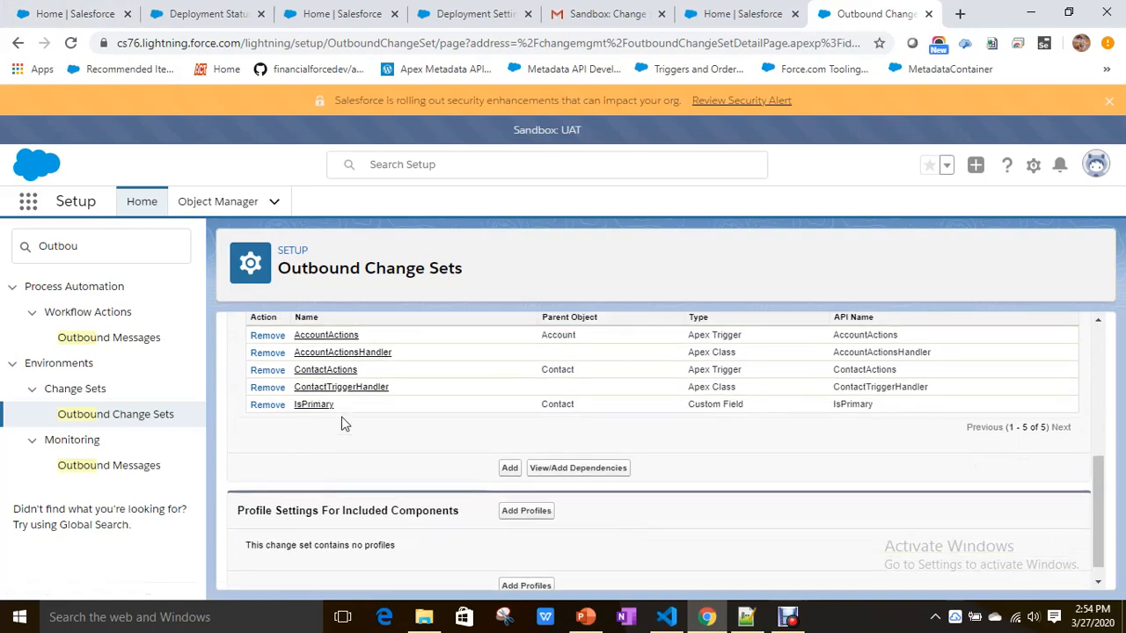
click(267, 419)
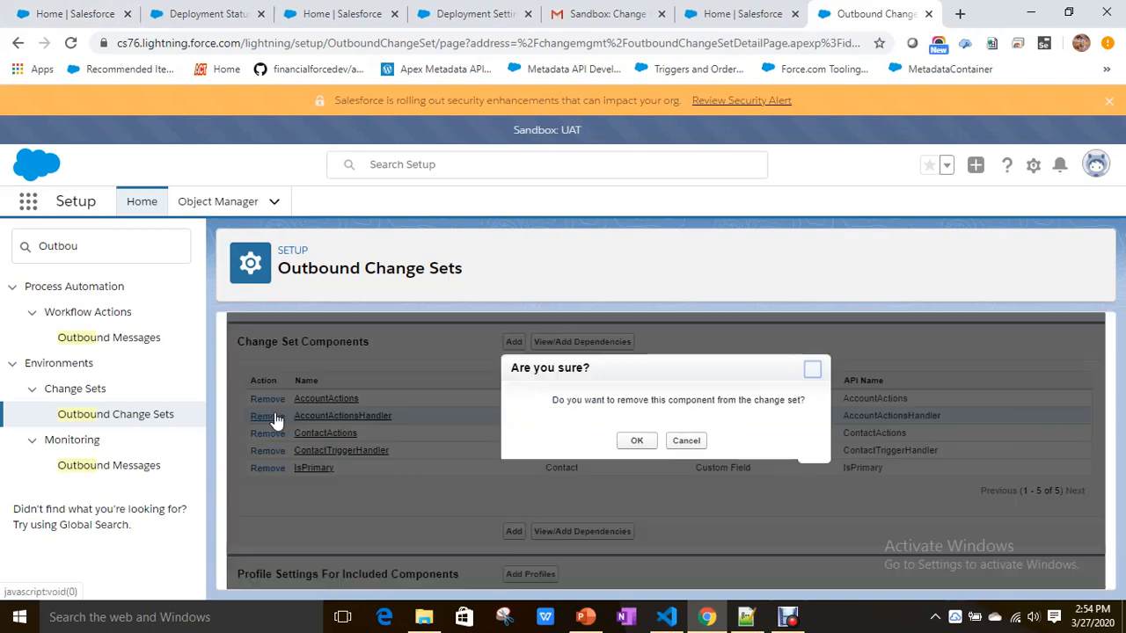
click(641, 441)
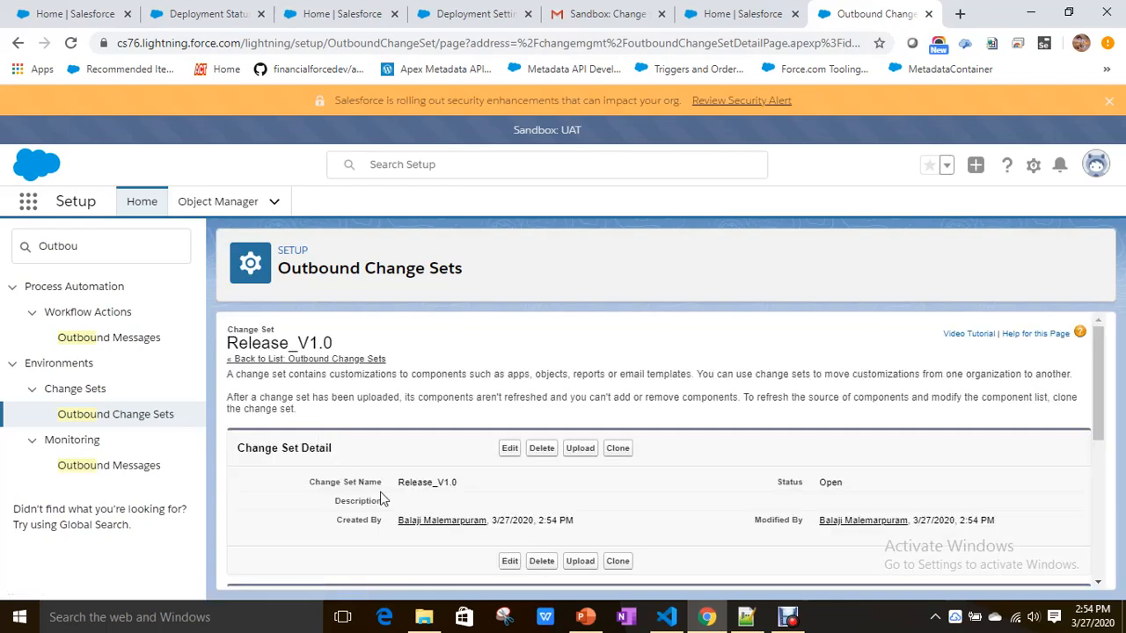
scroll(300, 424, down, 5)
scroll(300, 424, up, 1)
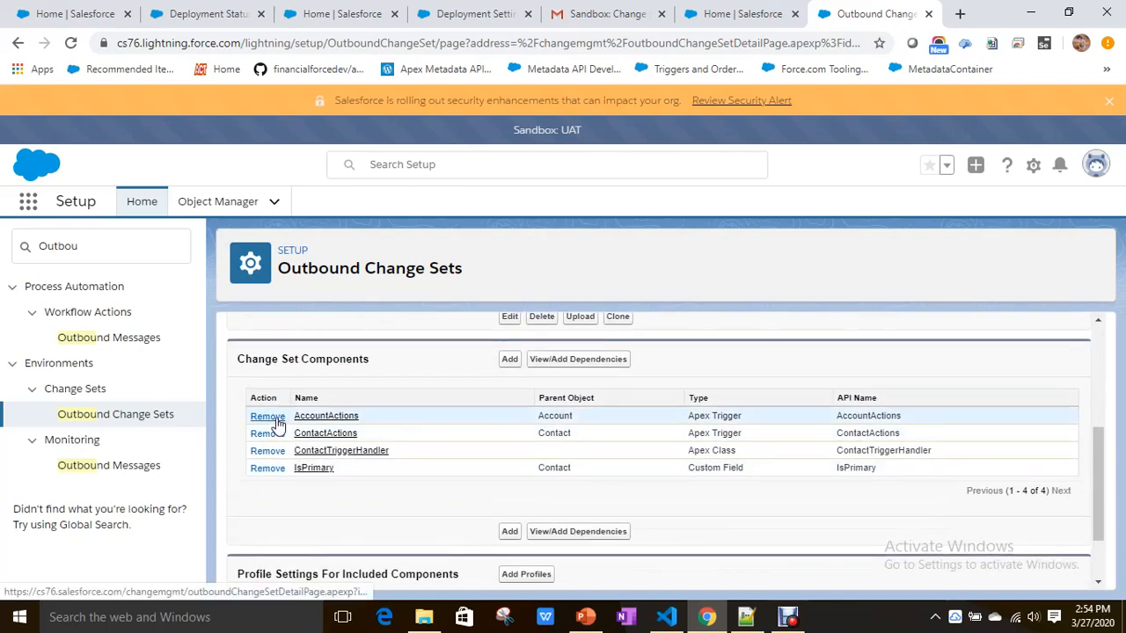
click(273, 419)
click(636, 443)
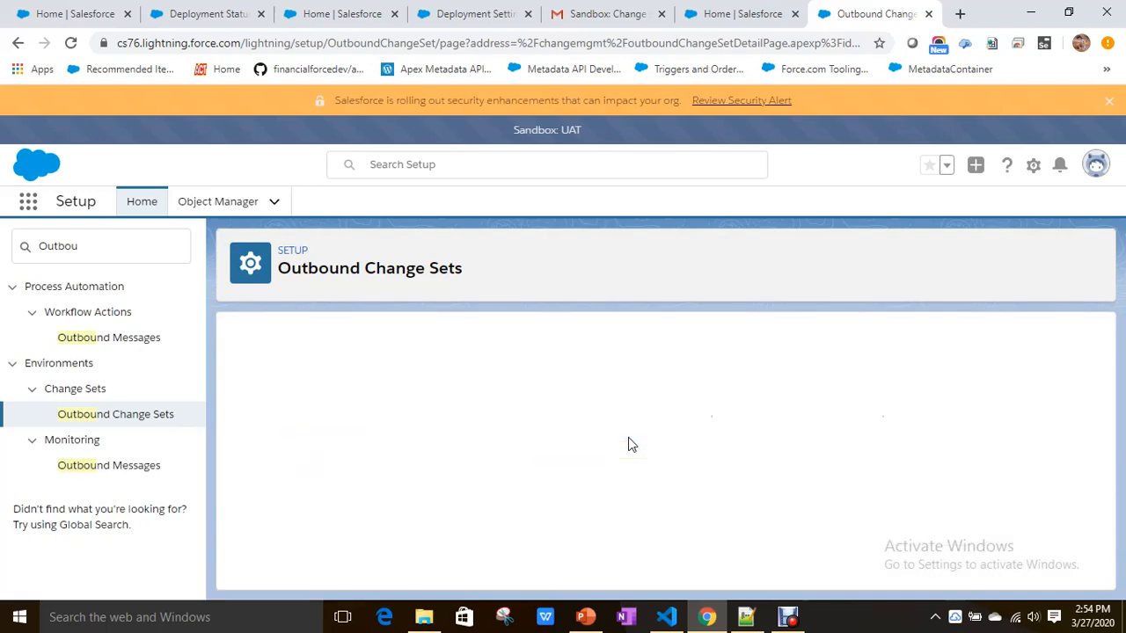
Remove the ContactActions trigger and the ContactTriggerHandler class from the Release_V1.0 change set
scroll(382, 528, down, 5)
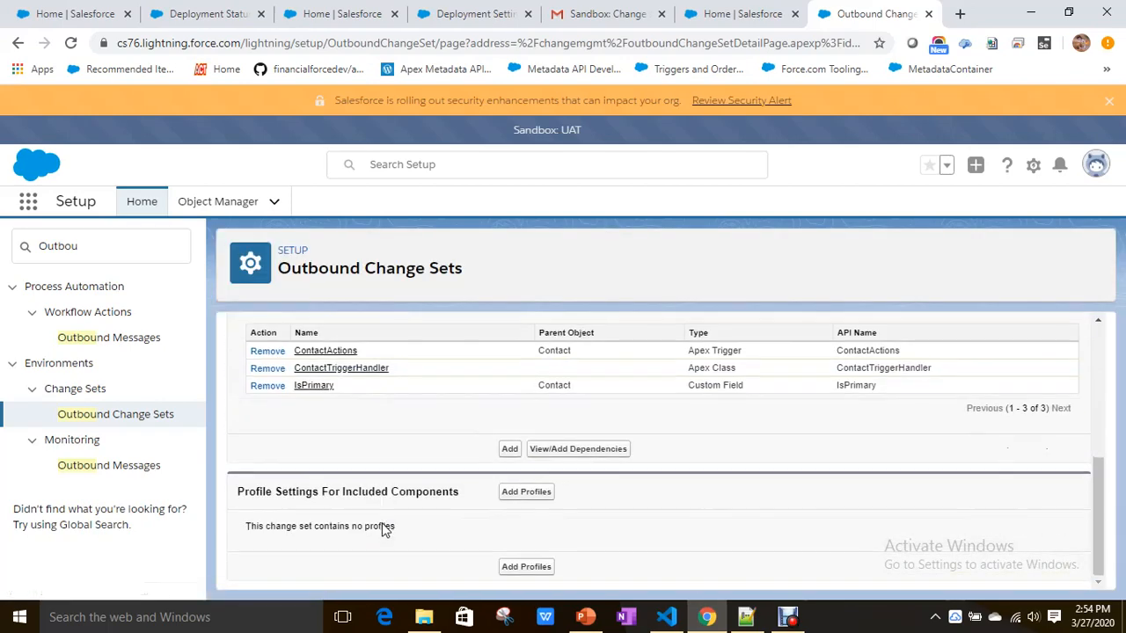
click(267, 366)
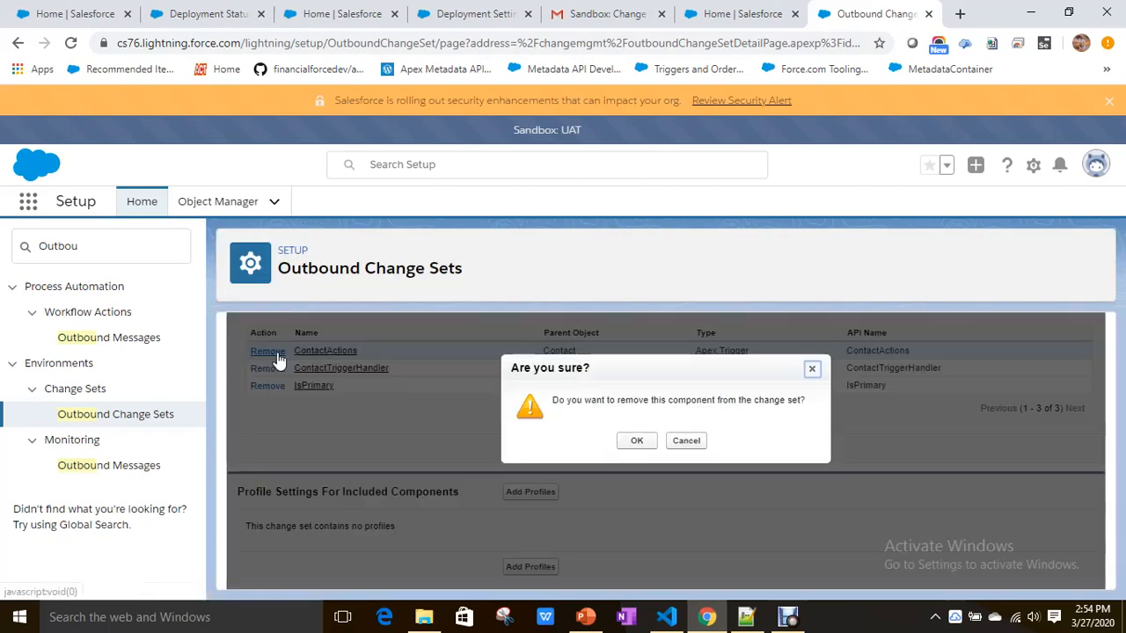
click(639, 443)
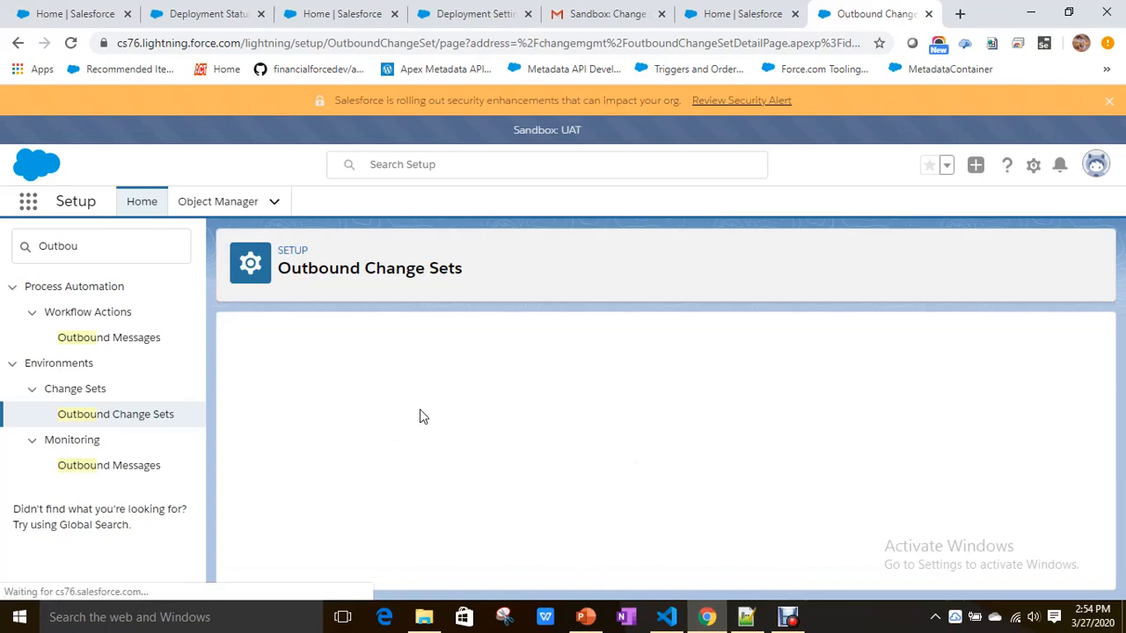
scroll(324, 464, down, 3)
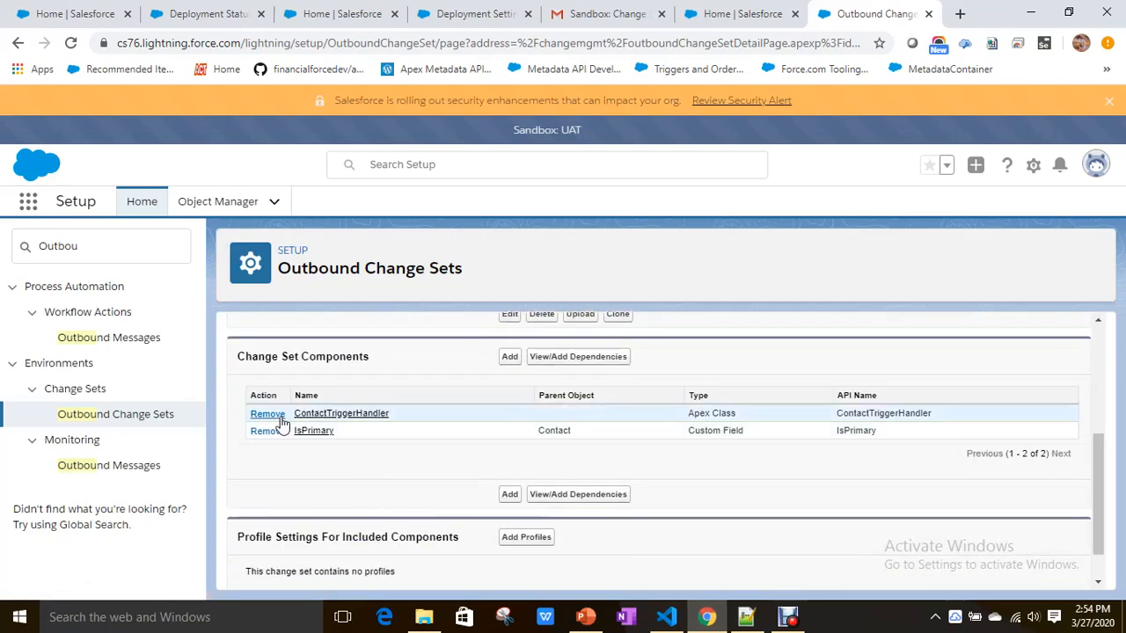
click(280, 418)
click(639, 441)
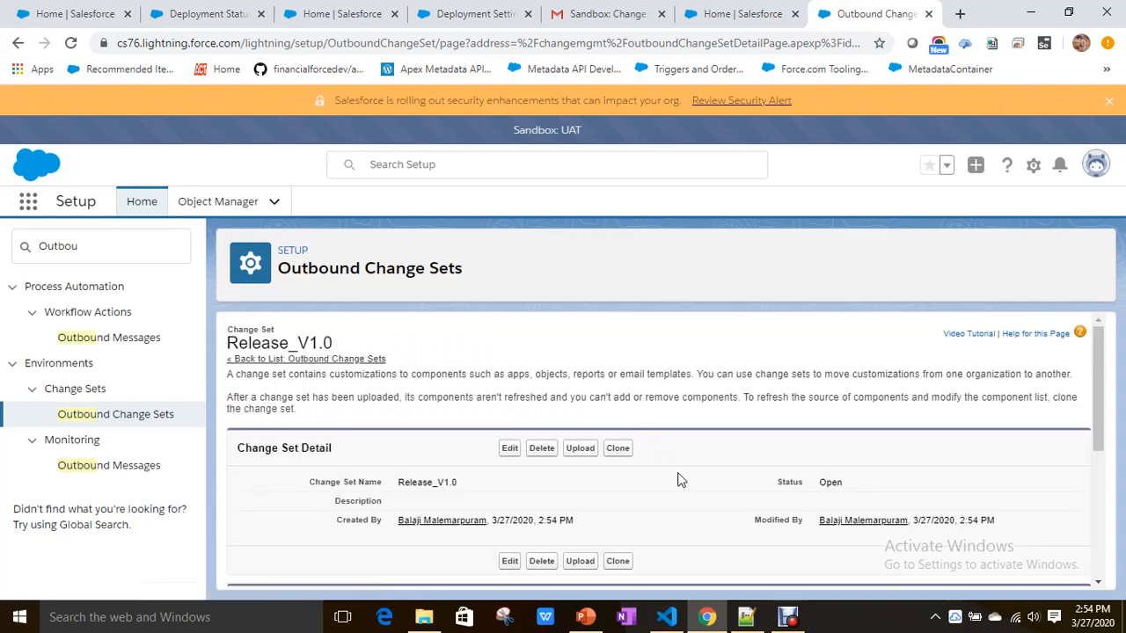
Review the Release_V1.0 details and its remaining component in the UAT sandbox, checking the parent object, type and API name
scroll(678, 484, down, 3)
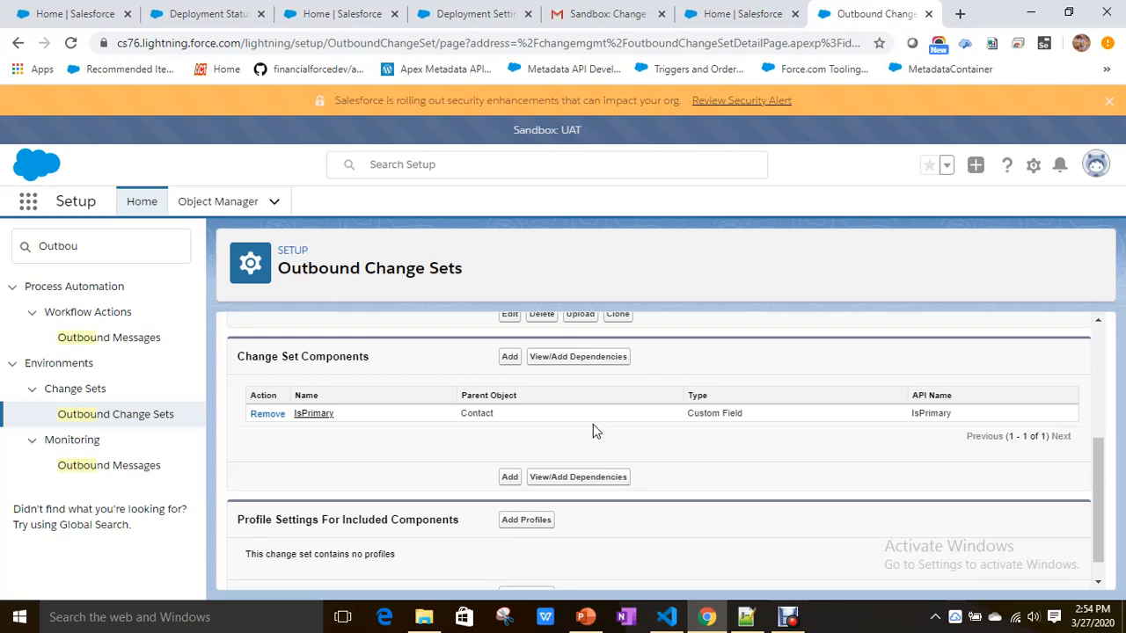
scroll(423, 467, up, 2)
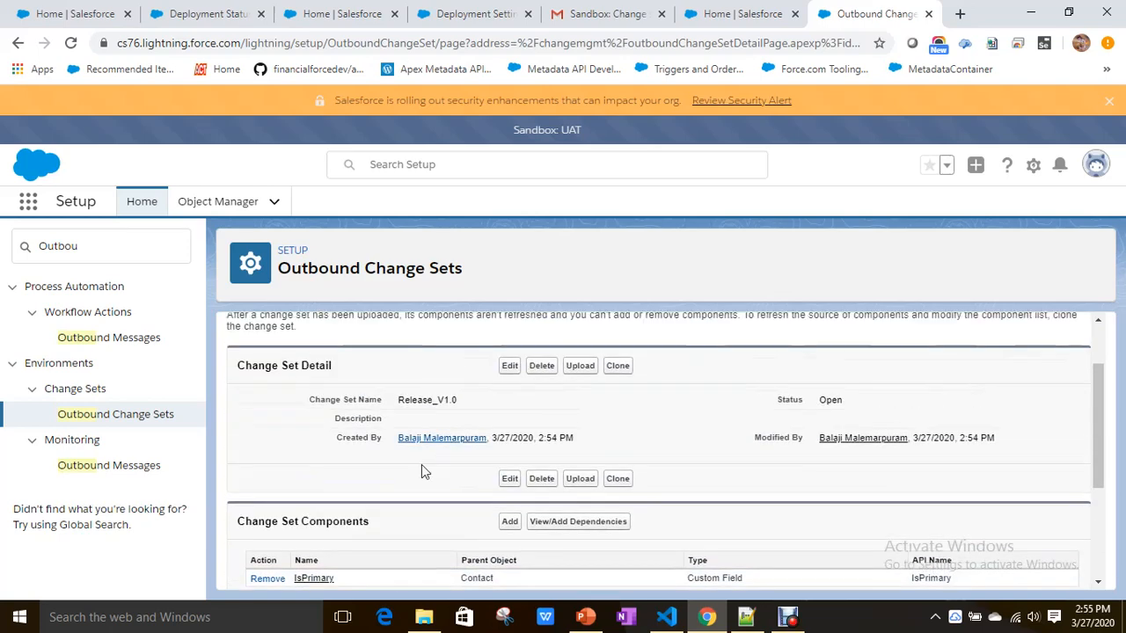
scroll(422, 573, down, 1)
drag(493, 498, 808, 532)
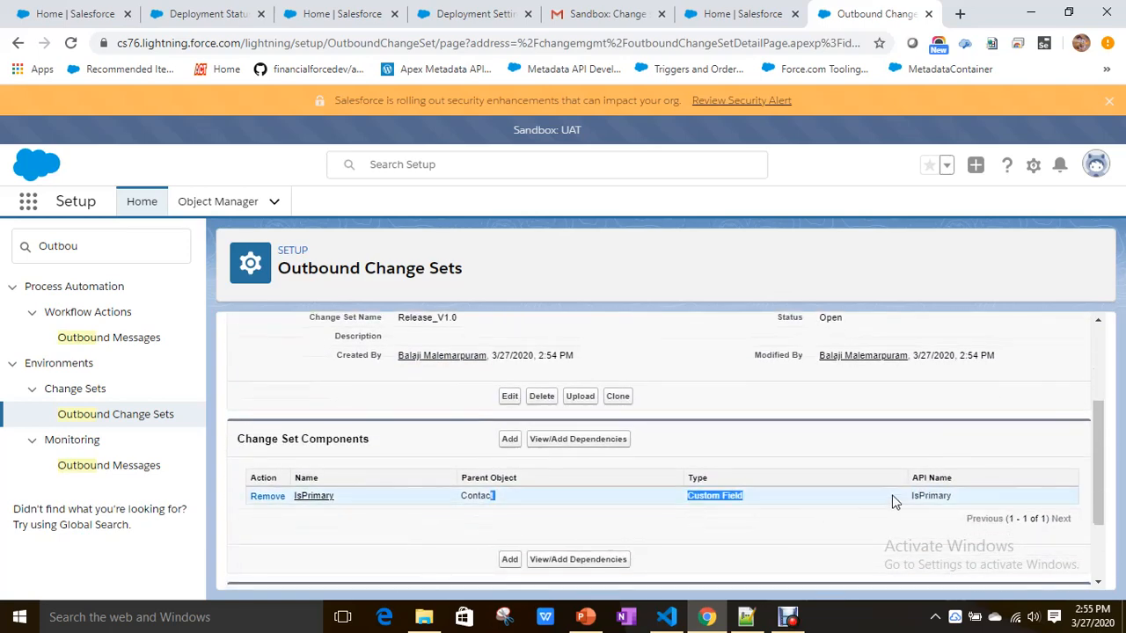
scroll(782, 395, up, 3)
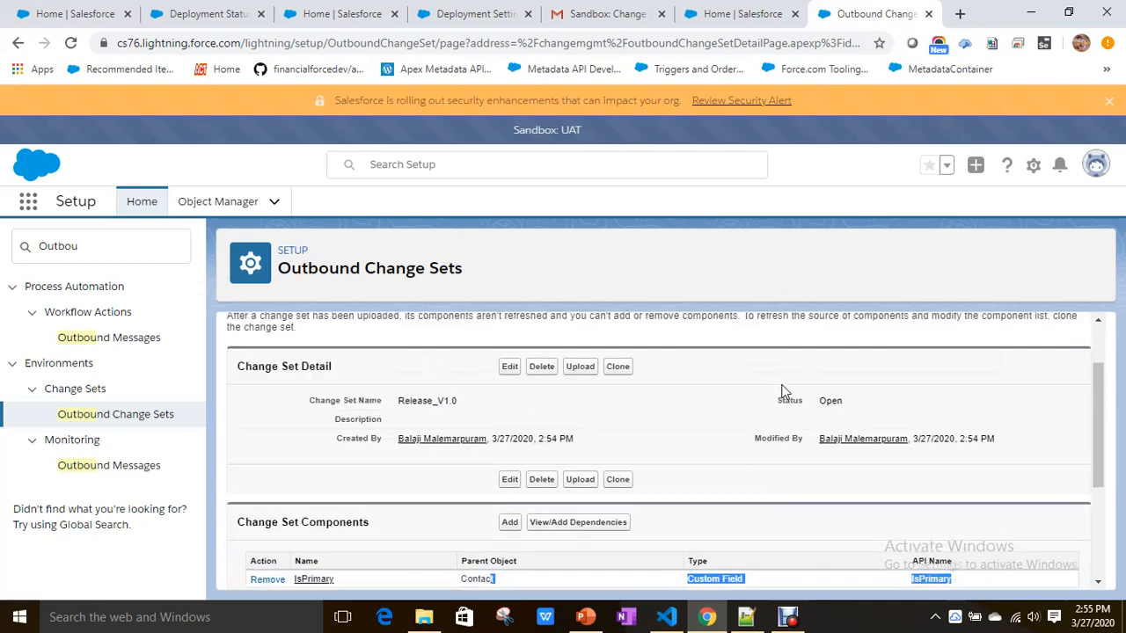
click(568, 147)
key(ctrl)
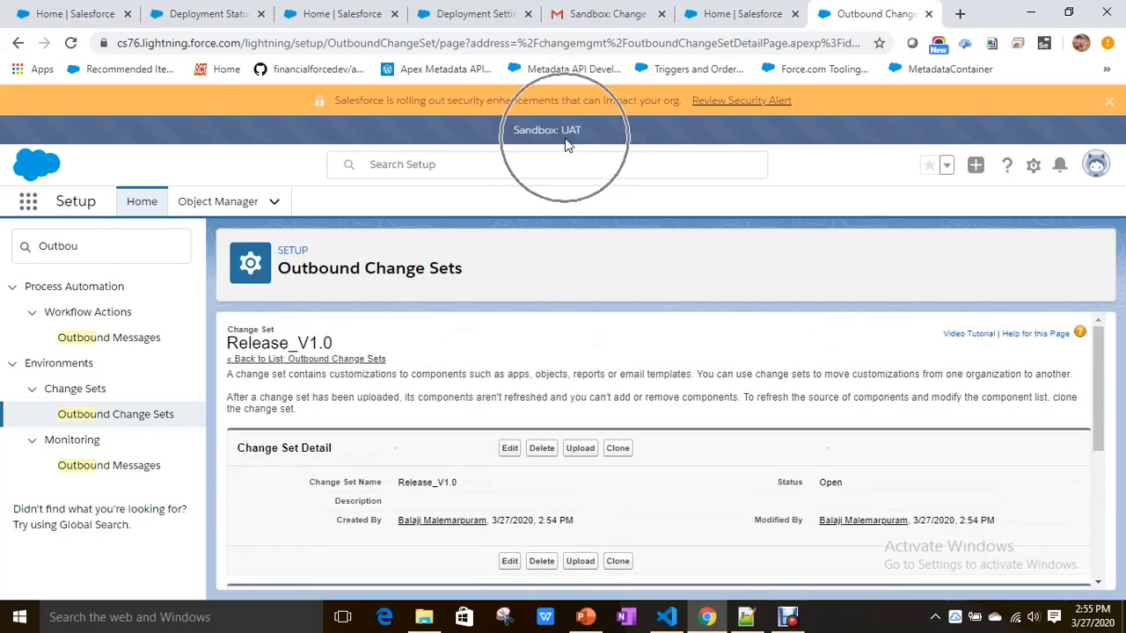
key(ctrl)
key(ctrl)
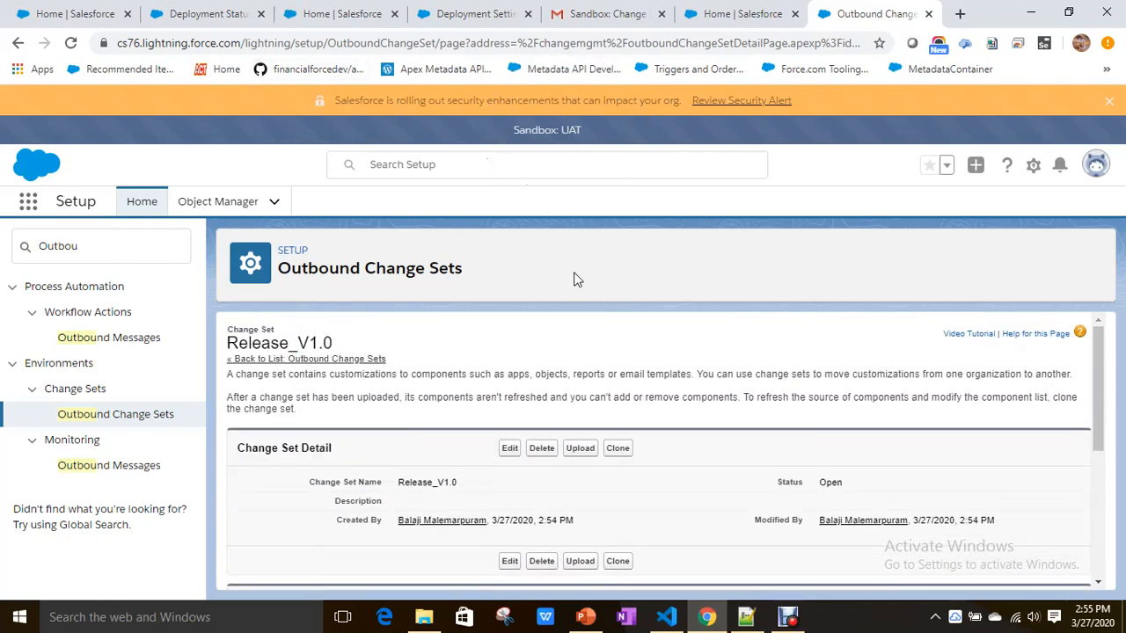
scroll(717, 448, down, 3)
drag(490, 413, 753, 423)
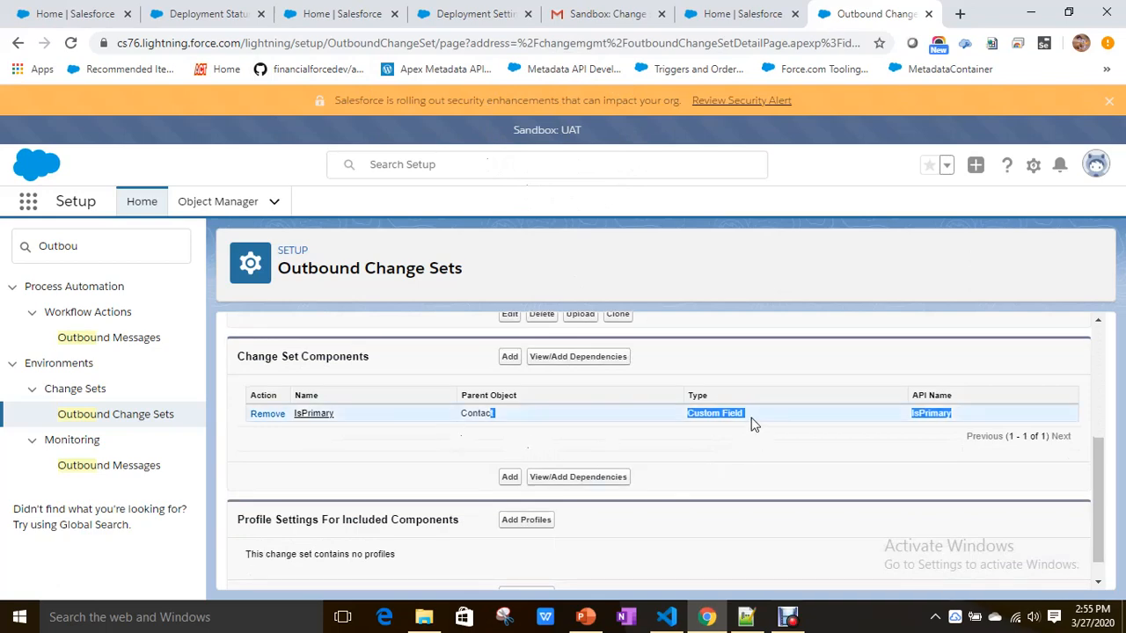
key(ctrl)
key(ctrl)
key(ctrl)
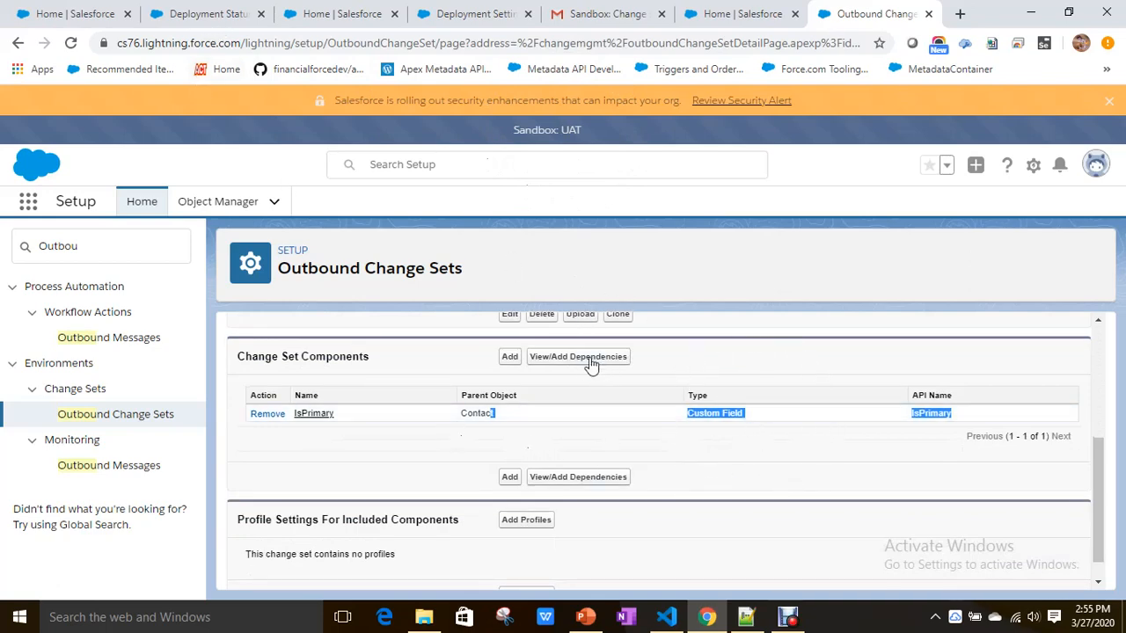
Switch to the production org and open the Object Manager from its Setup
click(106, 10)
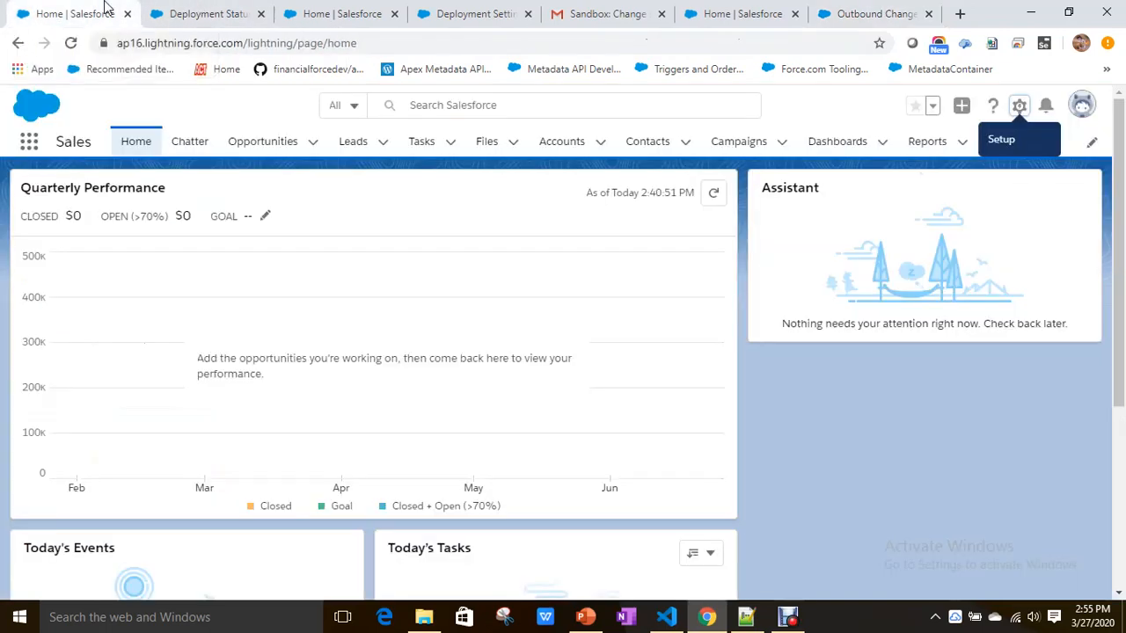
key(ctrl)
key(ctrl)
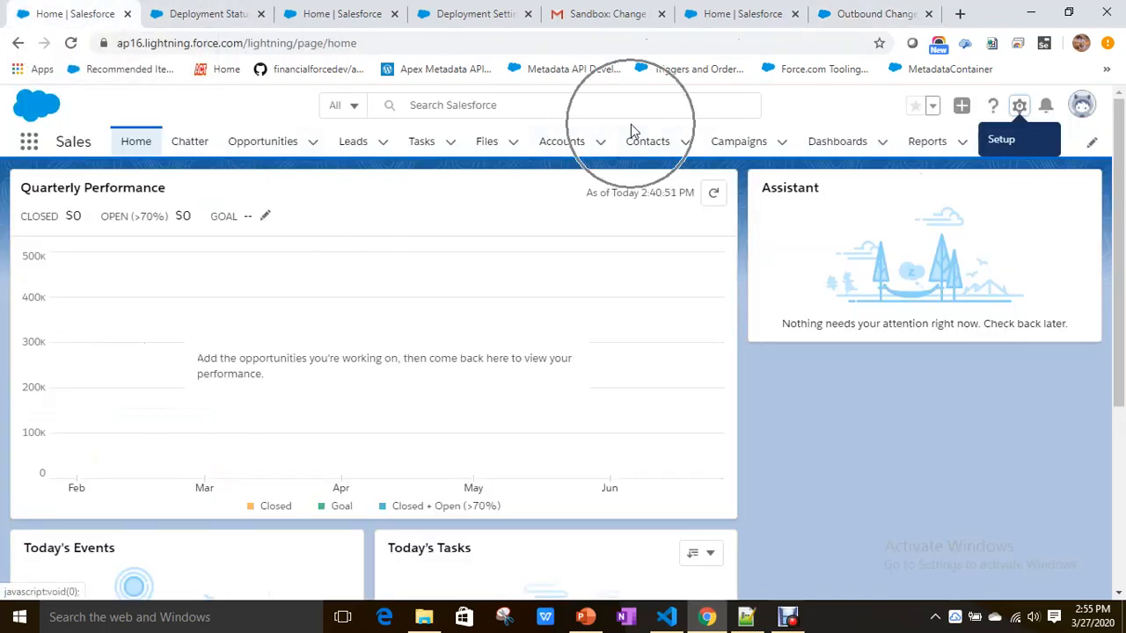
click(1018, 105)
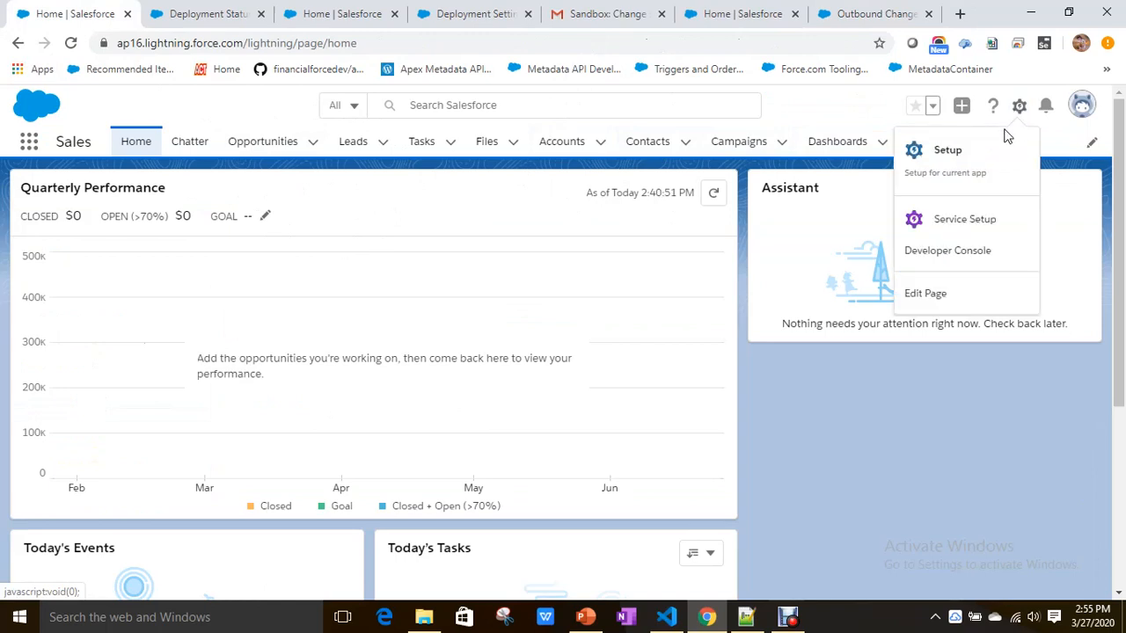
click(979, 154)
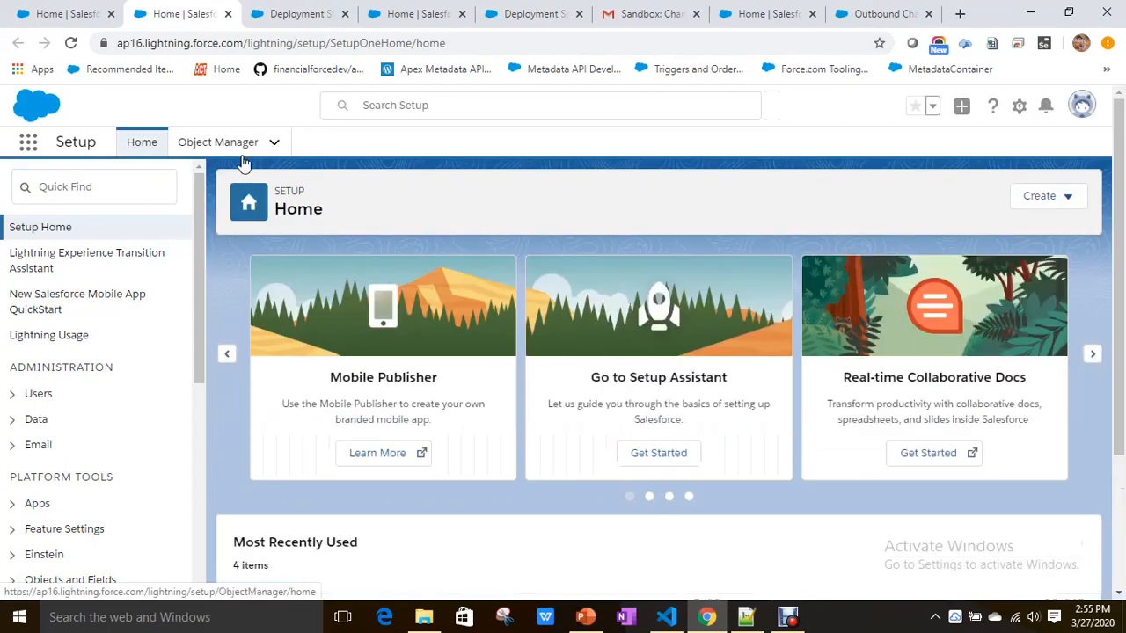
click(135, 188)
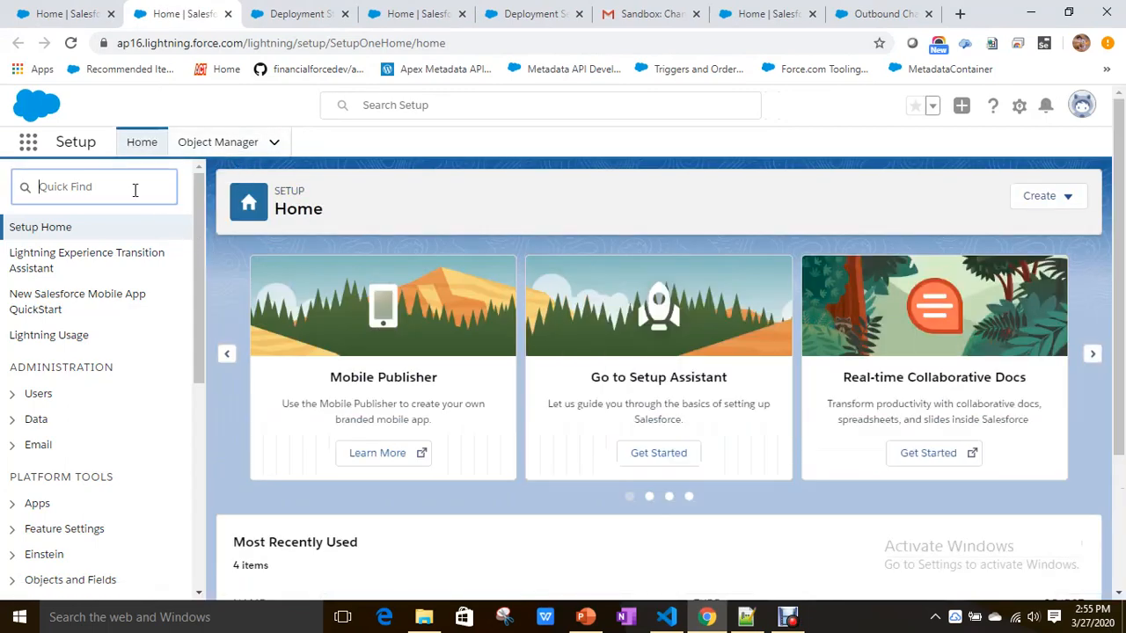
click(220, 146)
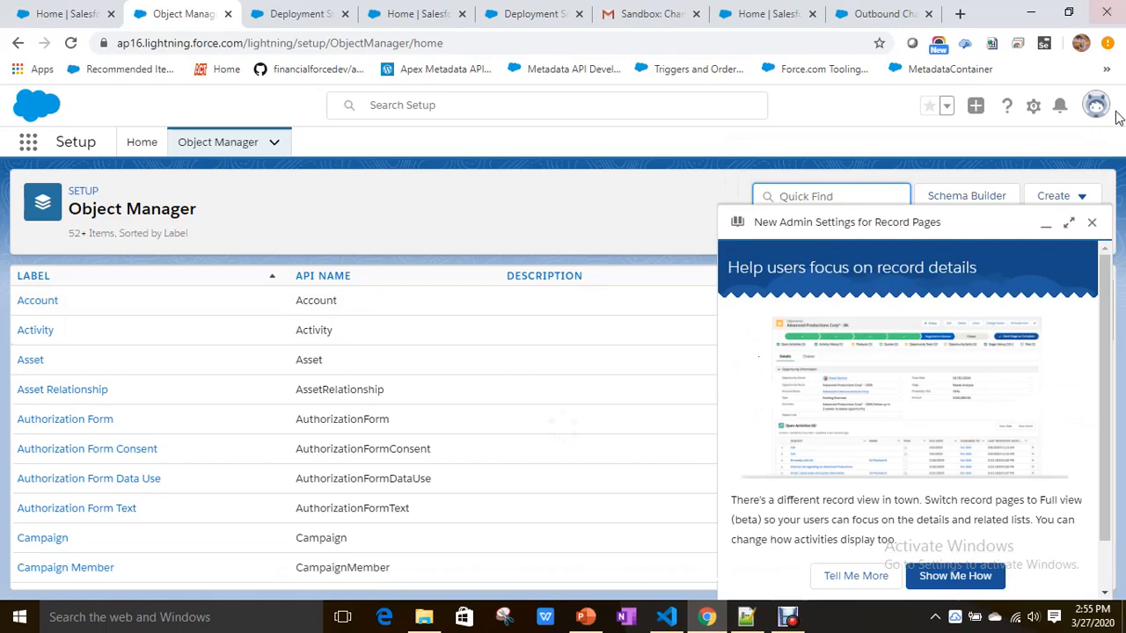
Dismiss the admin settings help popup, search the objects for "Contact" and open the Contact object
click(1091, 222)
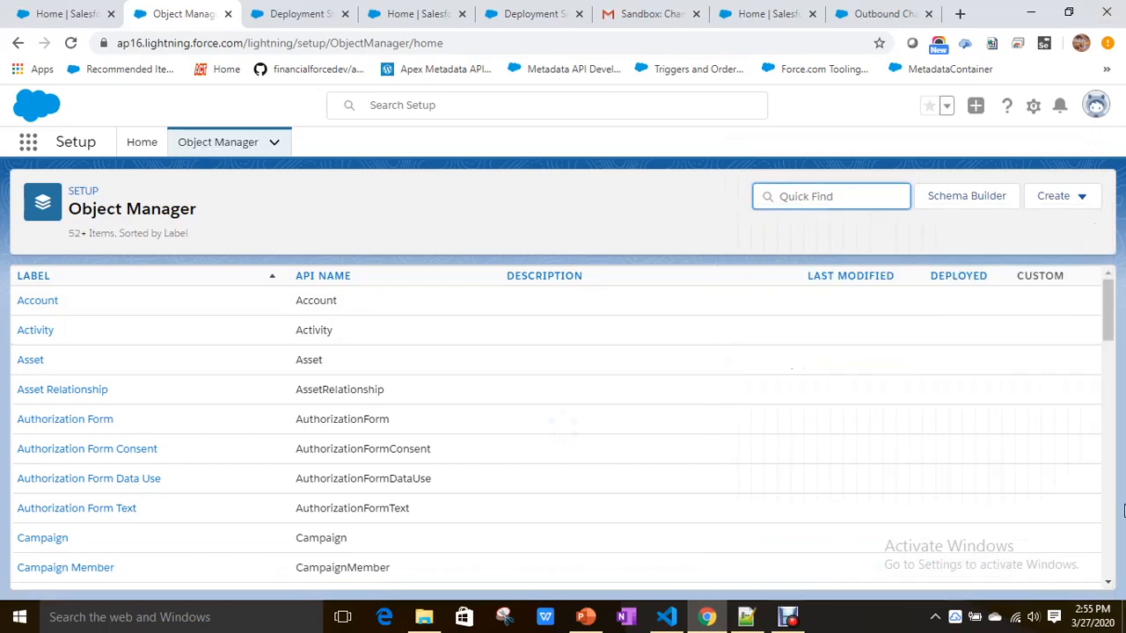
text(Conta)
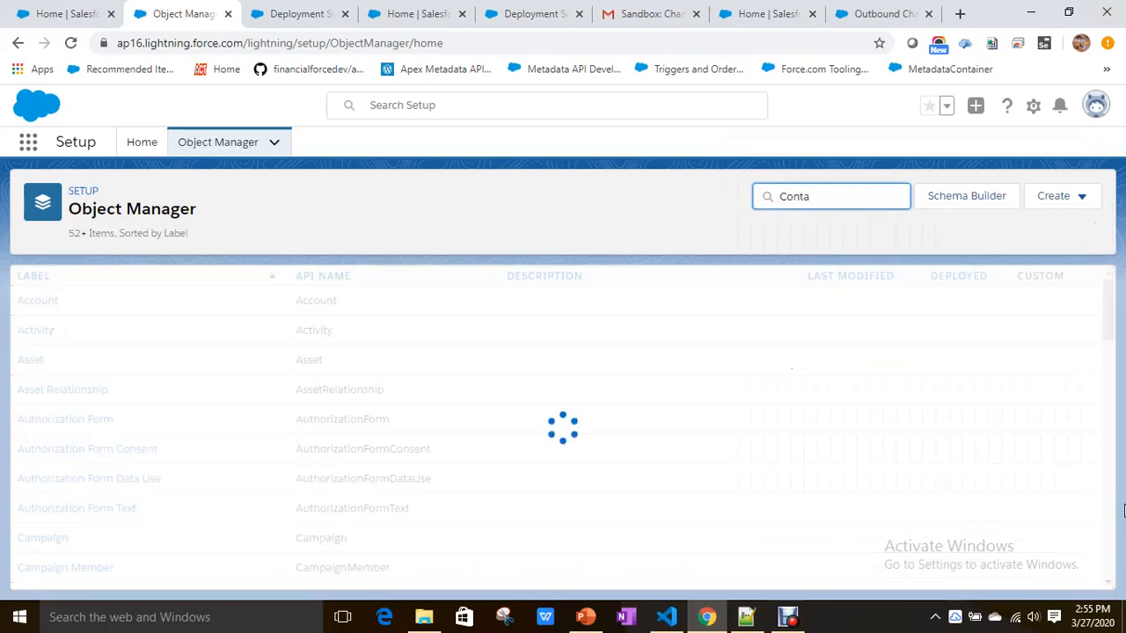
text(ct)
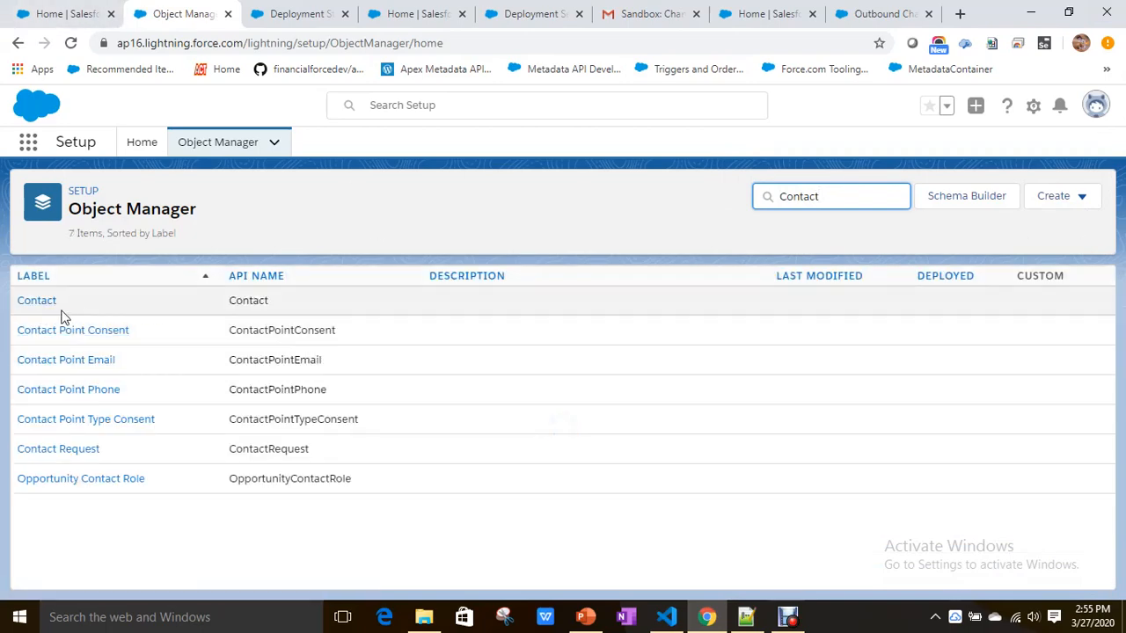
click(54, 313)
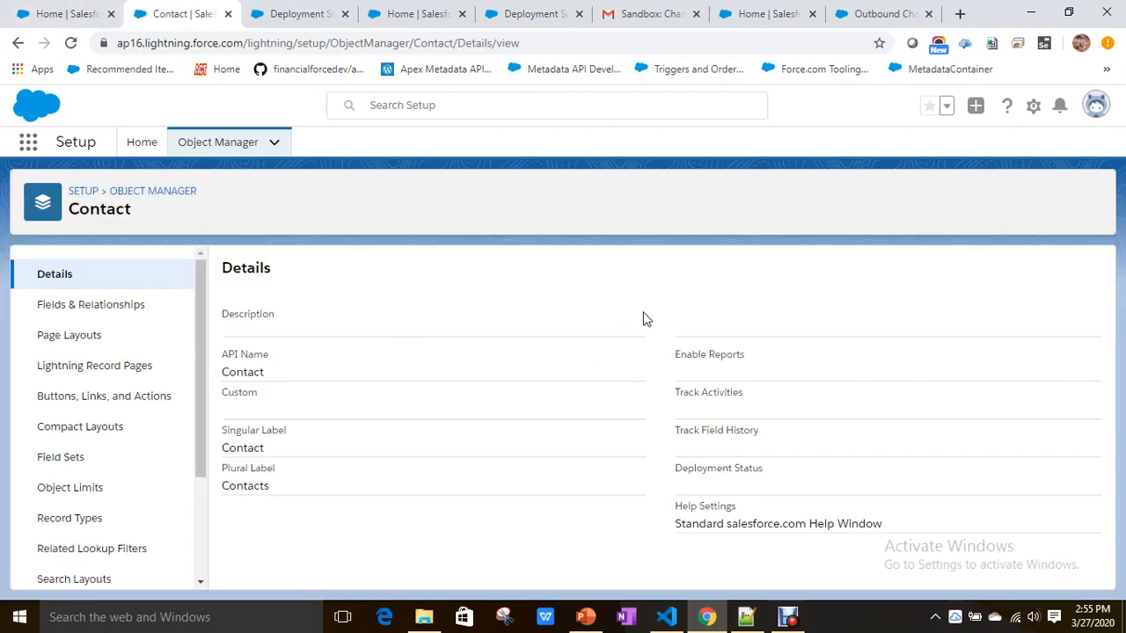
Search the Contact object's fields and relationships in production for "isPrimary"
click(129, 322)
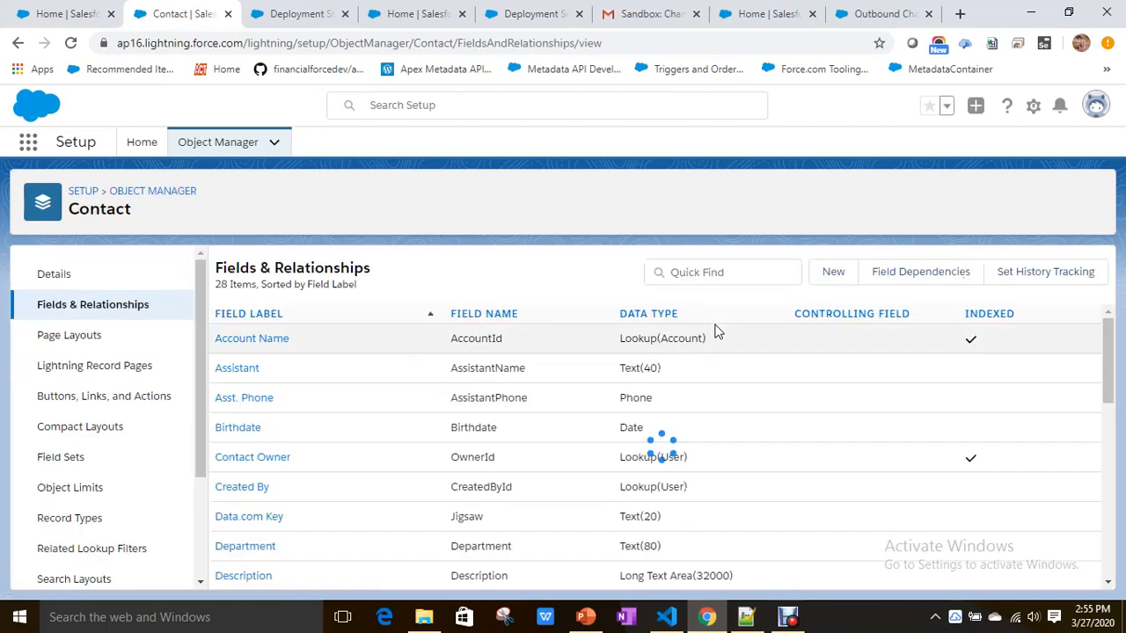
click(752, 280)
text(is)
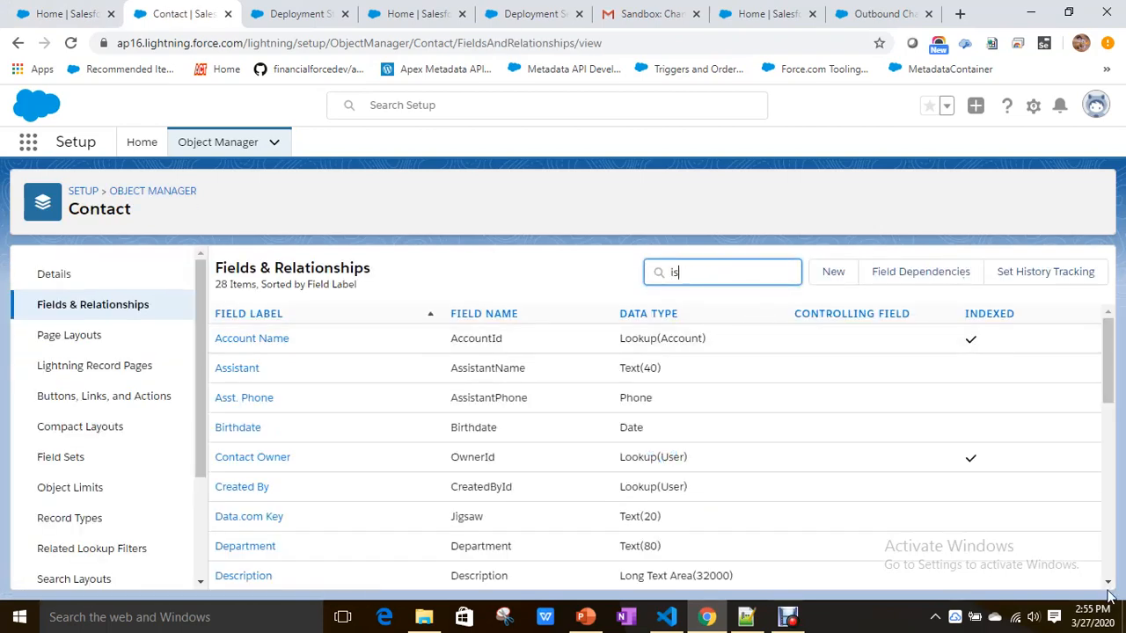
text( Primary)
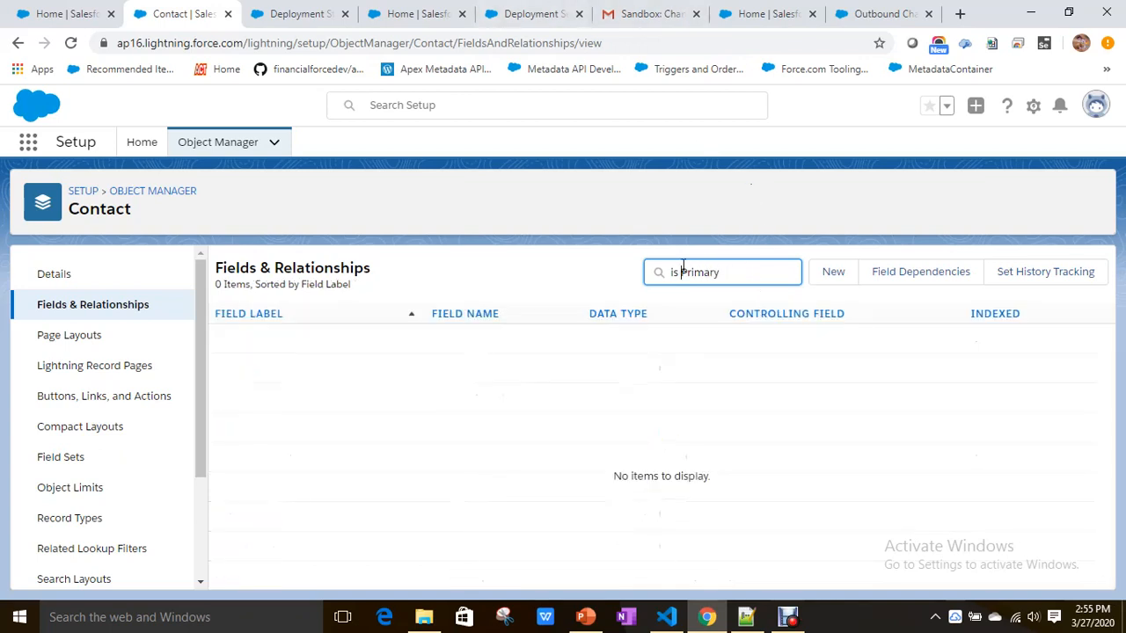
key(BackSpace)
Copy the IsPrimary component name from the UAT change set, search production's Contact fields for it, and clear the search
click(528, 11)
click(792, 11)
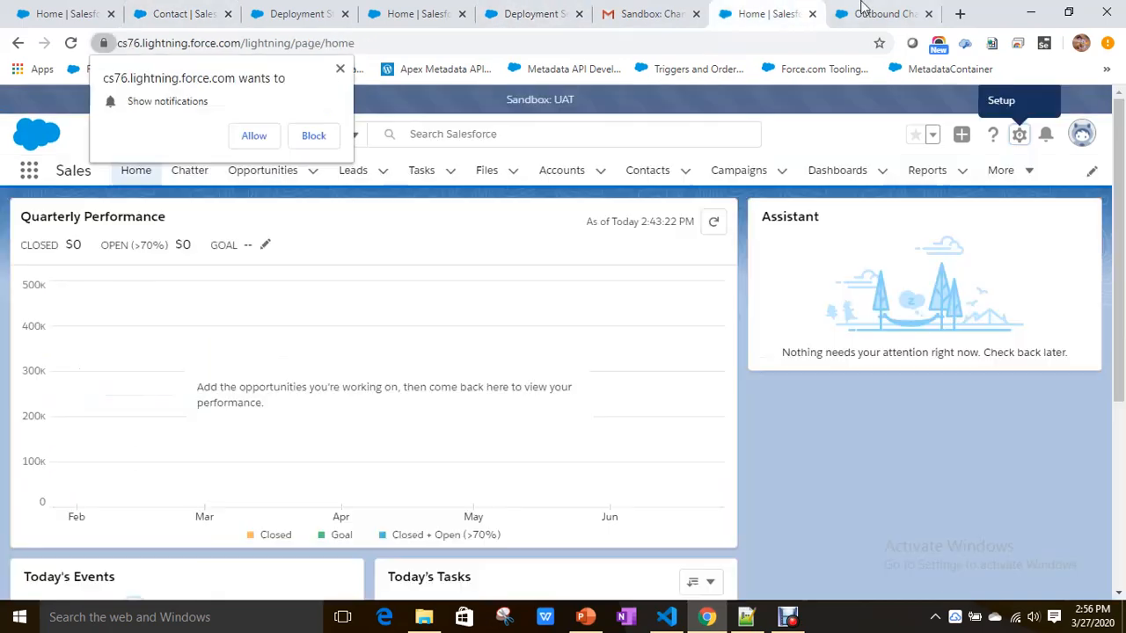
click(862, 11)
drag(334, 413, 299, 412)
key(ctrl+c)
click(163, 12)
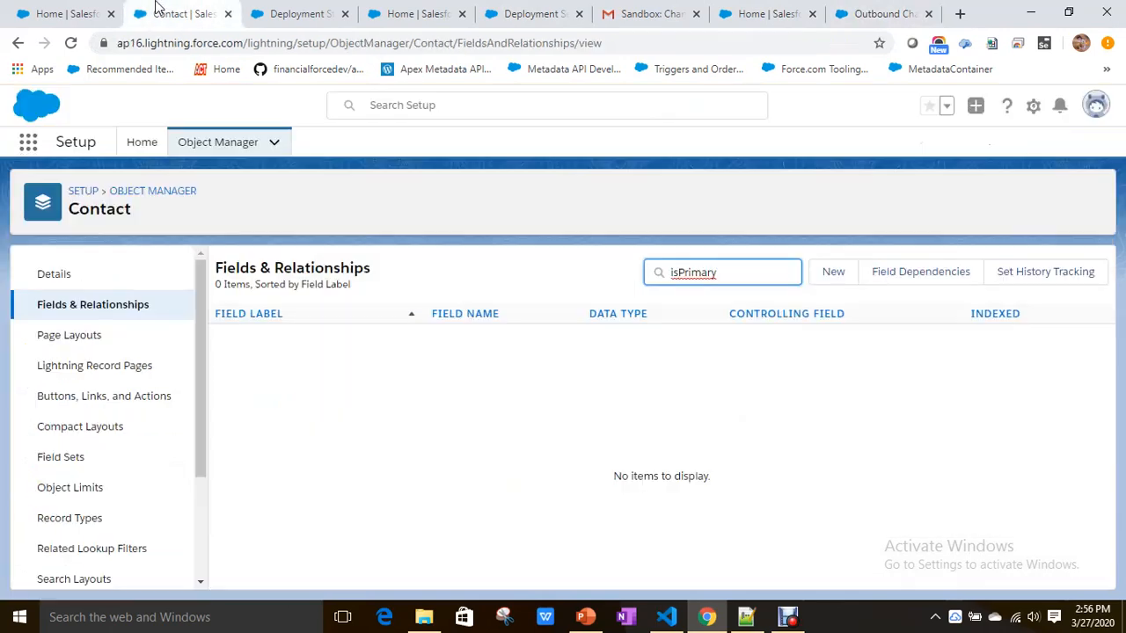
double_click(715, 278)
key(ctrl+v)
drag(747, 272, 629, 272)
key(BackSpace)
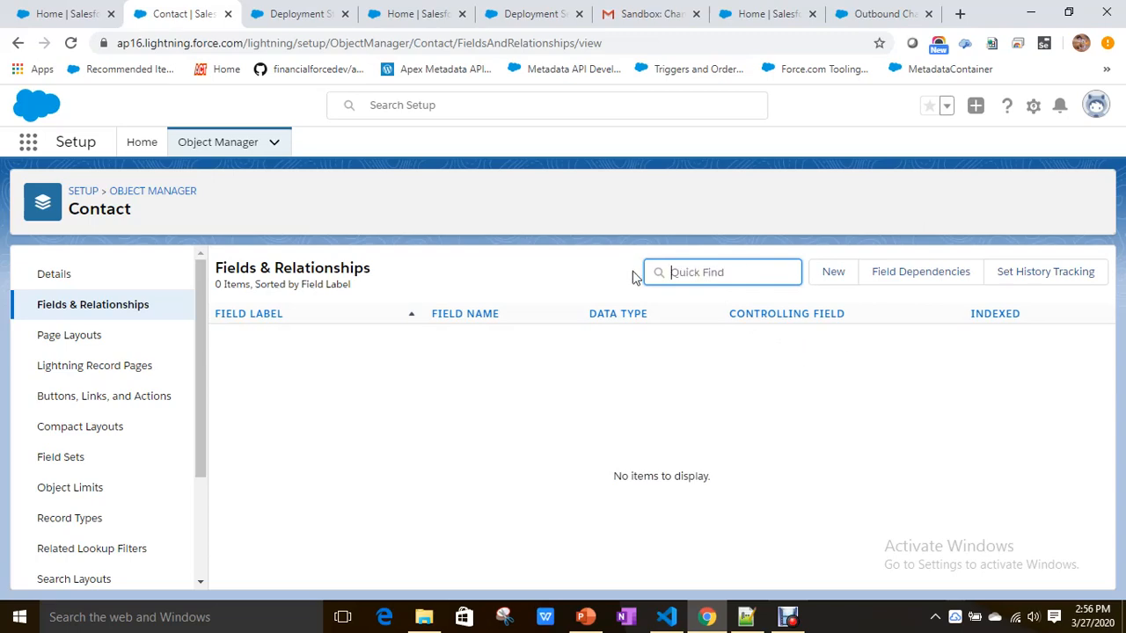
Upload the Release_V1.0 outbound change set from UAT to the Production organization
click(914, 9)
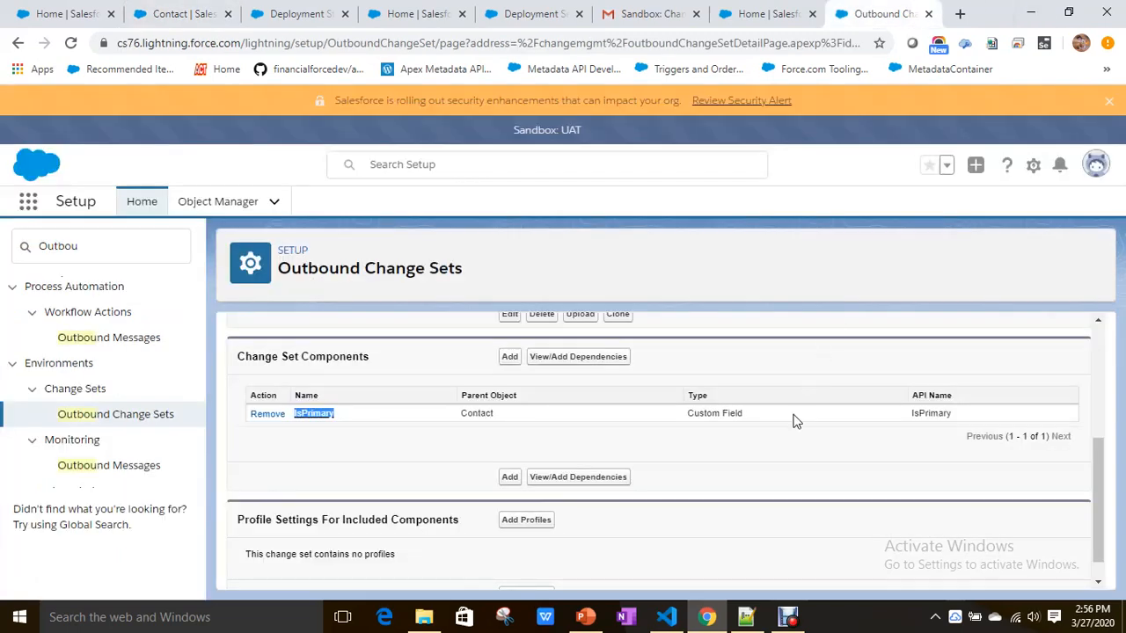
click(774, 440)
scroll(774, 439, up, 2)
scroll(795, 475, down, 1)
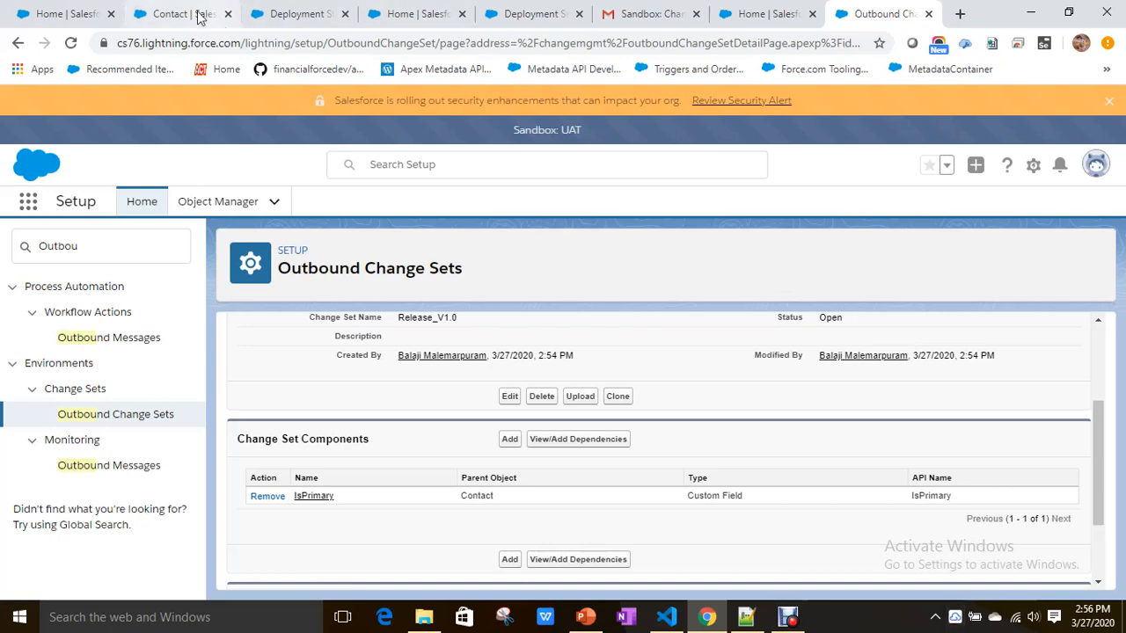
scroll(629, 455, up, 1)
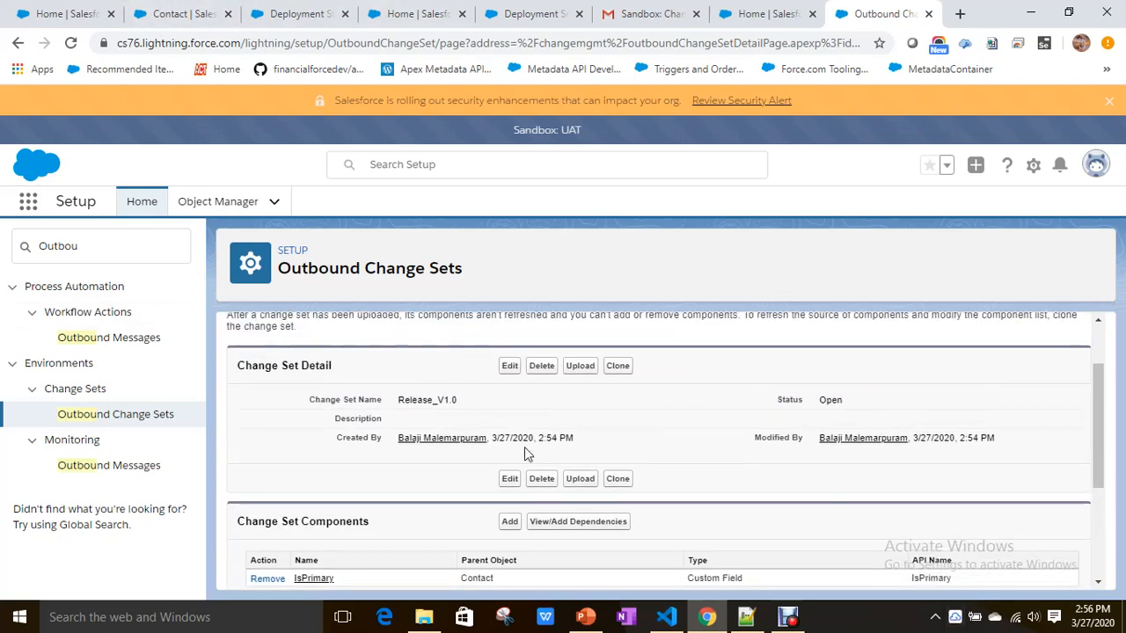
click(580, 367)
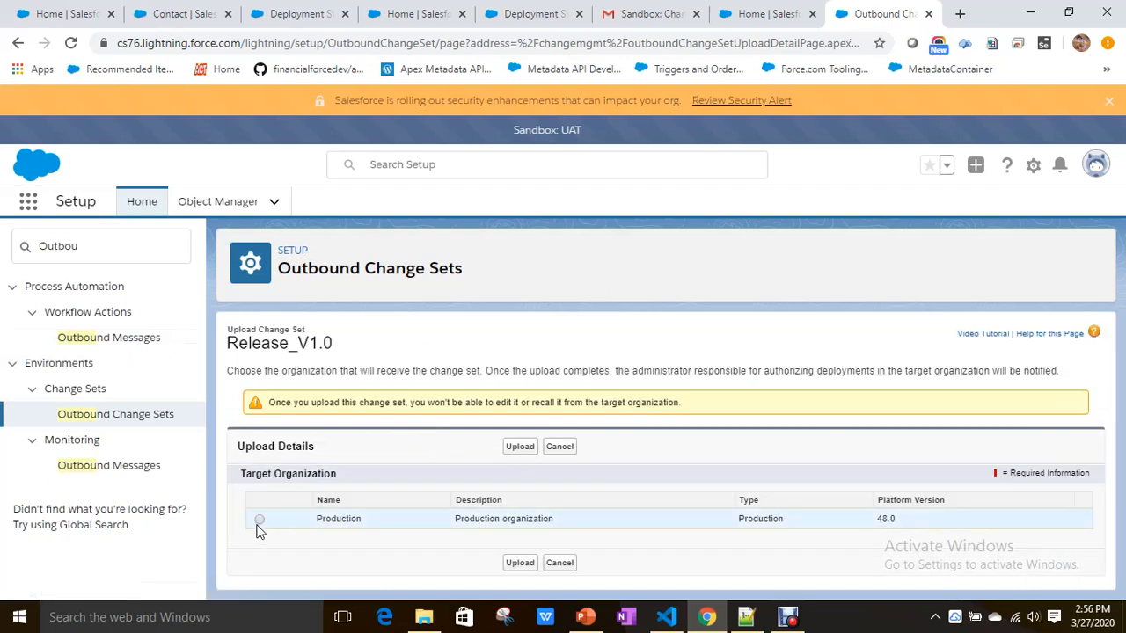
click(259, 519)
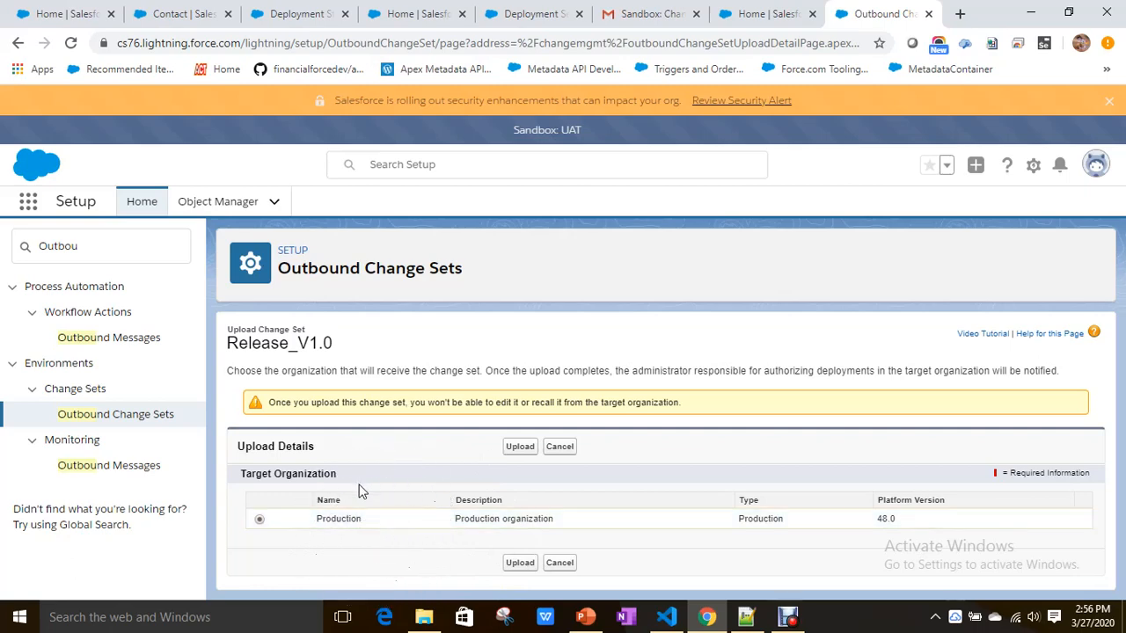
click(520, 445)
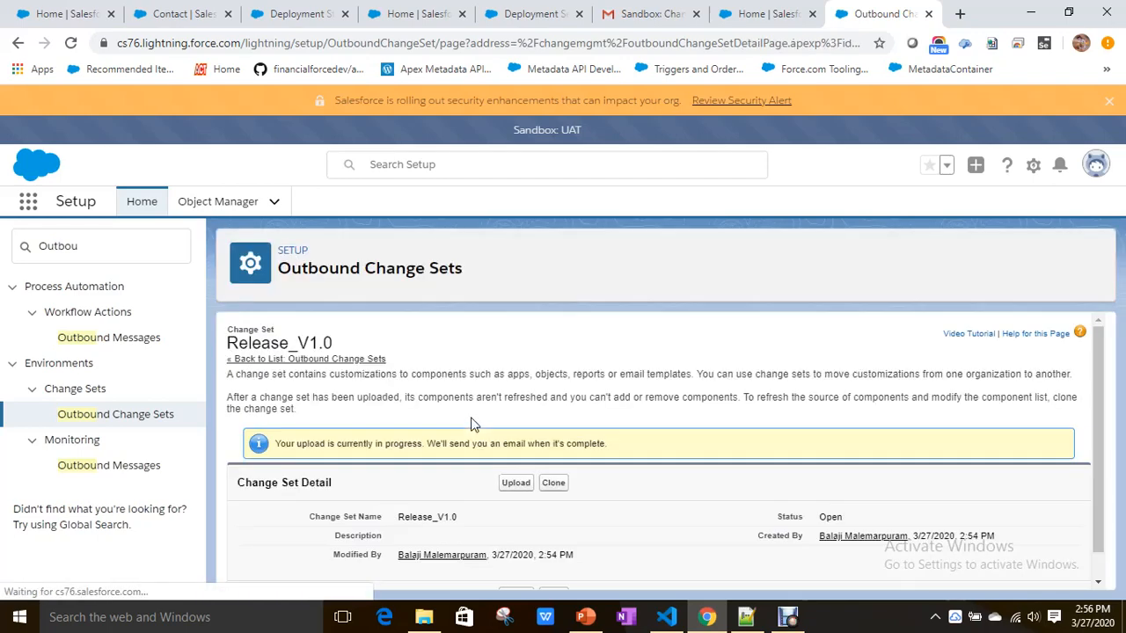
scroll(528, 461, down, 3)
scroll(568, 472, up, 2)
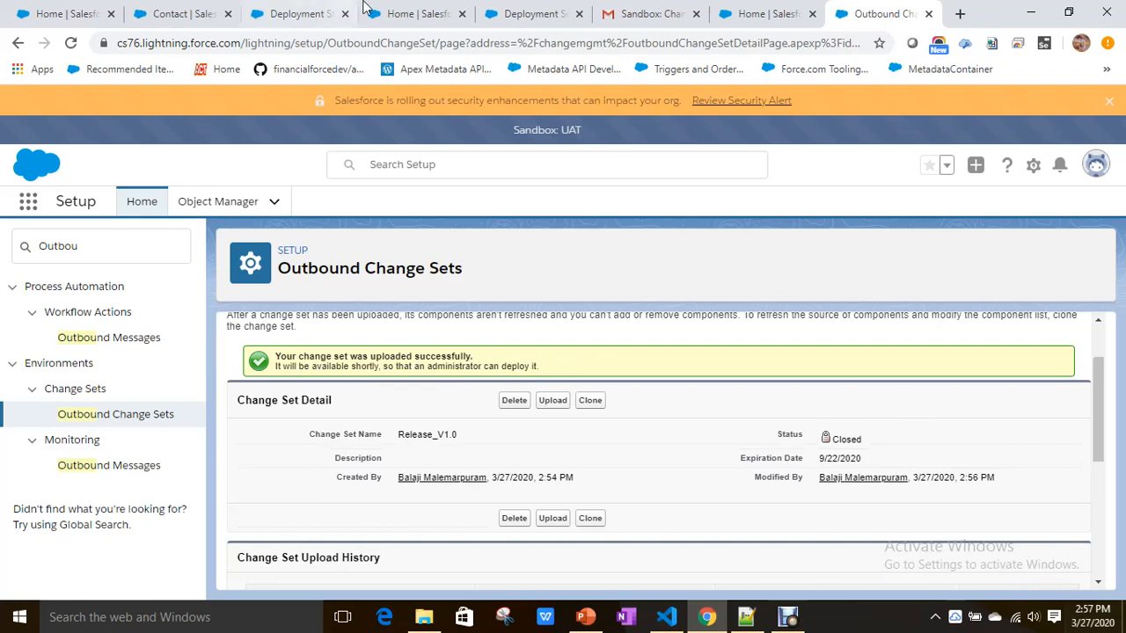
Return to the production org's Setup, search it for "inbound" and open Inbound Change Sets
key(ctrl)
key(ctrl)
key(ctrl)
click(286, 16)
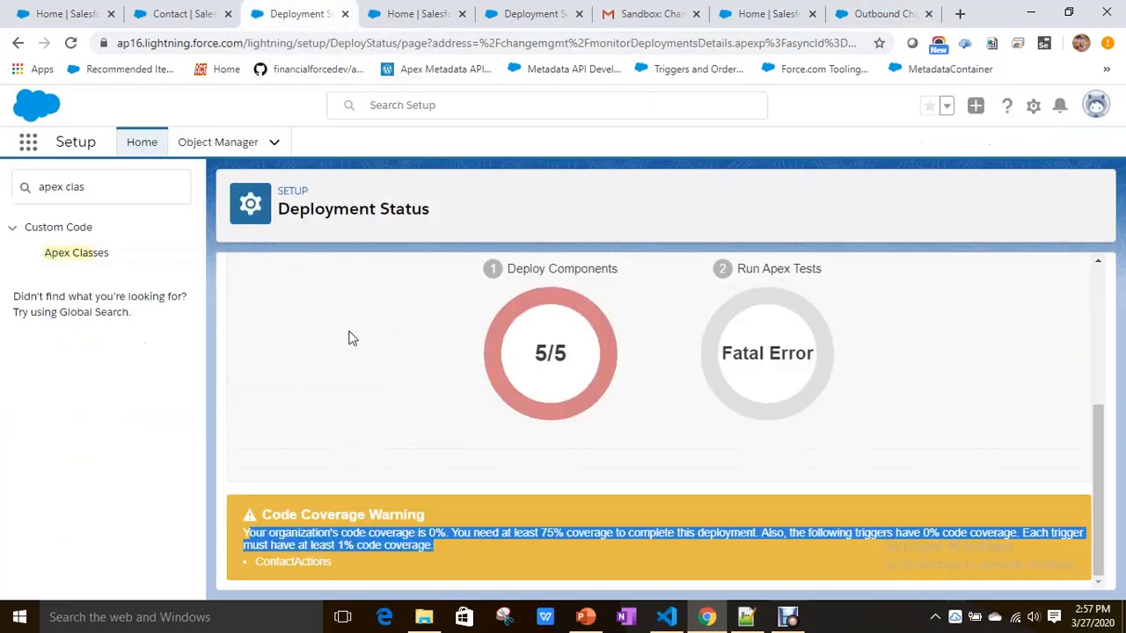
click(185, 13)
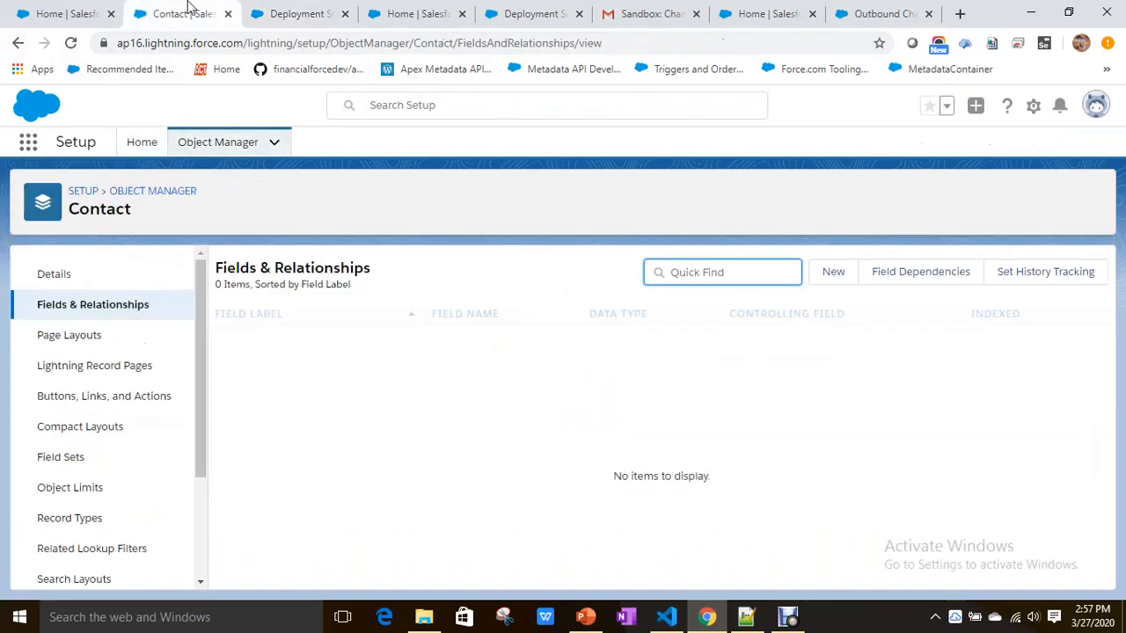
click(288, 15)
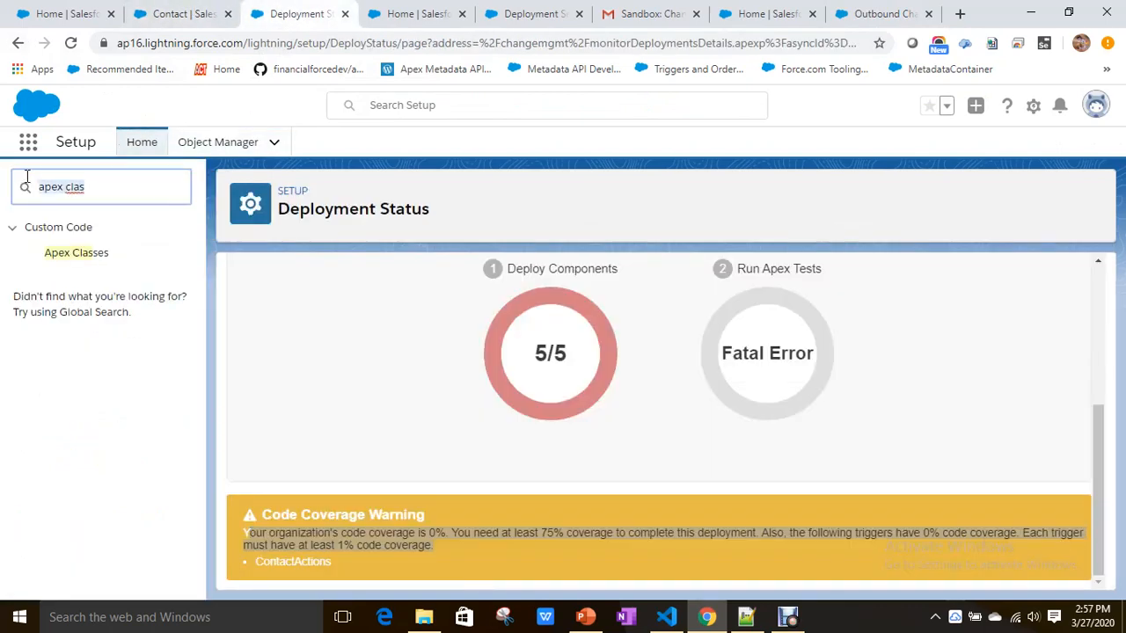
text(in)
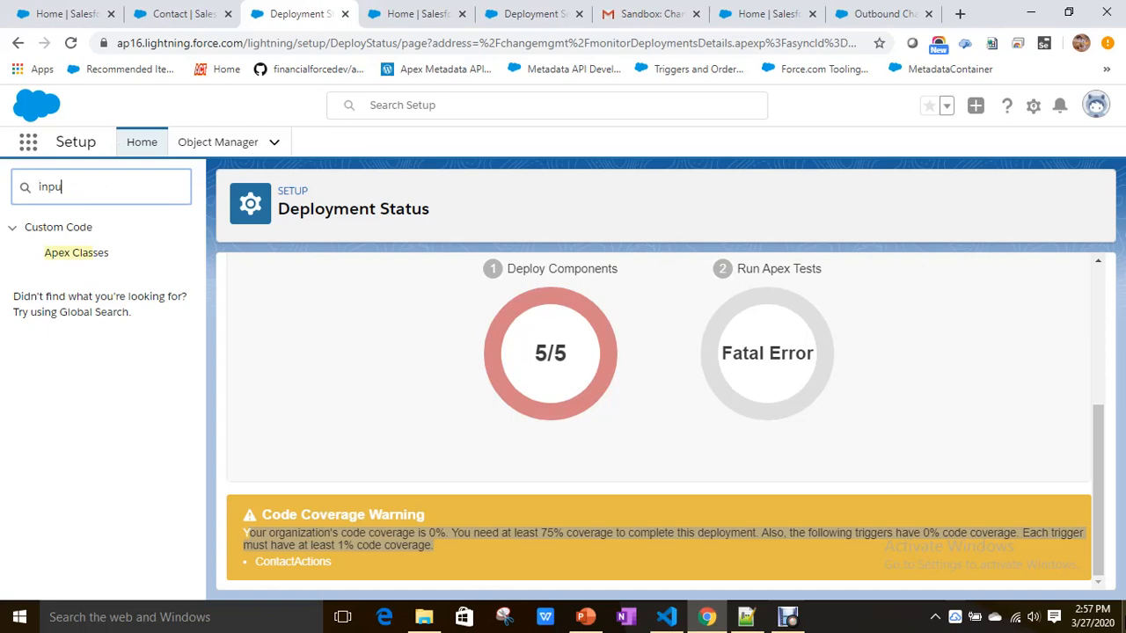
text(pu)
key(BackSpace)
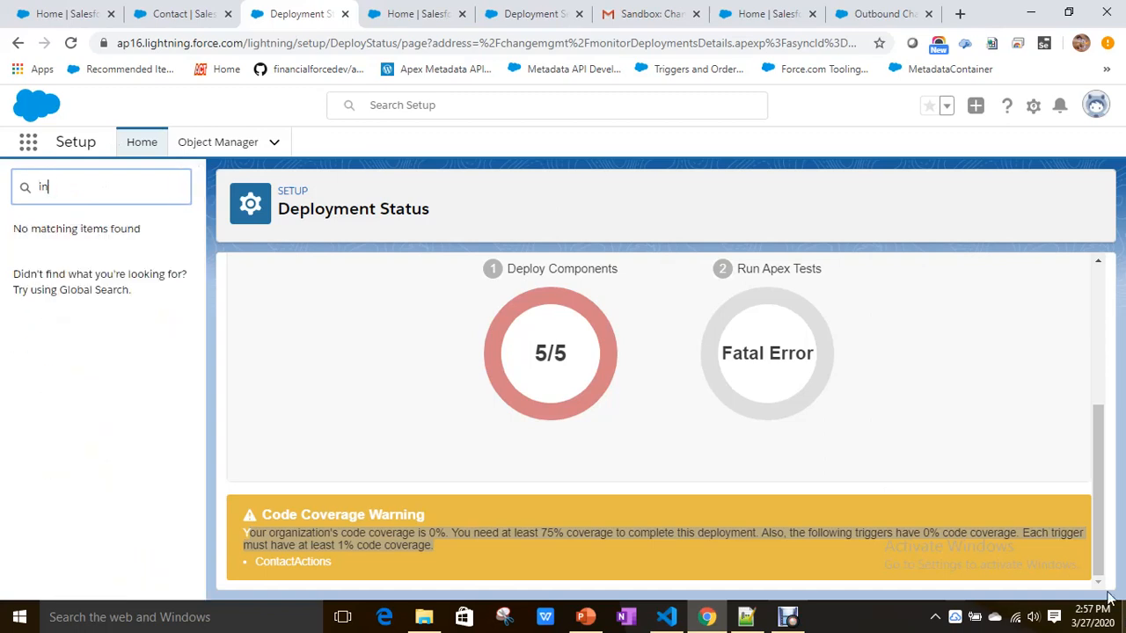
text(bound)
key(Delete)
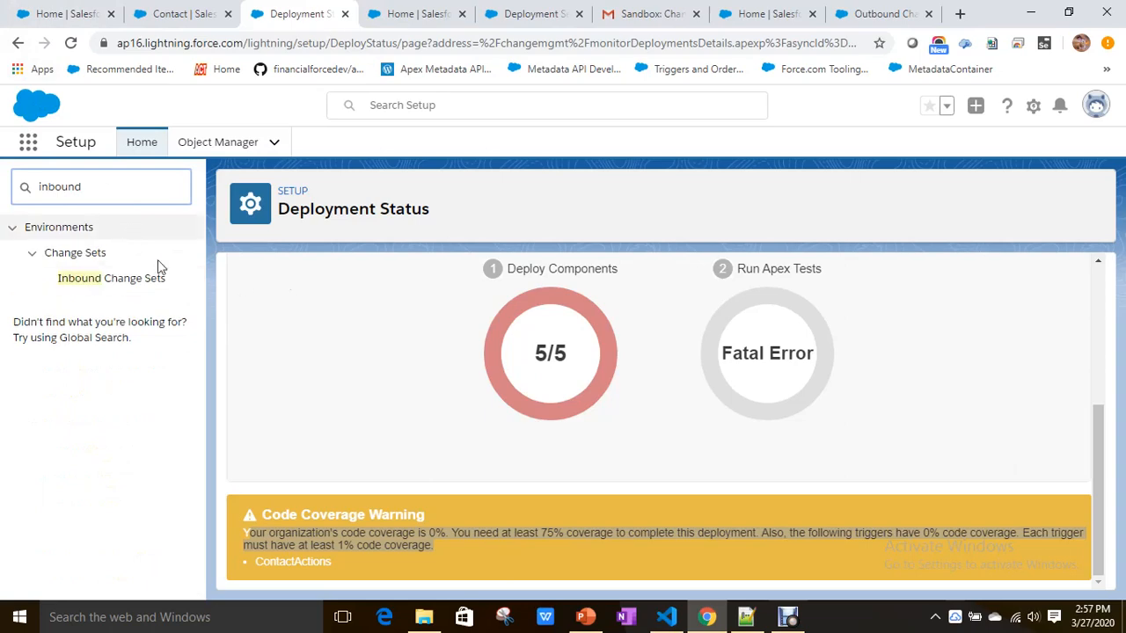
click(135, 286)
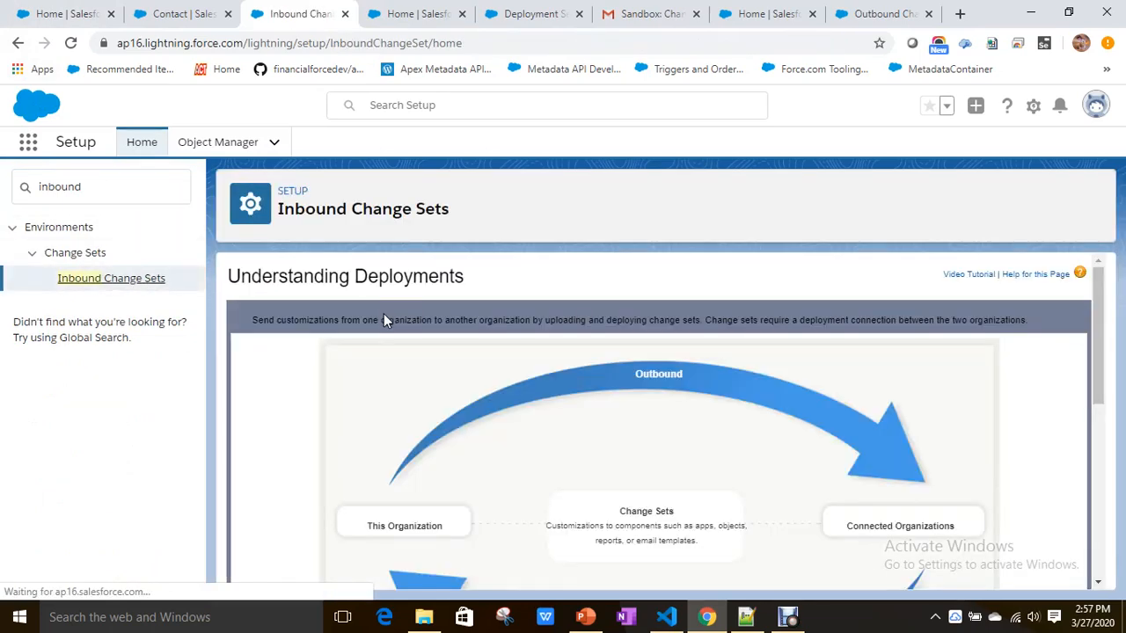
Continue past the deployment introduction to the Inbound Change Sets list and open the Release_V1.0 change set from UAT
scroll(387, 314, down, 5)
click(258, 557)
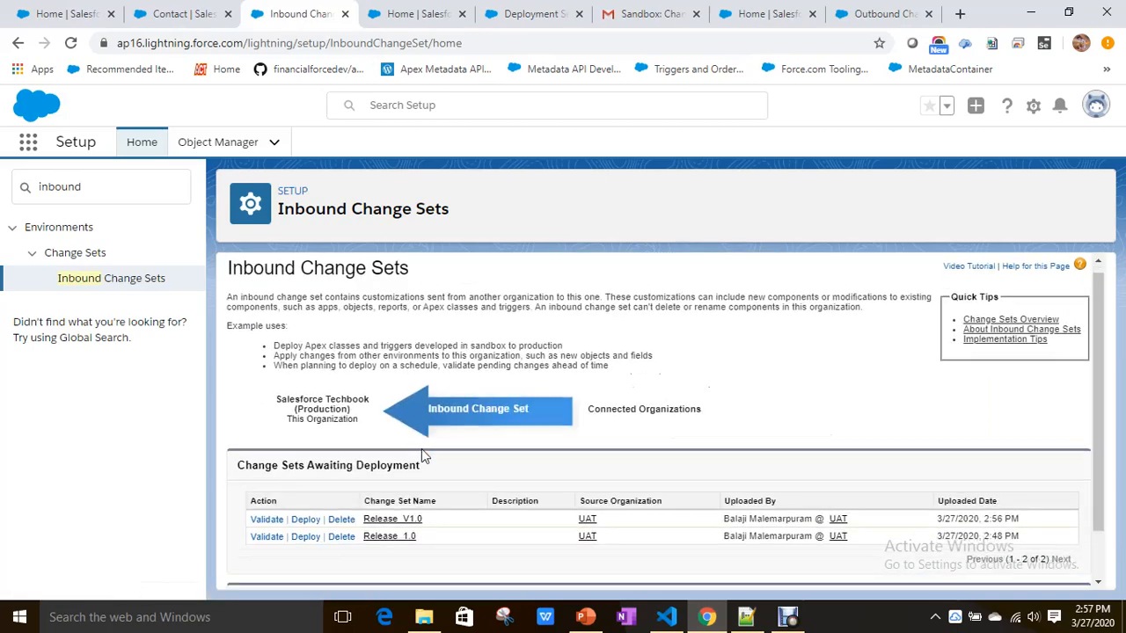
scroll(421, 449, down, 1)
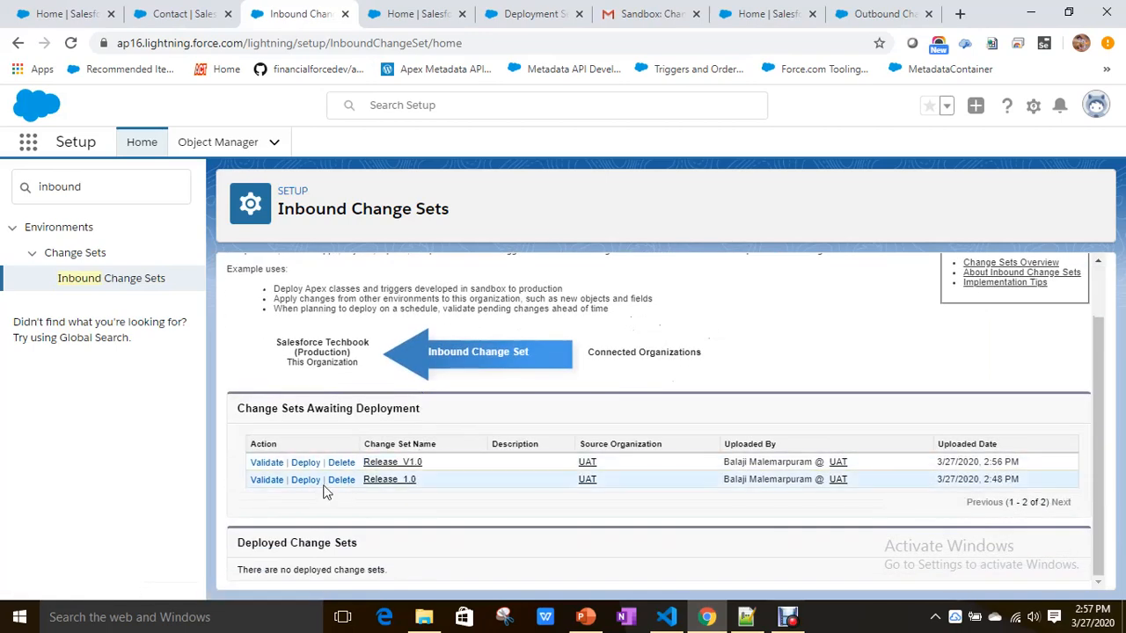
click(405, 466)
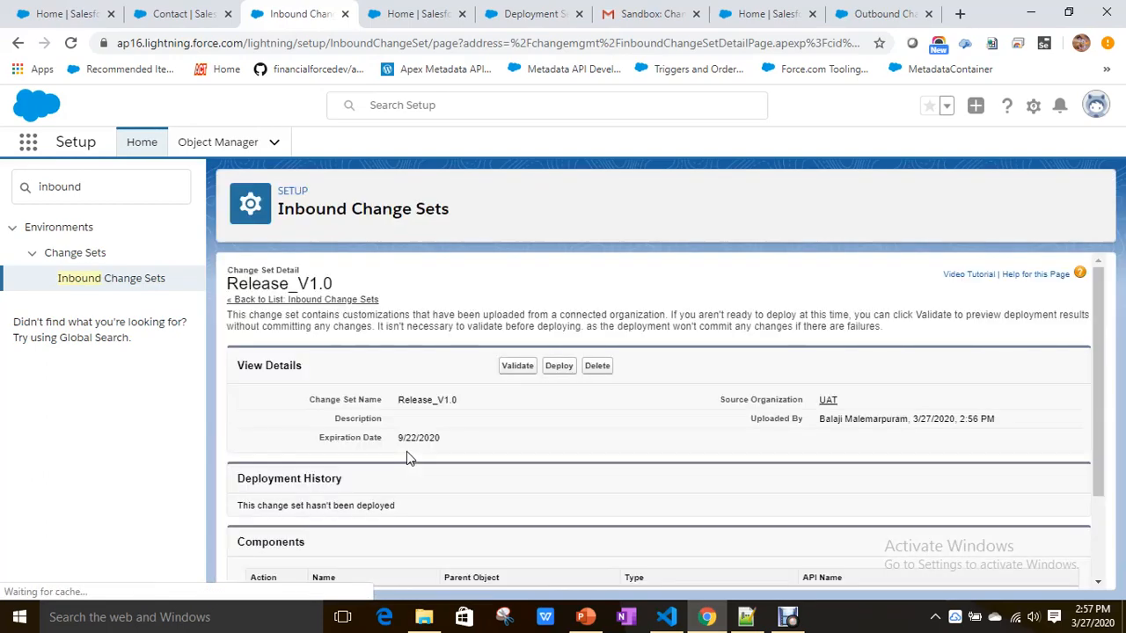
scroll(405, 449, down, 3)
scroll(564, 433, up, 2)
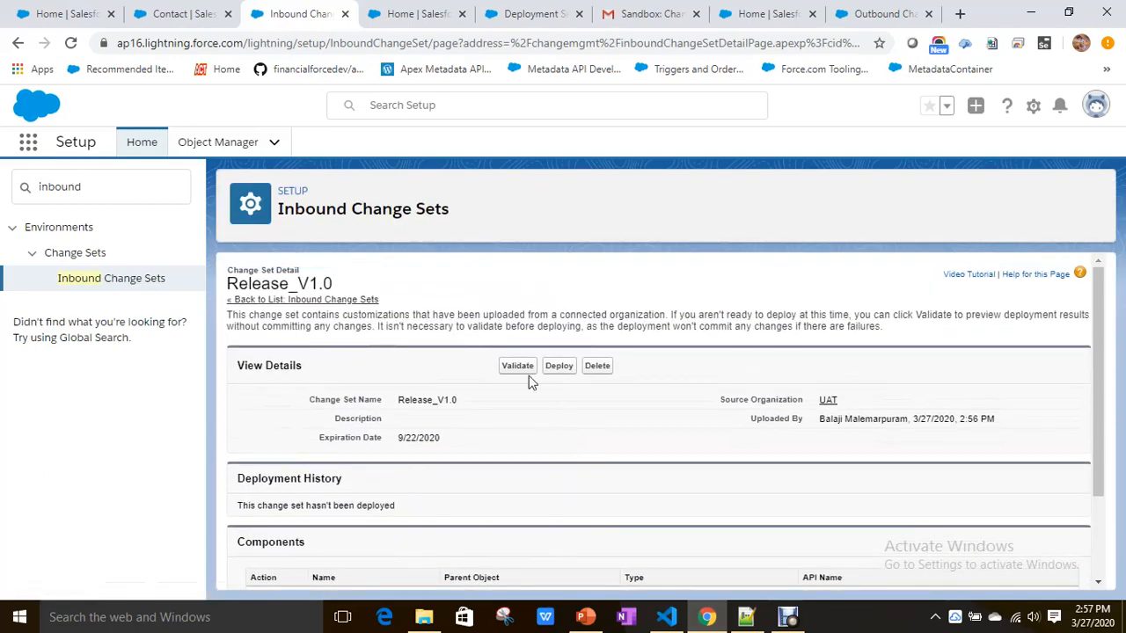
Validate the Release_V1.0 inbound change set with the Default test option
click(518, 366)
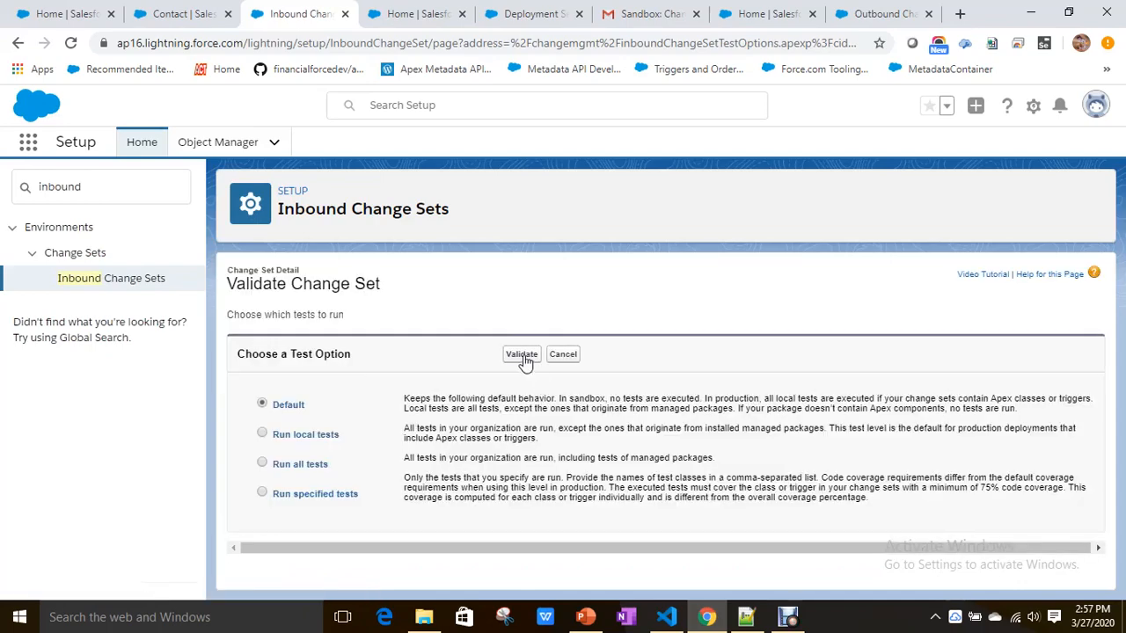
click(521, 358)
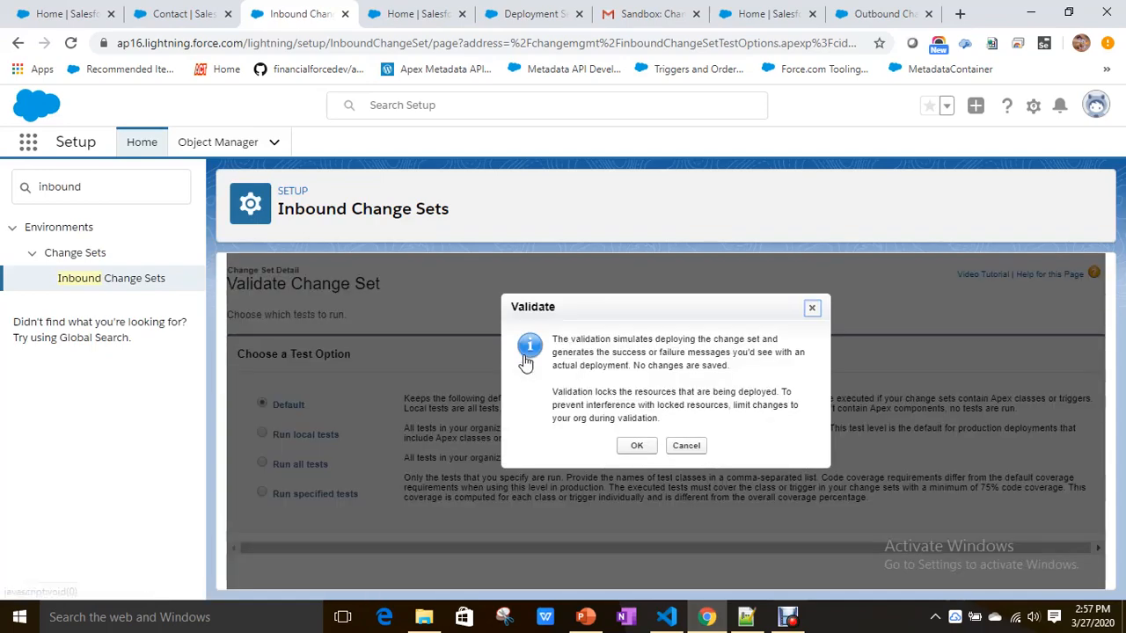
click(636, 446)
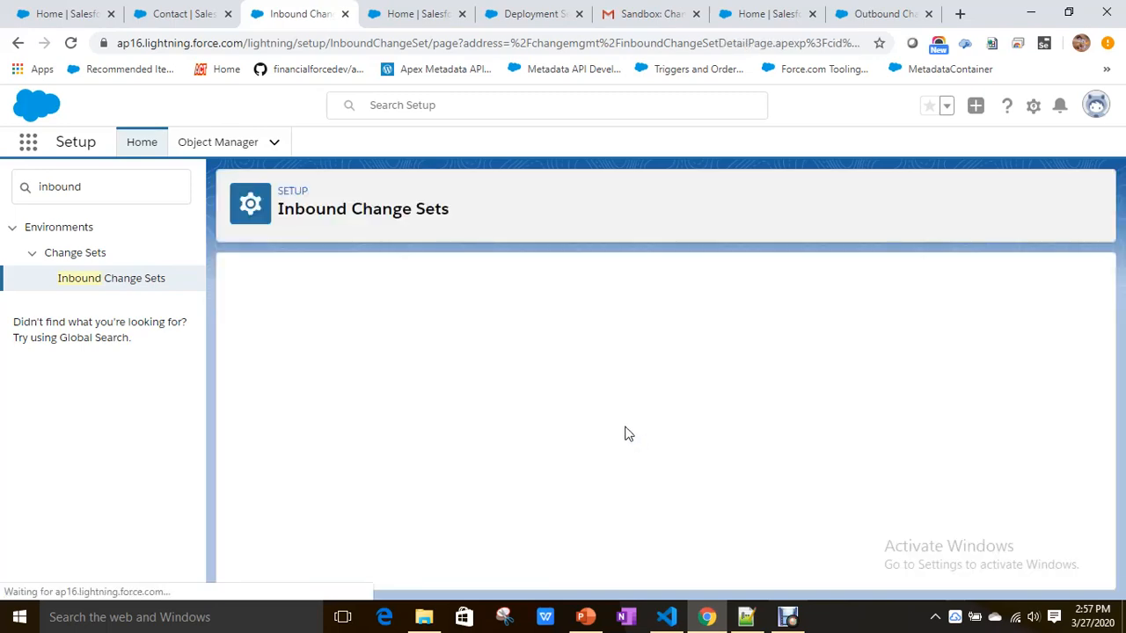
Open the Deployment Status page and check the validation result of Release_V1.0
scroll(628, 434, down, 2)
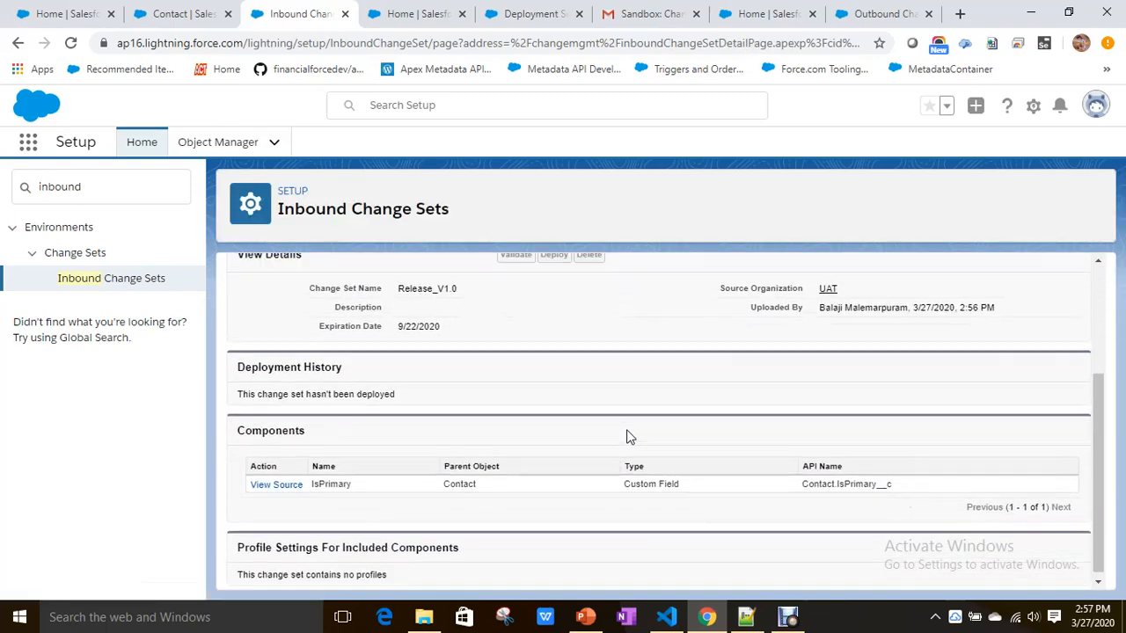
scroll(628, 434, up, 3)
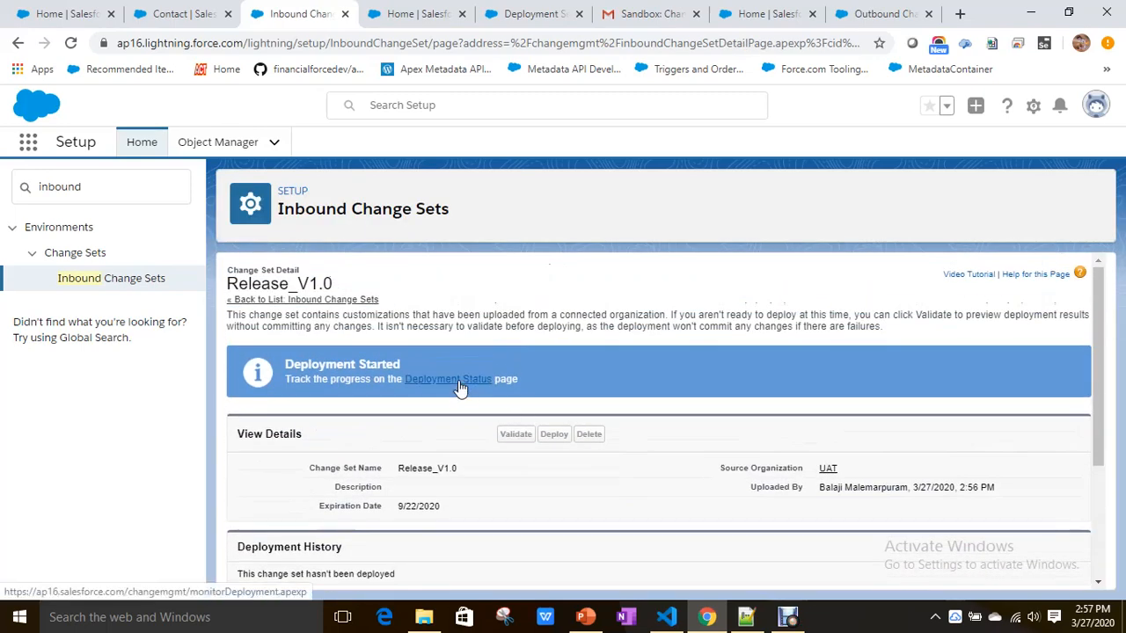
click(459, 383)
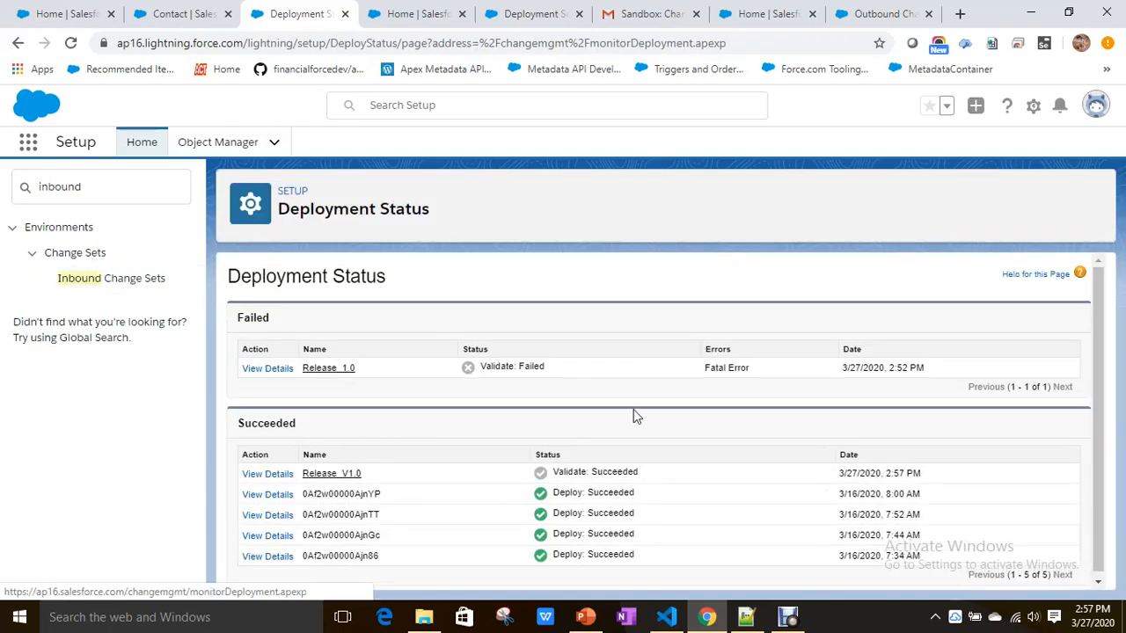
click(350, 480)
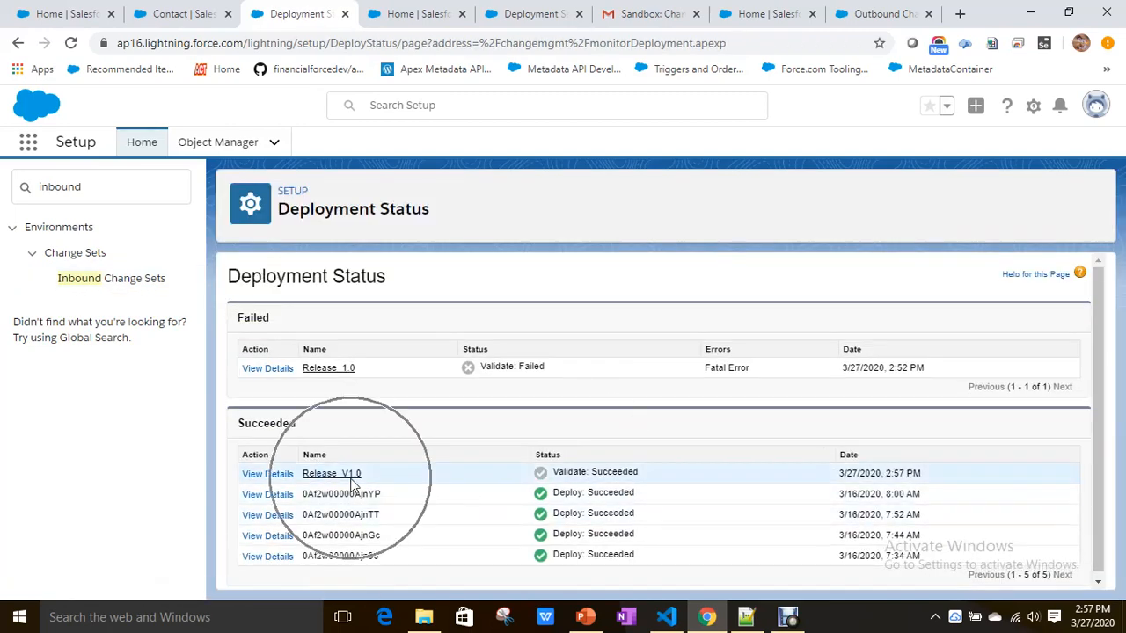
key(ctrl)
key(ctrl)
key(ctrl)
key(ctrl)
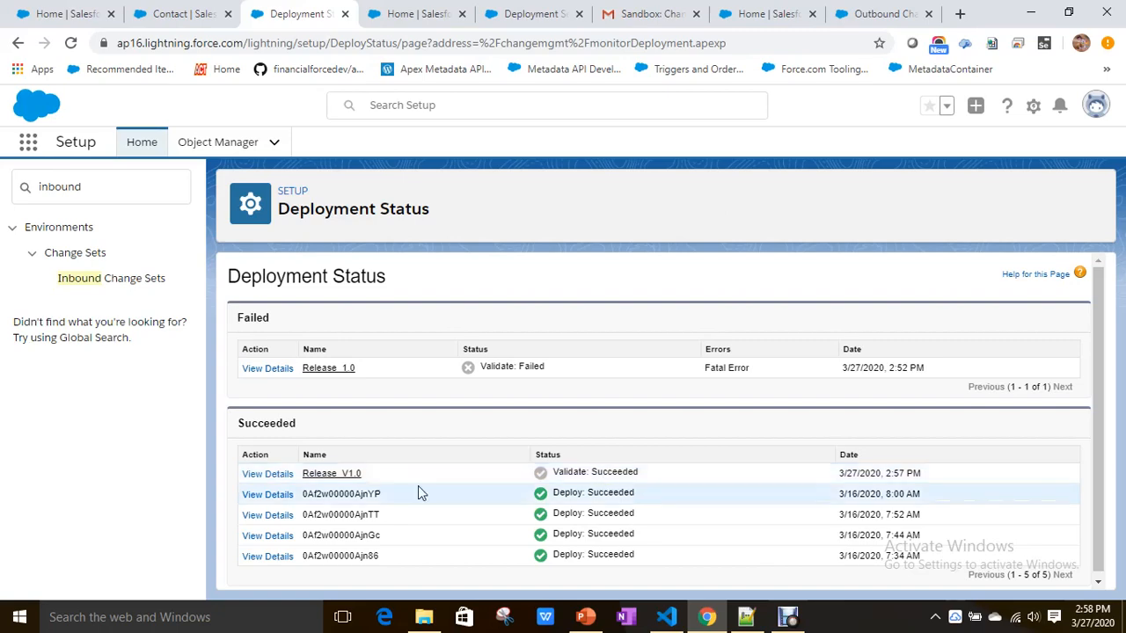
Reopen the validated Release_V1.0 change set and deploy it to production with the Default test option
click(332, 475)
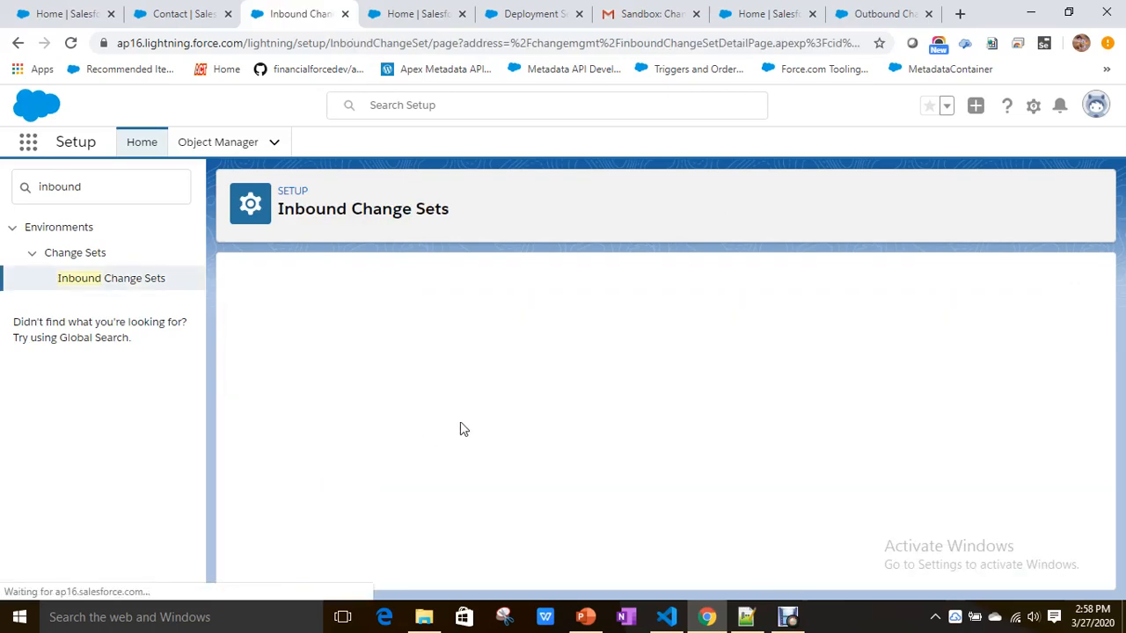
scroll(528, 413, down, 3)
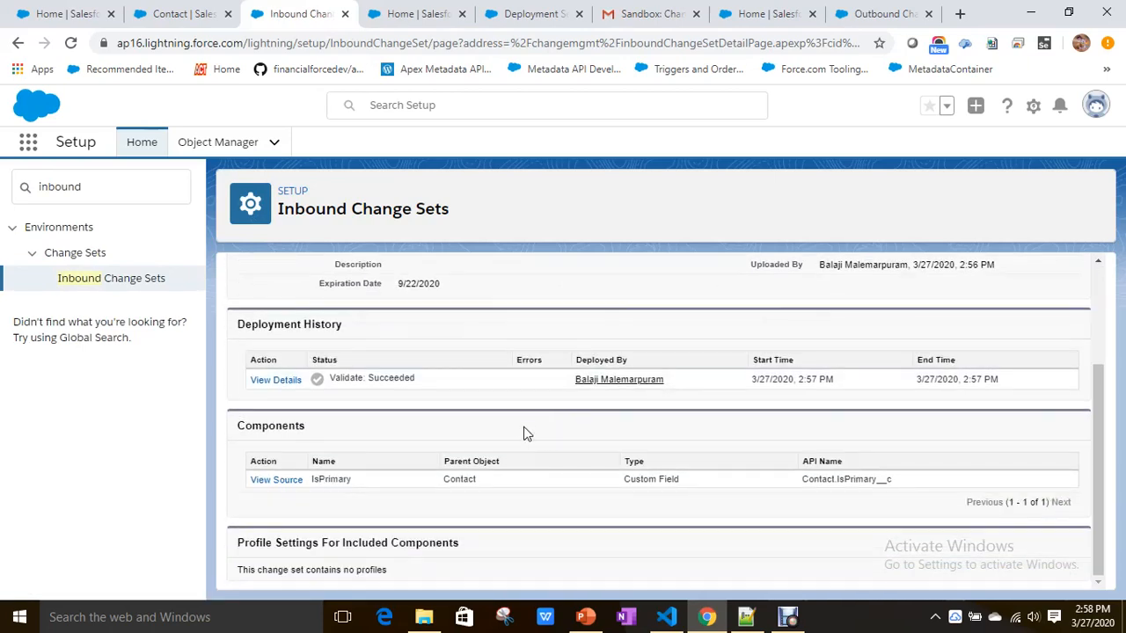
scroll(443, 412, up, 2)
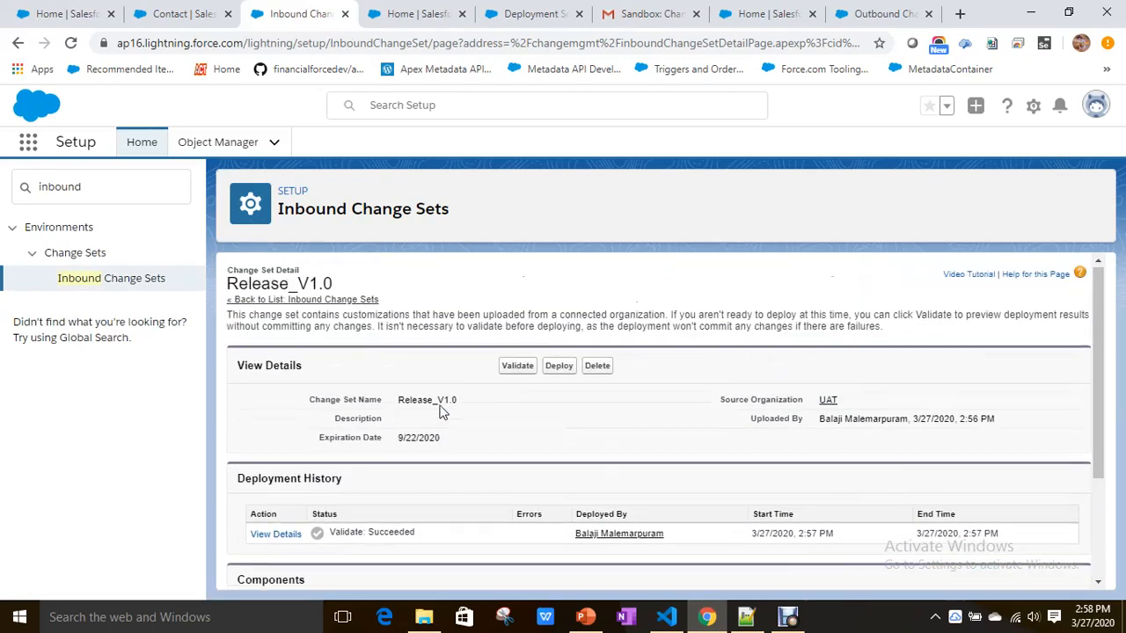
click(560, 373)
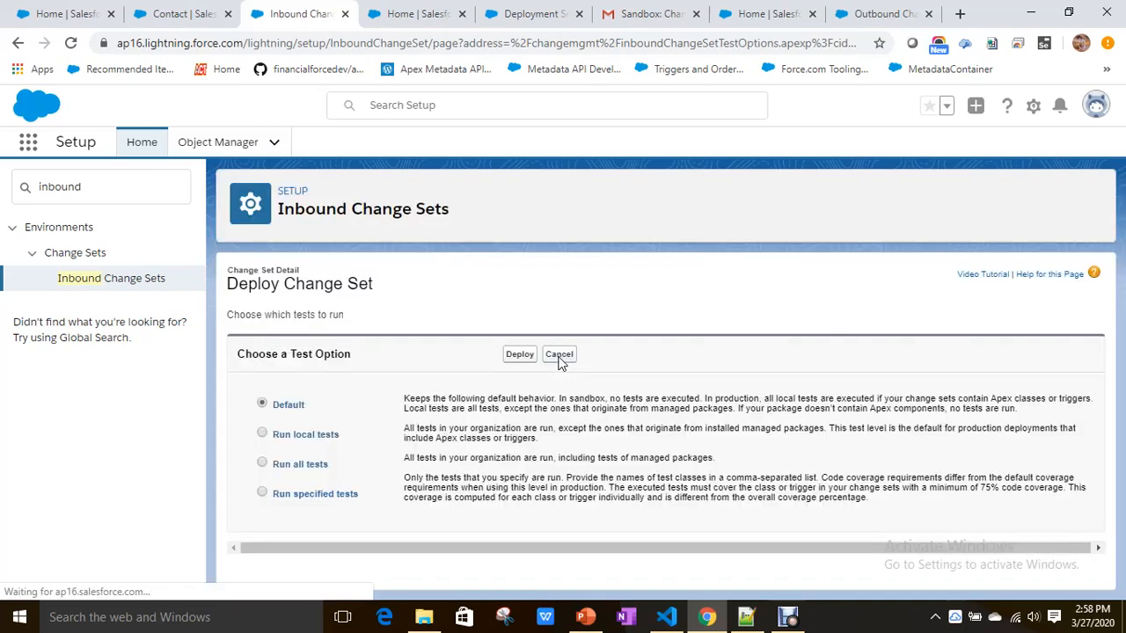
click(519, 355)
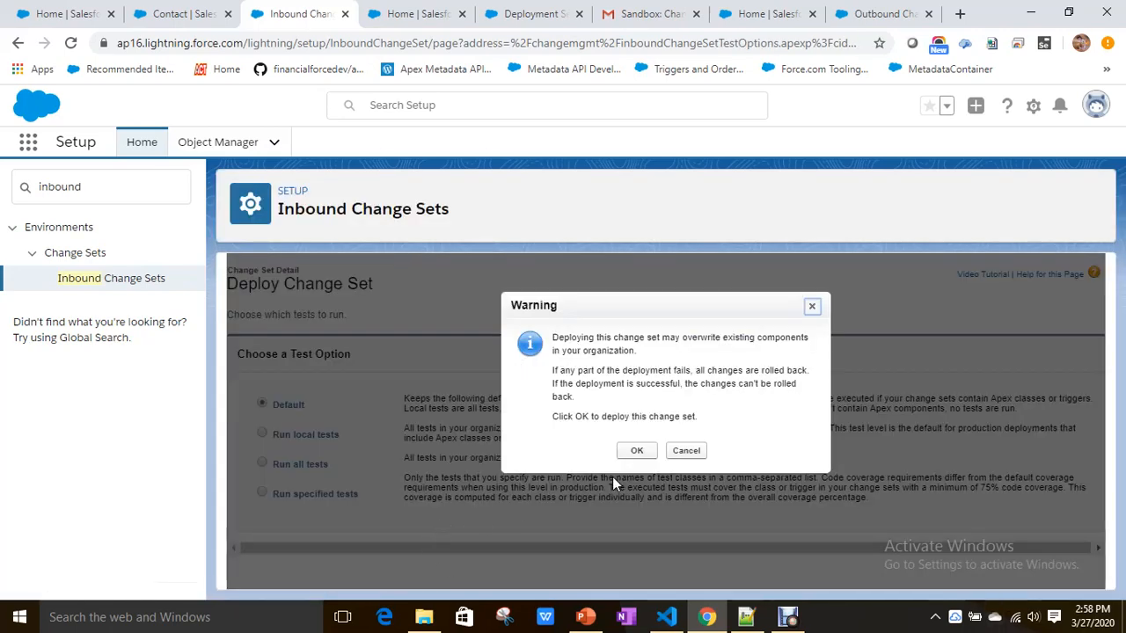
click(635, 450)
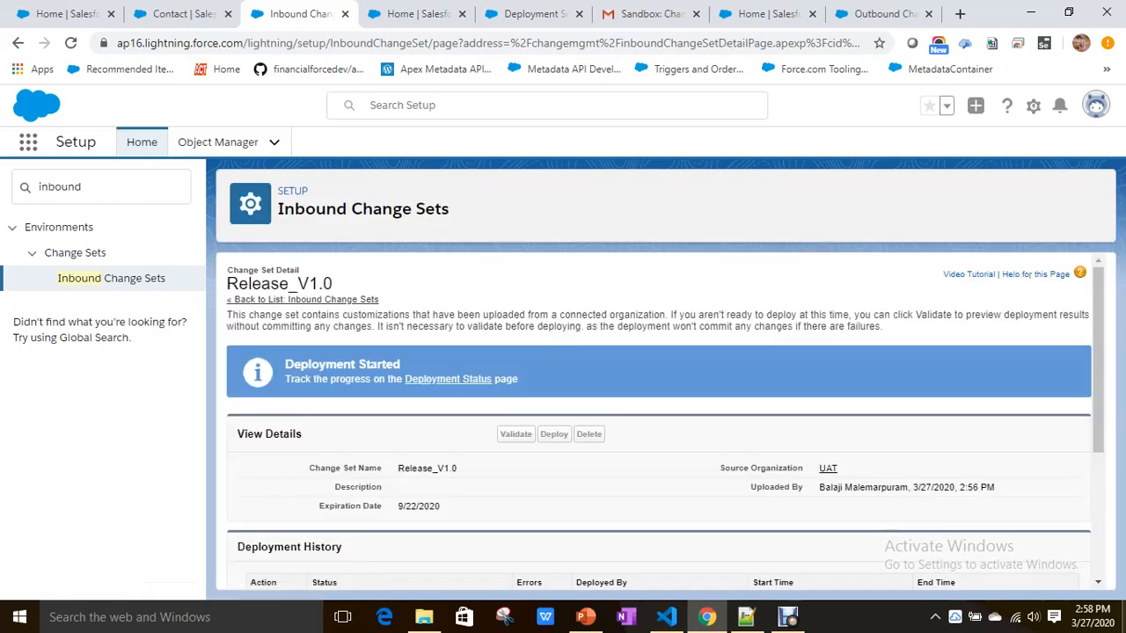
Review the change set's deployment history and check the Release_V1.0 deployment result on the Deployment Status page
scroll(638, 343, down, 3)
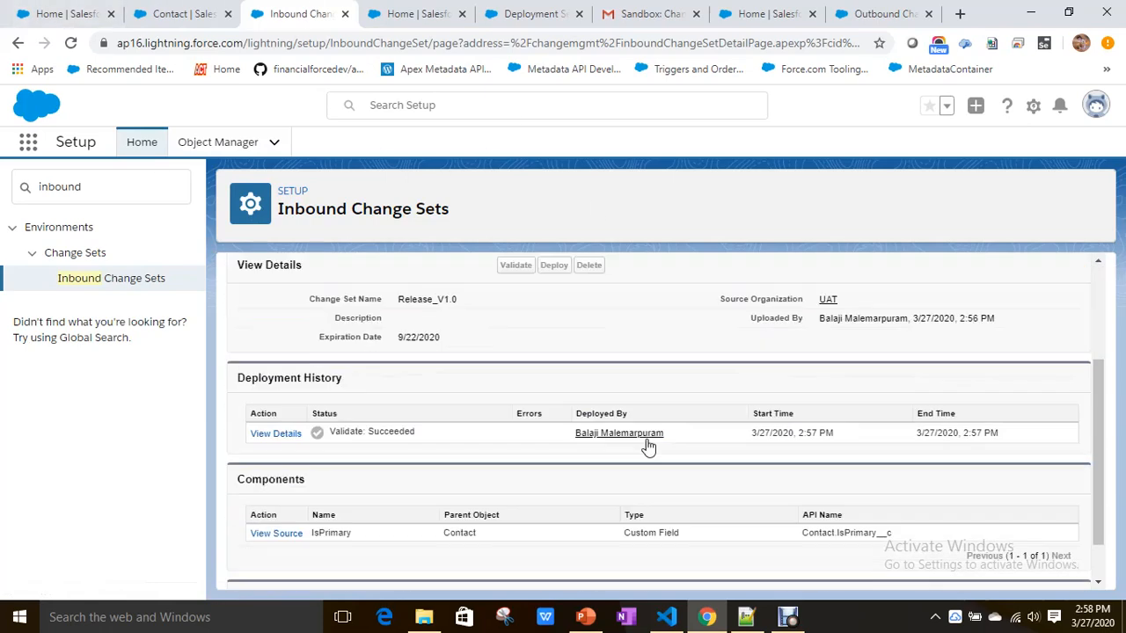
scroll(645, 440, up, 2)
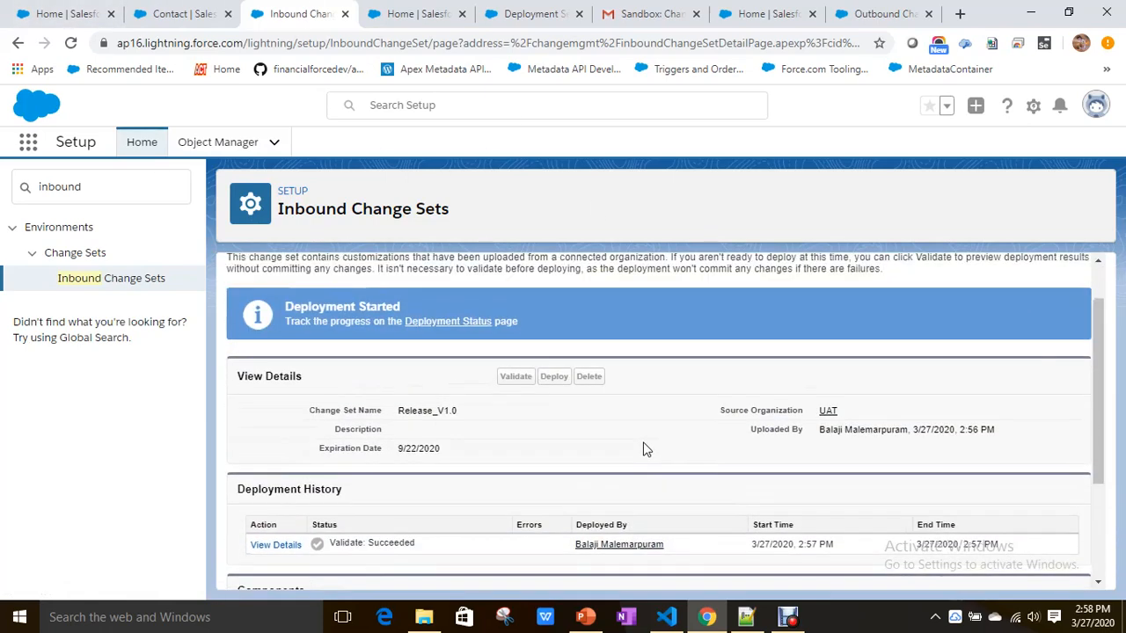
click(471, 321)
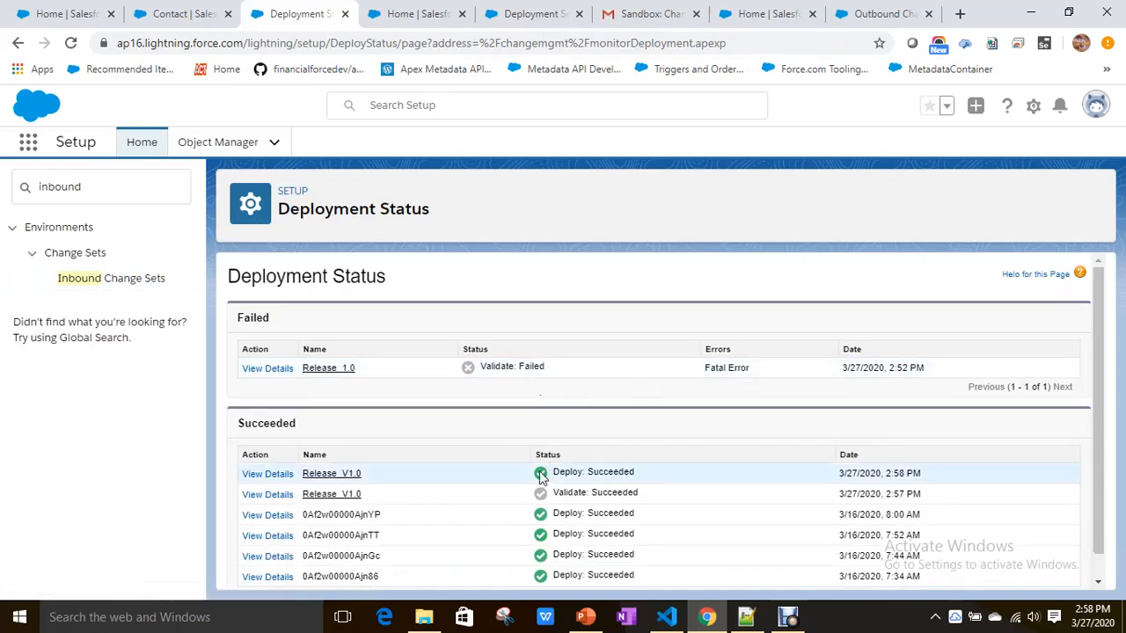
drag(557, 497, 634, 473)
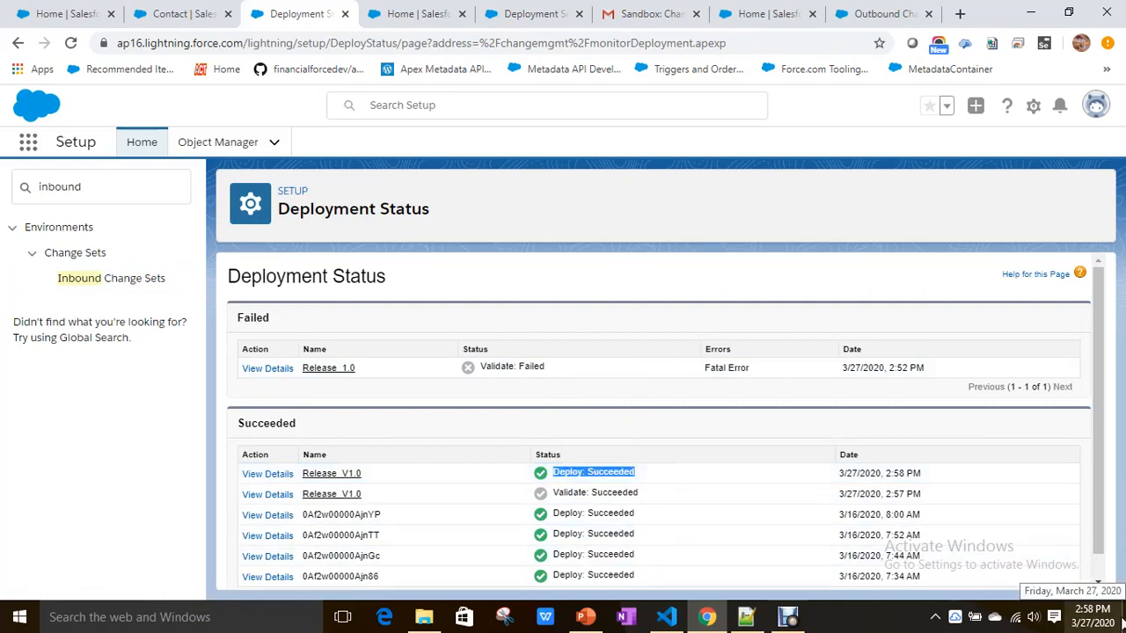
Refresh the Contact object's Fields & Relationships in production, search for "IsPri" and open the IsPrimary field
click(202, 14)
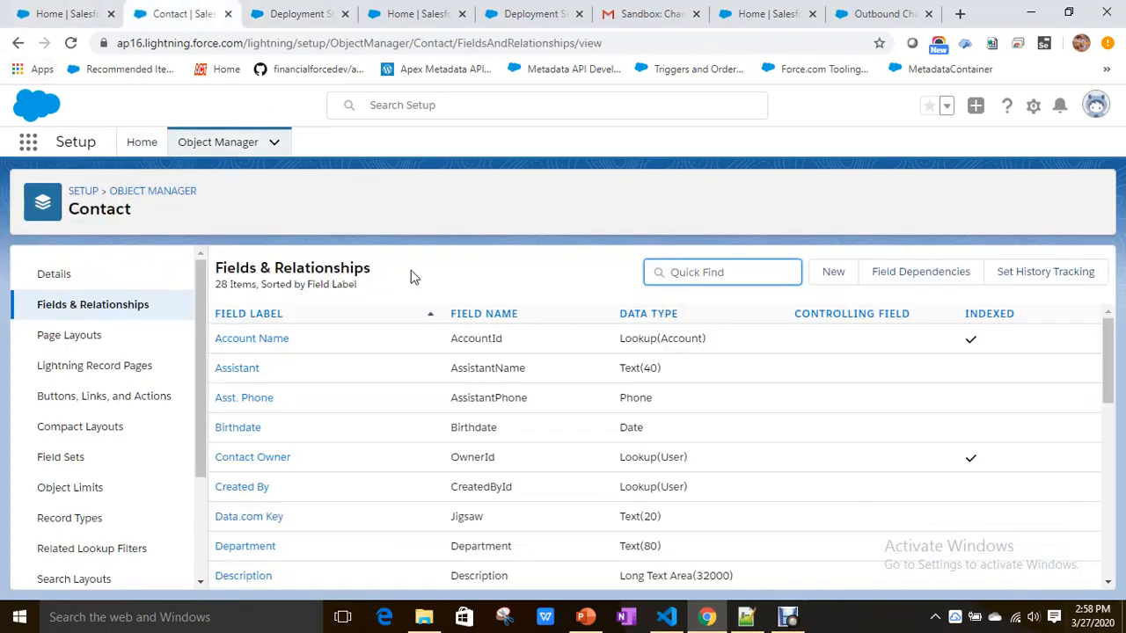
key(ctrl)
click(70, 42)
text(IsPri)
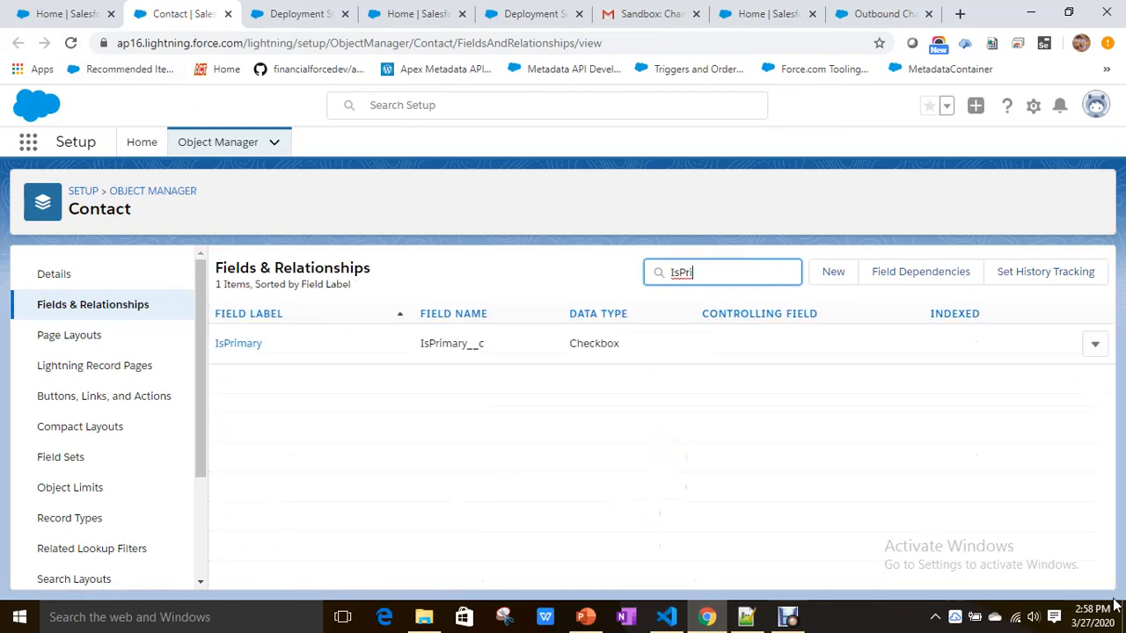
click(243, 345)
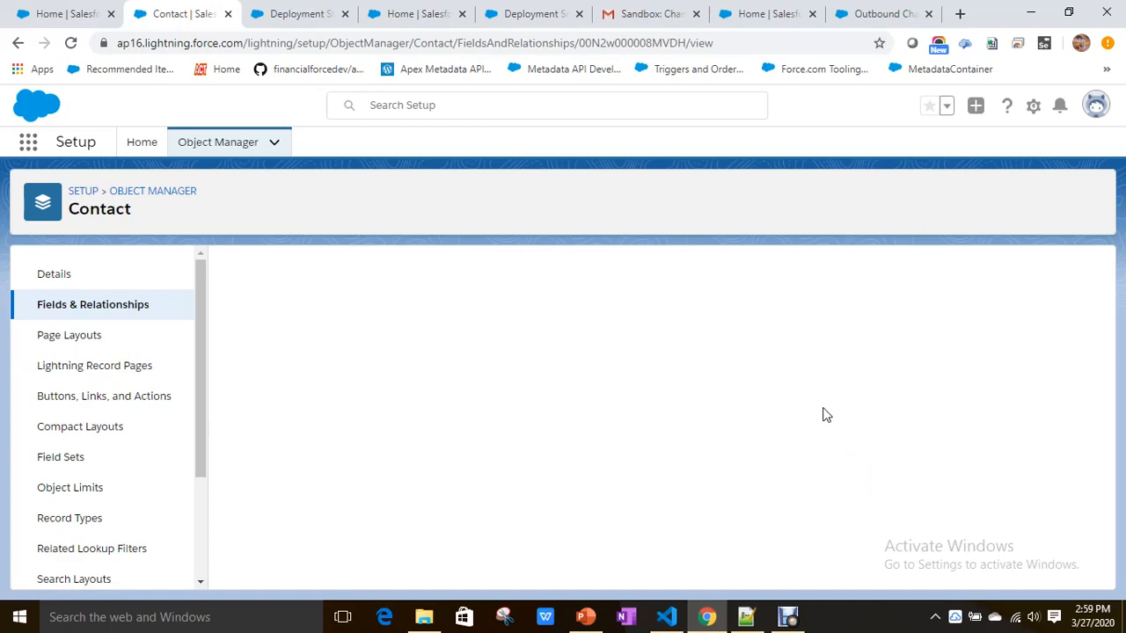
Examine the IsPrimary field's definition in production, including its last-modified date and time
scroll(825, 412, down, 4)
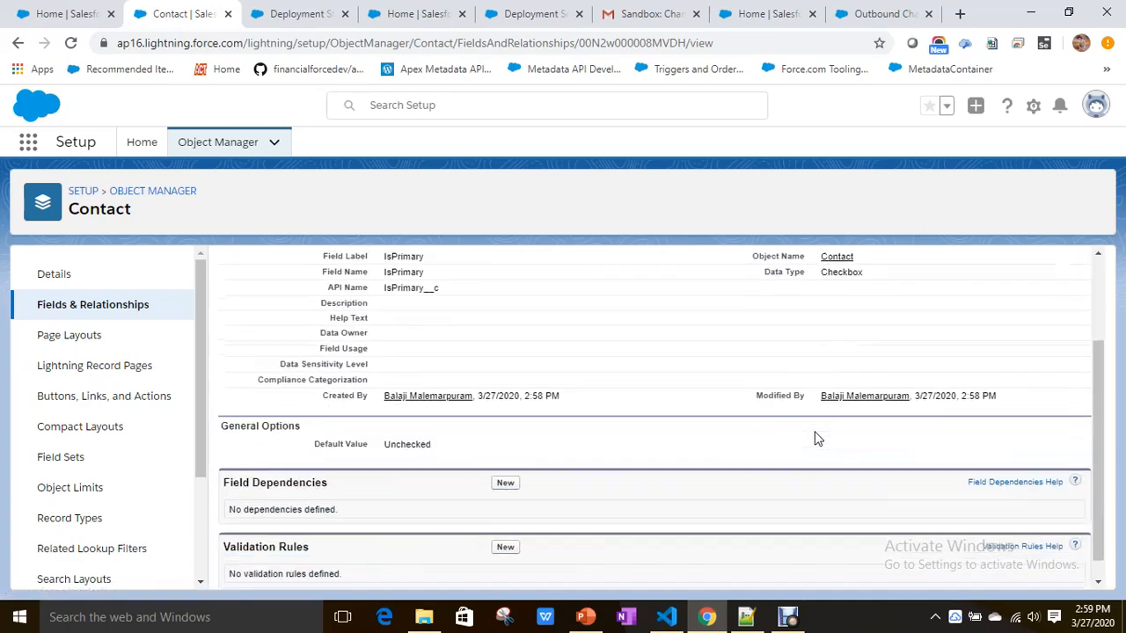
drag(916, 374, 1001, 382)
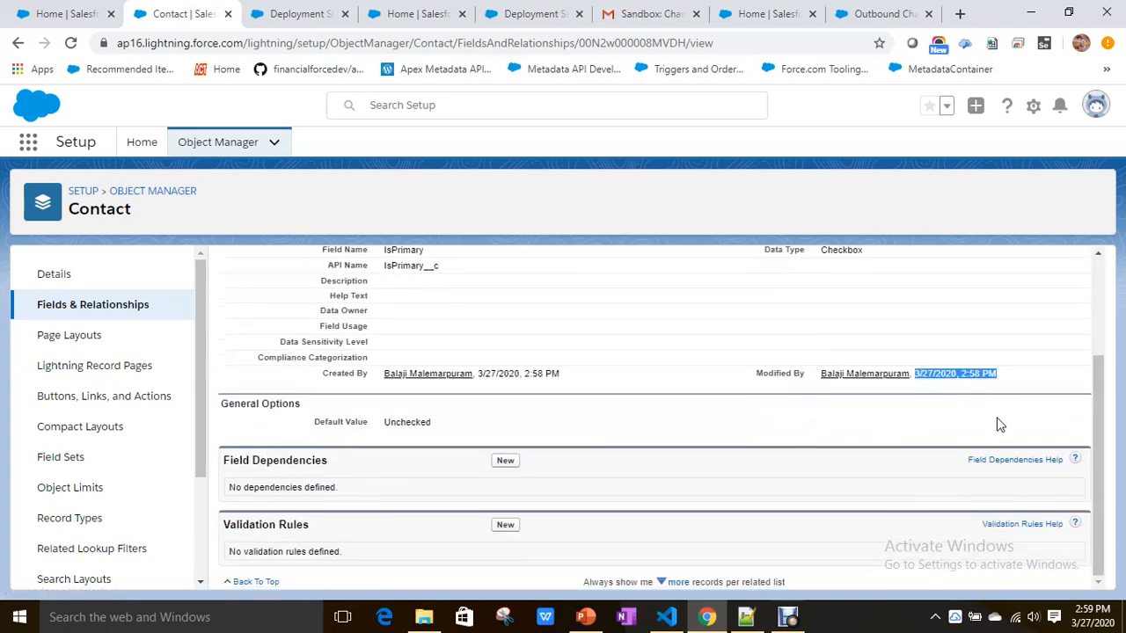
click(999, 421)
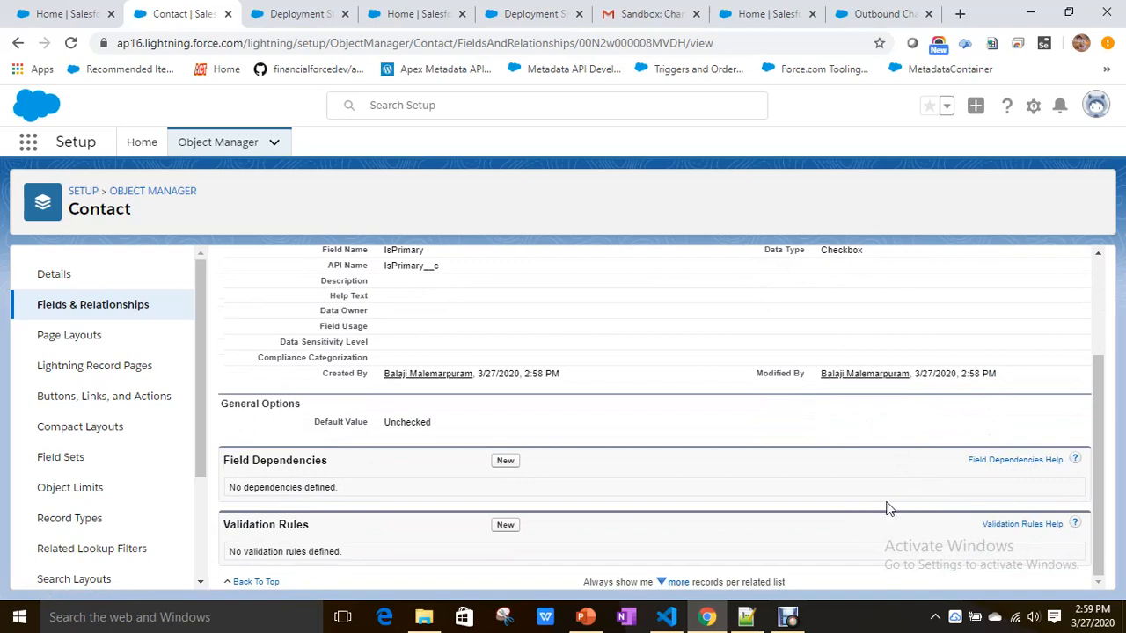
scroll(885, 510, up, 3)
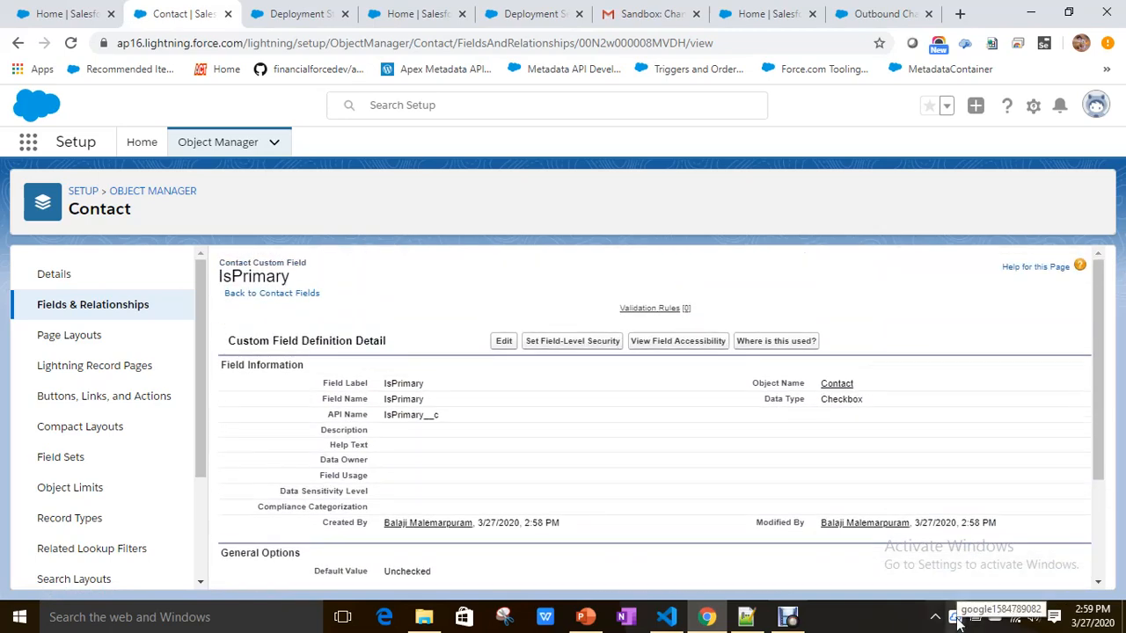
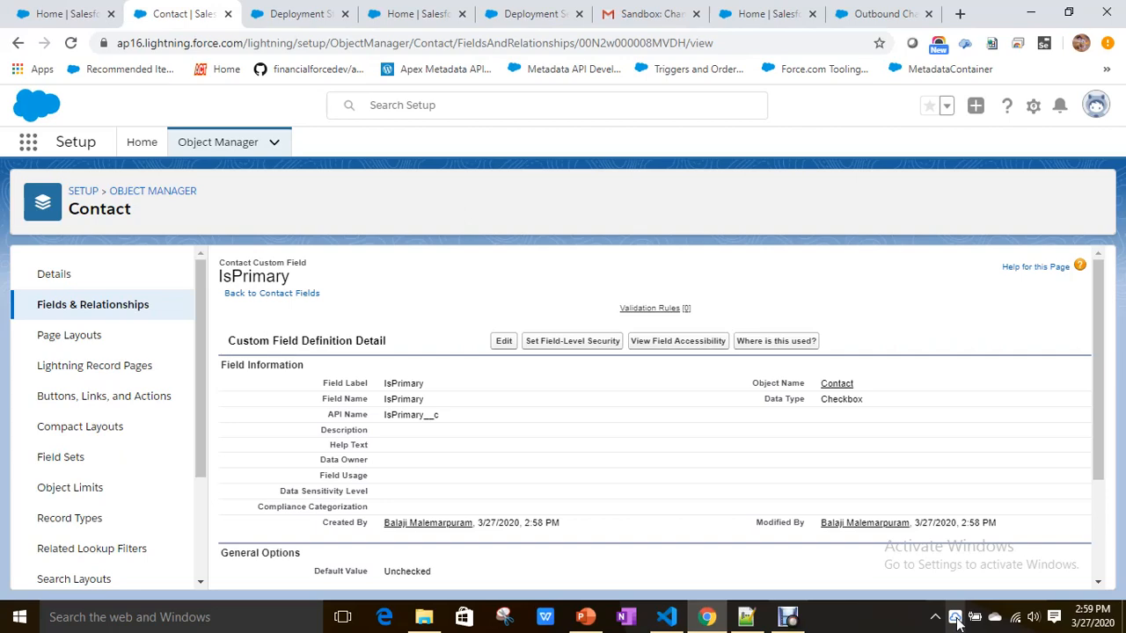
Switch to the Notepad++ notes and duplicate the UAT sandbox username below the Sandbox entries, leaving a blank line between
click(341, 9)
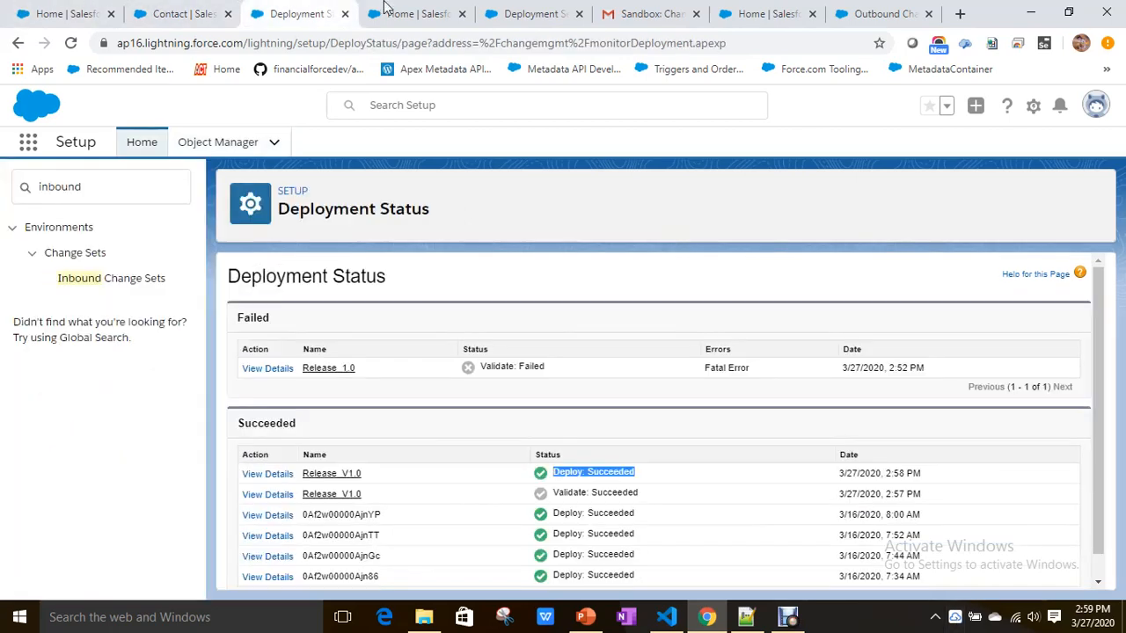
click(406, 10)
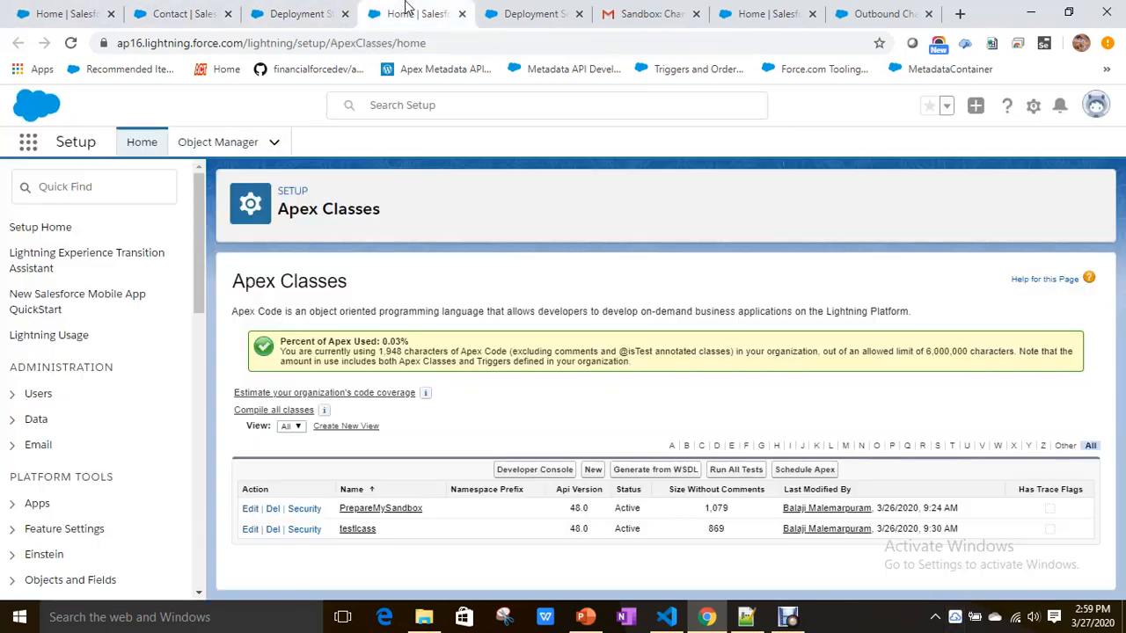
click(746, 616)
click(524, 311)
drag(540, 276, 24, 268)
key(ctrl+c)
click(590, 270)
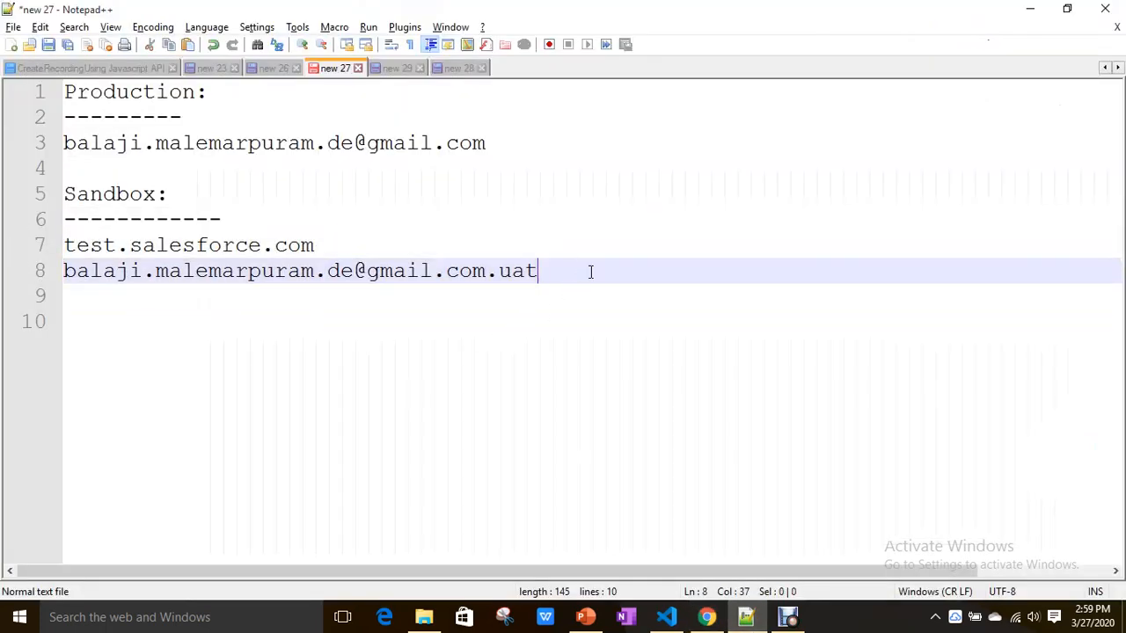
key(Return)
key(Return)
key(ctrl+v)
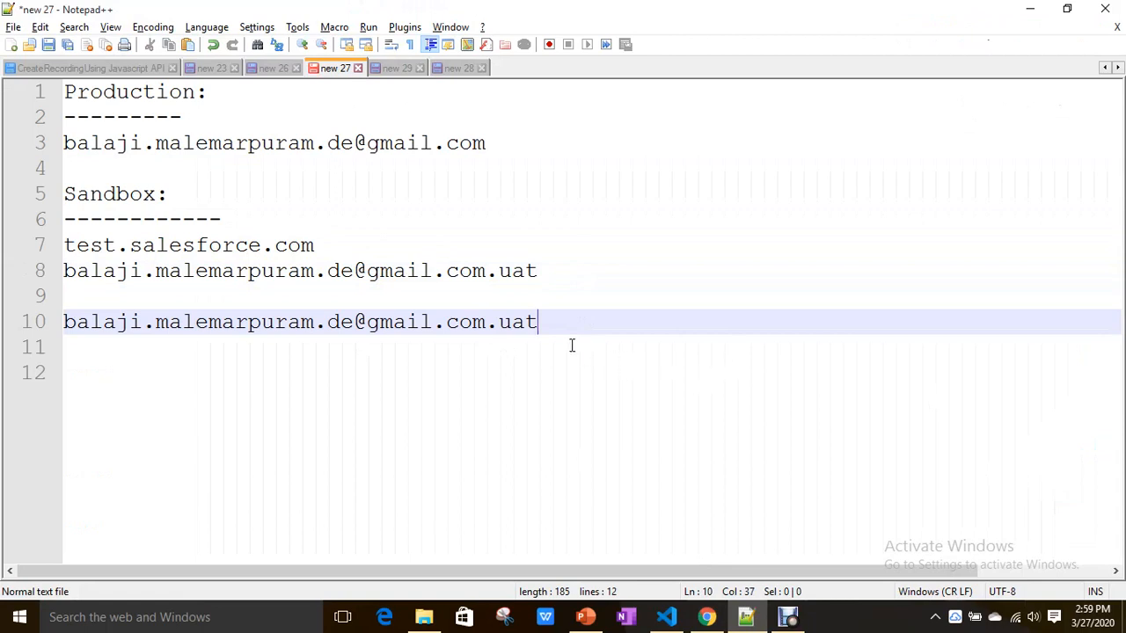
Change the duplicated username's suffix from uat to test1 and copy the whole username
double_click(522, 322)
text(test)
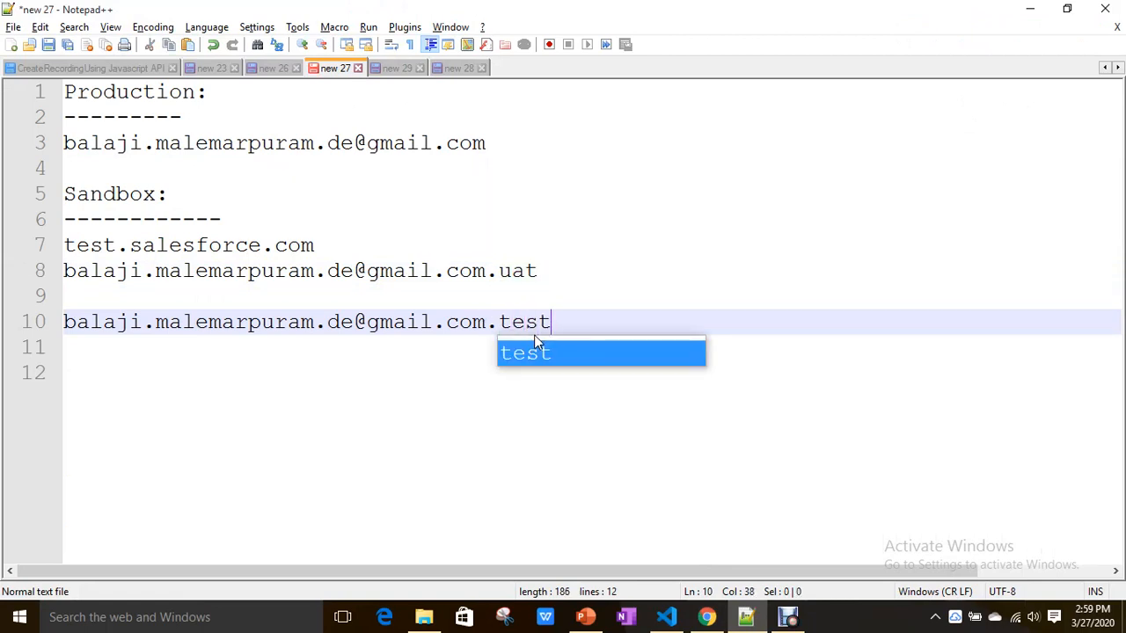
text(1)
drag(603, 322, 68, 322)
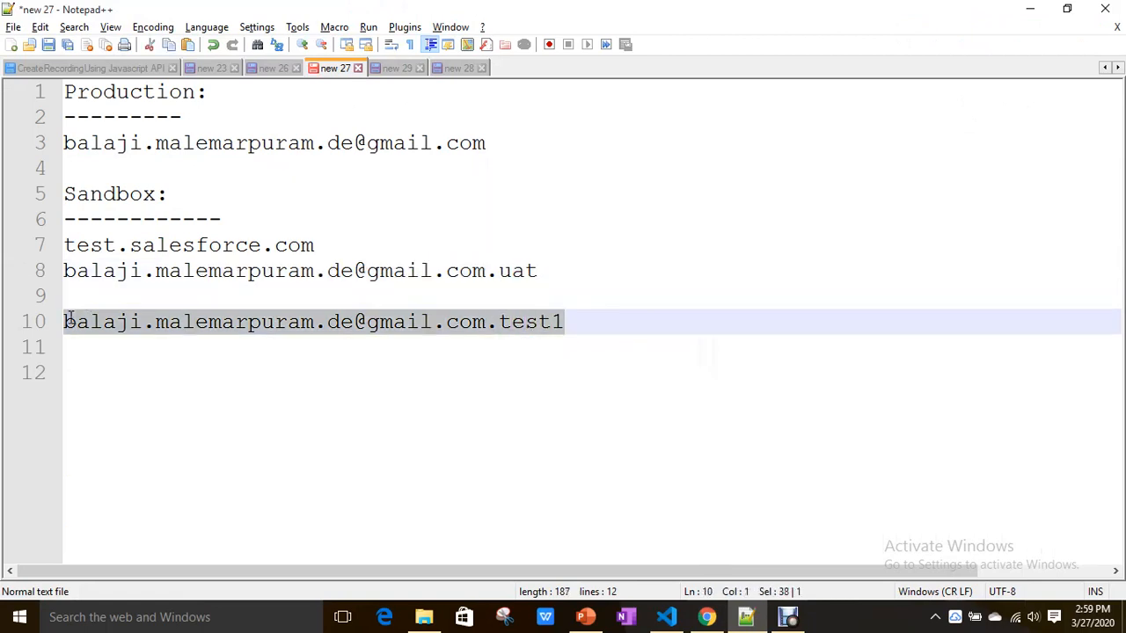
click(786, 304)
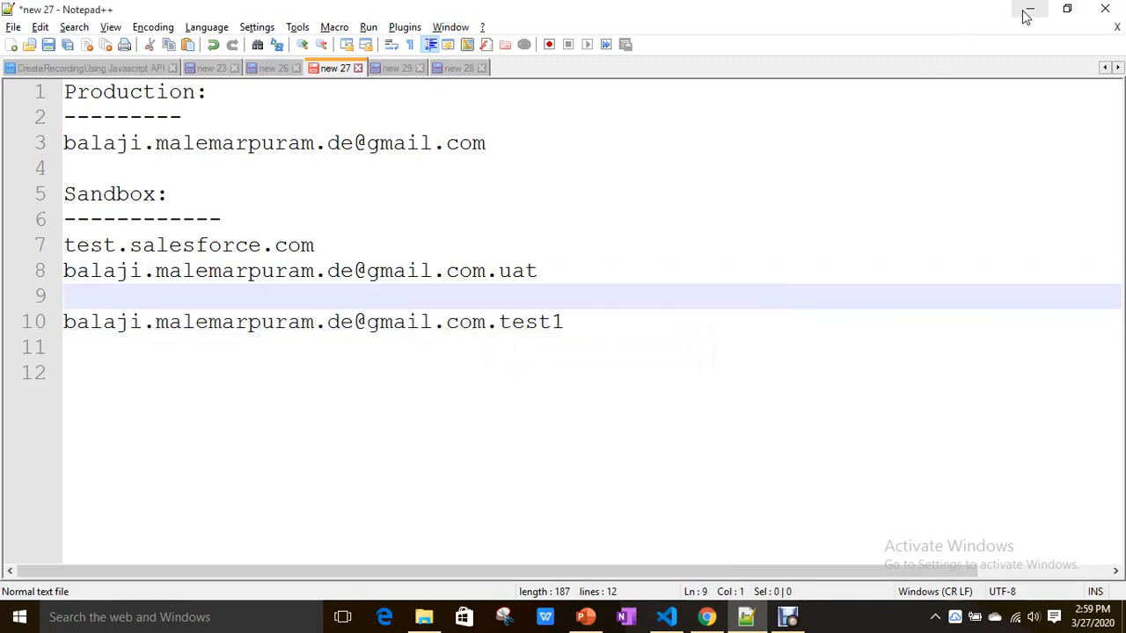
click(1028, 9)
Return to the production org in Chrome, log out, and close the login page and the first home page
click(240, 10)
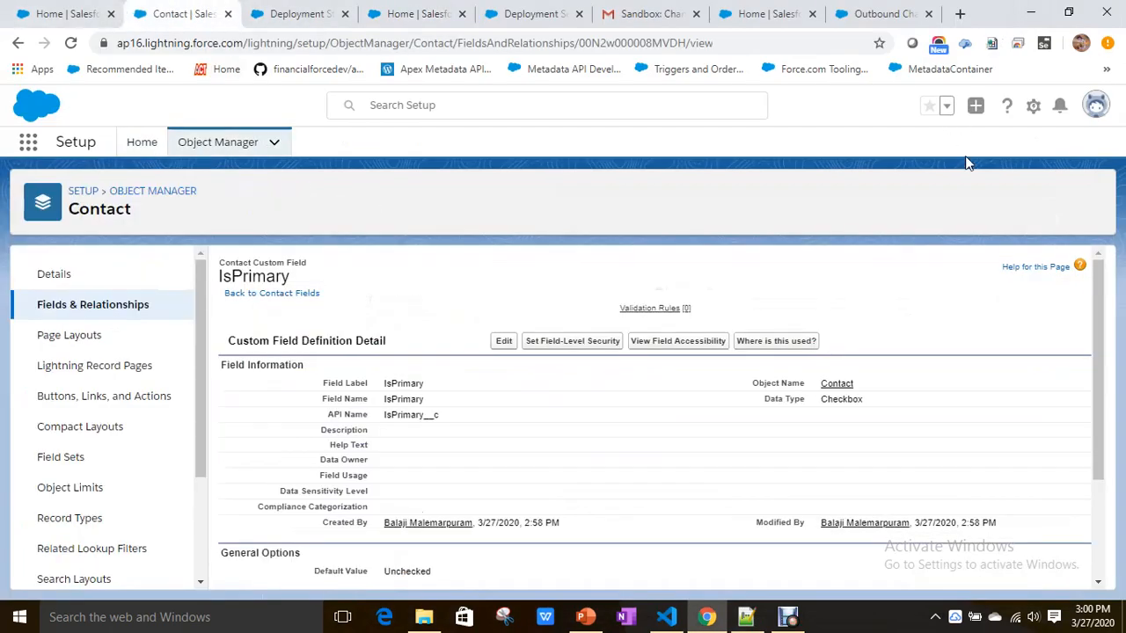
click(1097, 106)
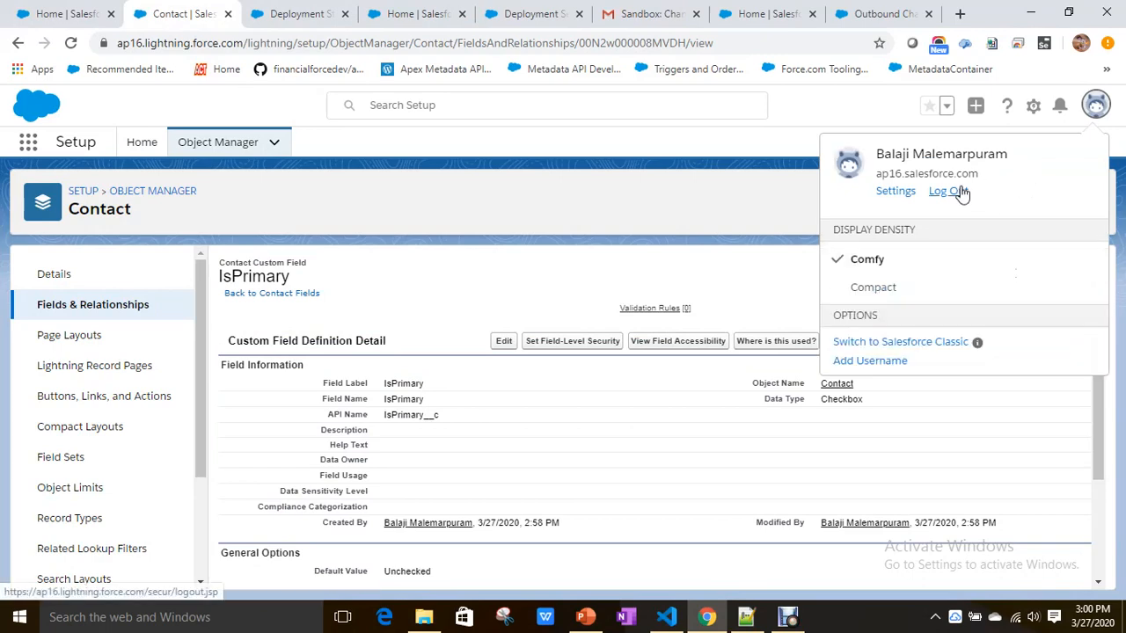
click(964, 192)
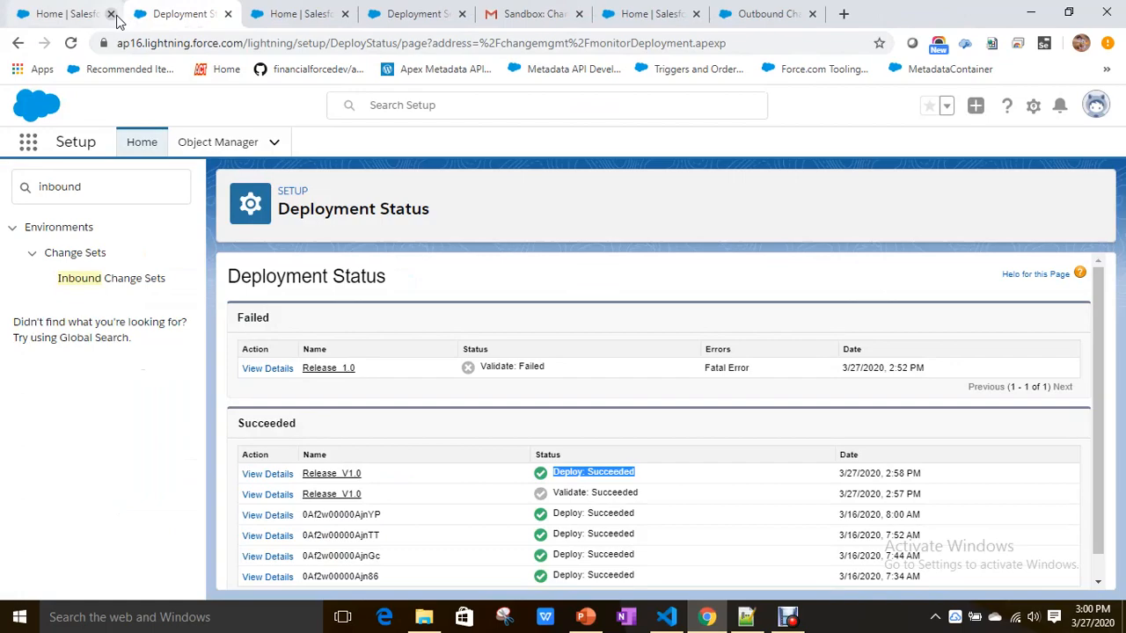
click(110, 15)
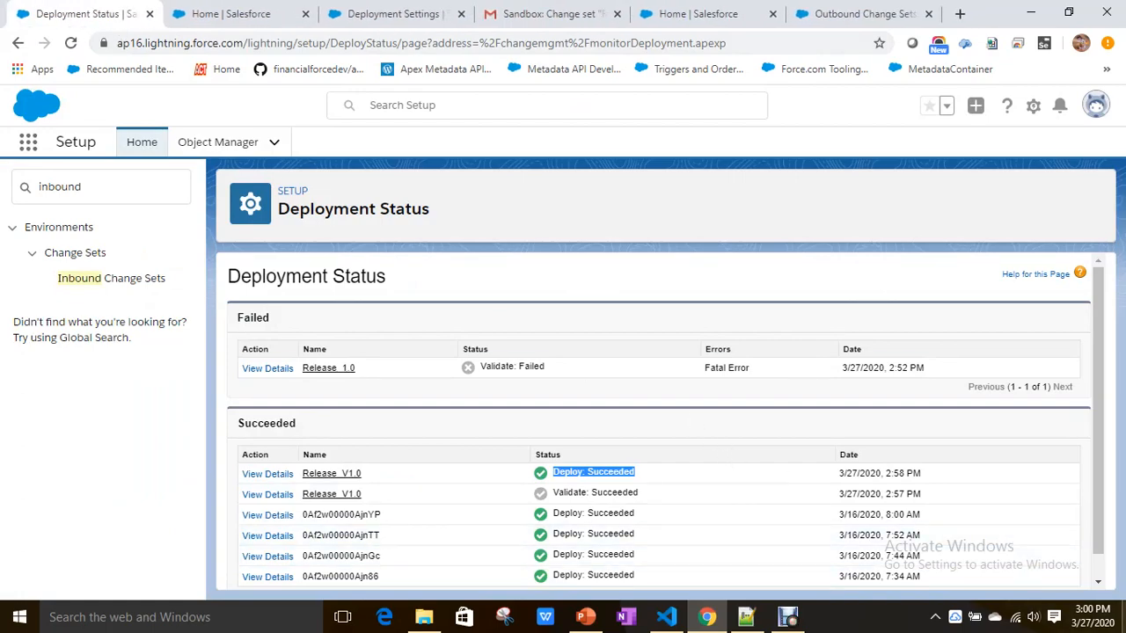
Open a new incognito window and go to test.salesforce.com
key(ctrl+shift+n)
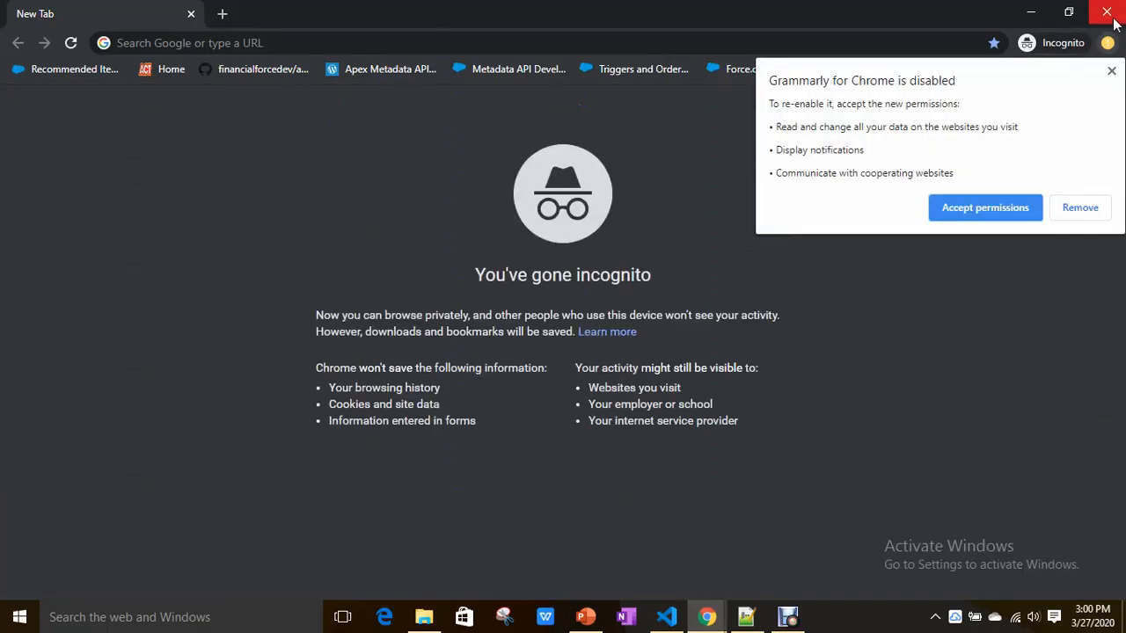
click(670, 35)
text(test.salesforce.com)
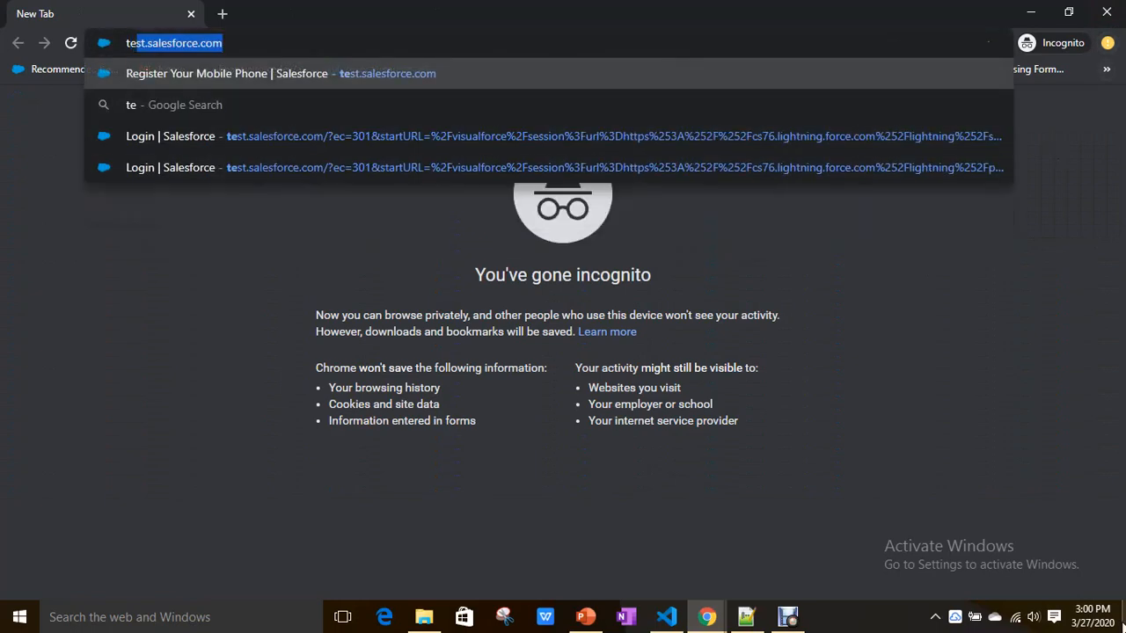
key(Return)
Enter the copied Test1 sandbox username and the account password, and log in to the sandbox
key(ctrl+v)
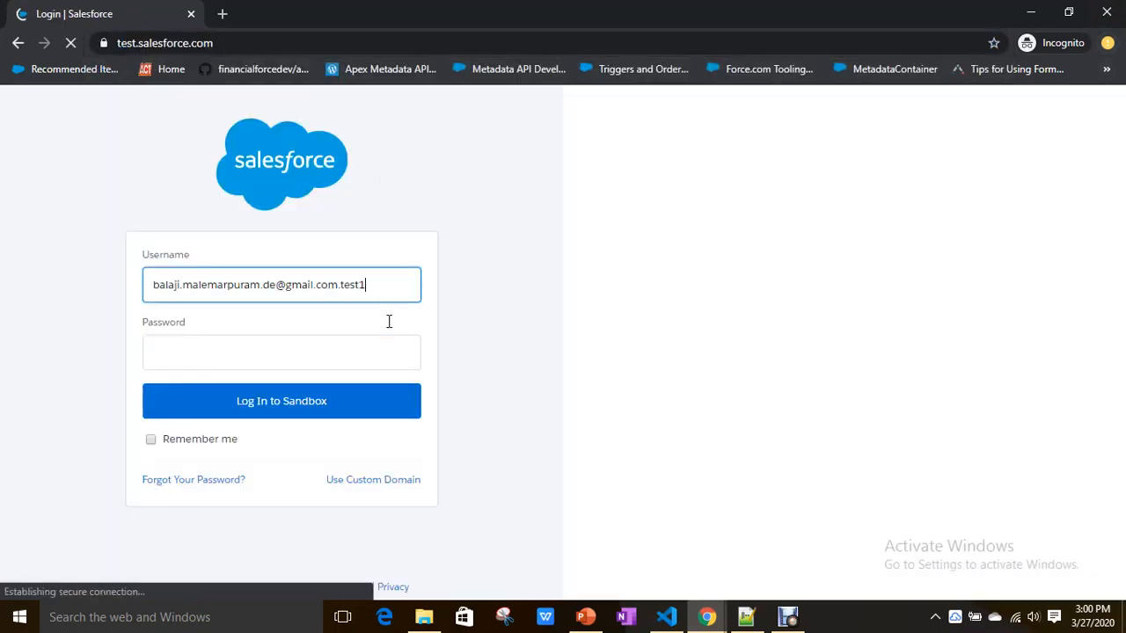
click(360, 343)
text(•)
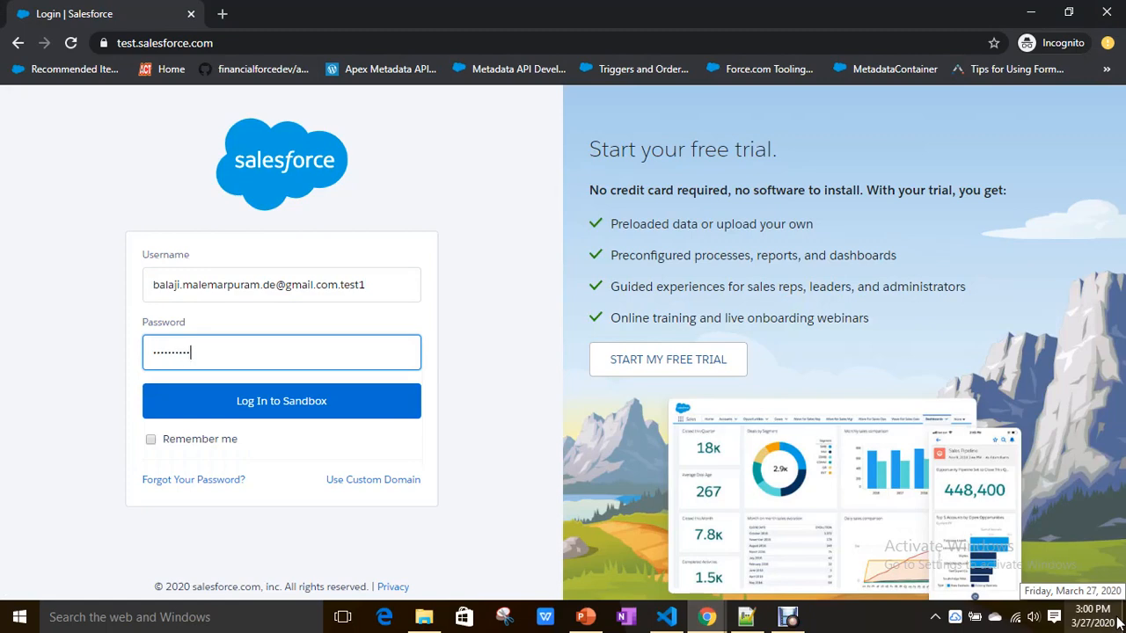
key(Return)
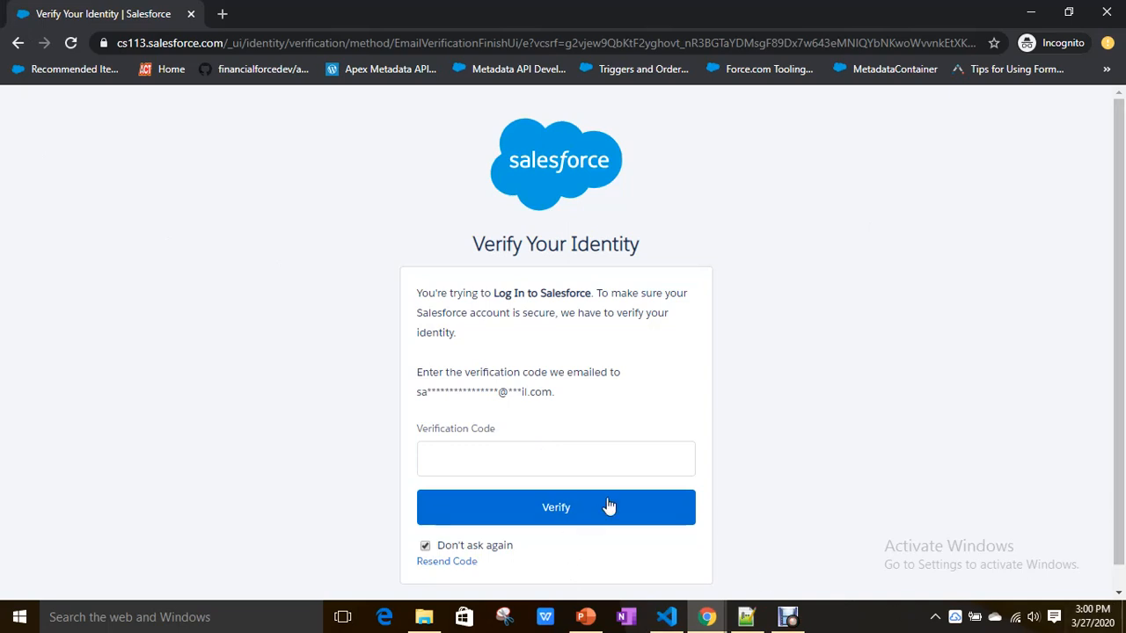
Enter the emailed verification code and verify the identity to finish the sandbox login
click(598, 466)
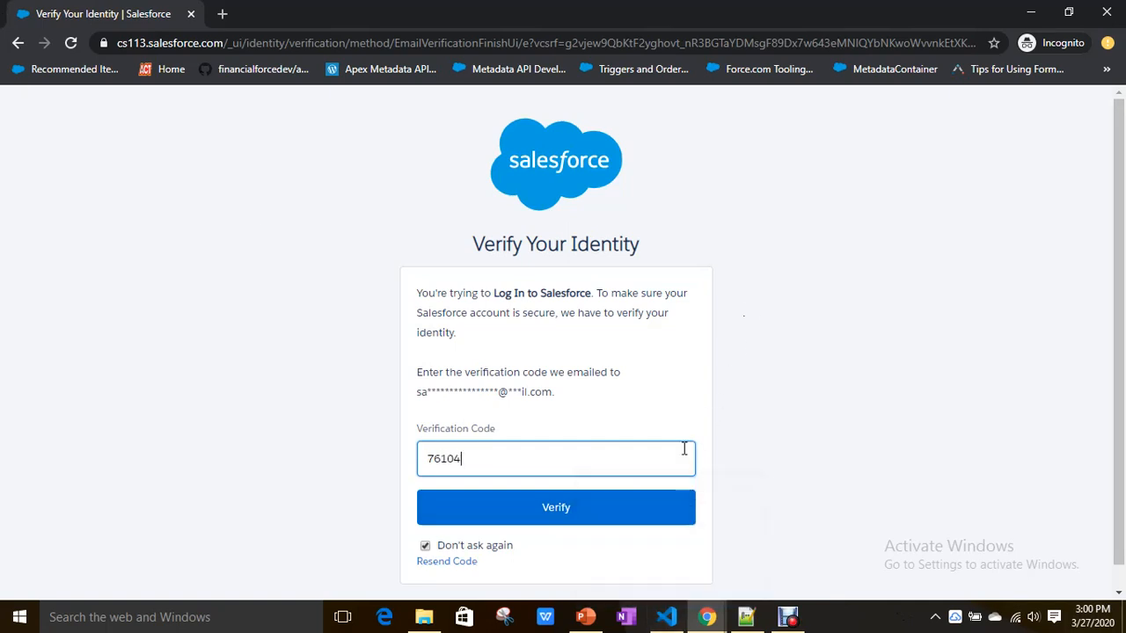
click(570, 507)
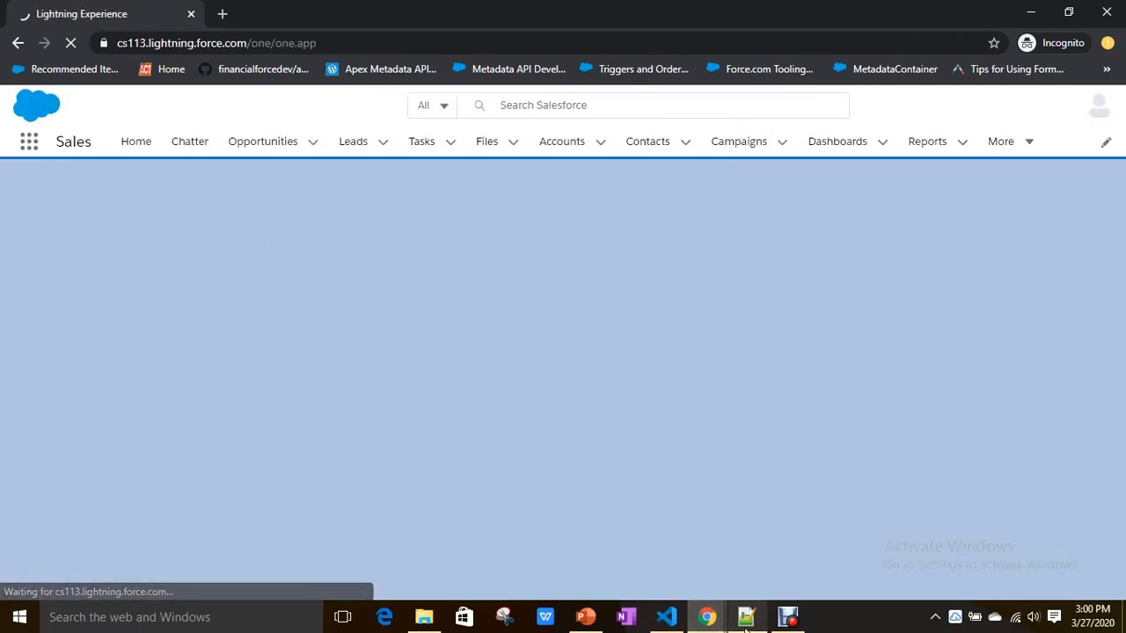
mouse_move(745, 628)
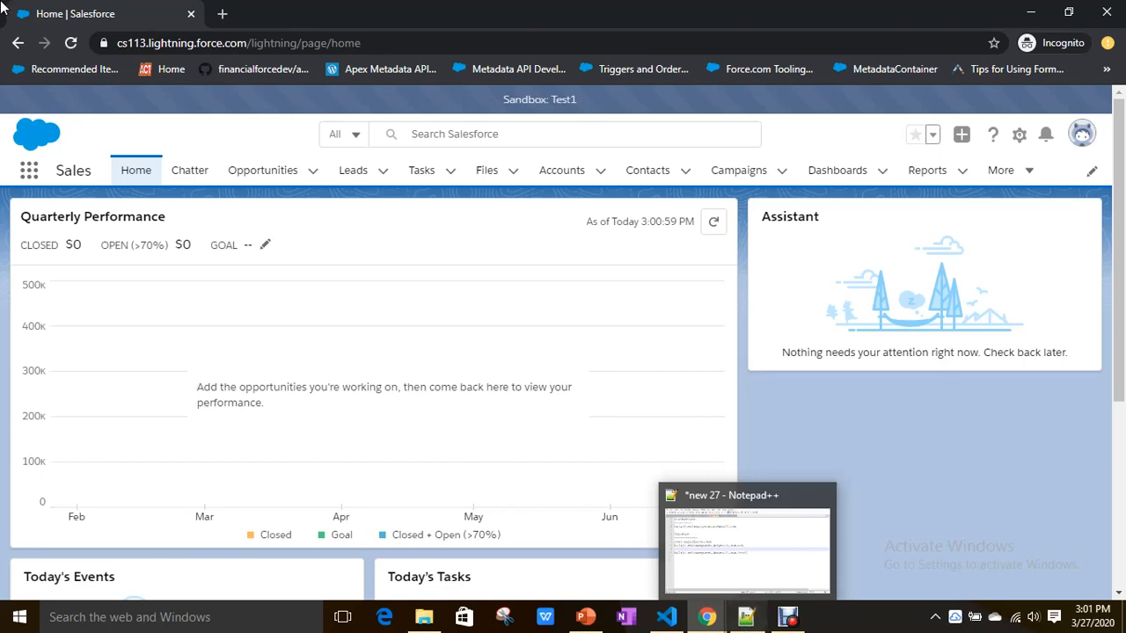
Open Setup for the Test1 sandbox, checking the sandbox name on its home page before going to Setup
click(1018, 134)
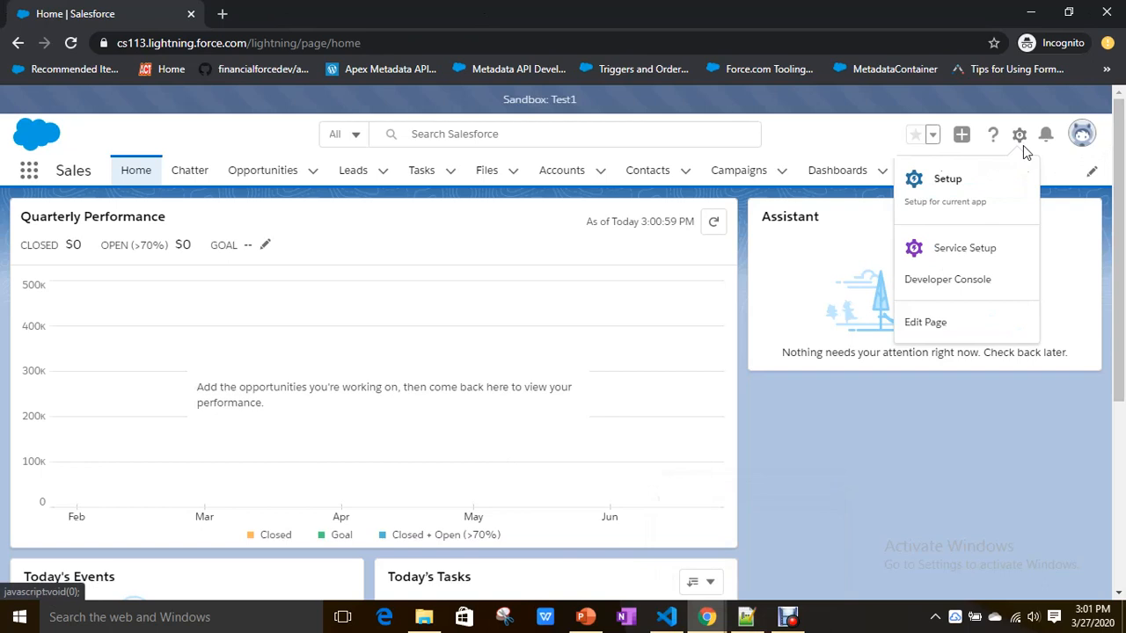
click(981, 197)
click(134, 15)
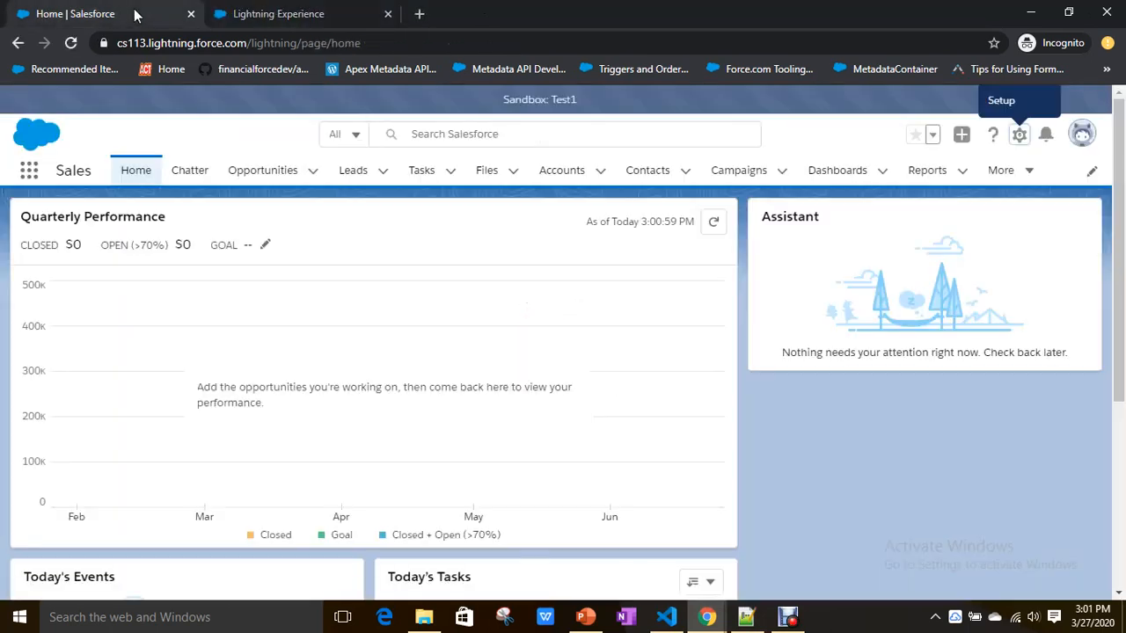
key(ctrl)
key(ctrl)
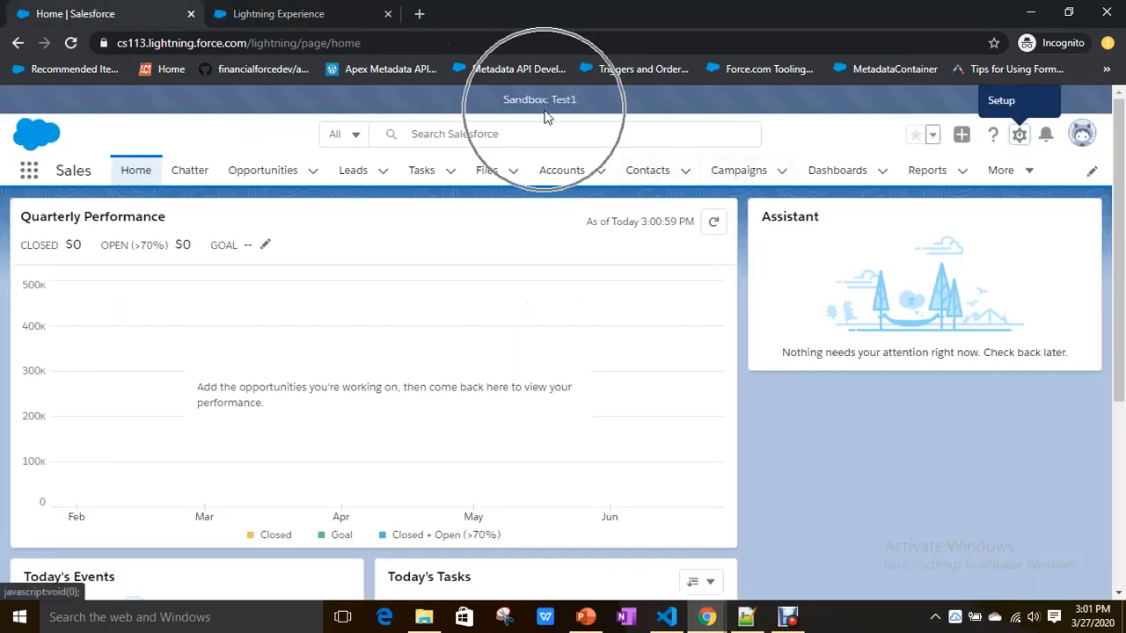
click(284, 14)
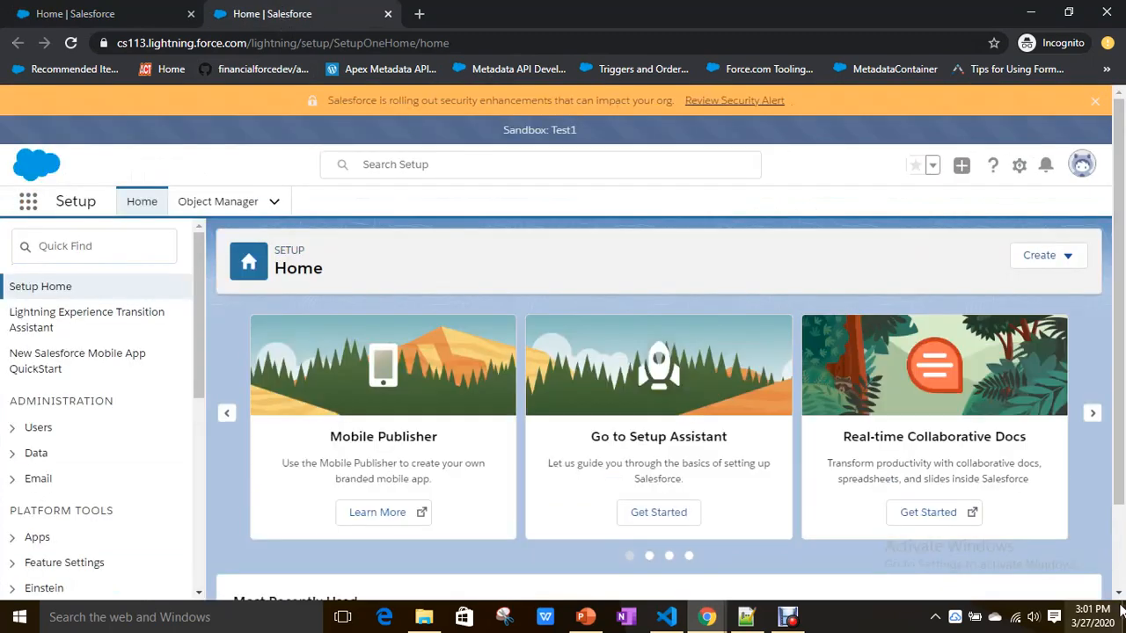
Search Setup for "Deployment", open Deployment Settings and continue past the change set introduction
click(146, 256)
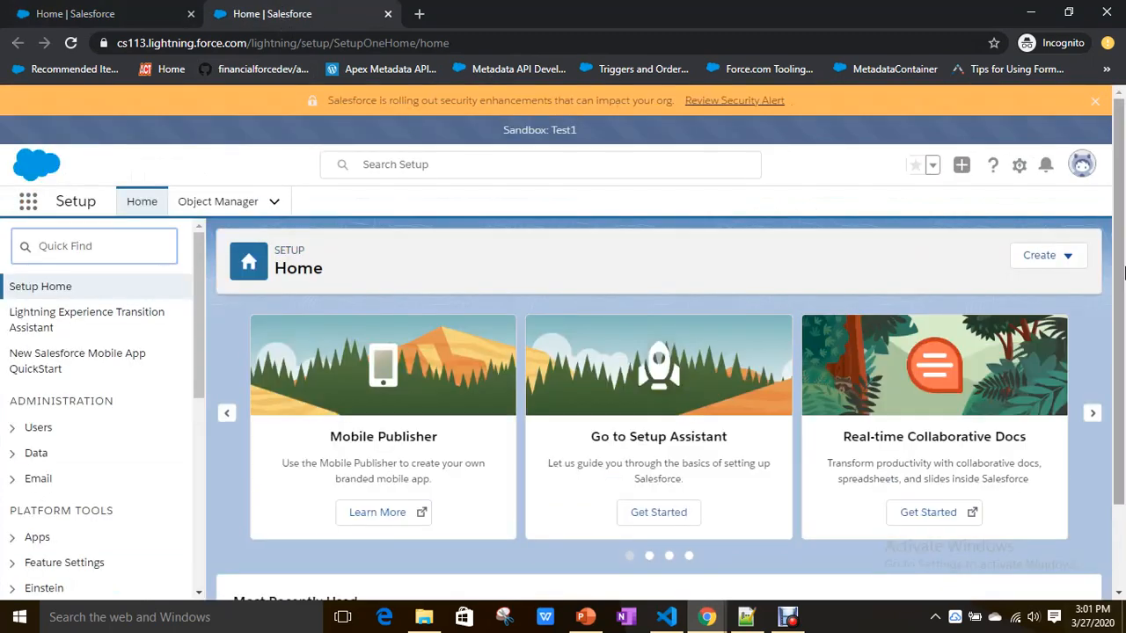
text(Deployment)
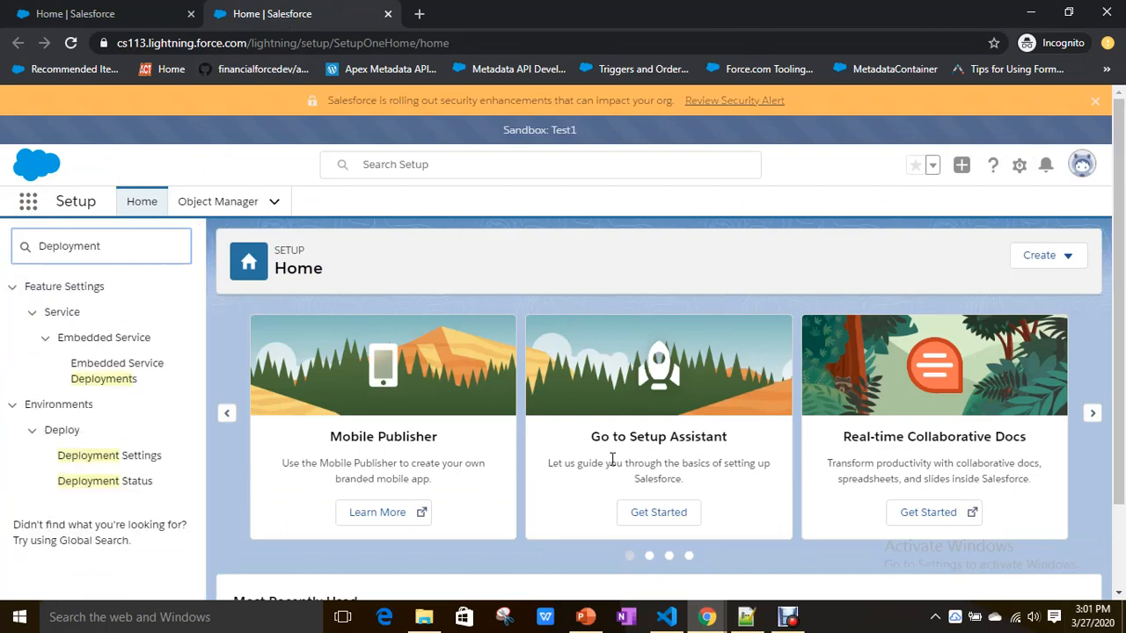
click(152, 457)
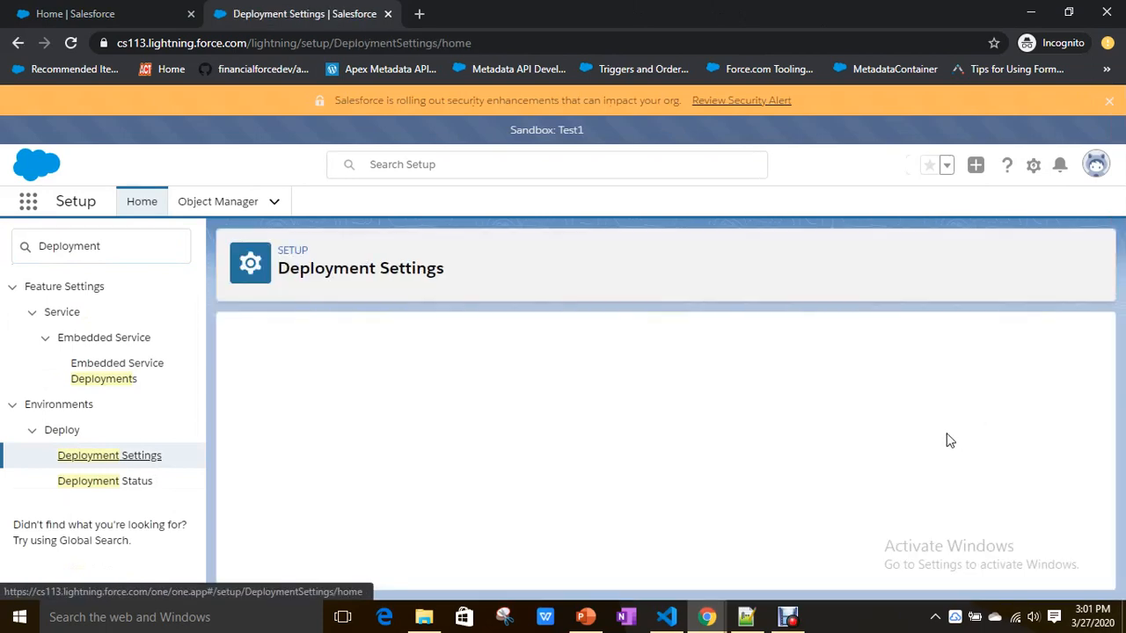
scroll(931, 405, down, 10)
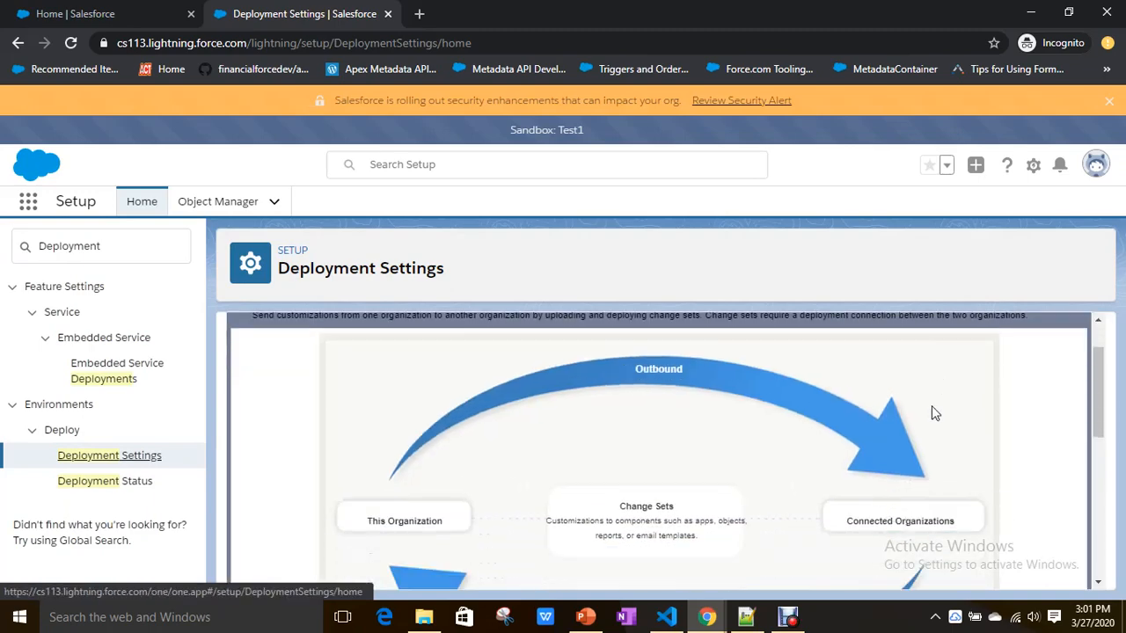
click(258, 558)
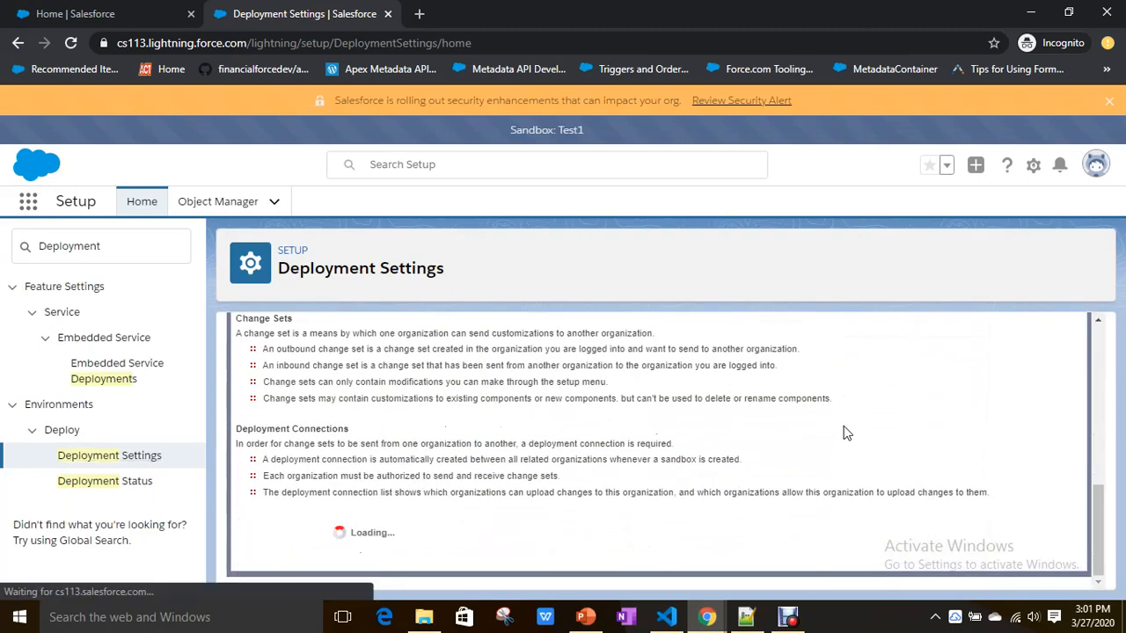
Check the upload authorization for UAT, edit that deployment connection to allow inbound changes, and save it
scroll(844, 440, down, 5)
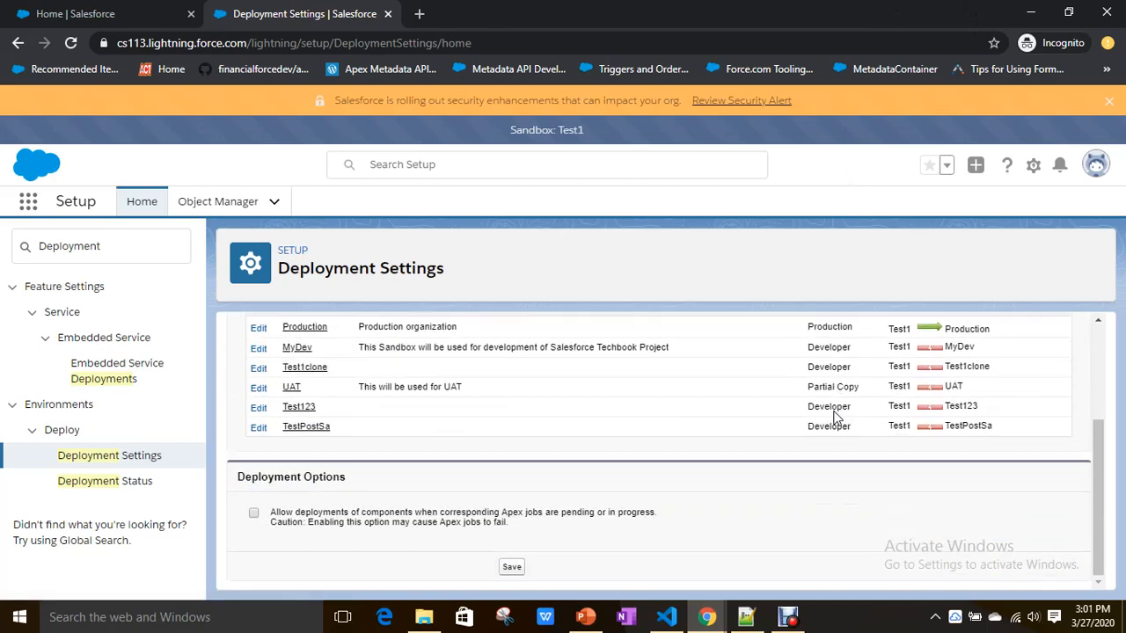
scroll(893, 411, up, 1)
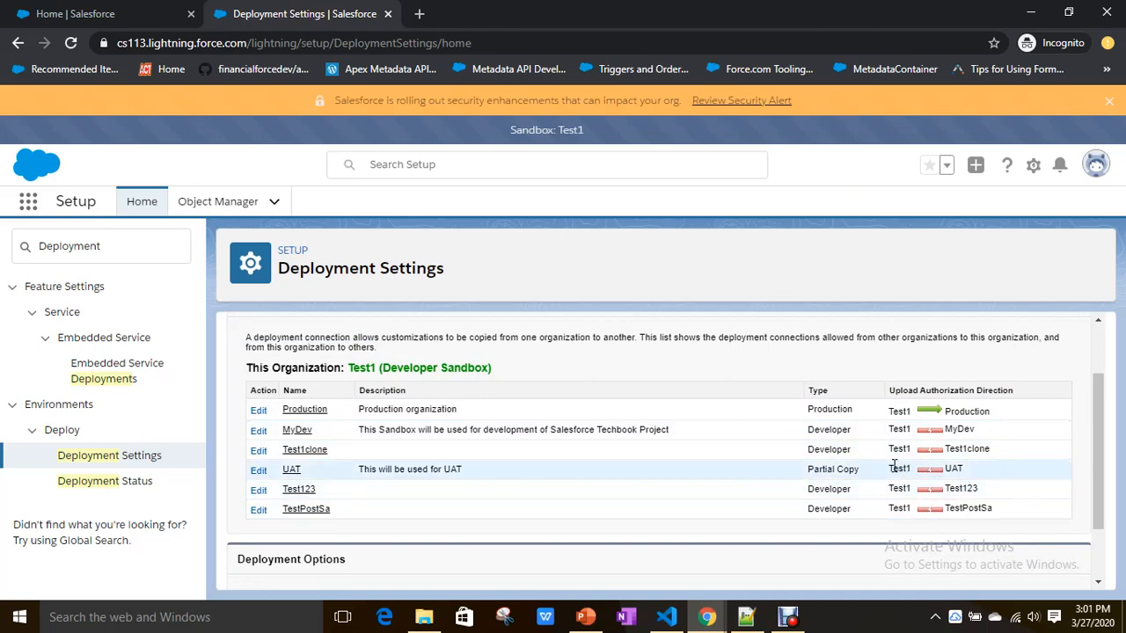
drag(891, 469, 971, 475)
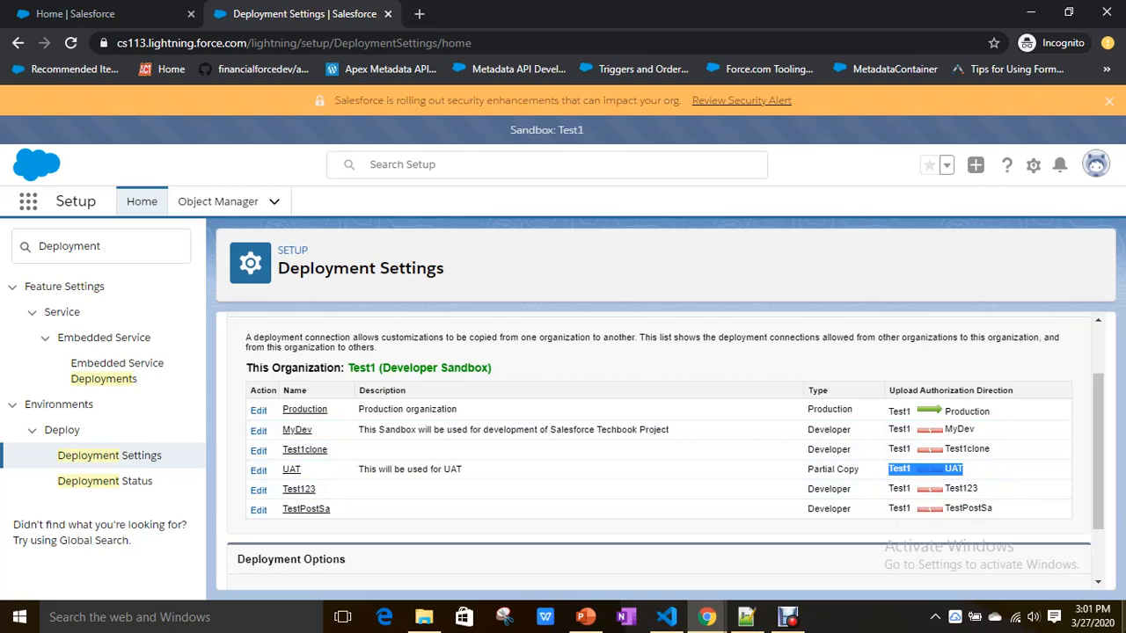
click(295, 471)
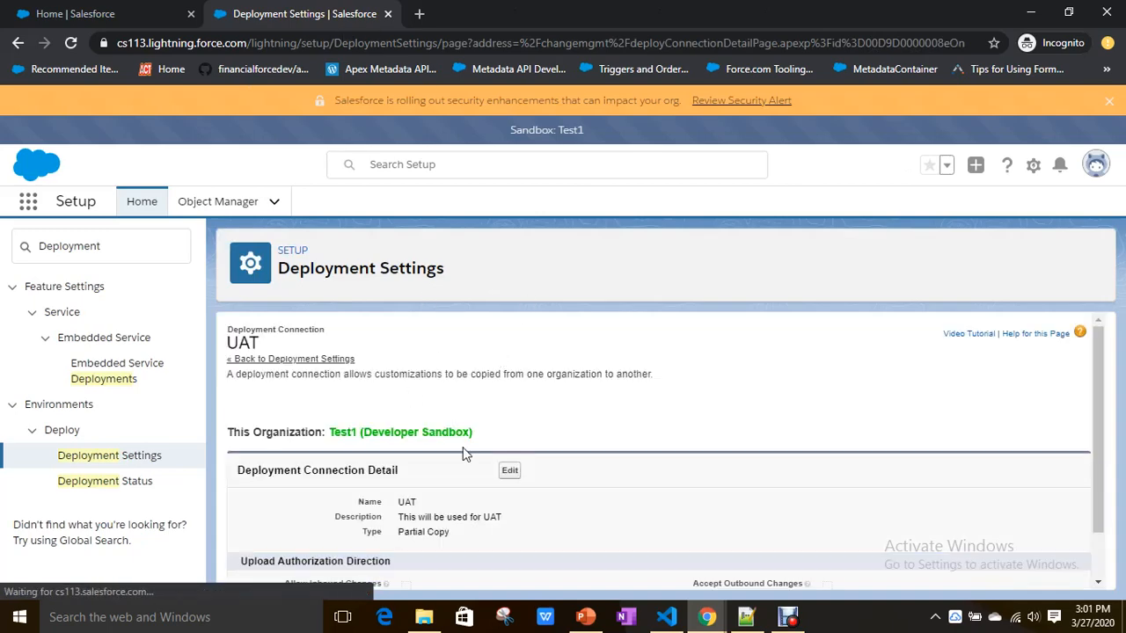
scroll(492, 436, down, 2)
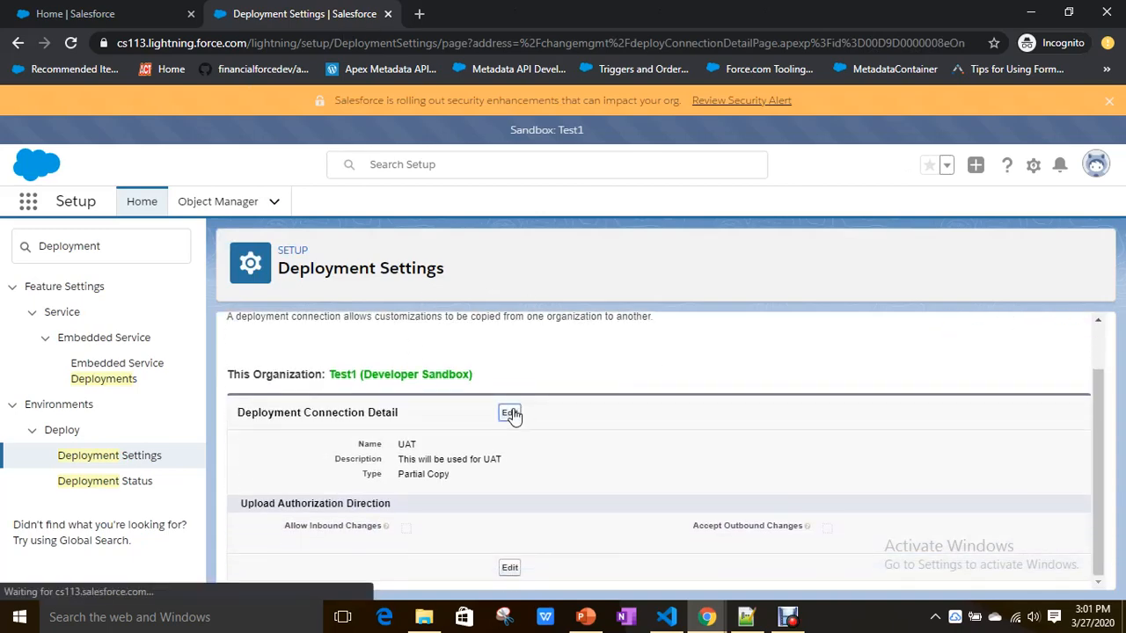
scroll(519, 449, down, 2)
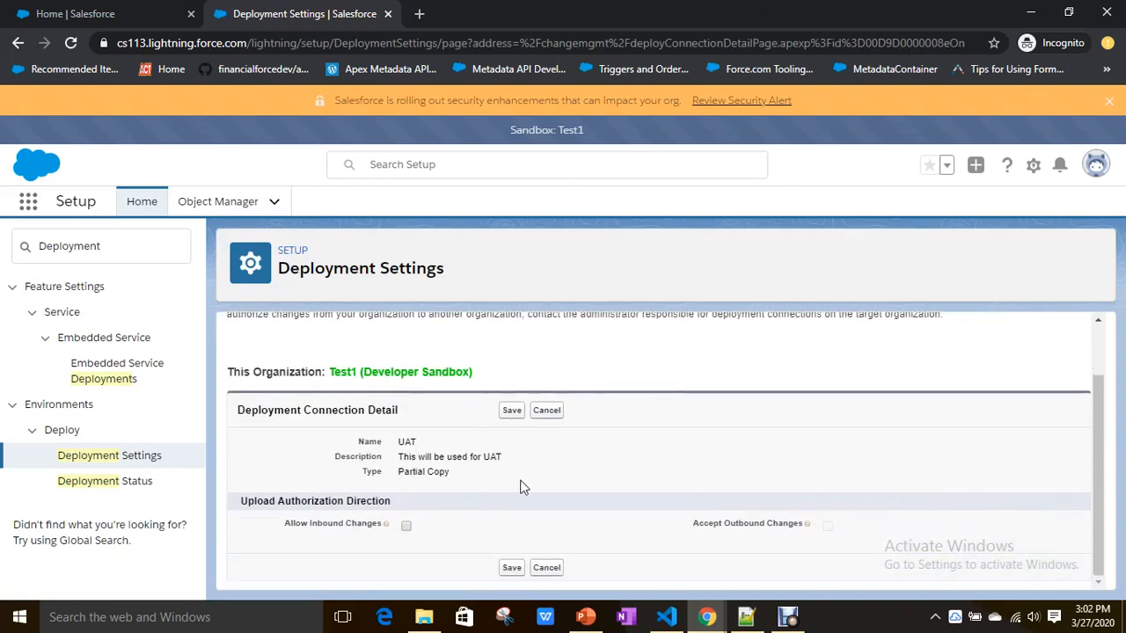
click(407, 527)
click(511, 414)
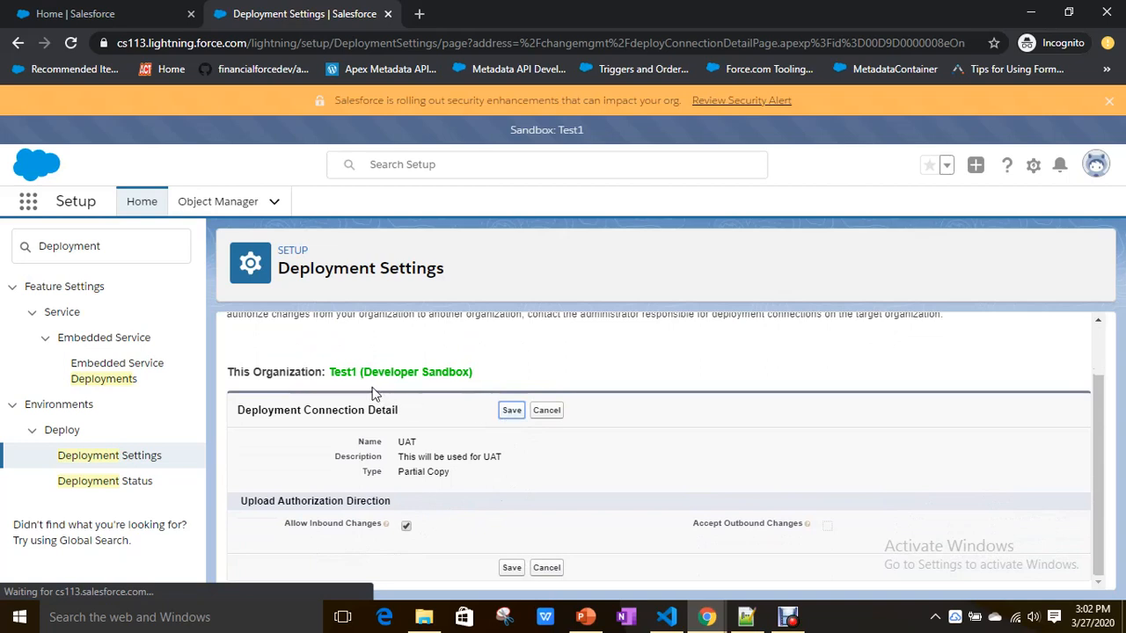
Reload the UAT deployment connection page in Test1 and check that inbound changes are allowed
drag(334, 372, 492, 378)
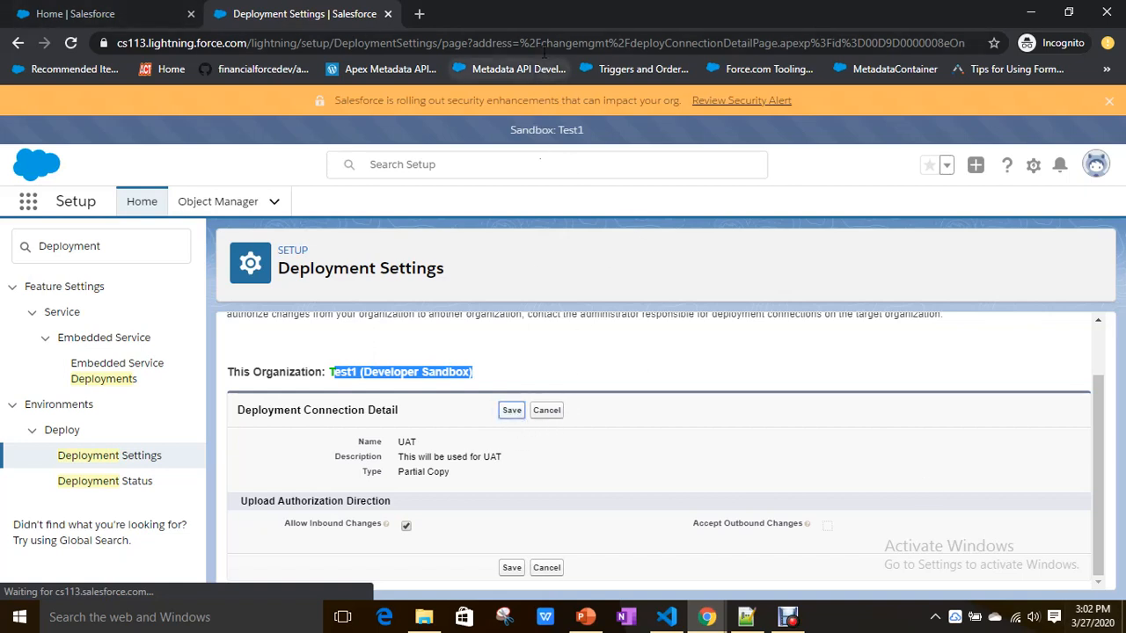
click(809, 44)
key(Return)
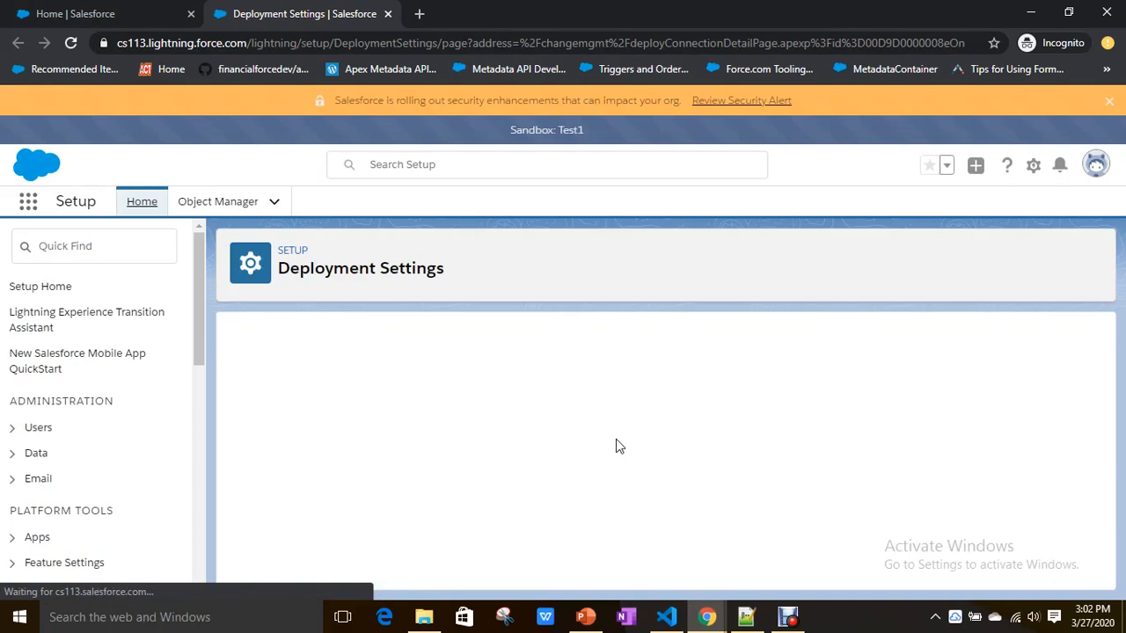
scroll(616, 442, down, 2)
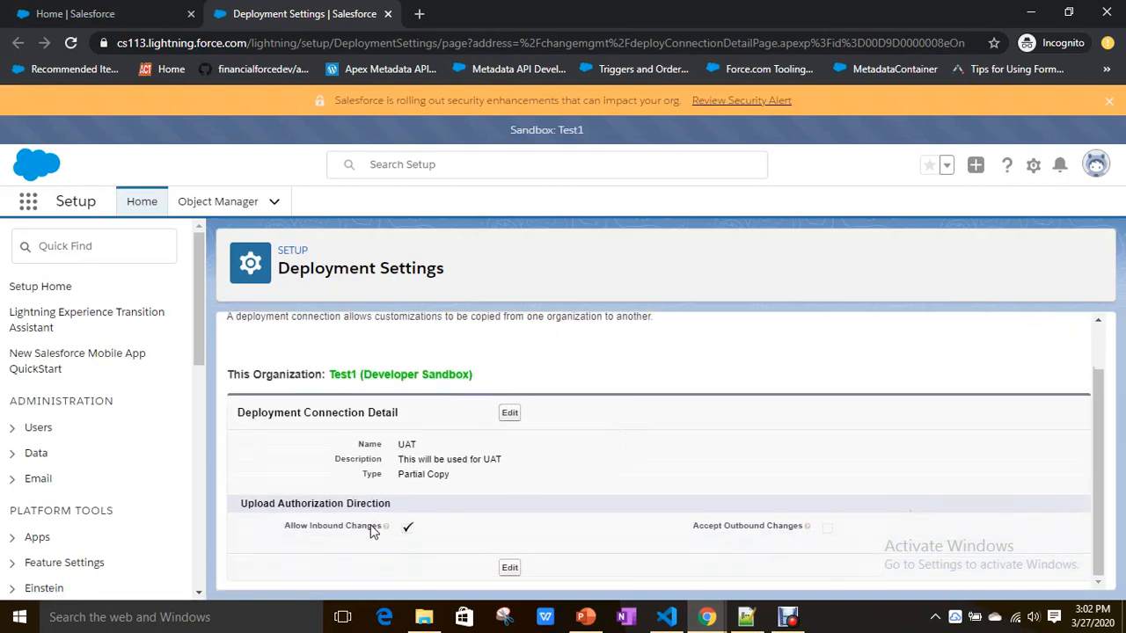
scroll(414, 488, up, 2)
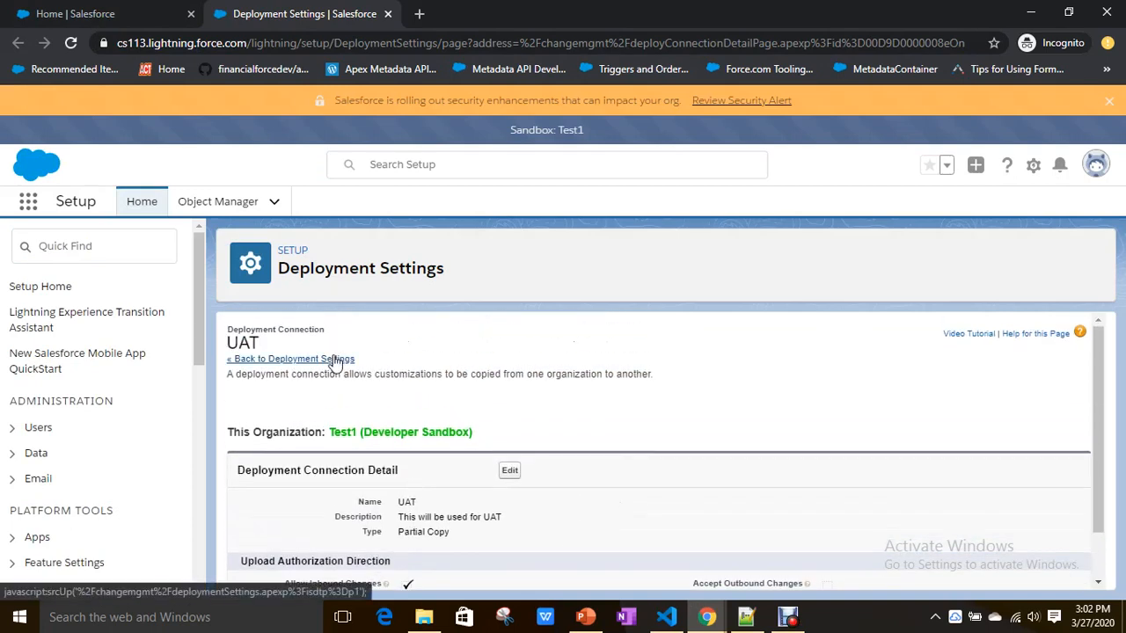
Return to the Test1 deployment connections list and check the upload authorization direction for UAT
click(335, 360)
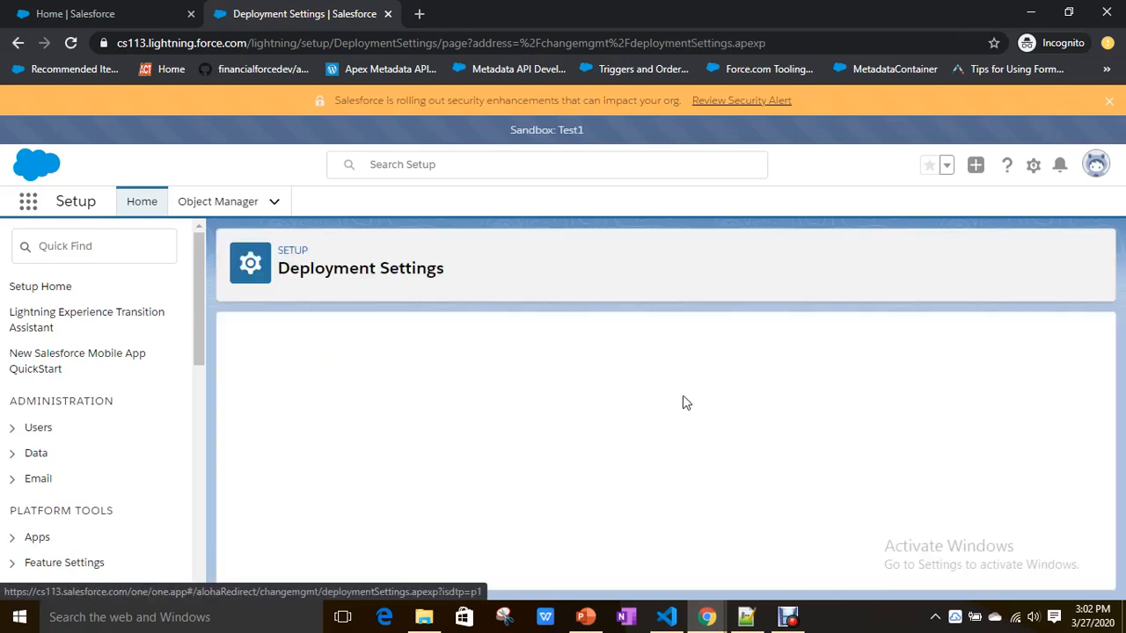
scroll(695, 422, down, 3)
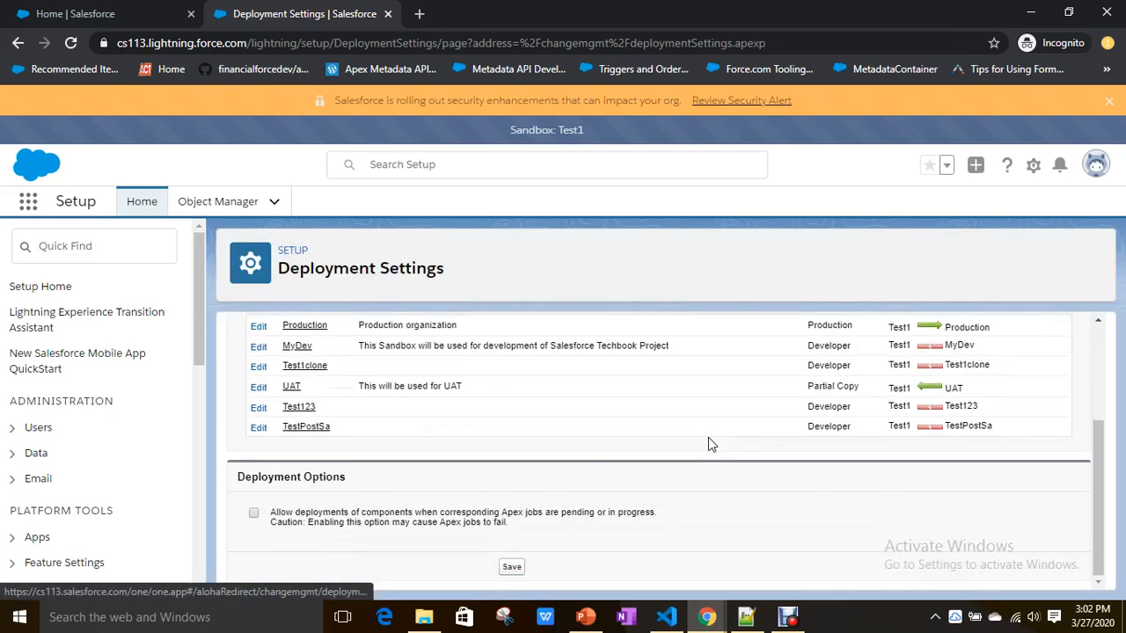
drag(888, 389, 971, 402)
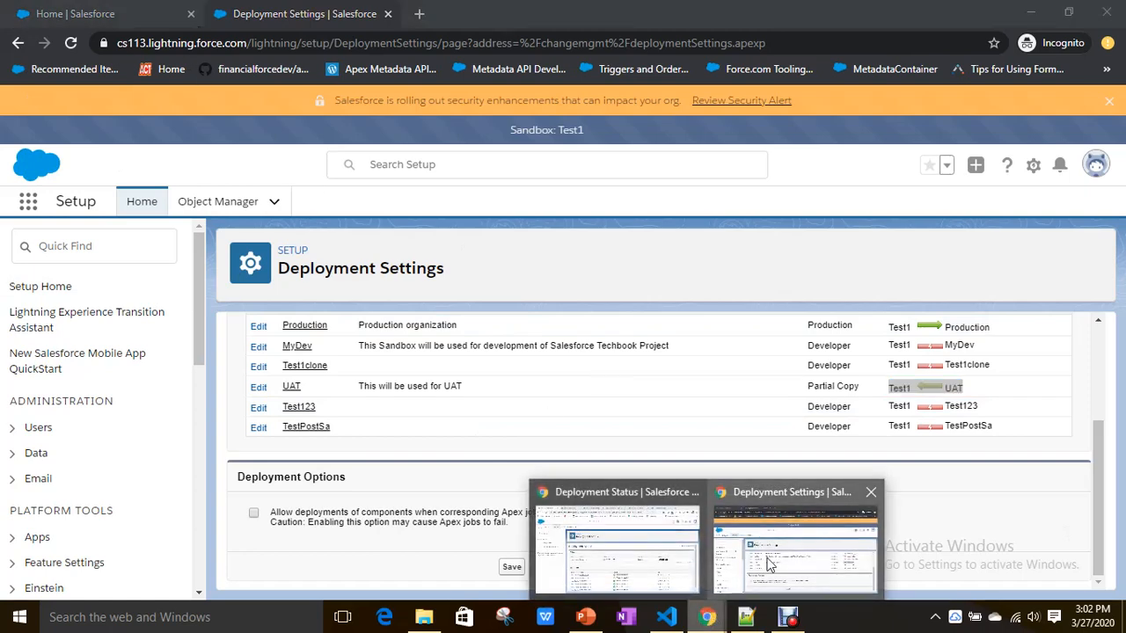
scroll(567, 454, up, 1)
scroll(568, 455, up, 2)
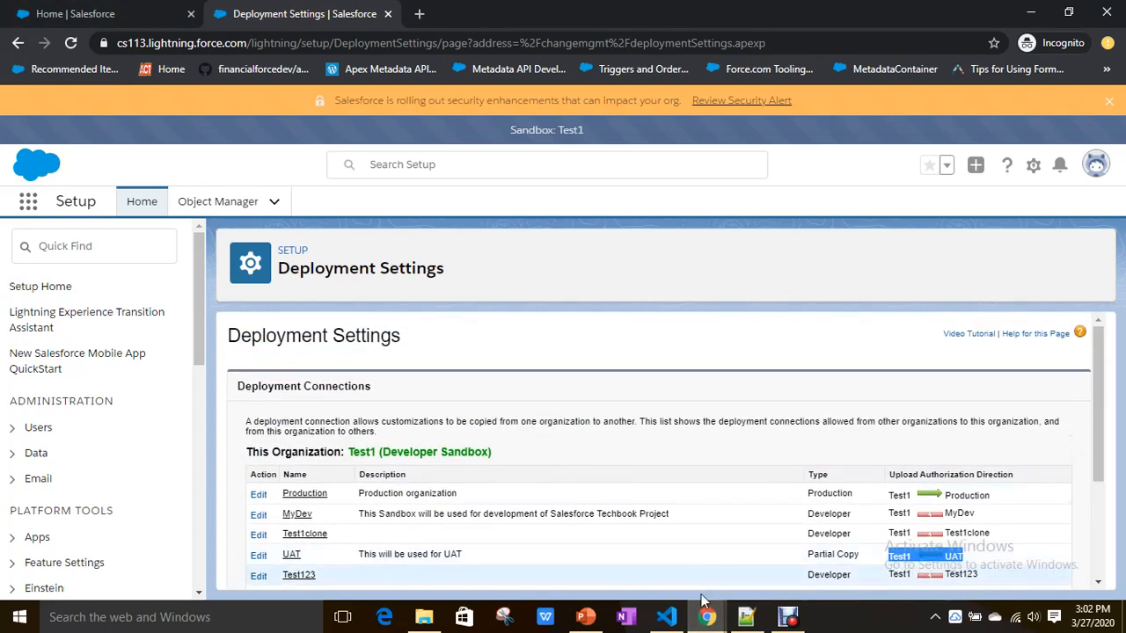
In the other browser window, close the Deployment Status, Apex Classes and Deployment Settings pages and bring up UAT's Outbound Change Sets page
mouse_move(706, 617)
click(640, 572)
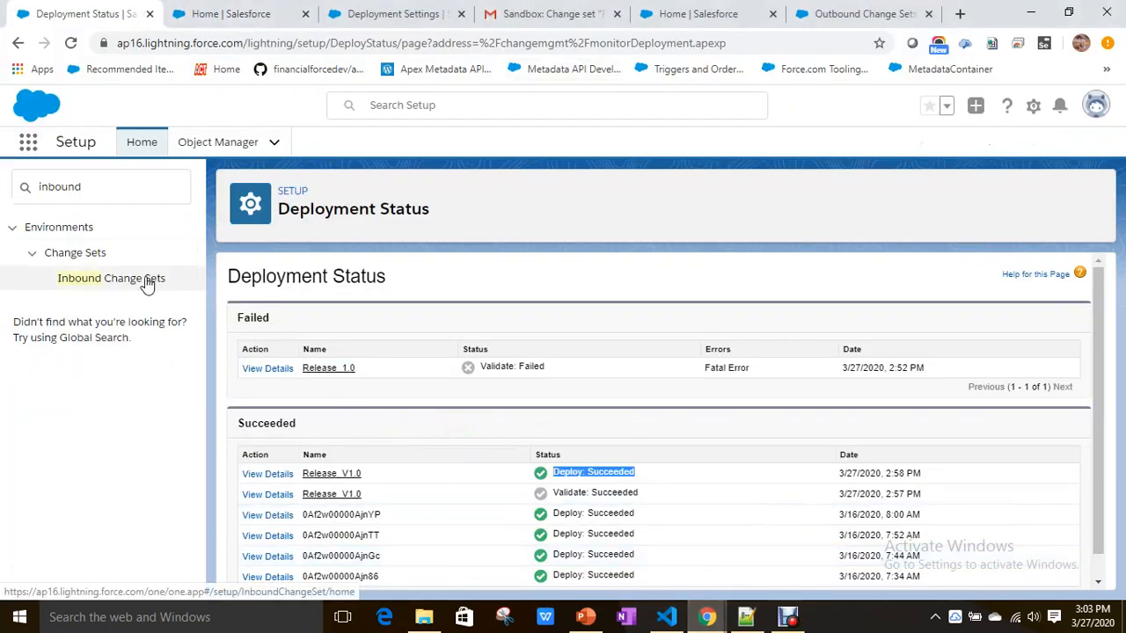
click(150, 13)
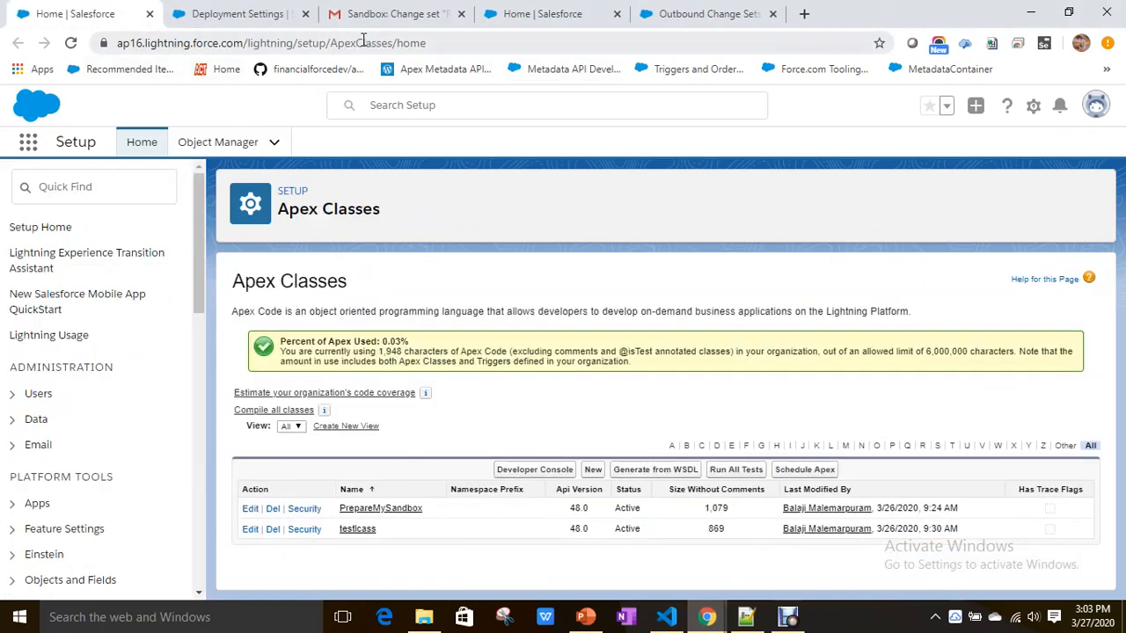
click(149, 13)
click(149, 14)
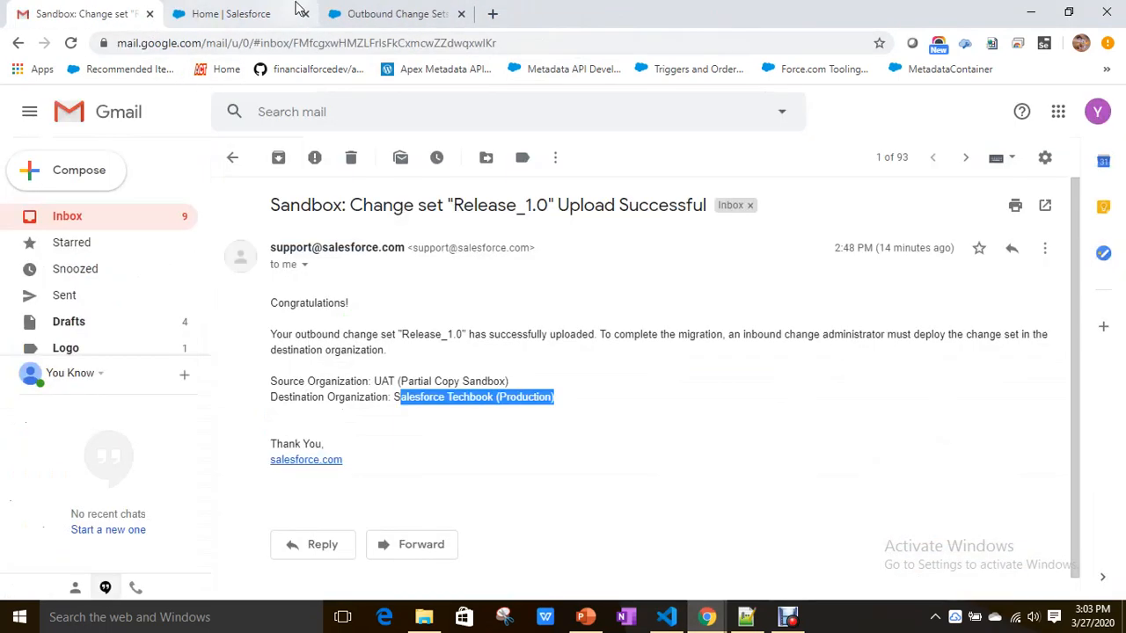
click(296, 11)
click(341, 69)
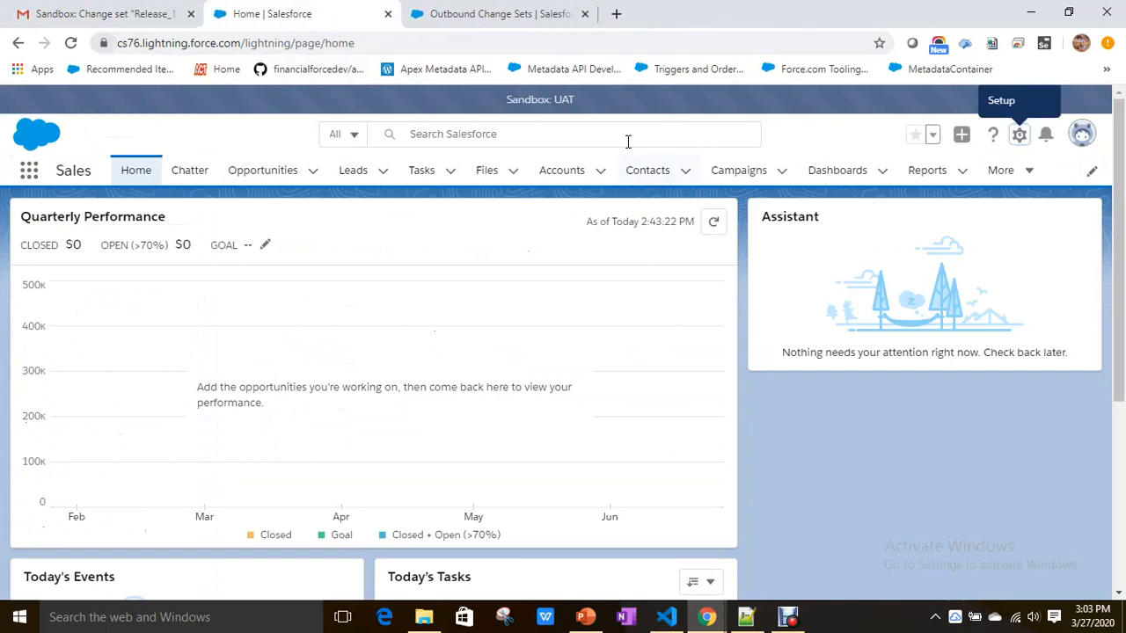
click(504, 12)
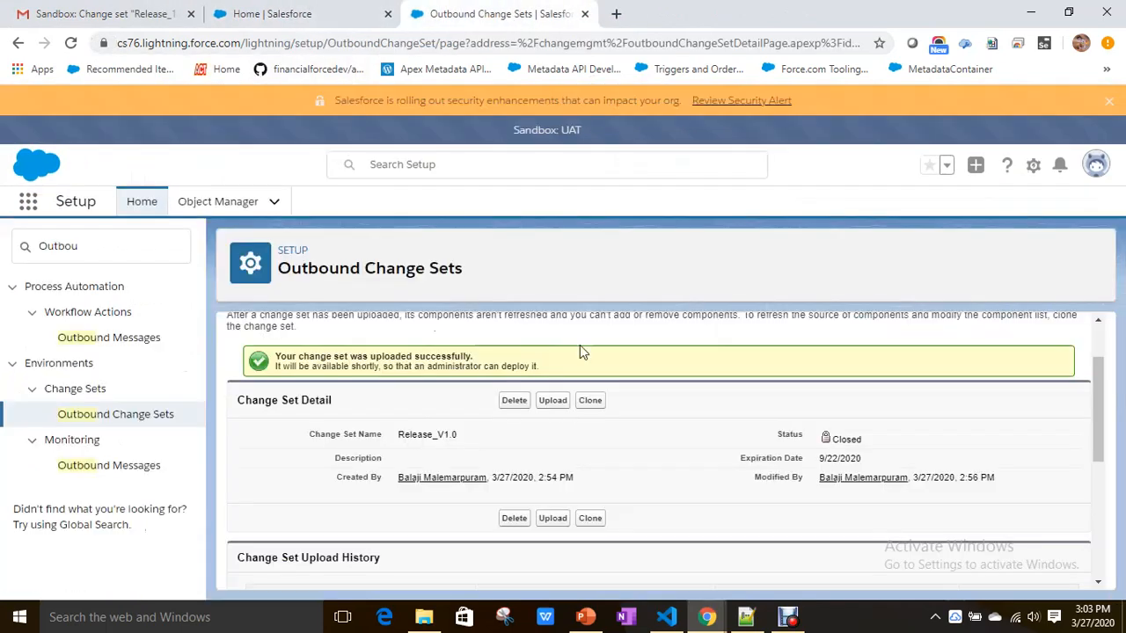
Return to UAT's outbound change set list, continuing past the introduction, and open the Release_1.0 change set
scroll(393, 424, down, 2)
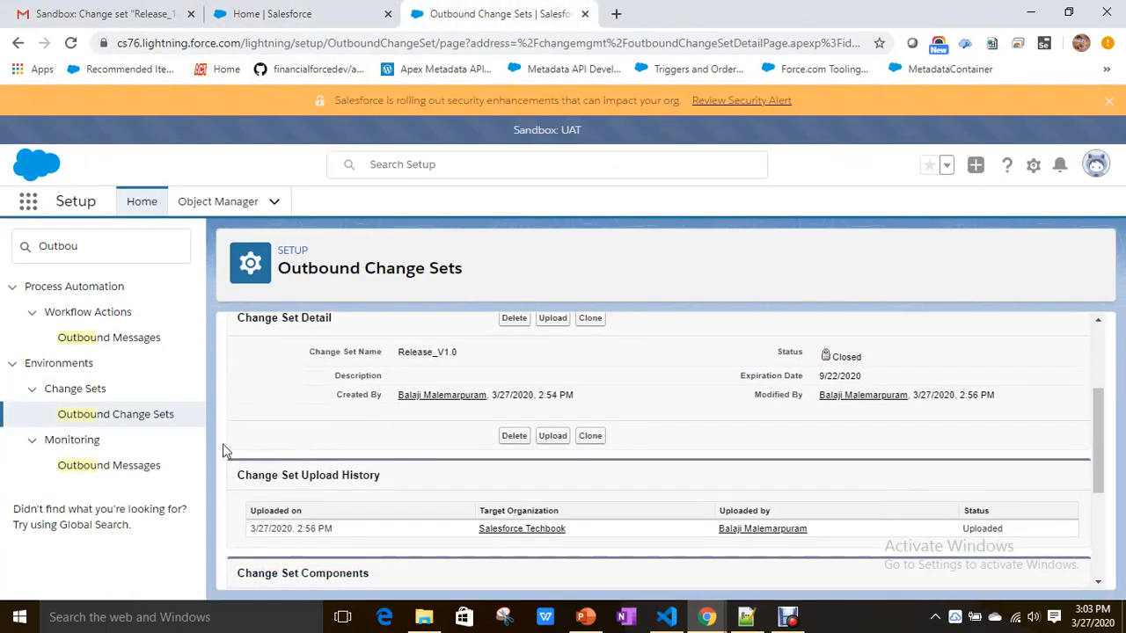
click(163, 420)
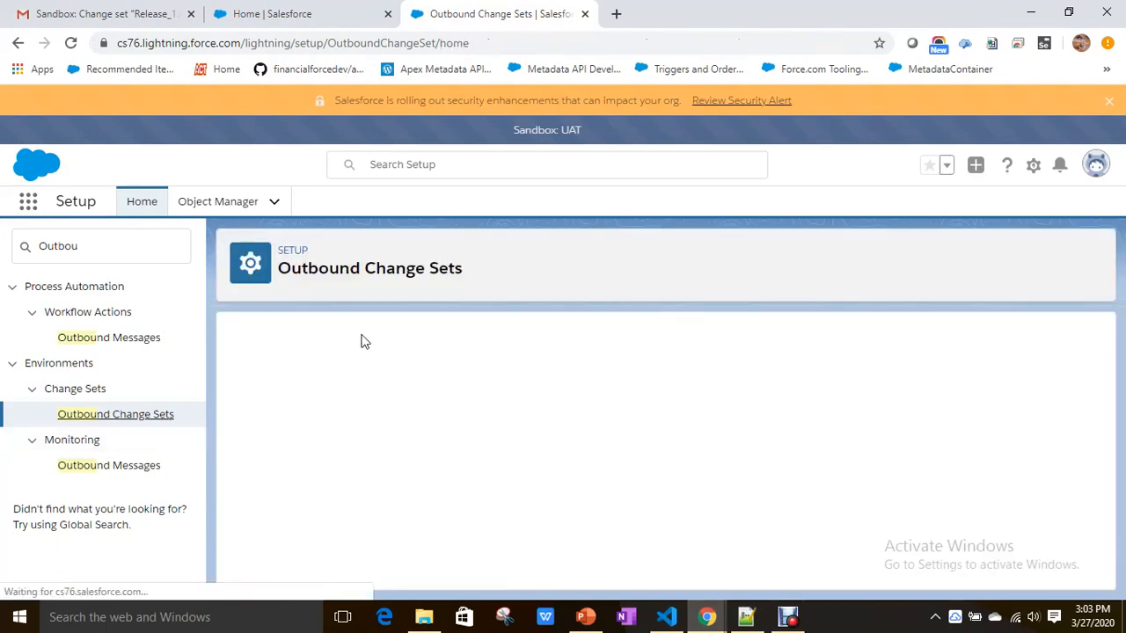
scroll(580, 482, down, 1)
scroll(580, 482, down, 5)
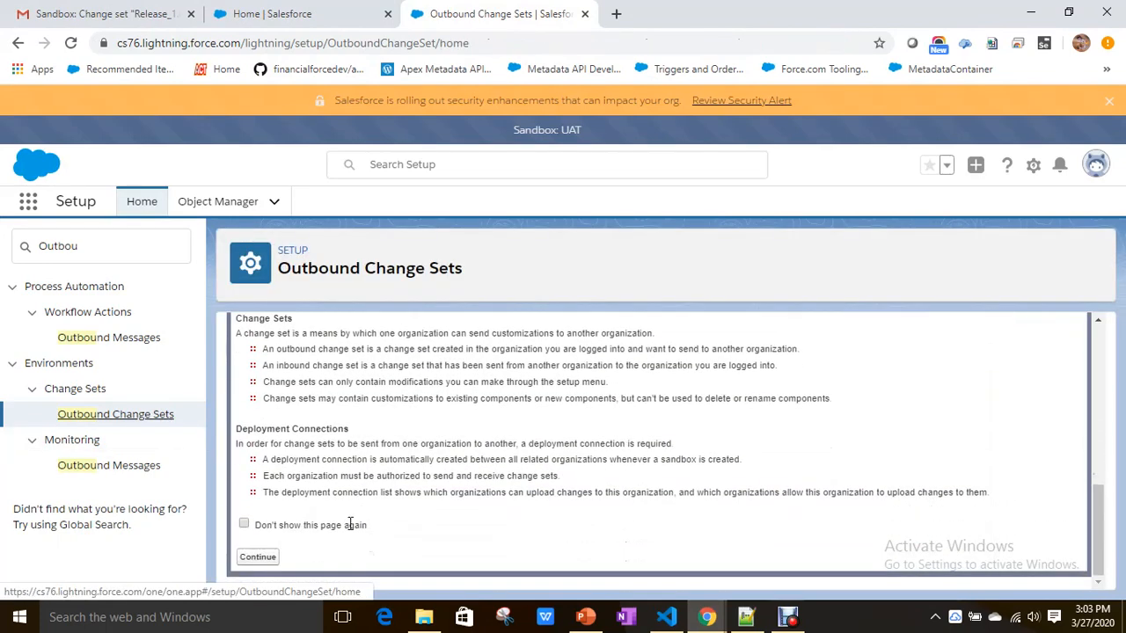
click(257, 556)
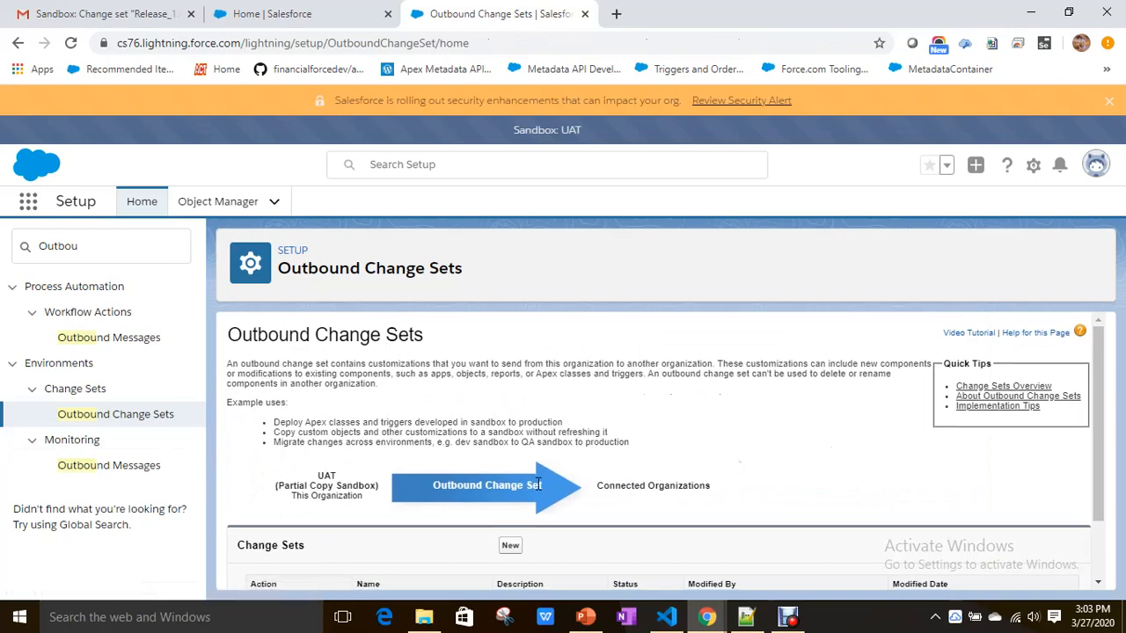
scroll(316, 554, down, 1)
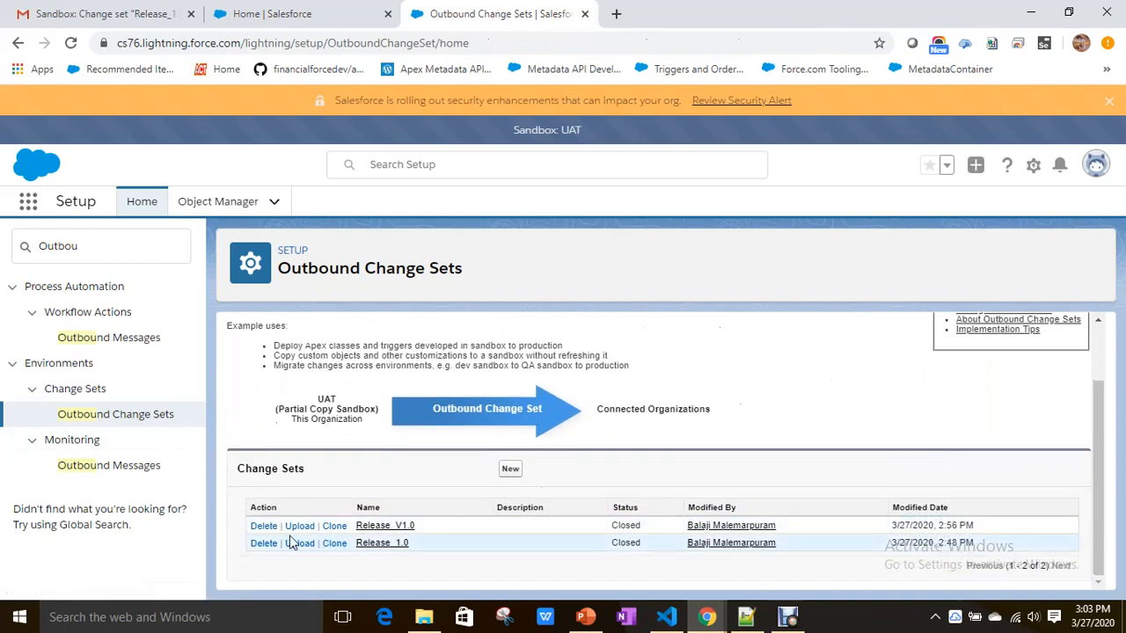
click(382, 546)
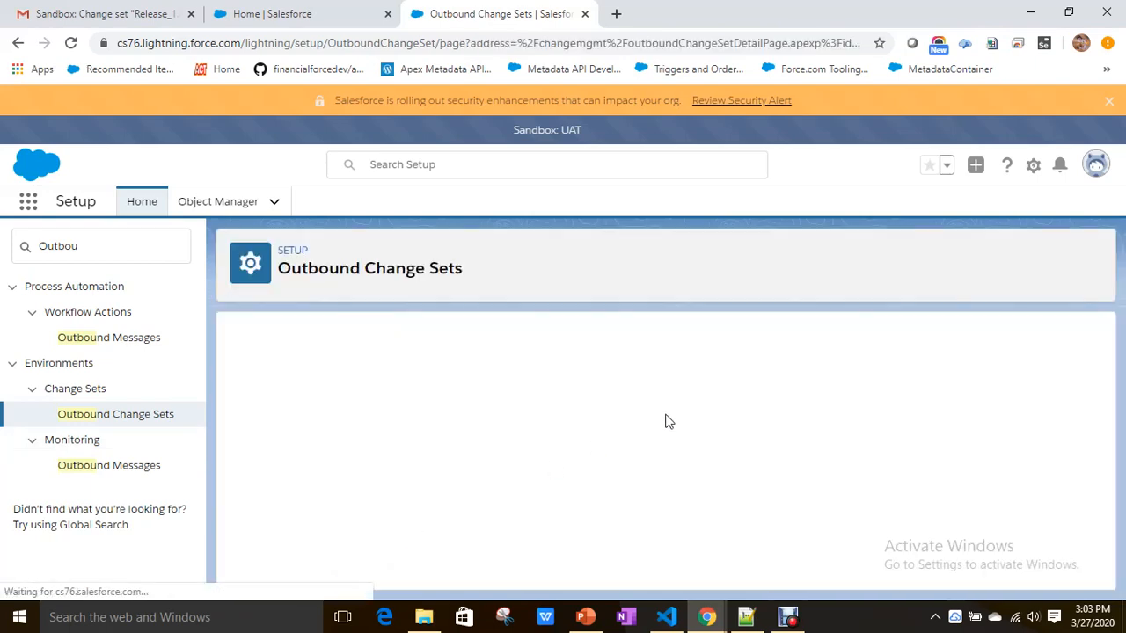
Review the components of the Release_1.0 change set, including the AccountActionsHandler class and the IsPrimary field
scroll(625, 481, down, 4)
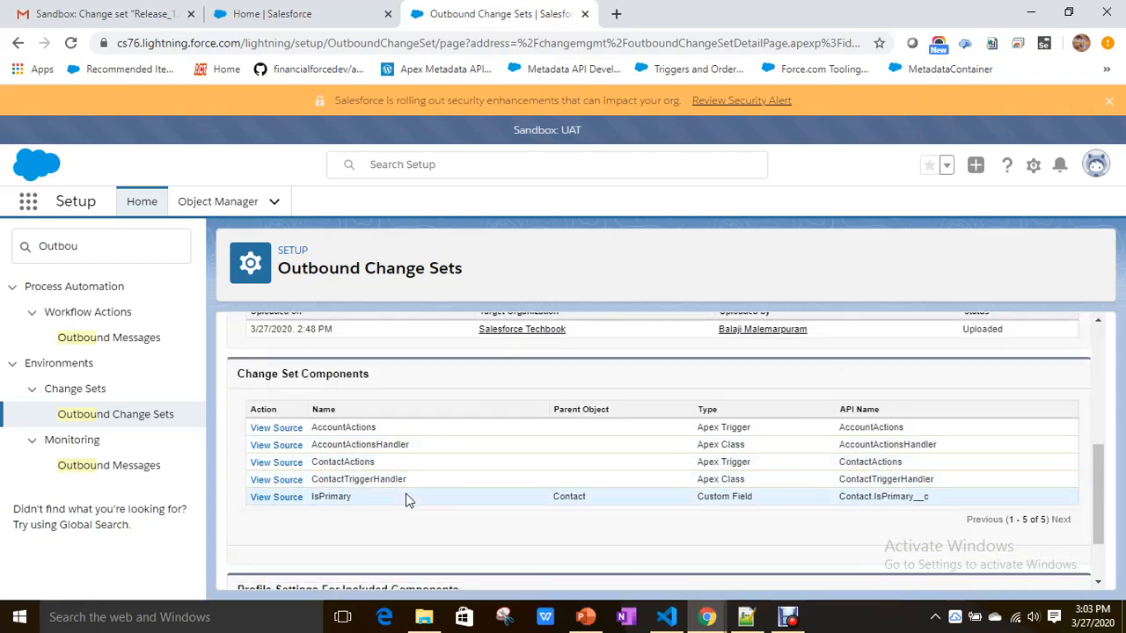
double_click(340, 498)
click(347, 480)
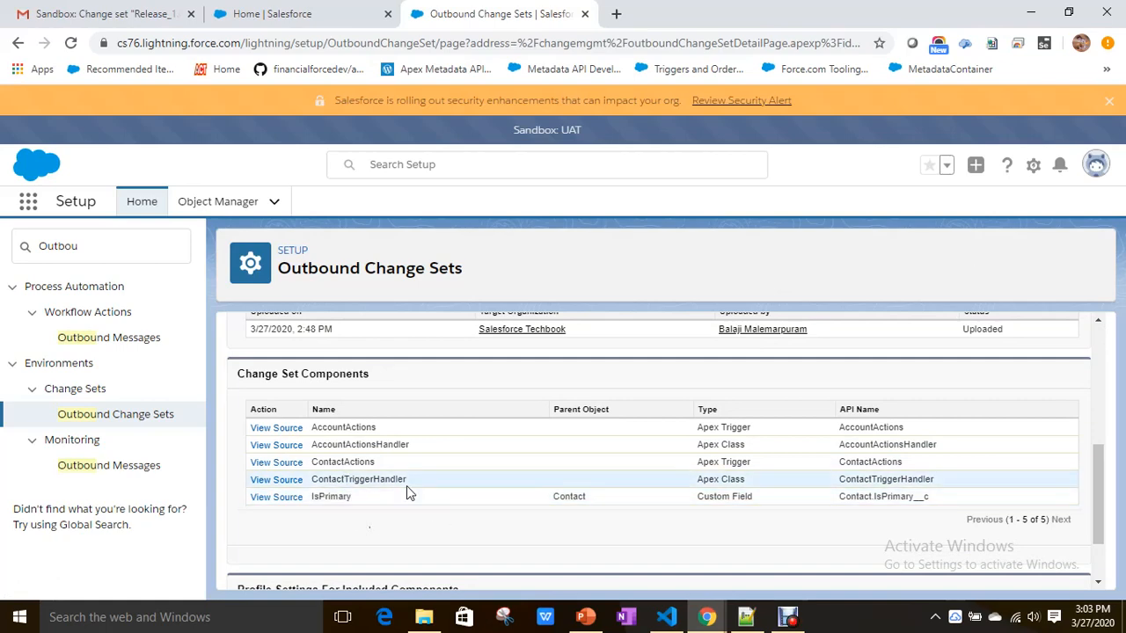
double_click(381, 447)
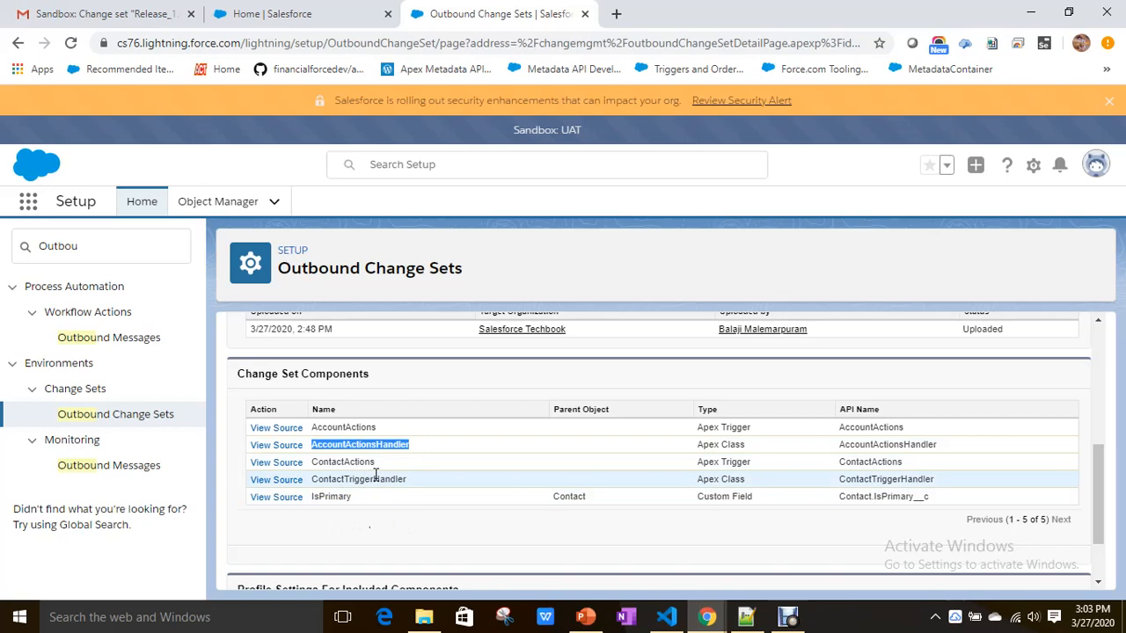
click(515, 469)
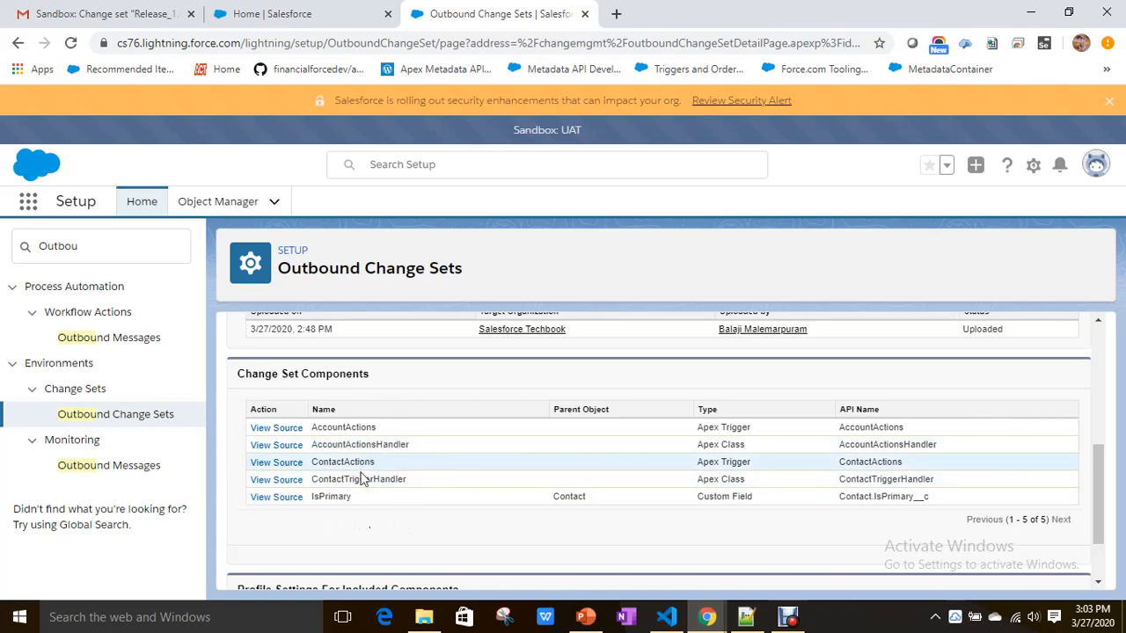
double_click(372, 445)
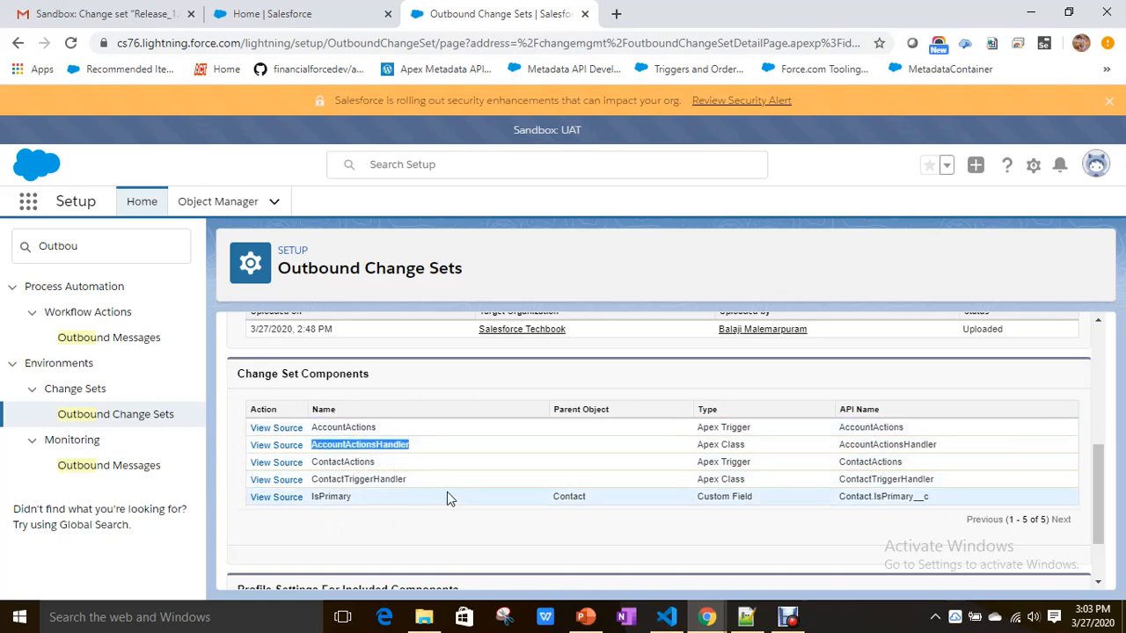
Switch to the Test1 window, search Setup for "apex Class", and open Apex Classes in a new tab to examine the existing classes
mouse_move(708, 616)
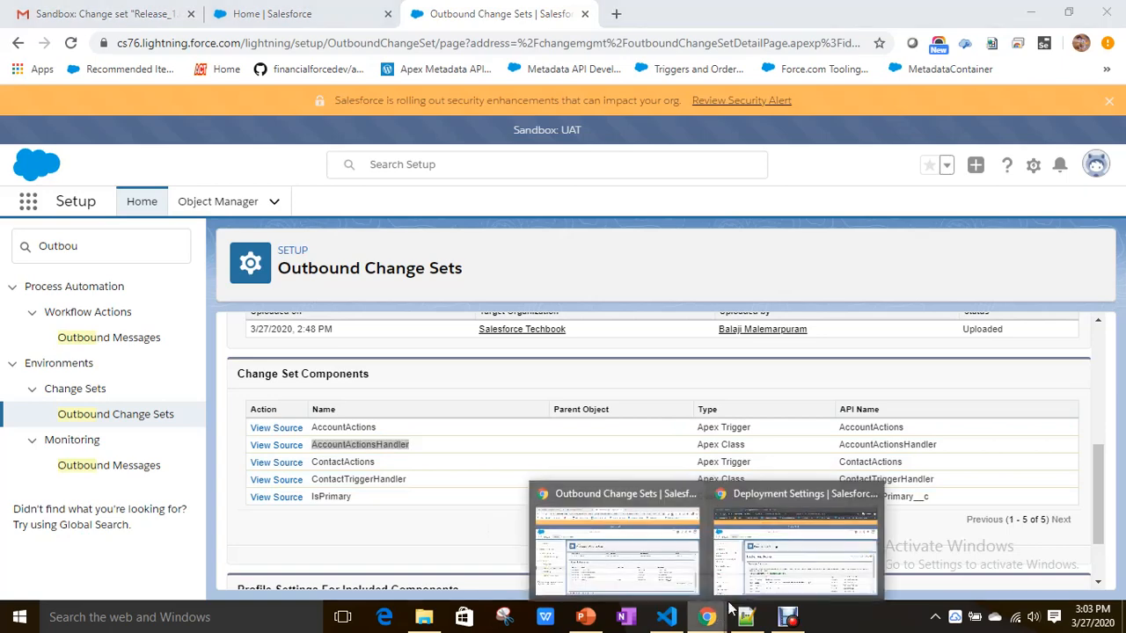
click(802, 545)
click(76, 255)
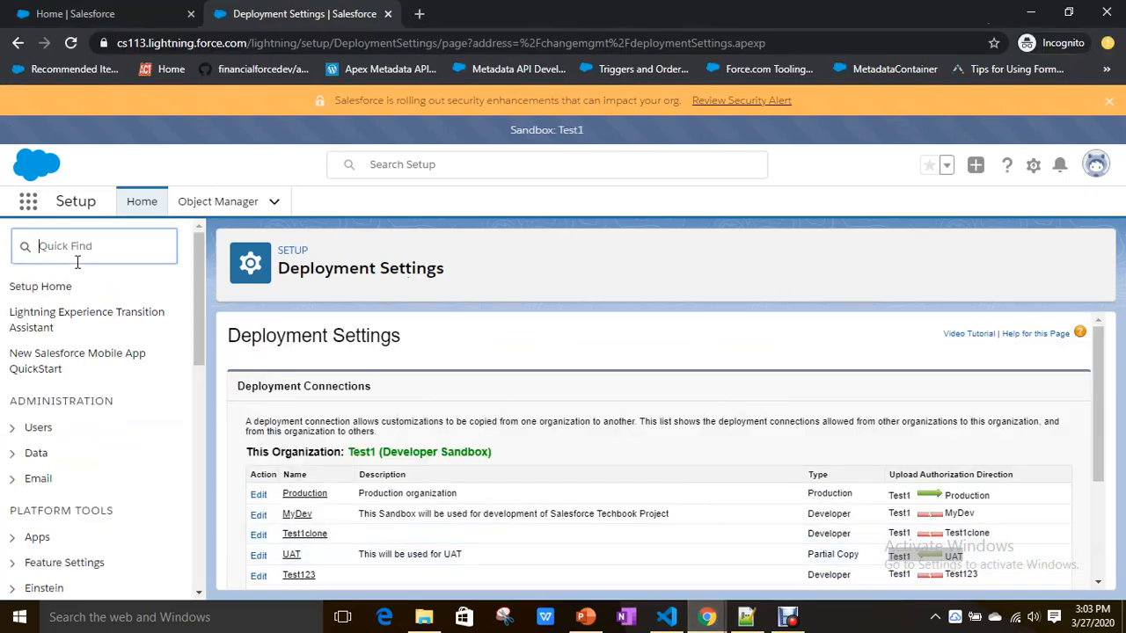
text(apex Class)
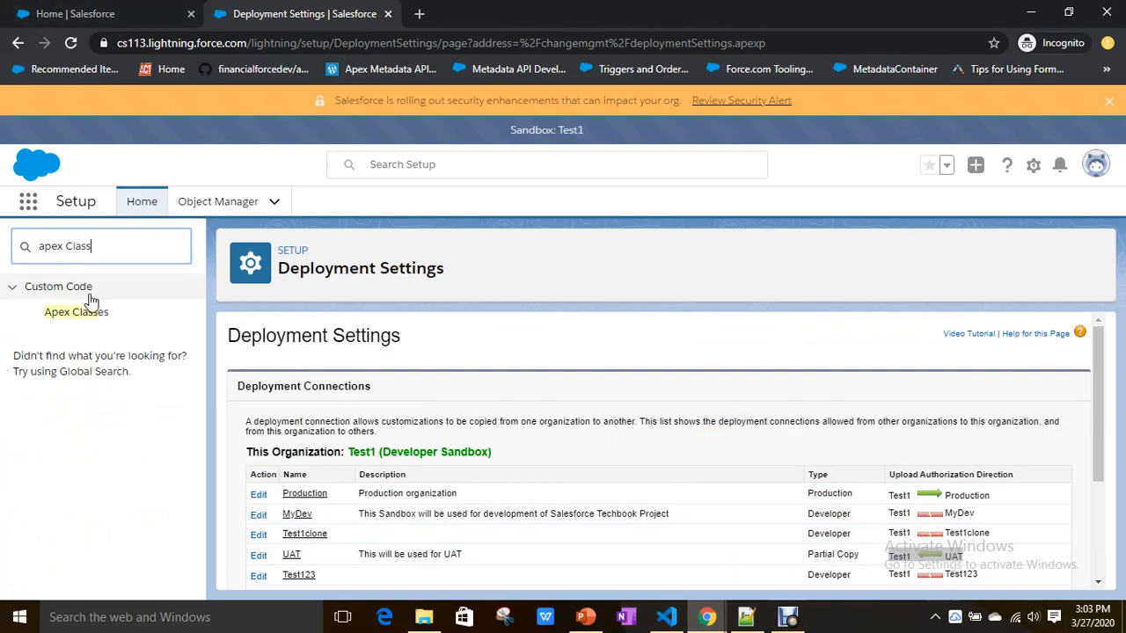
right_click(92, 308)
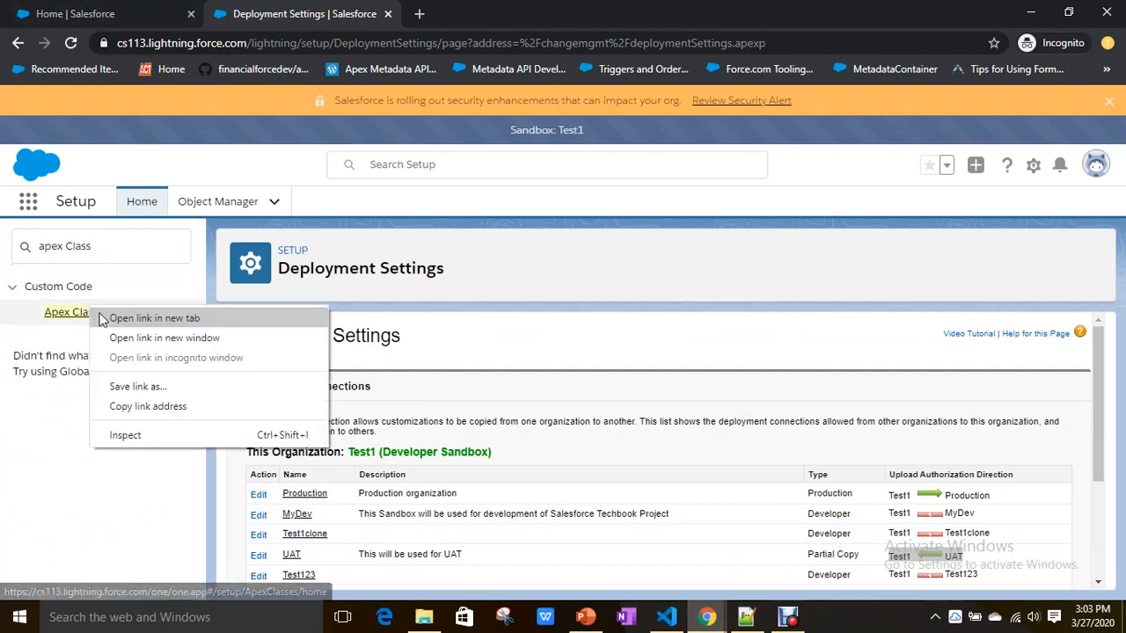
click(123, 319)
click(472, 13)
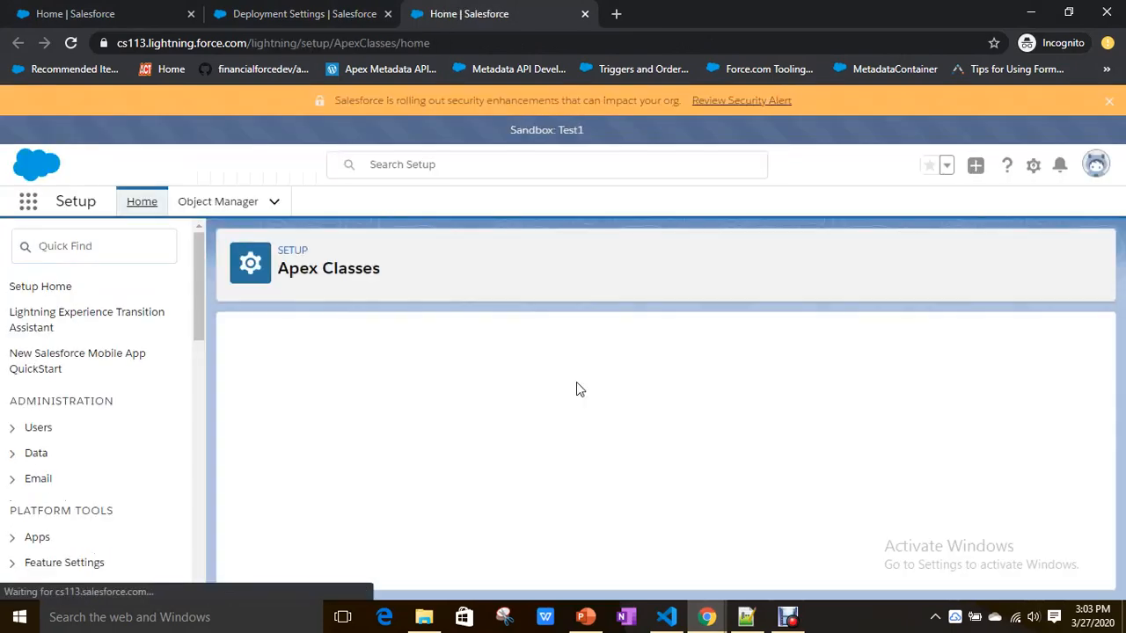
scroll(577, 387, down, 1)
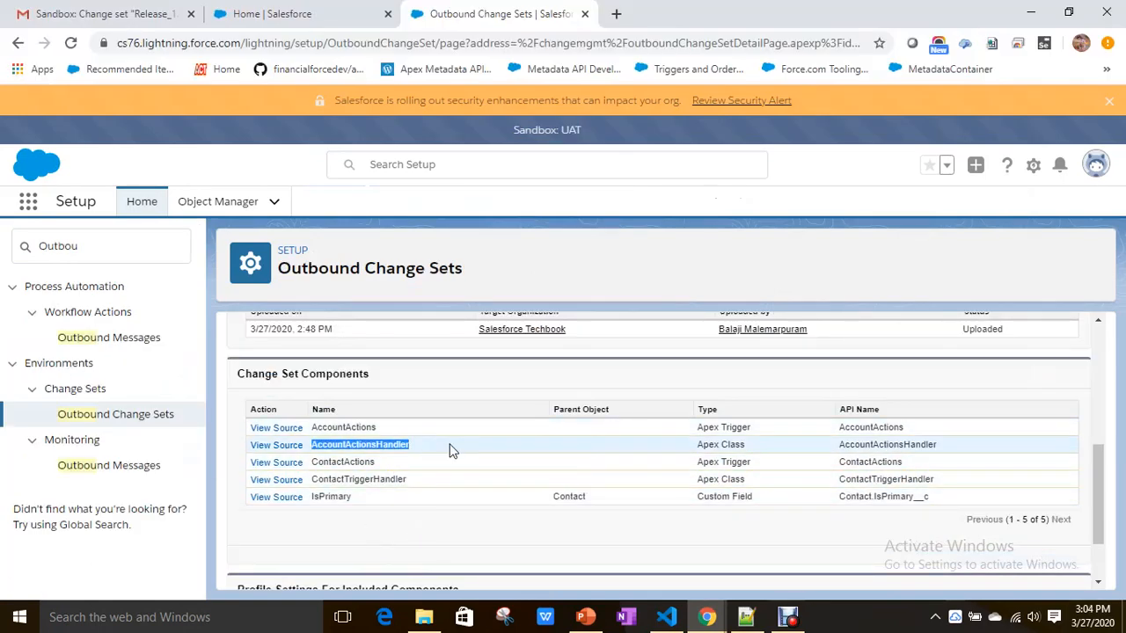
Try to upload the Release_1.0 change set with Test1 as the target organization, and reload the unresponsive page
scroll(450, 452, up, 4)
click(553, 449)
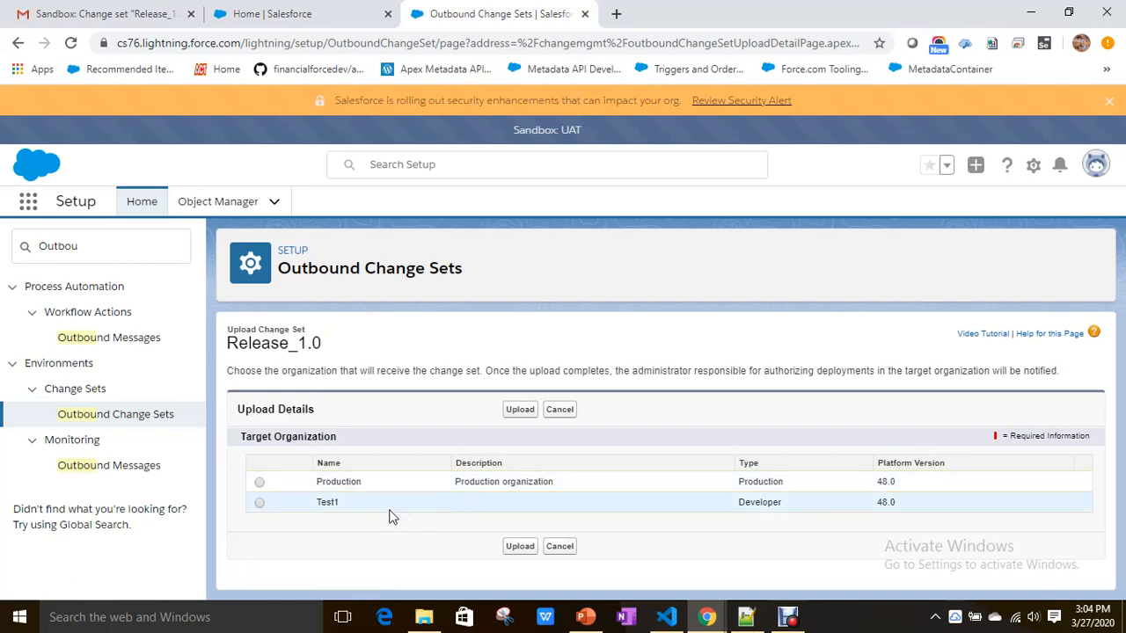
click(260, 502)
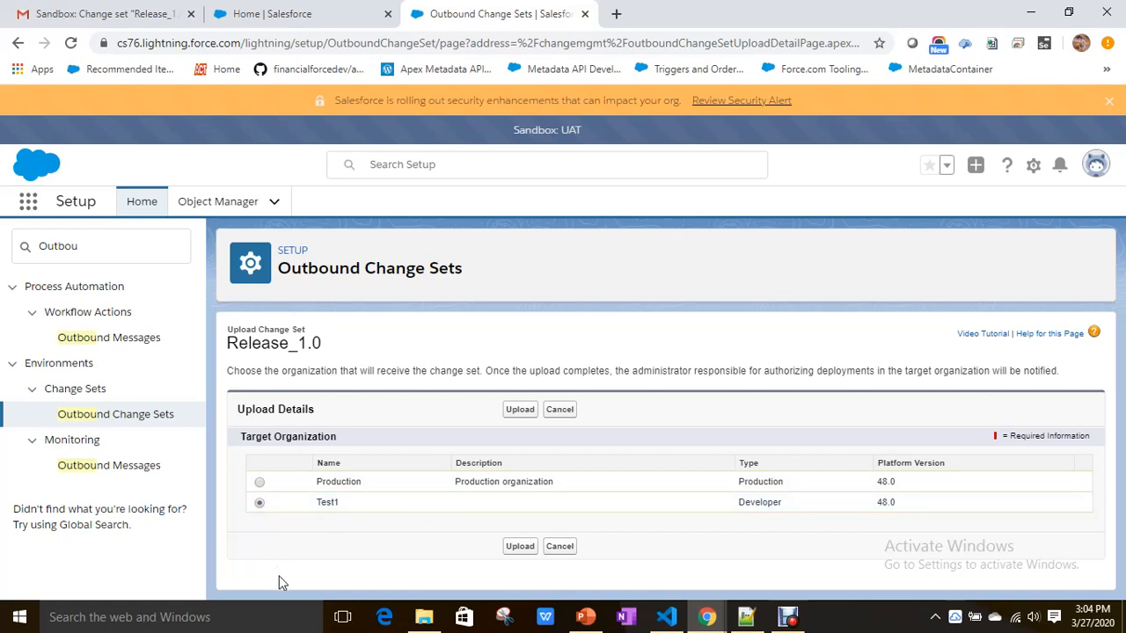
click(527, 417)
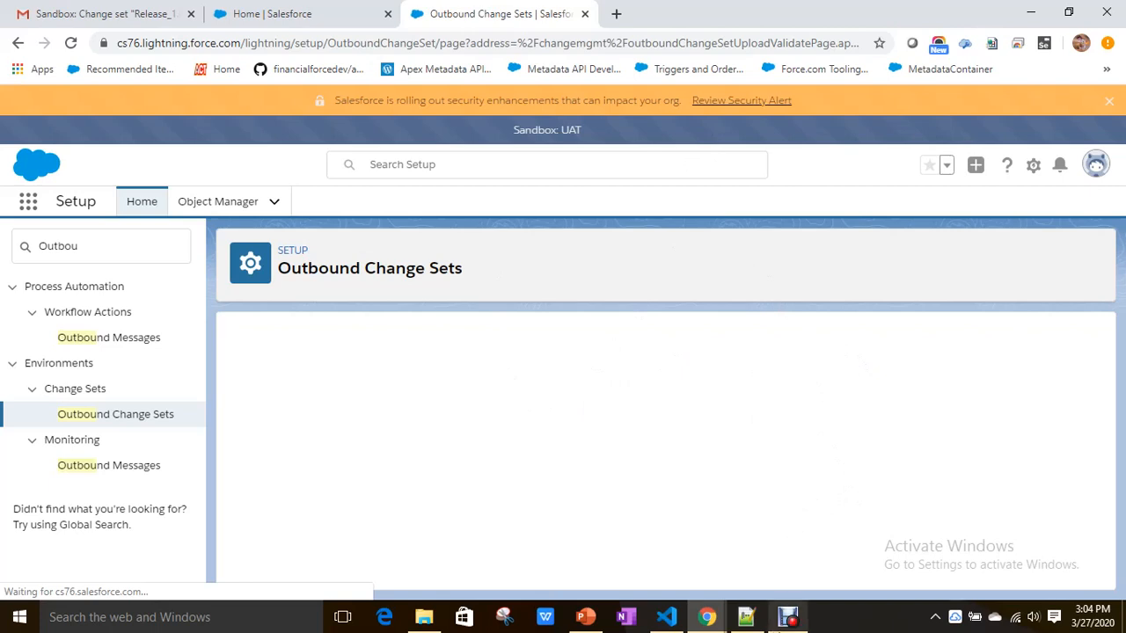
mouse_move(780, 628)
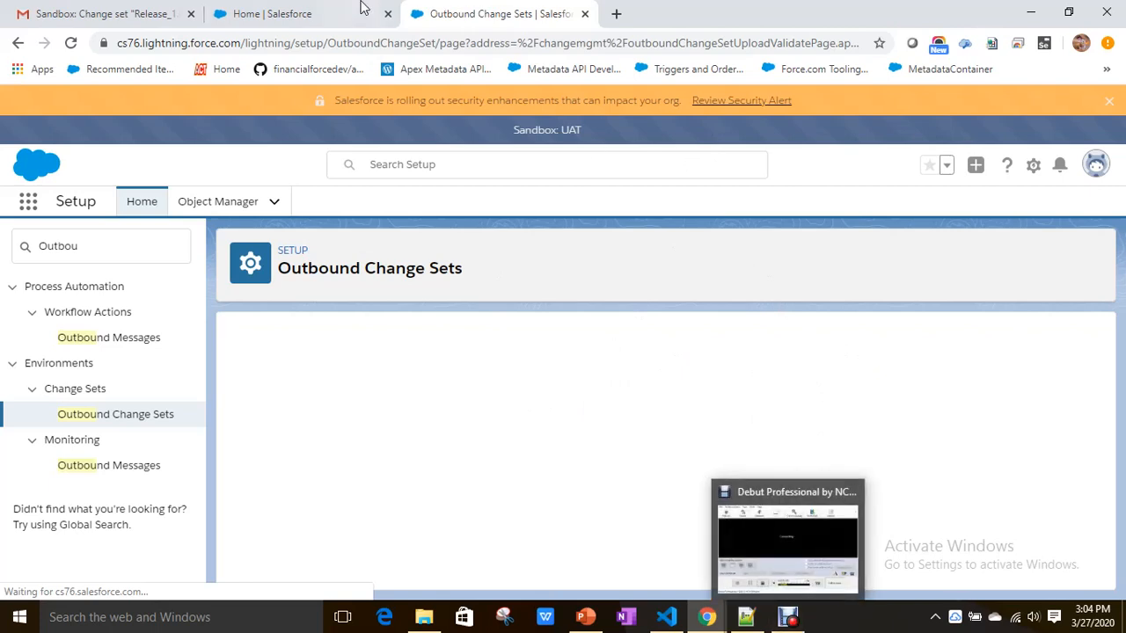
click(605, 50)
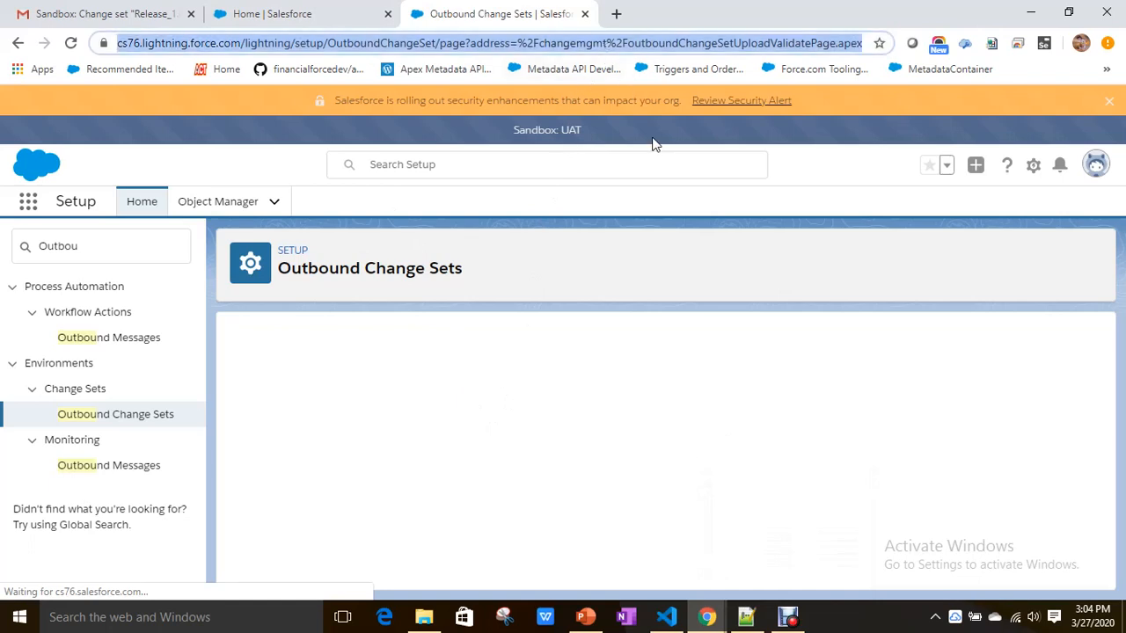
key(Return)
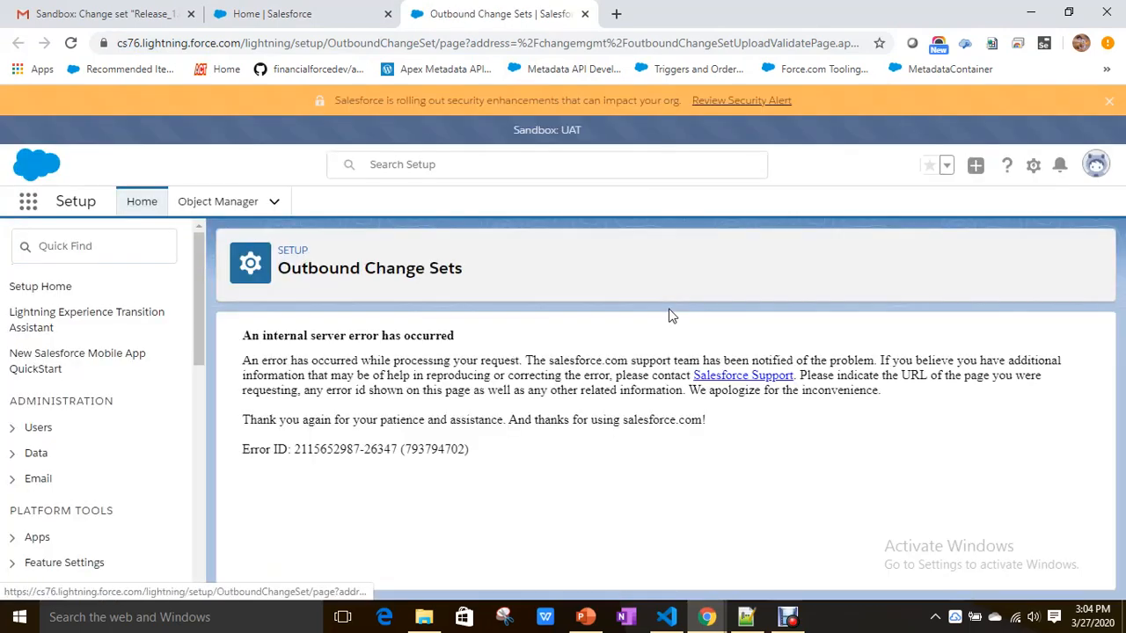
Return to UAT's outbound change set list, continuing past the introduction, and reopen the Release_1.0 change set
scroll(183, 362, down, 7)
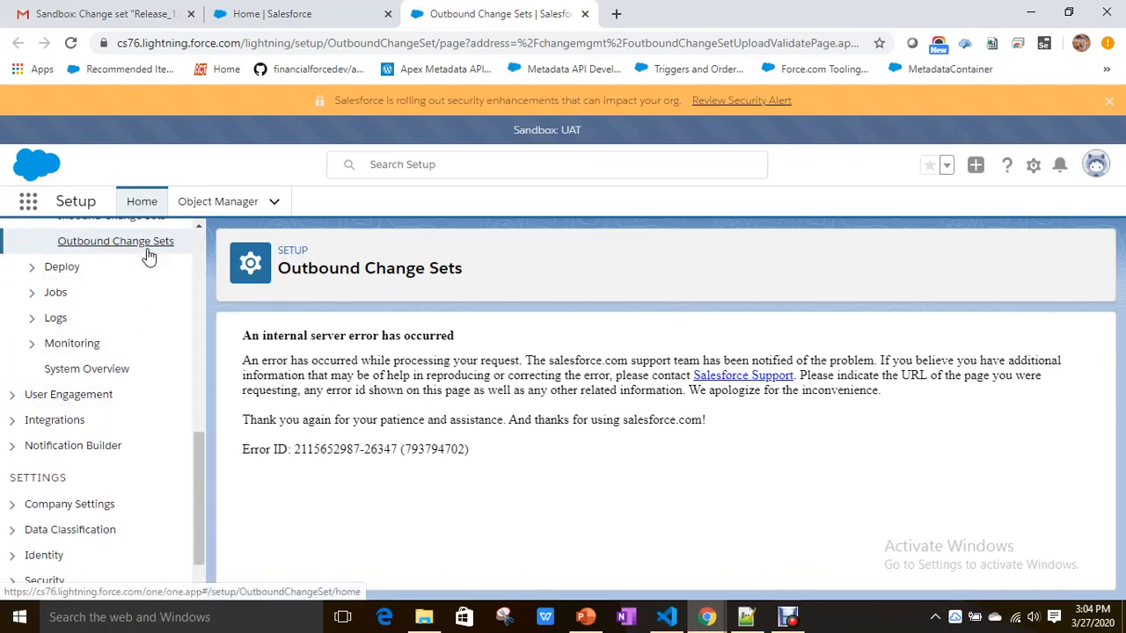
click(148, 254)
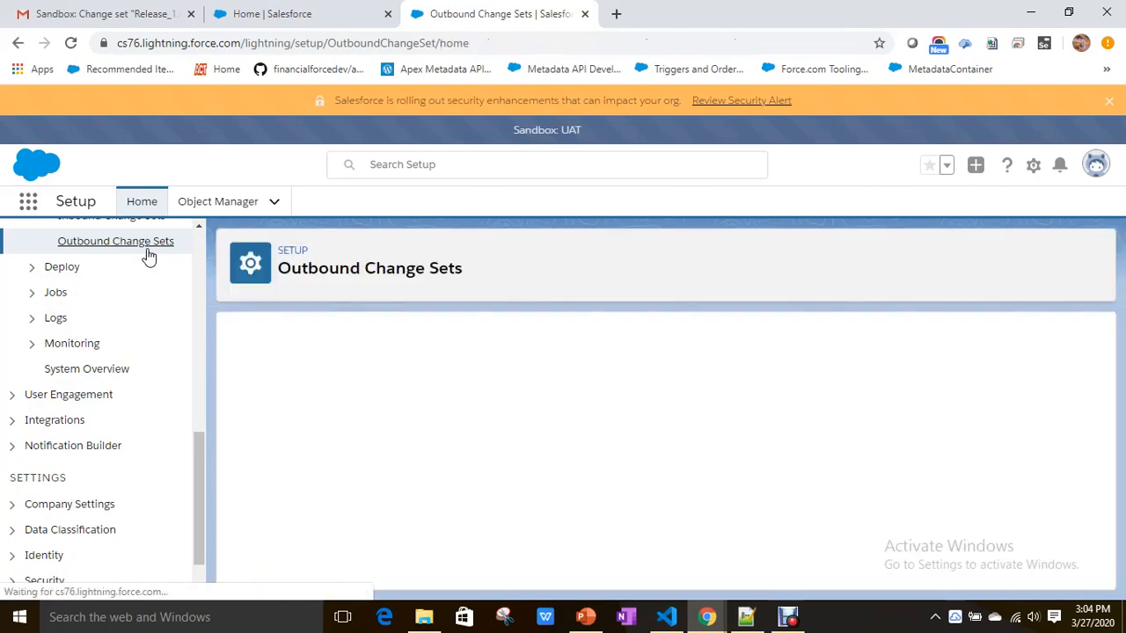
scroll(642, 456, down, 2)
scroll(642, 456, down, 5)
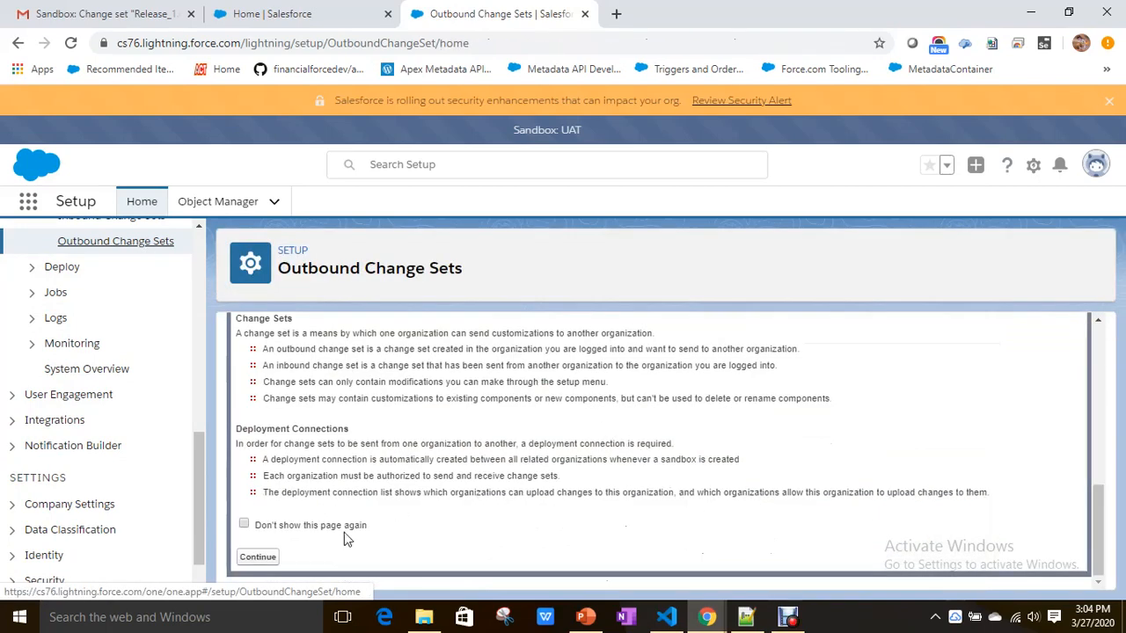
click(254, 556)
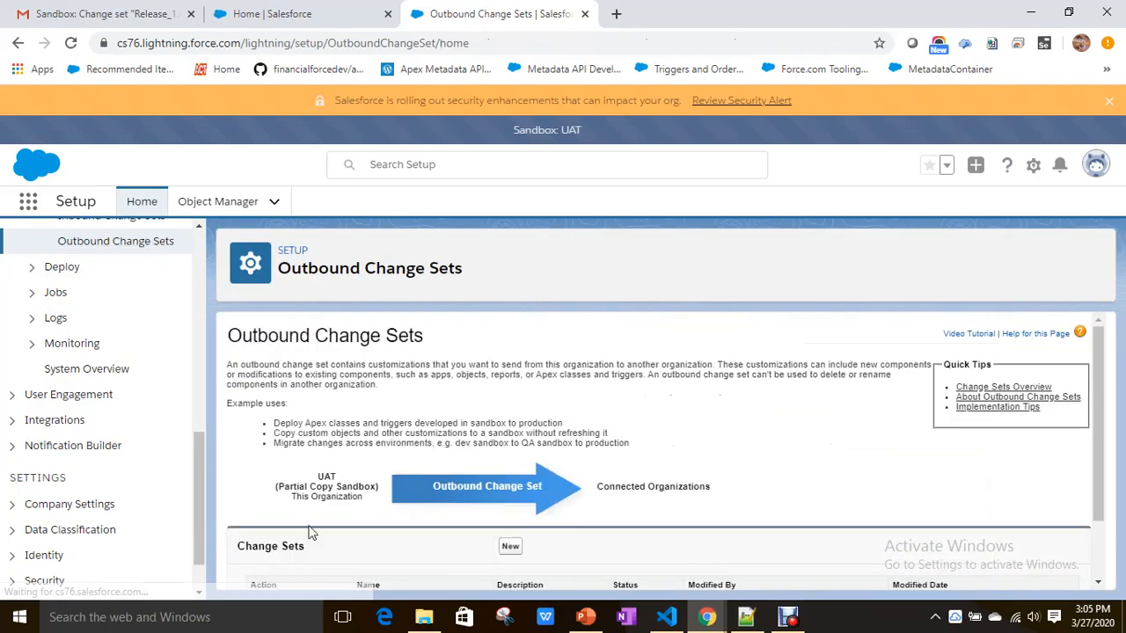
scroll(317, 530, down, 1)
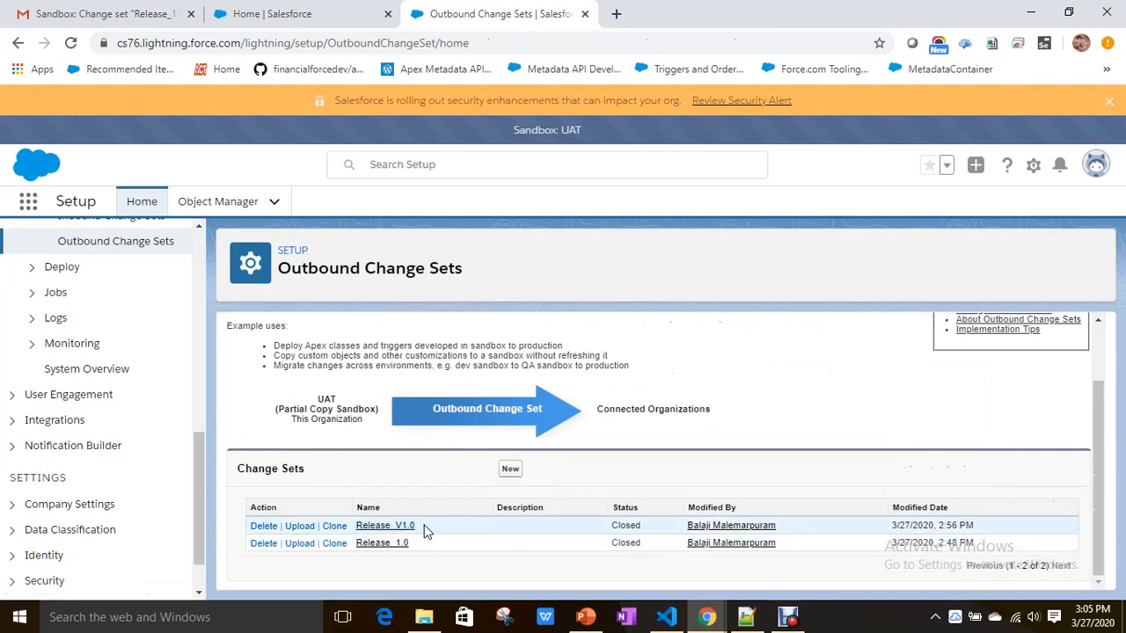
click(379, 545)
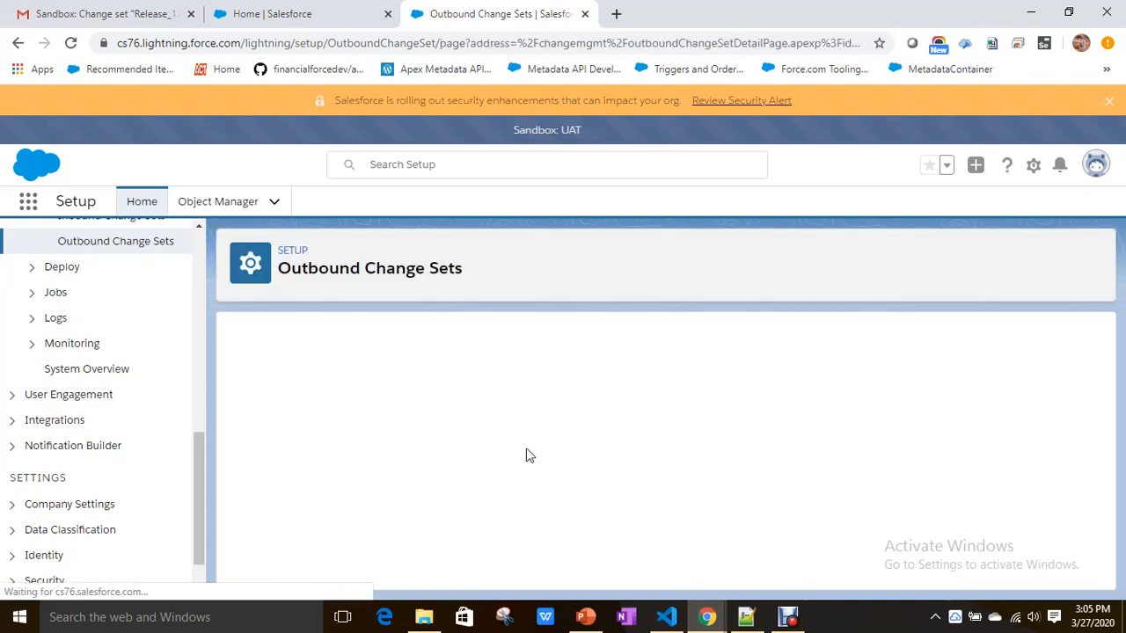
Try again to upload the Release_1.0 change set to the Test1 sandbox
scroll(557, 478, down, 5)
scroll(558, 477, up, 5)
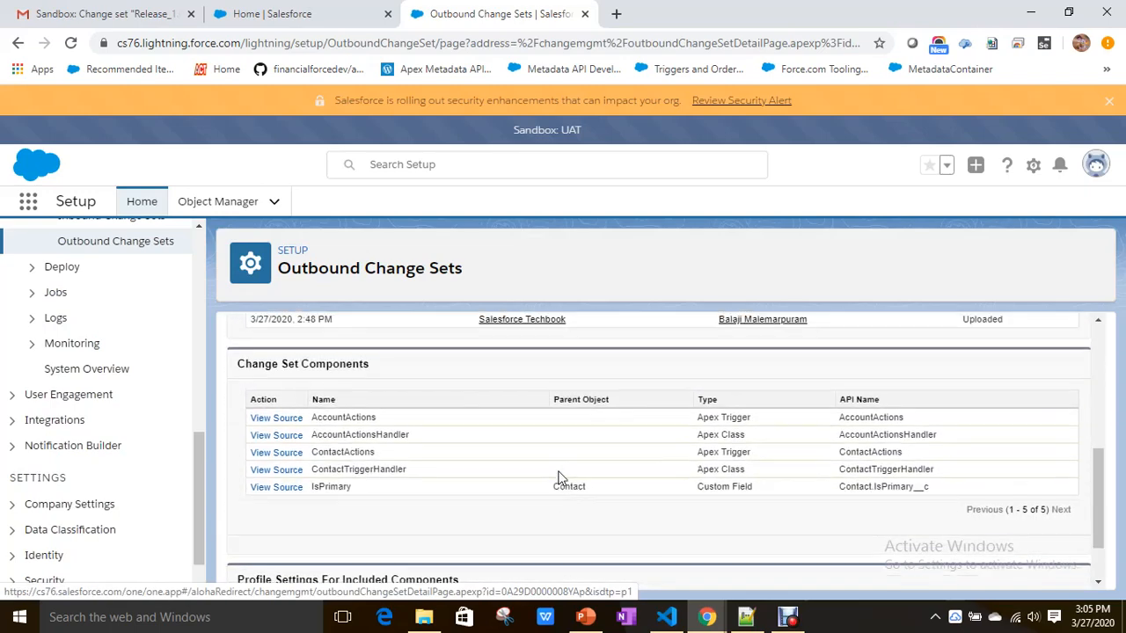
click(523, 453)
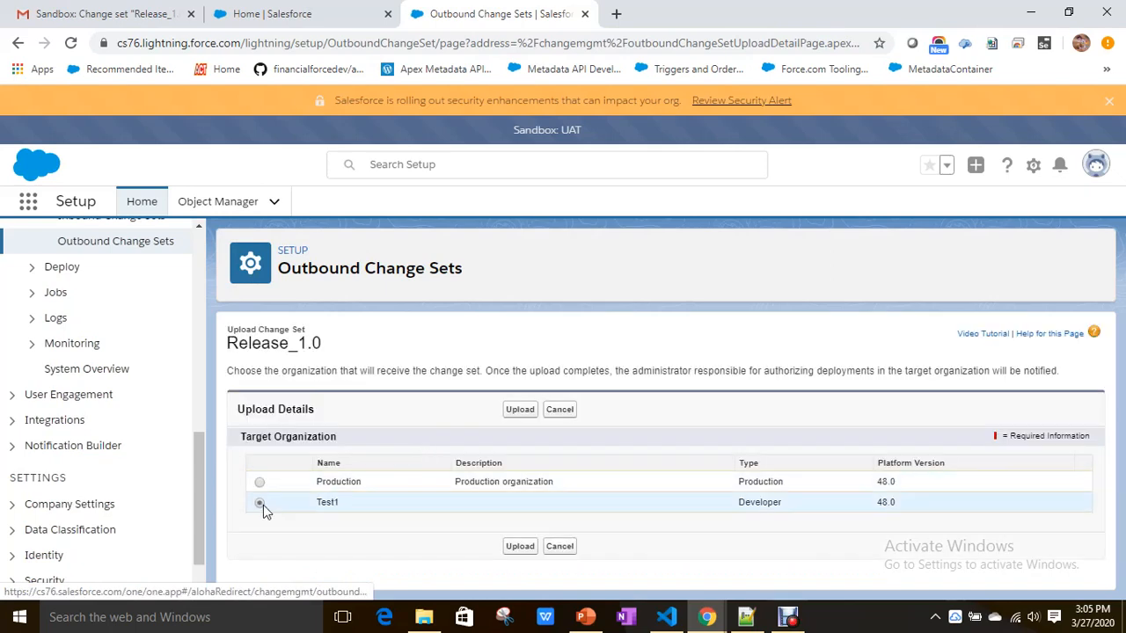
click(260, 502)
click(525, 412)
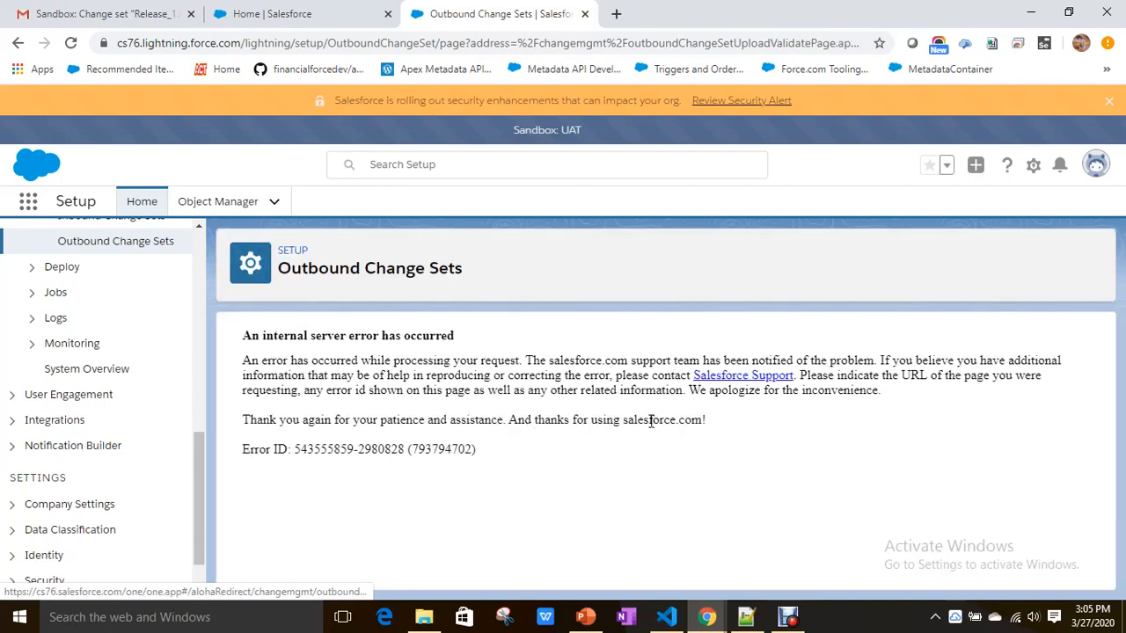
Go back to UAT's Outbound Change Sets page and continue past the introduction to the list of change sets
scroll(123, 352, up, 1)
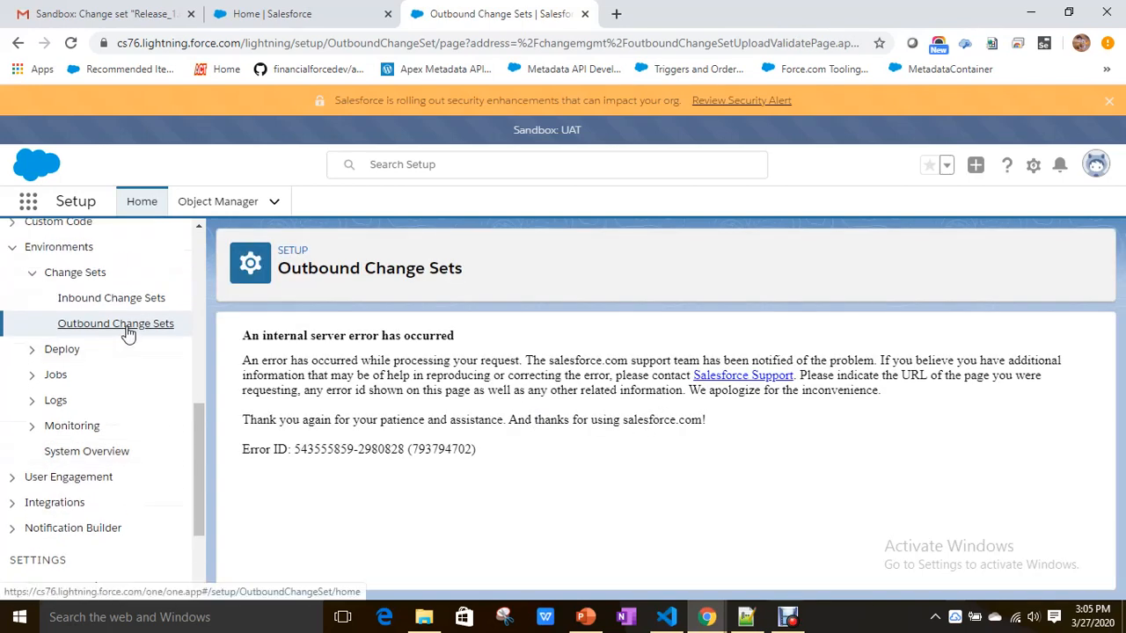
click(123, 327)
scroll(576, 402, down, 10)
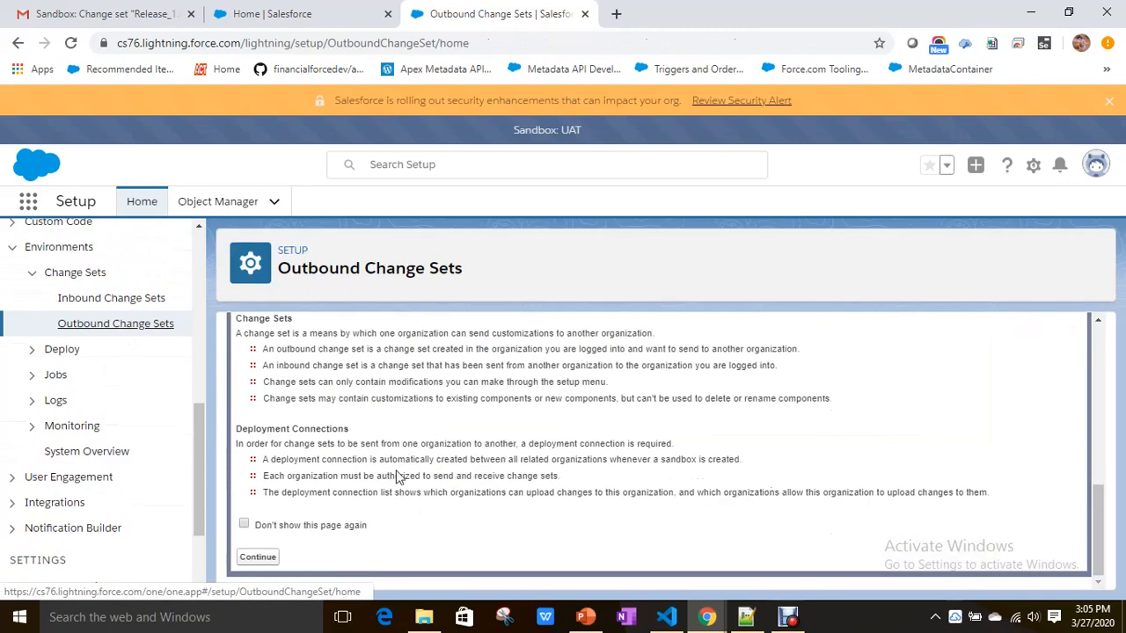
click(251, 556)
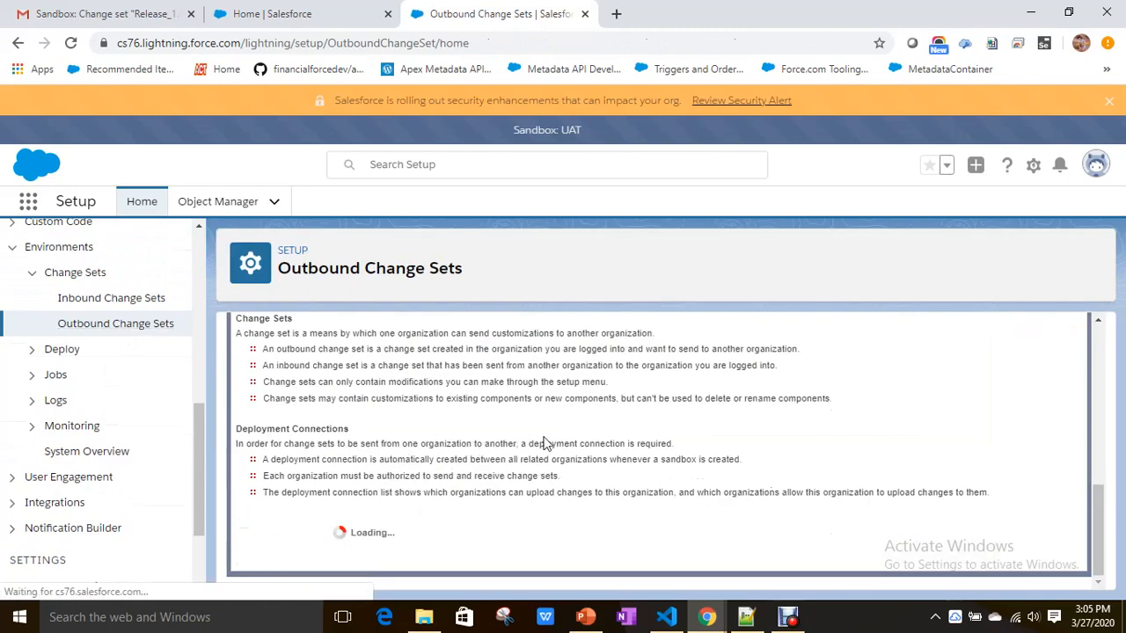
scroll(528, 475, down, 1)
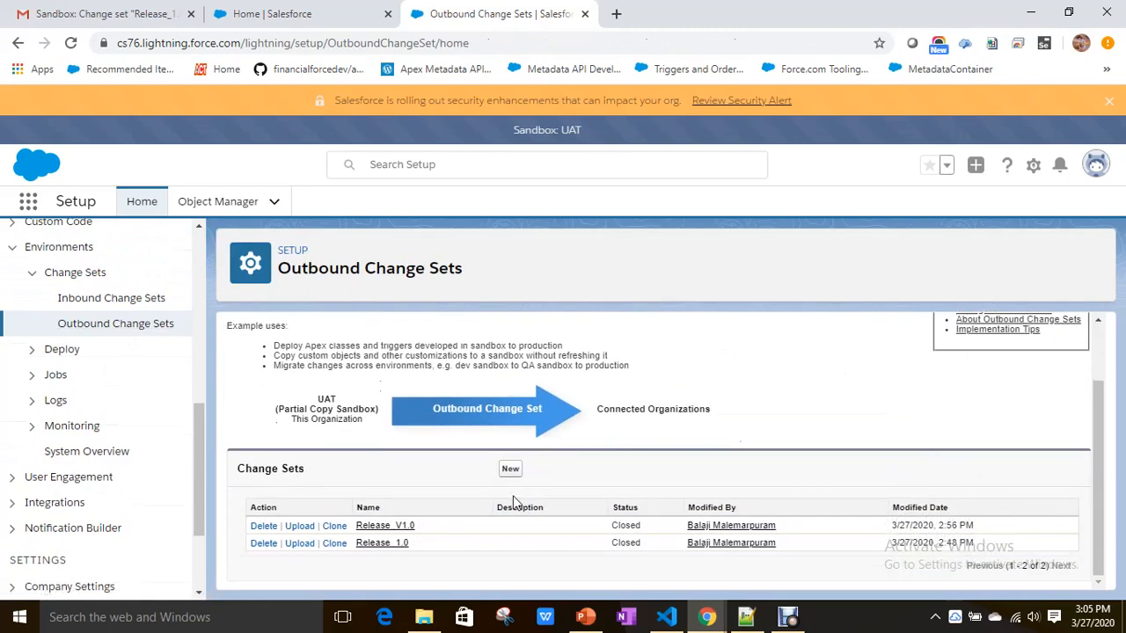
Clone the Release_1.0 change set and save the copy under the name Release_1.1
click(338, 545)
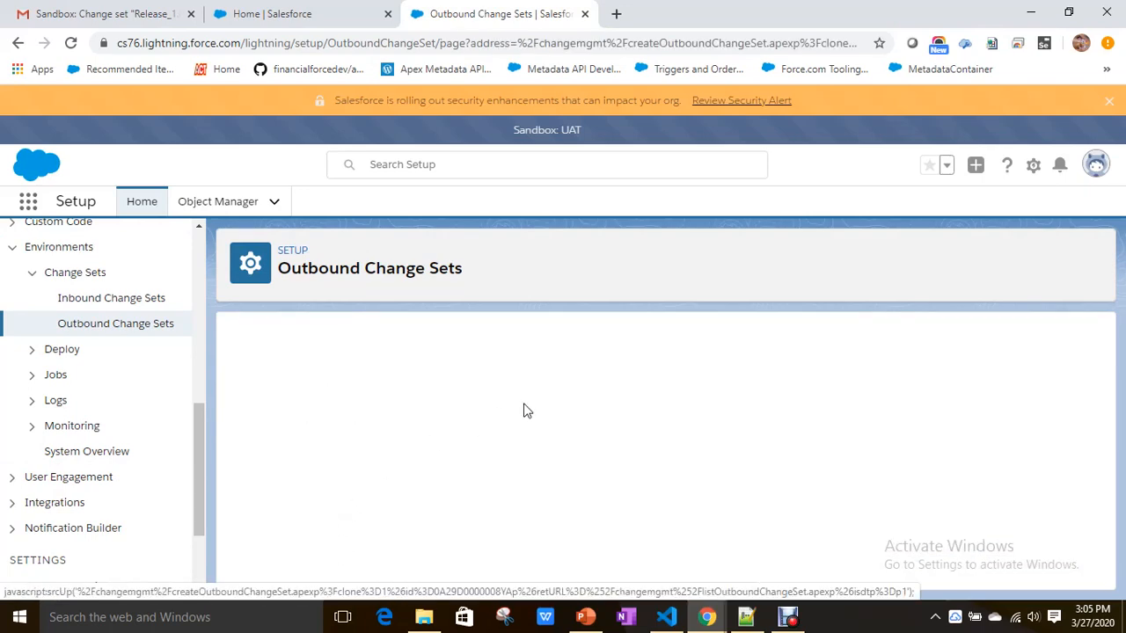
click(509, 425)
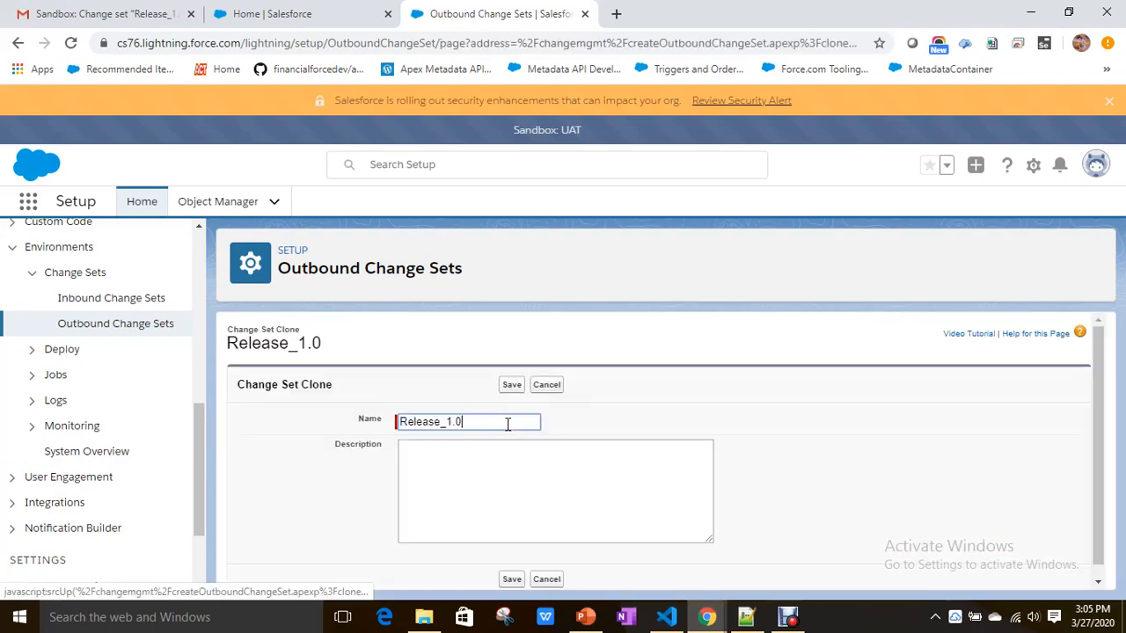
key(BackSpace)
text(1)
click(513, 386)
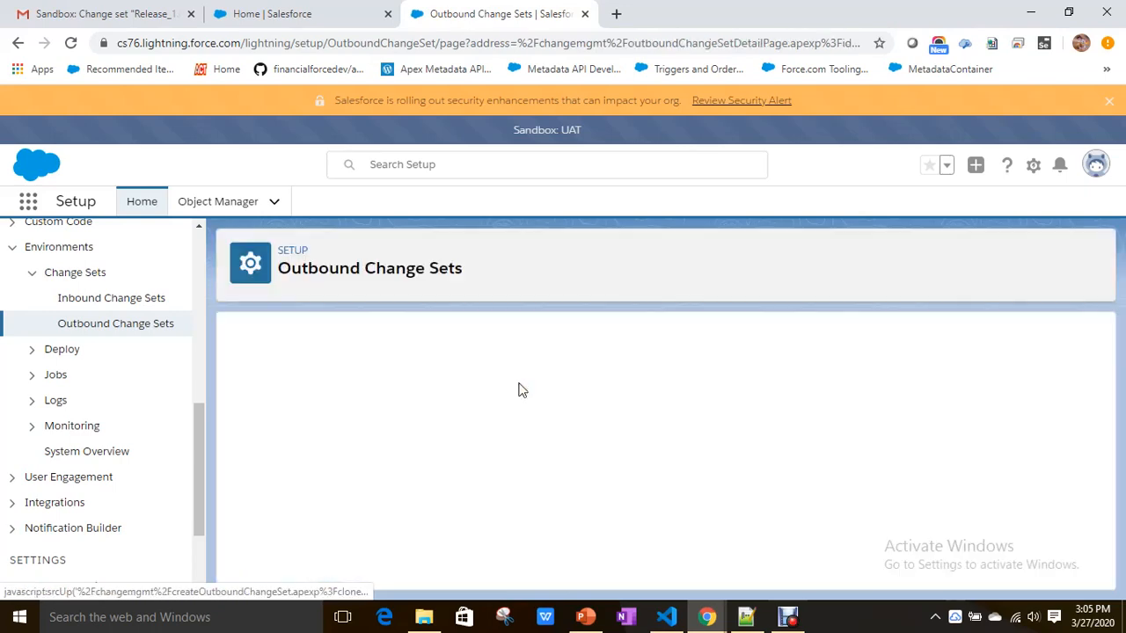
Upload the Release_1.1 change set to Test1, and check its details and components page
scroll(573, 397, down, 3)
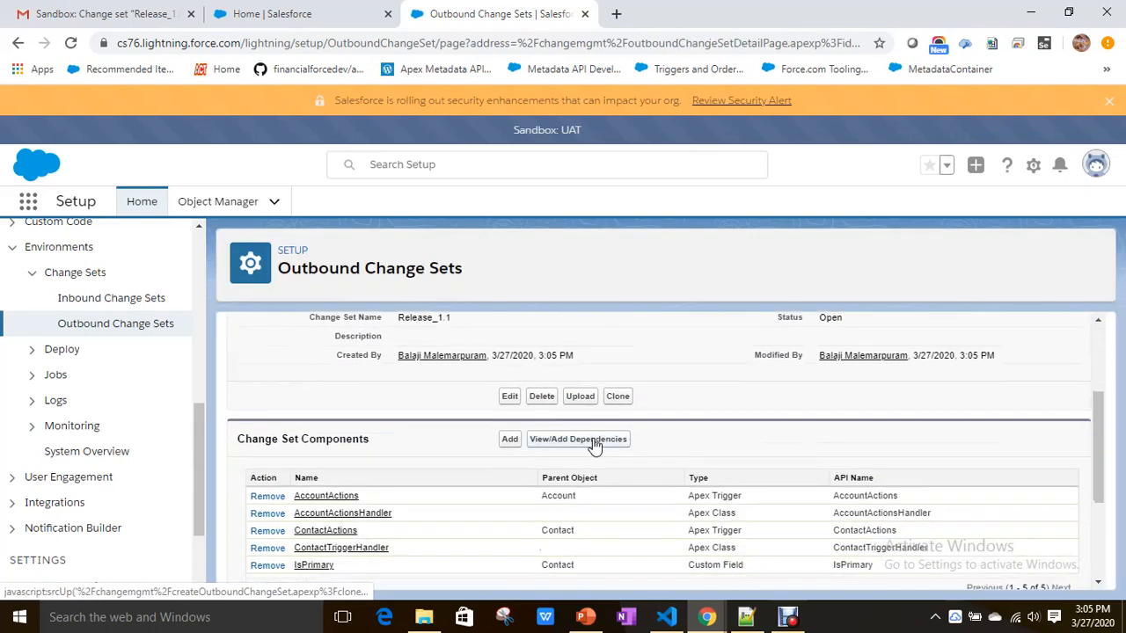
scroll(590, 442, up, 3)
click(580, 451)
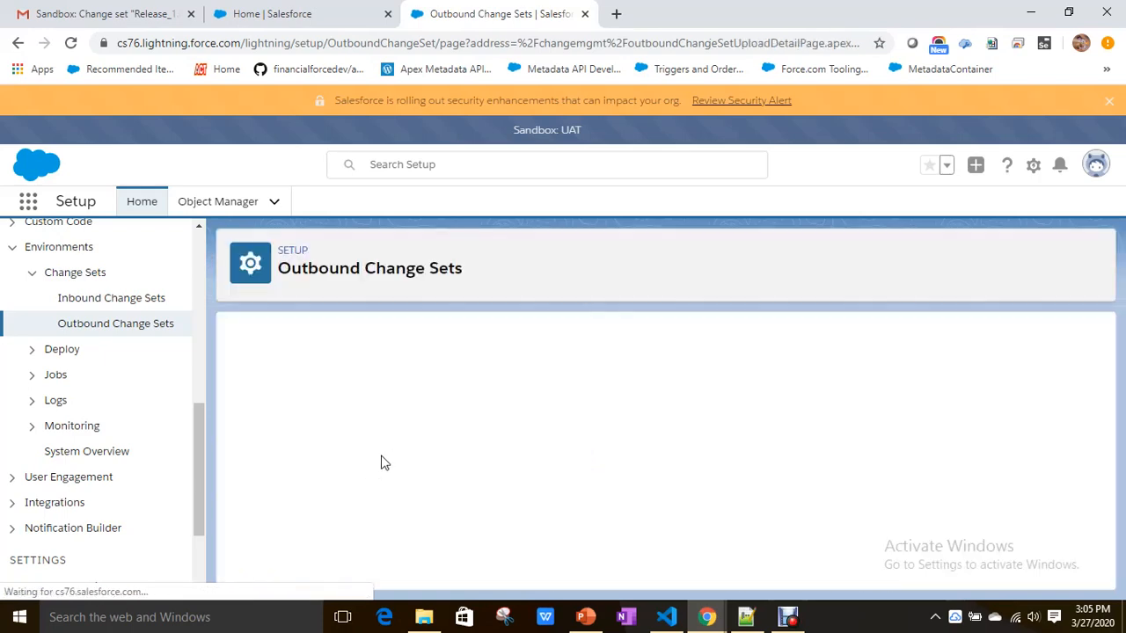
click(263, 540)
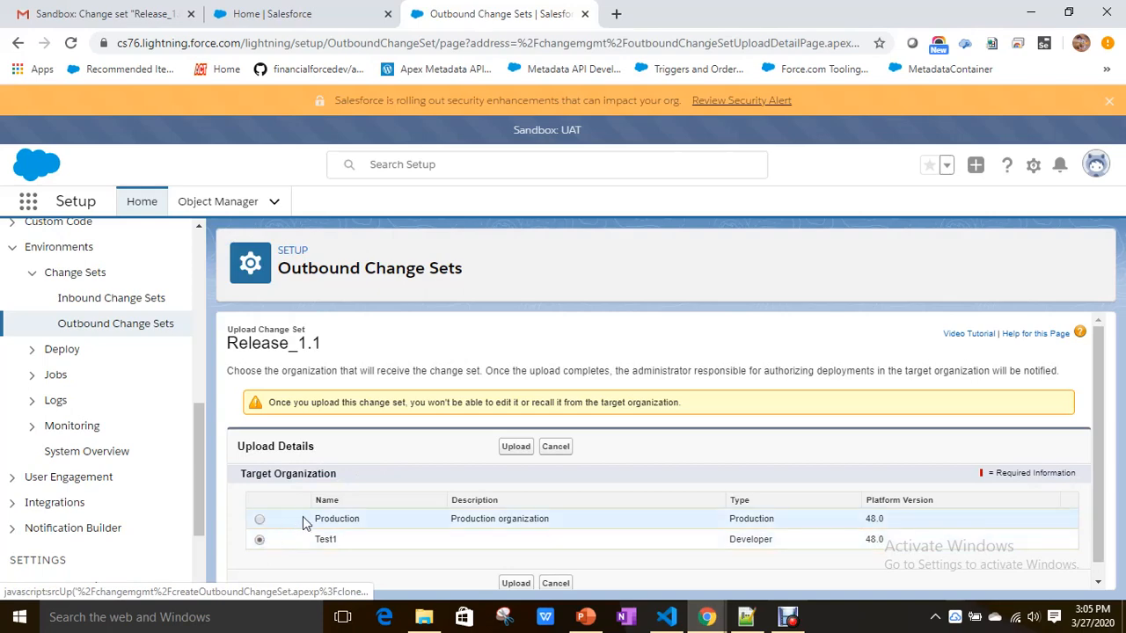
click(519, 447)
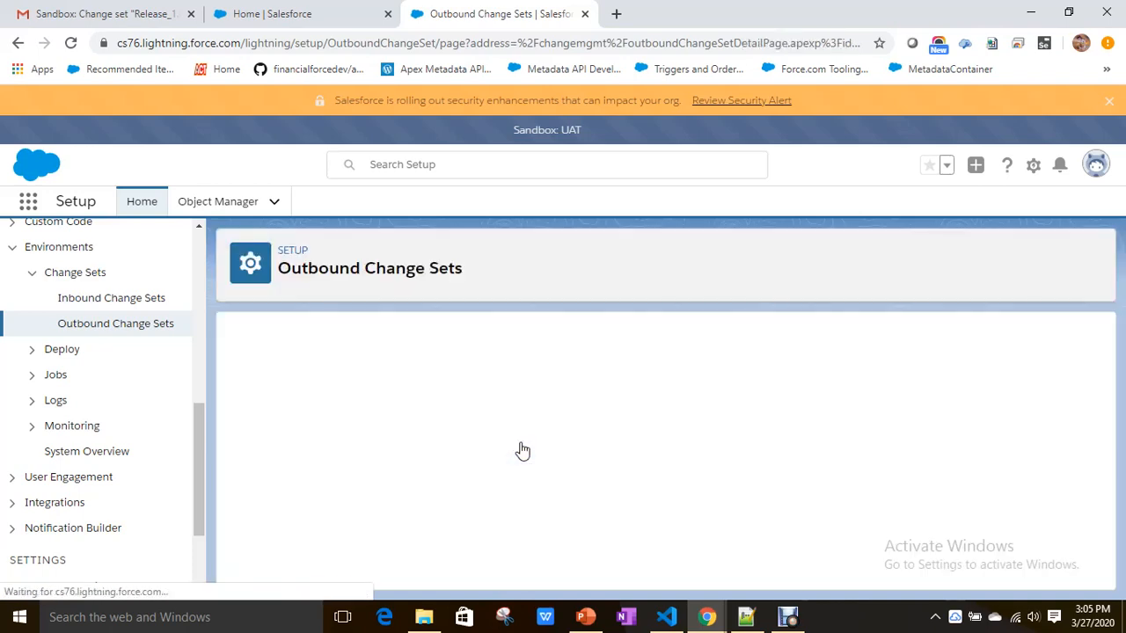
scroll(521, 448, down, 2)
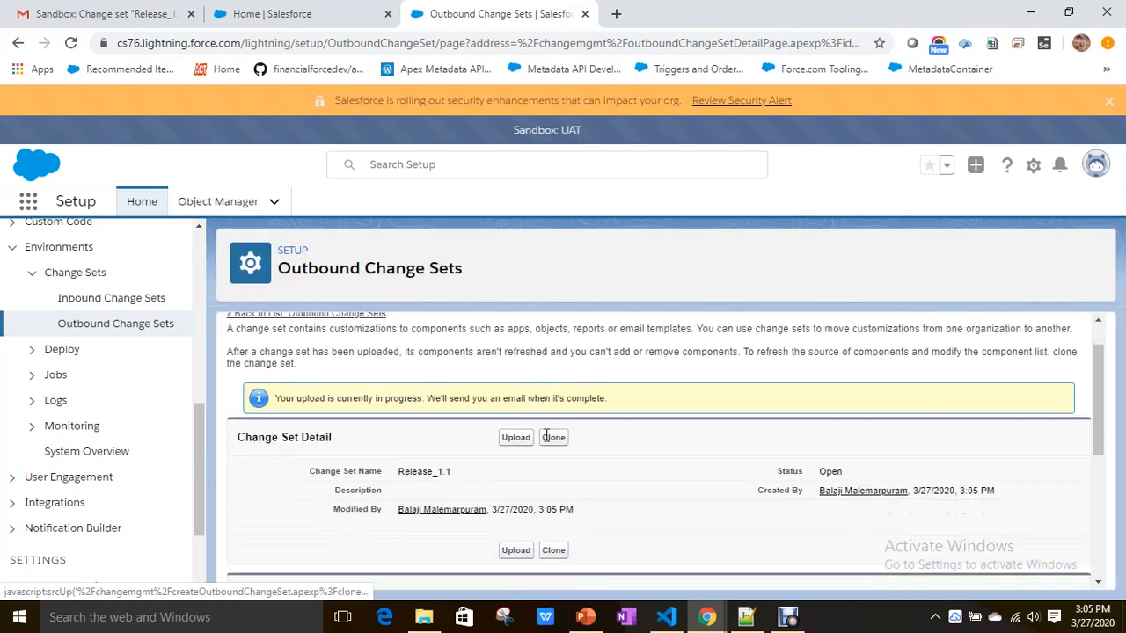
scroll(608, 467, up, 2)
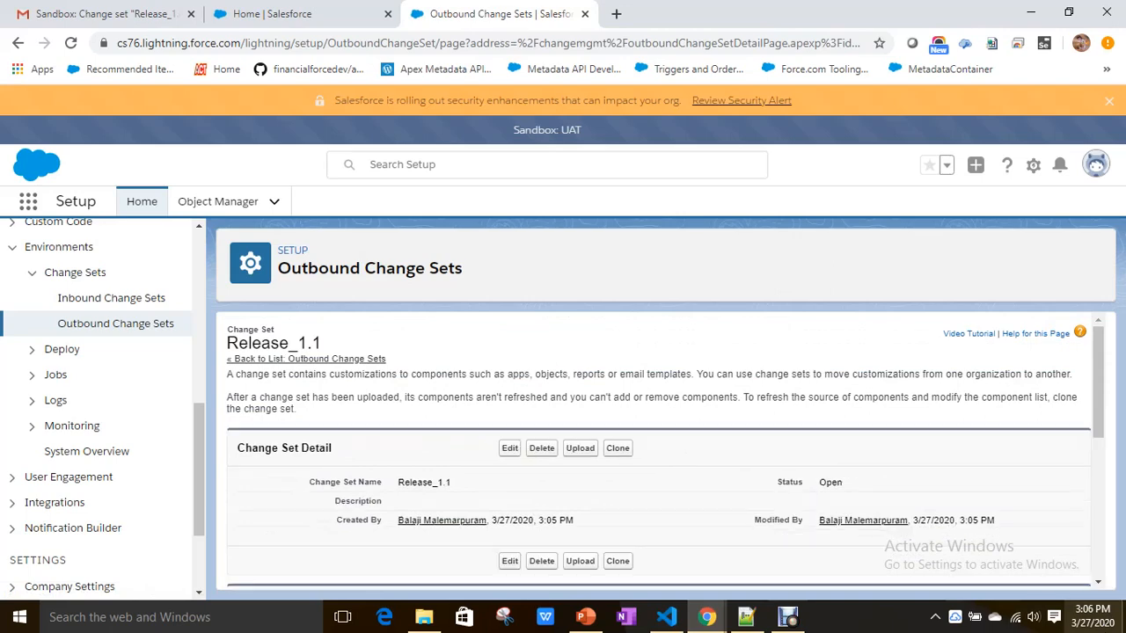
scroll(674, 459, down, 1)
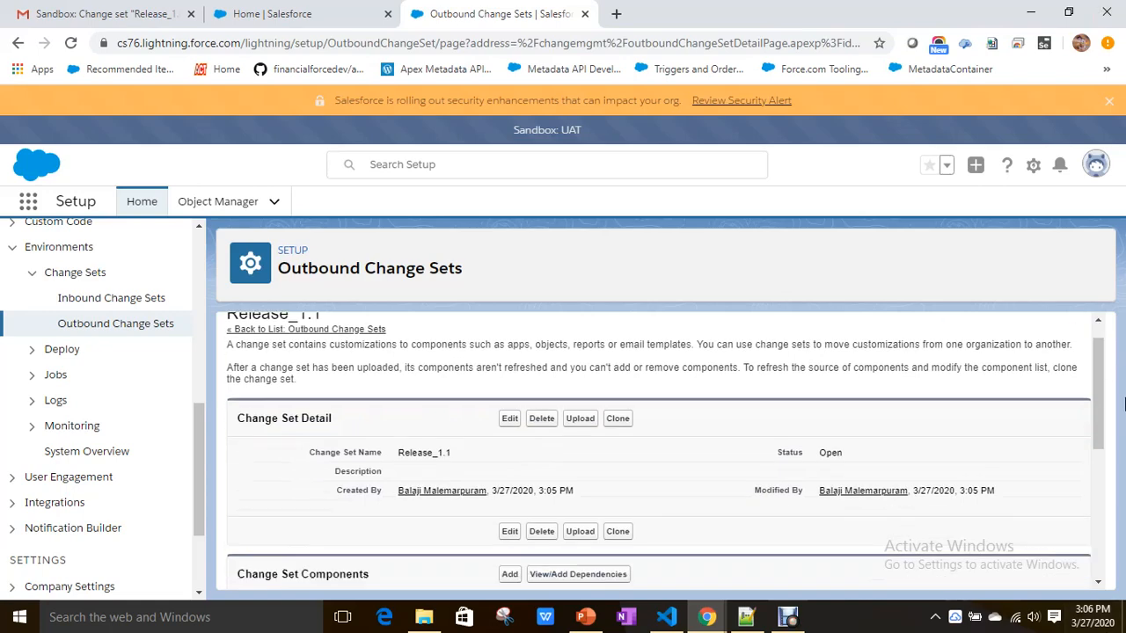
scroll(777, 440, down, 3)
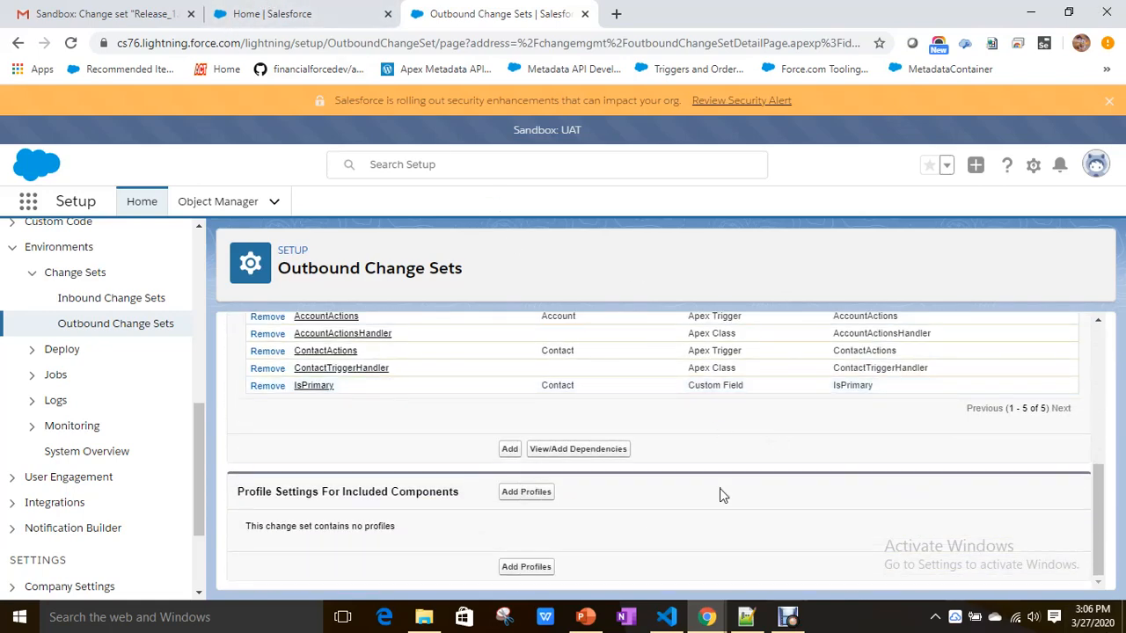
Switch to the Test1 window, search Setup for "inboun", and open Inbound Change Sets
mouse_move(729, 603)
click(774, 550)
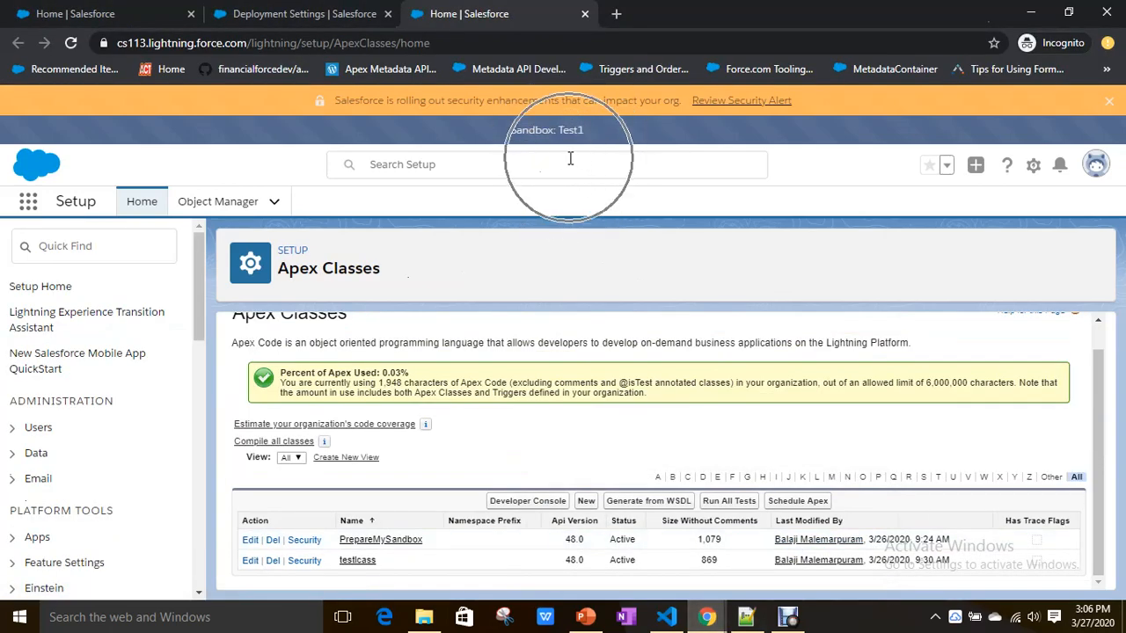
click(135, 244)
text(in)
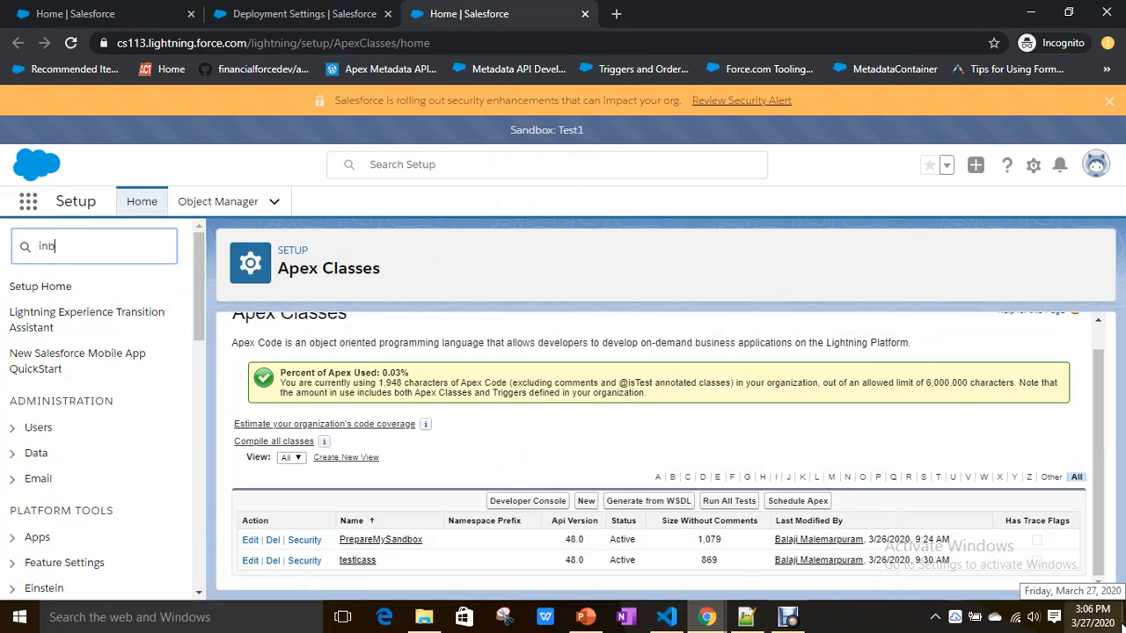
text(bu)
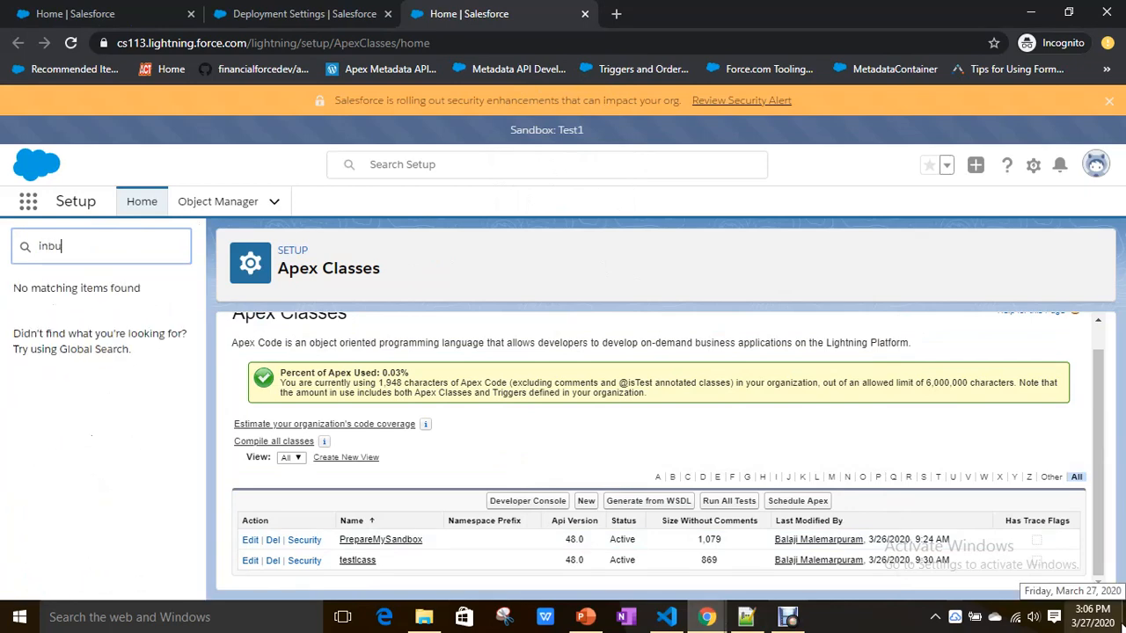
key(BackSpace)
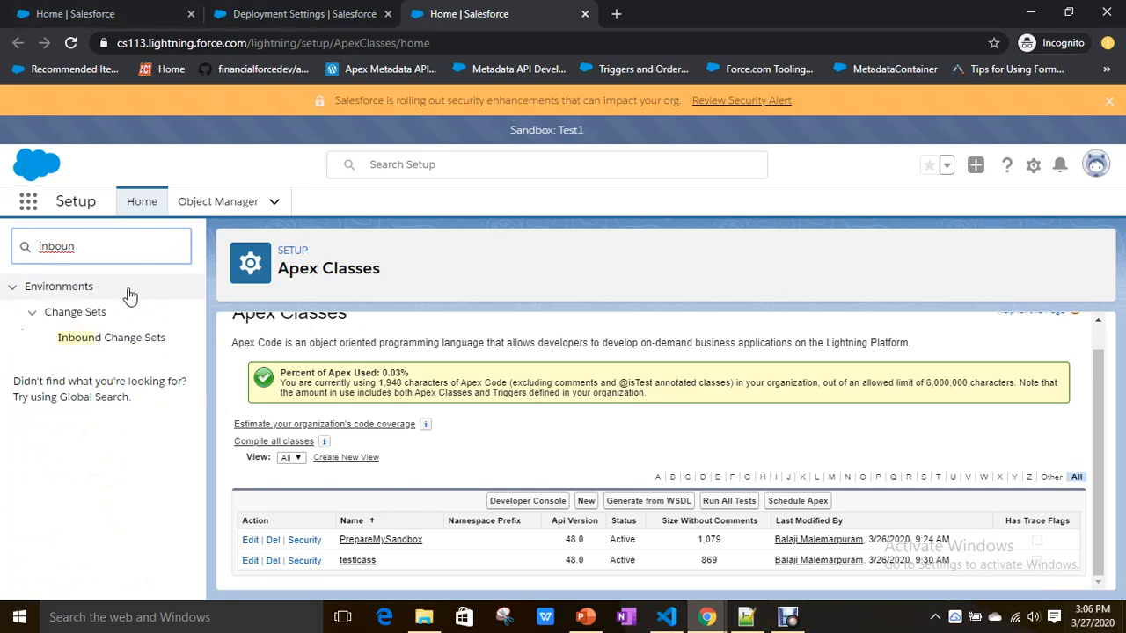
click(124, 341)
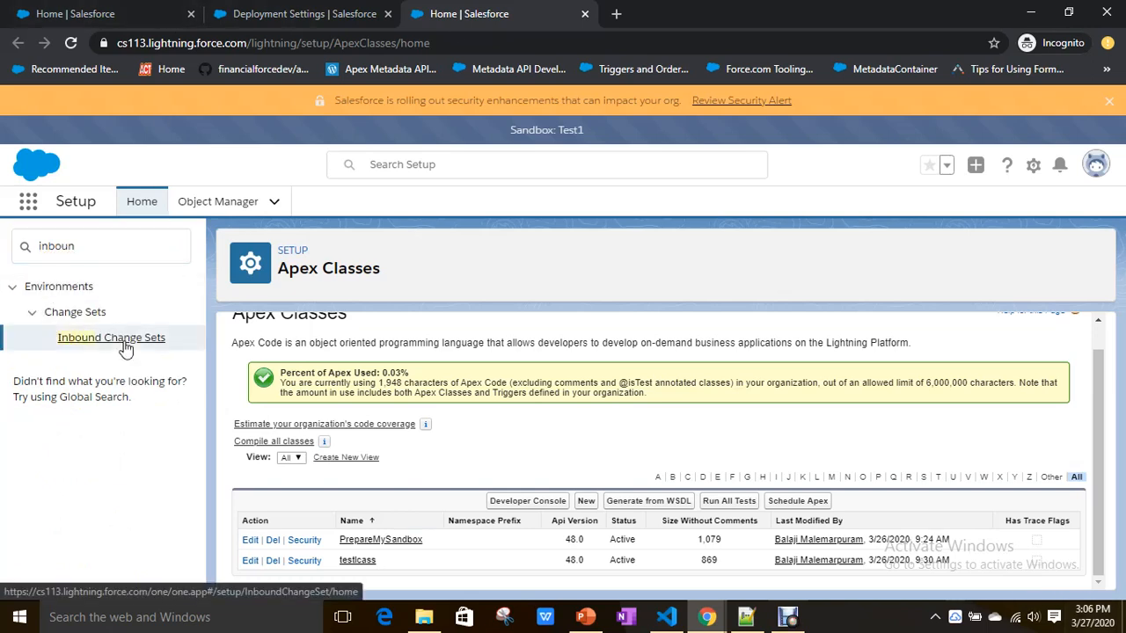
Continue past the Inbound Change Sets introduction in Test1 and check the change sets awaiting deployment
scroll(521, 398, down, 6)
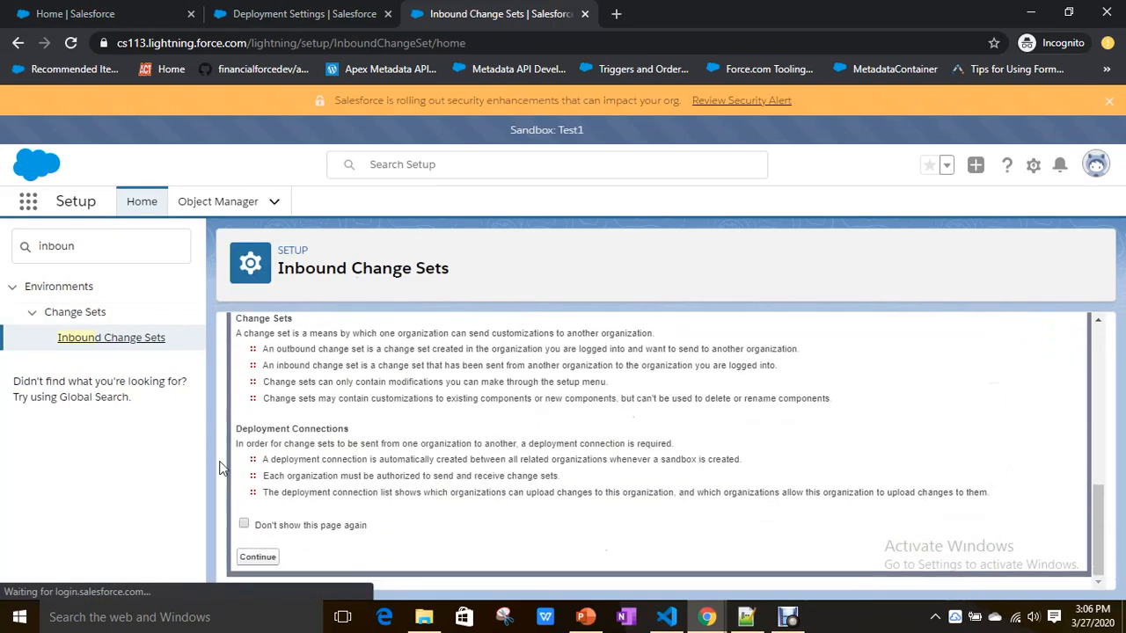
click(265, 556)
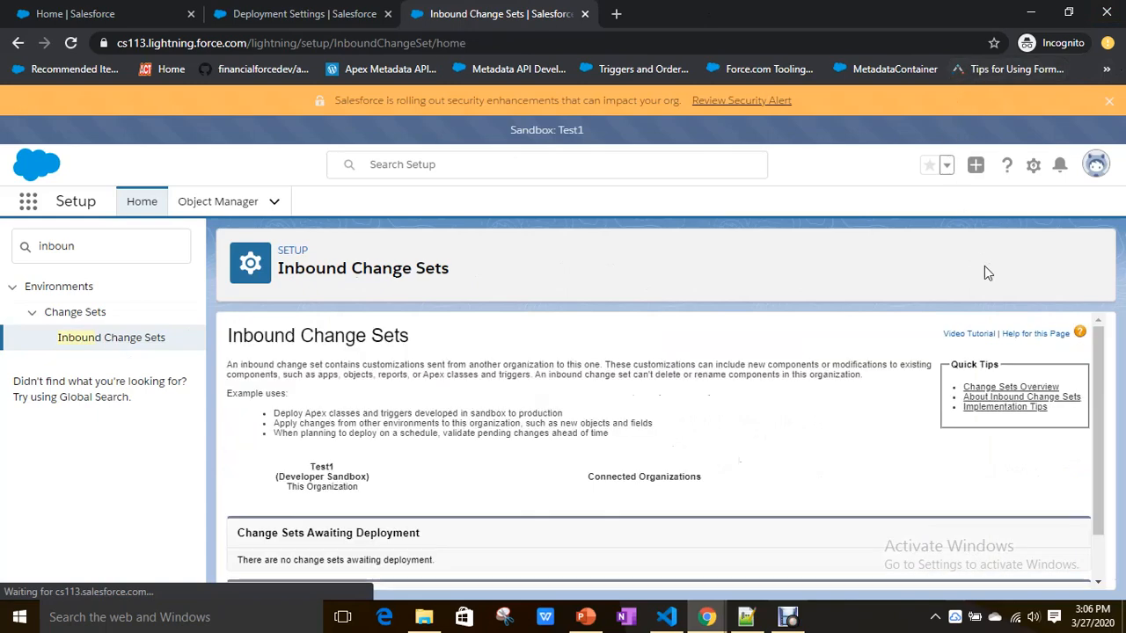
scroll(590, 465, down, 2)
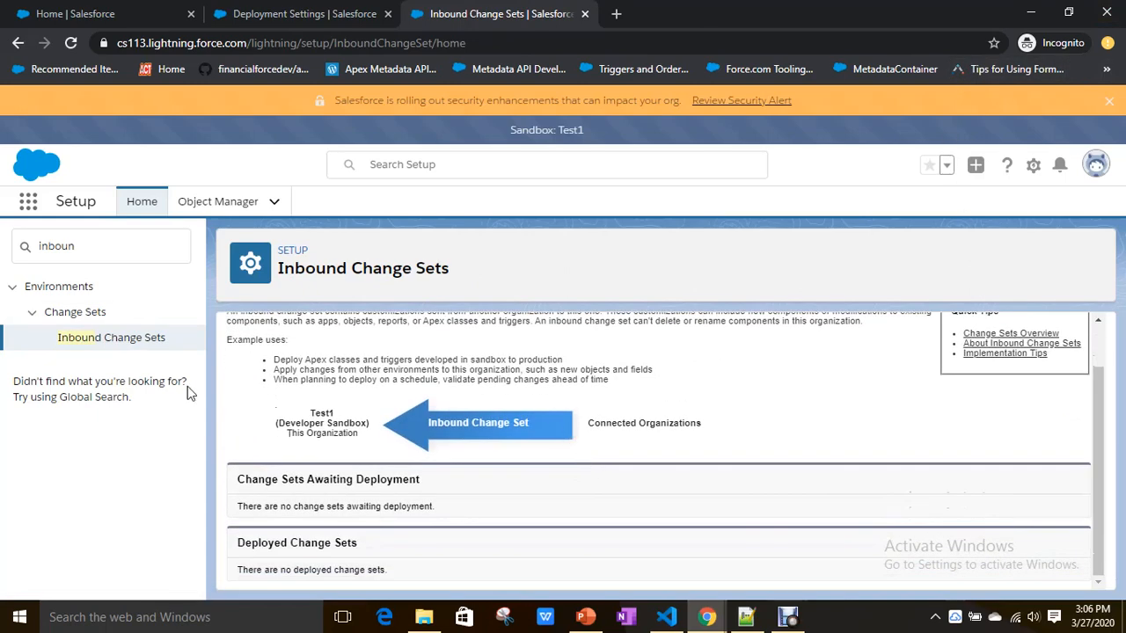
click(145, 342)
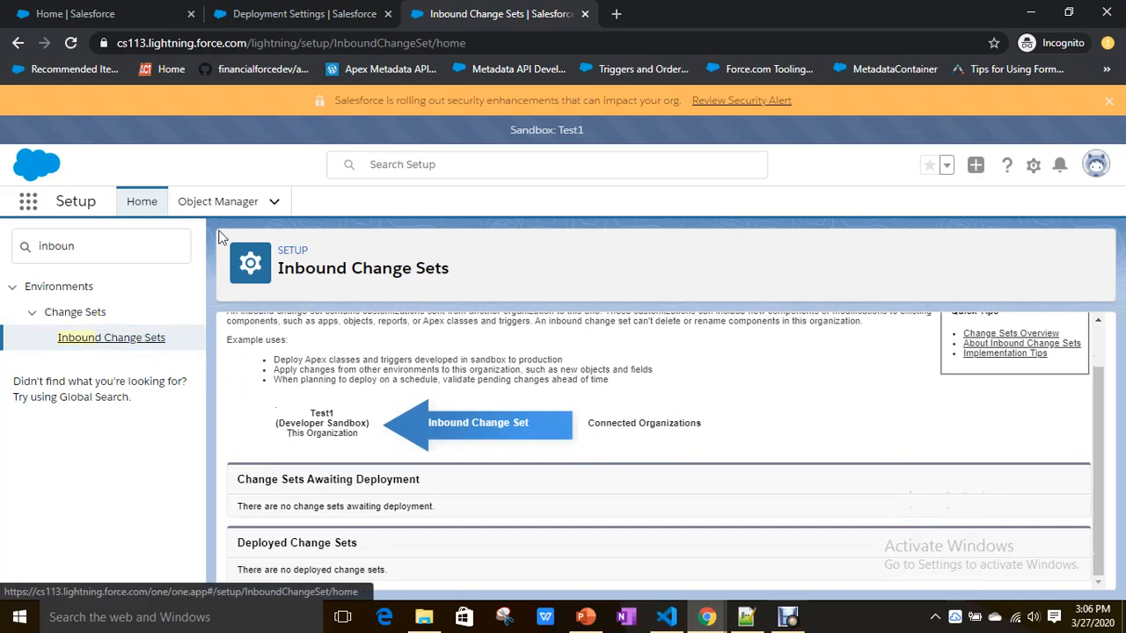
Glance at the outbound change set in the UAT window and return to Test1's Inbound Change Sets
click(709, 619)
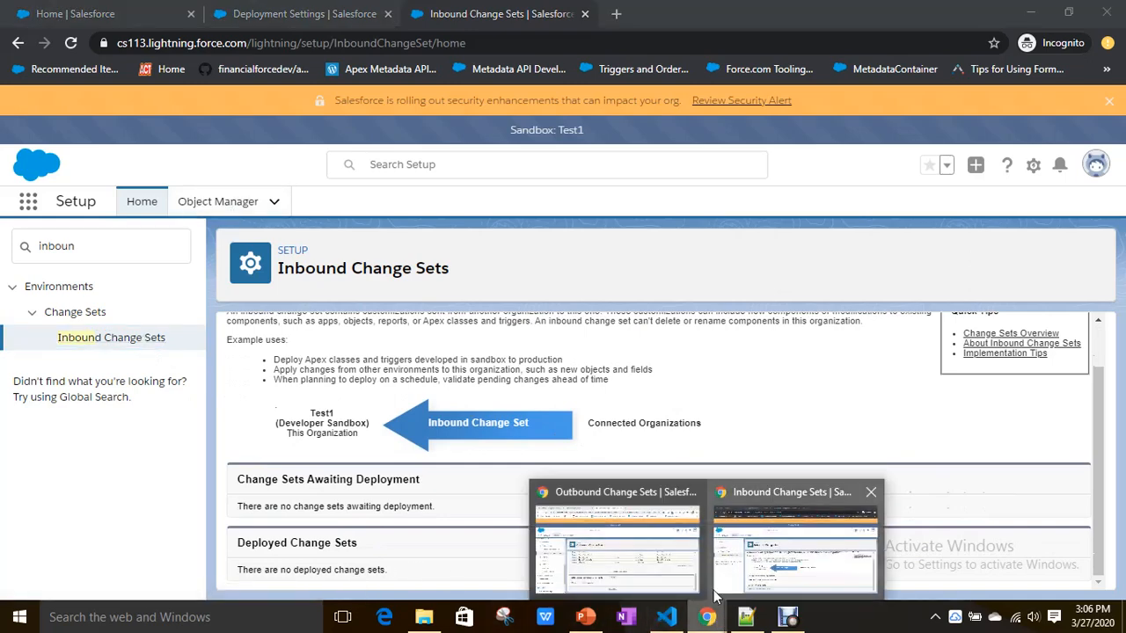
click(735, 590)
click(707, 619)
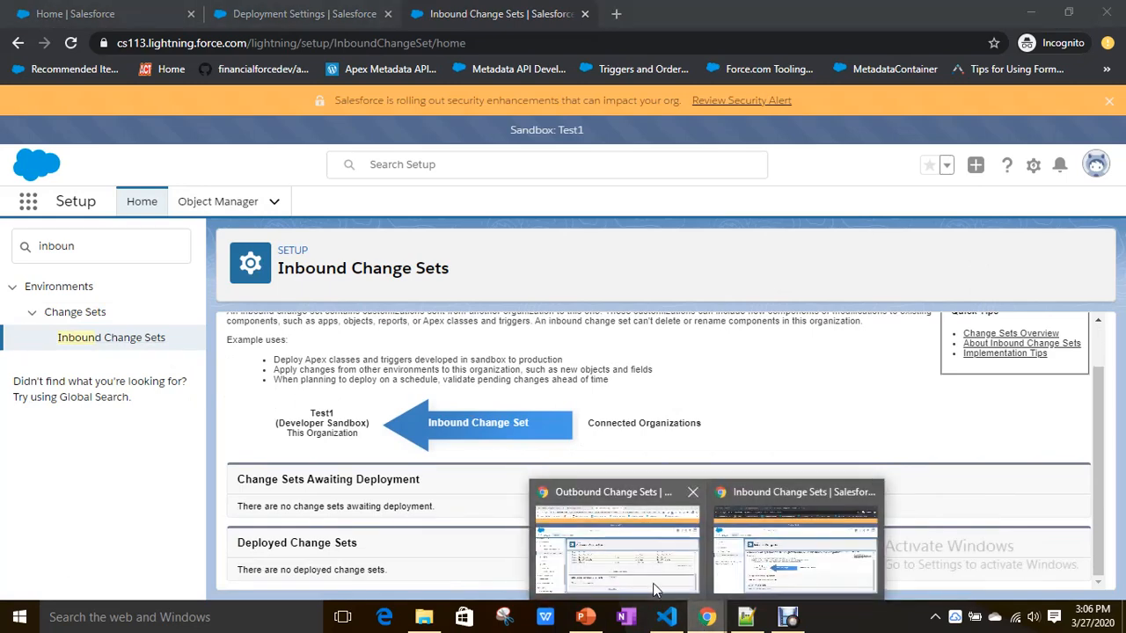
mouse_move(653, 584)
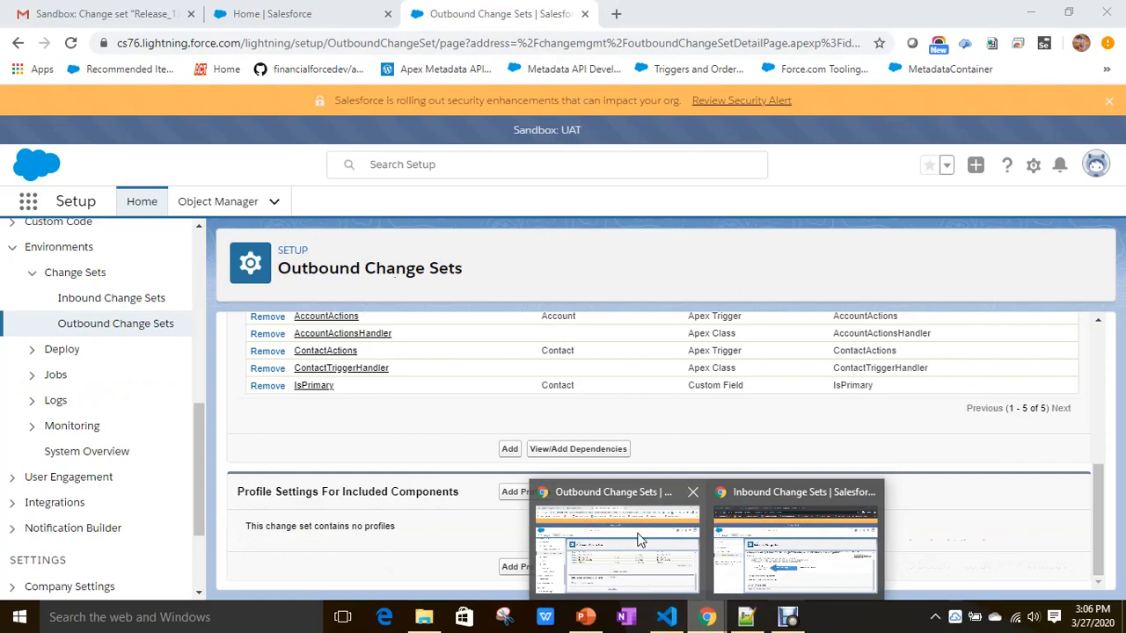
click(599, 390)
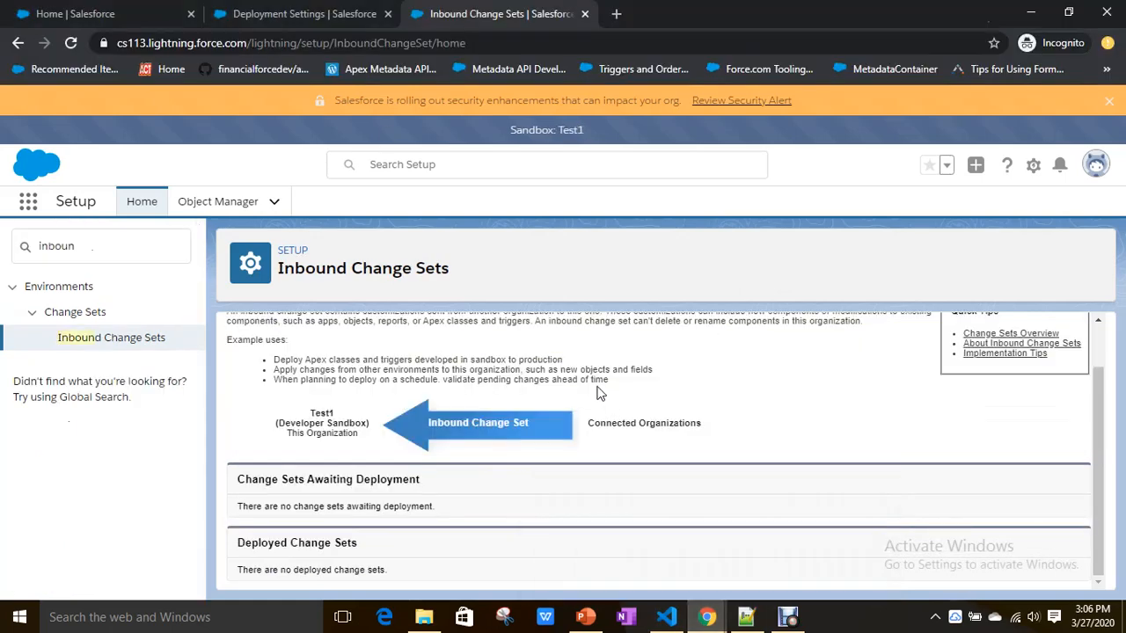
Reload Test1's Inbound Change Sets page and continue past the introduction to the change sets awaiting deployment
click(368, 36)
key(Return)
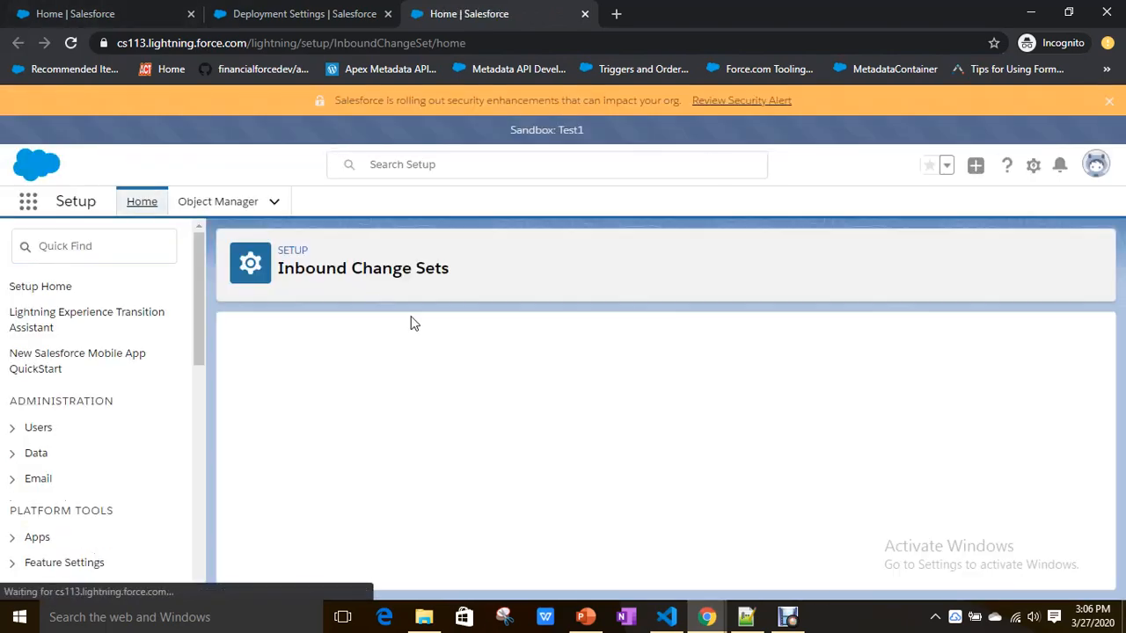
scroll(567, 379, down, 6)
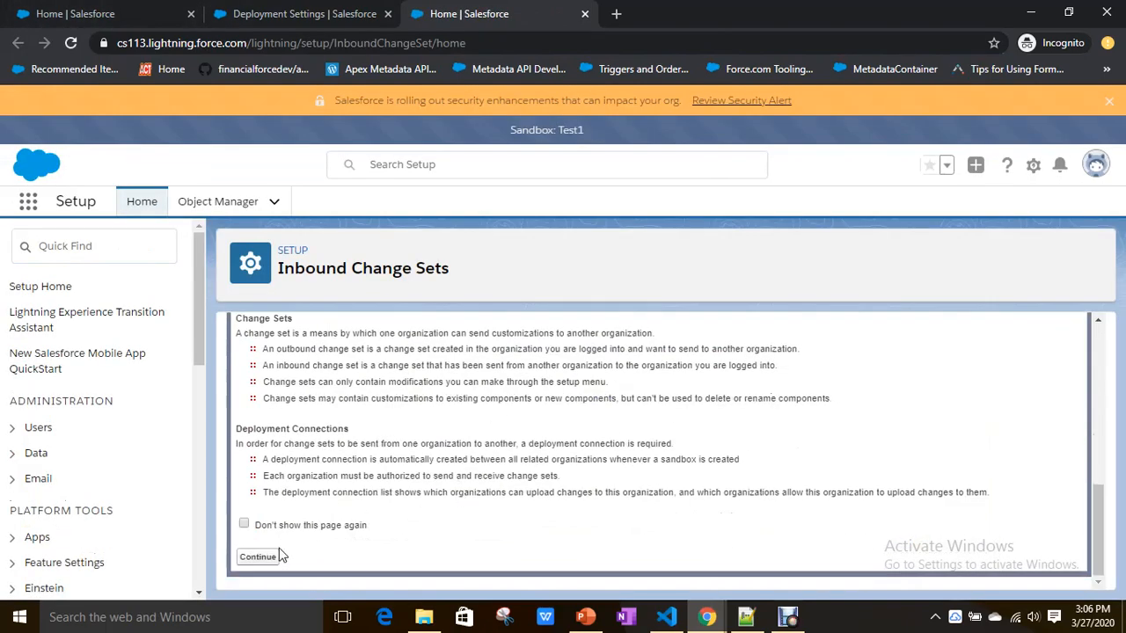
click(272, 557)
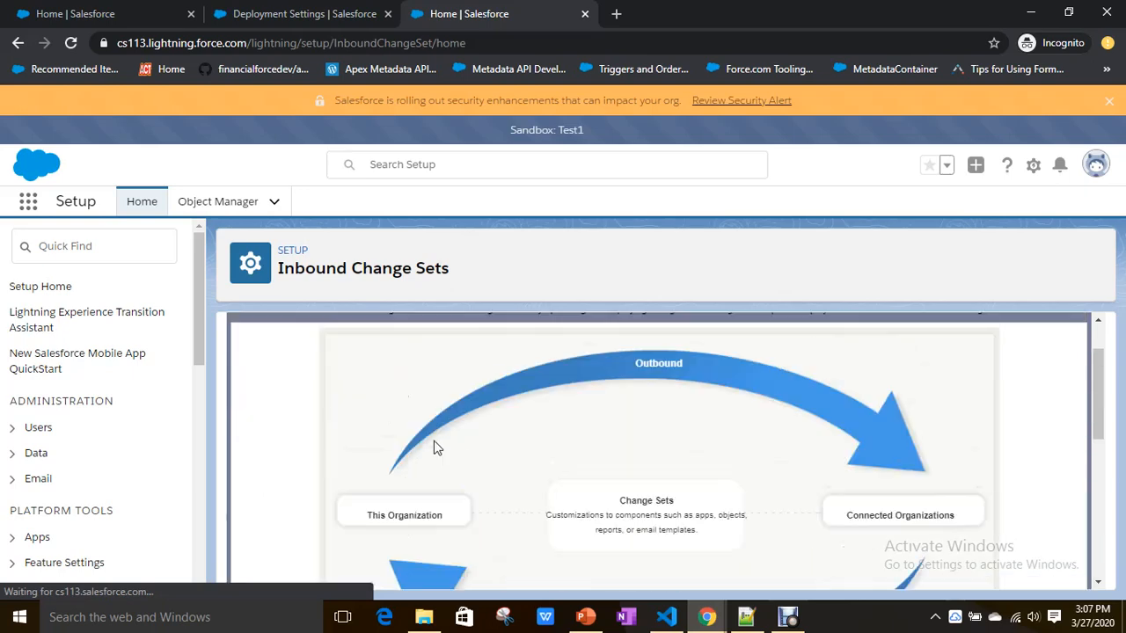
scroll(431, 458, down, 2)
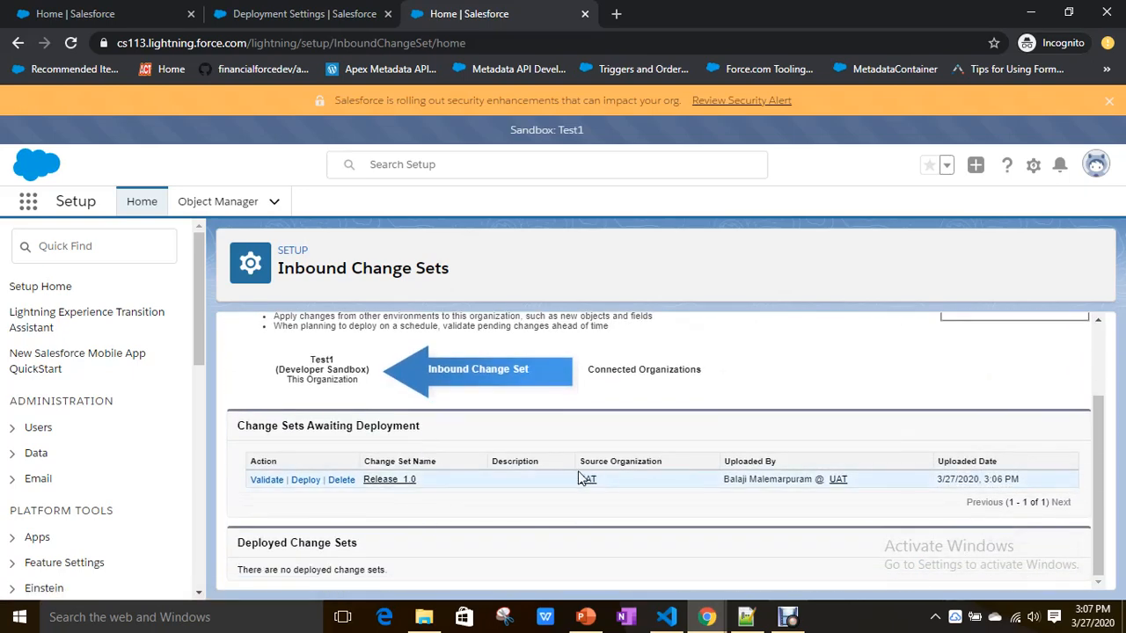
Examine the source organization, name and uploader of the change set awaiting deployment
drag(570, 479, 613, 482)
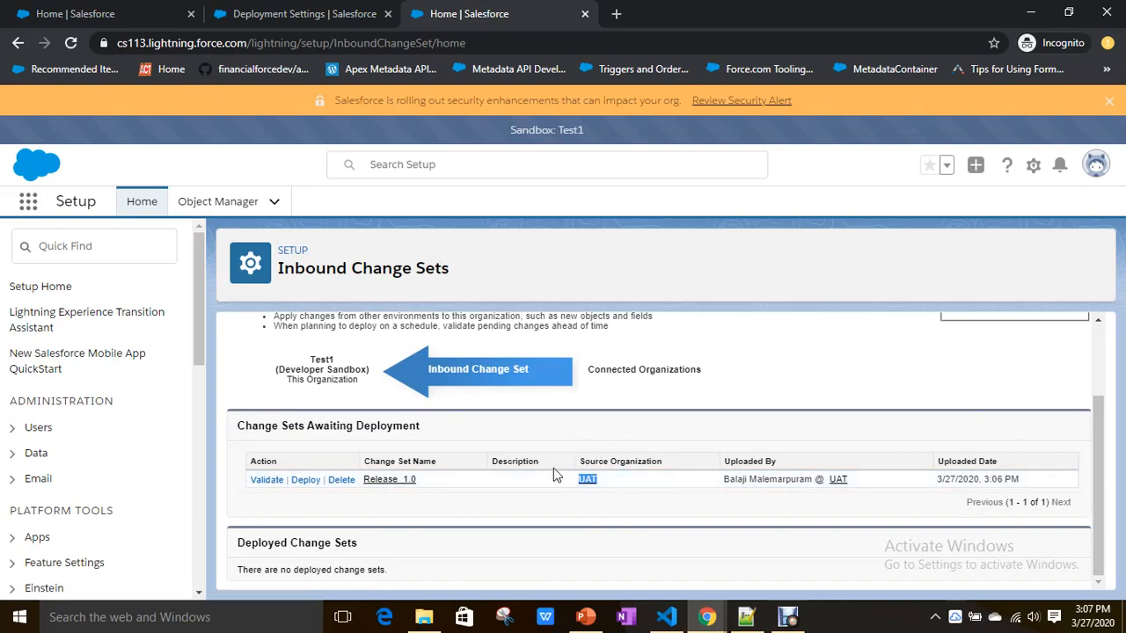
drag(437, 480, 367, 480)
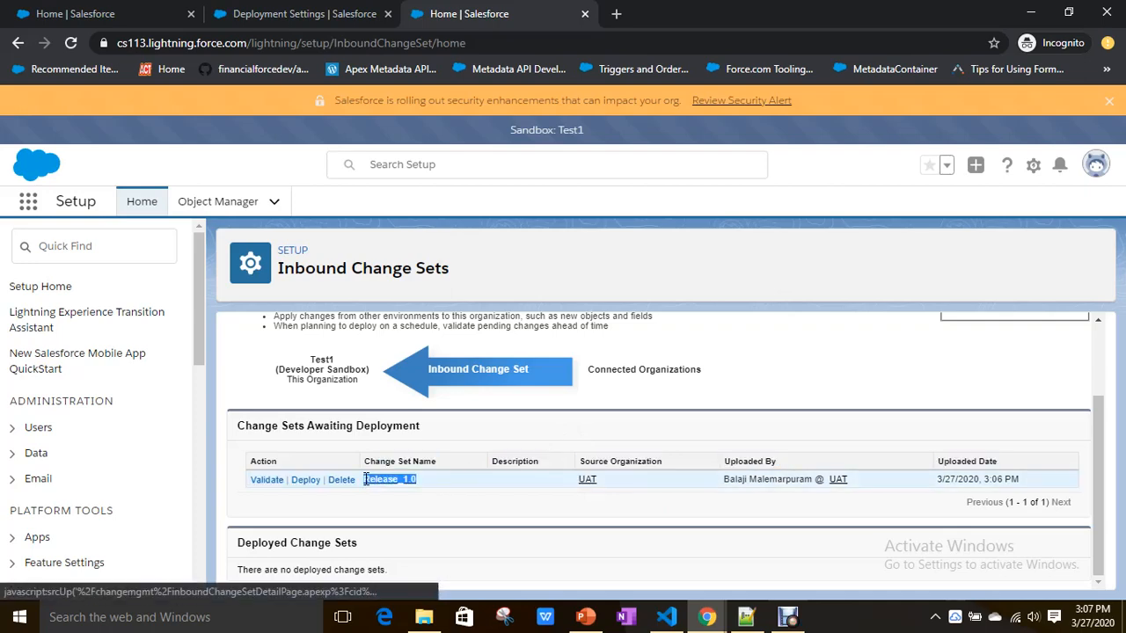
drag(716, 486, 809, 476)
click(778, 510)
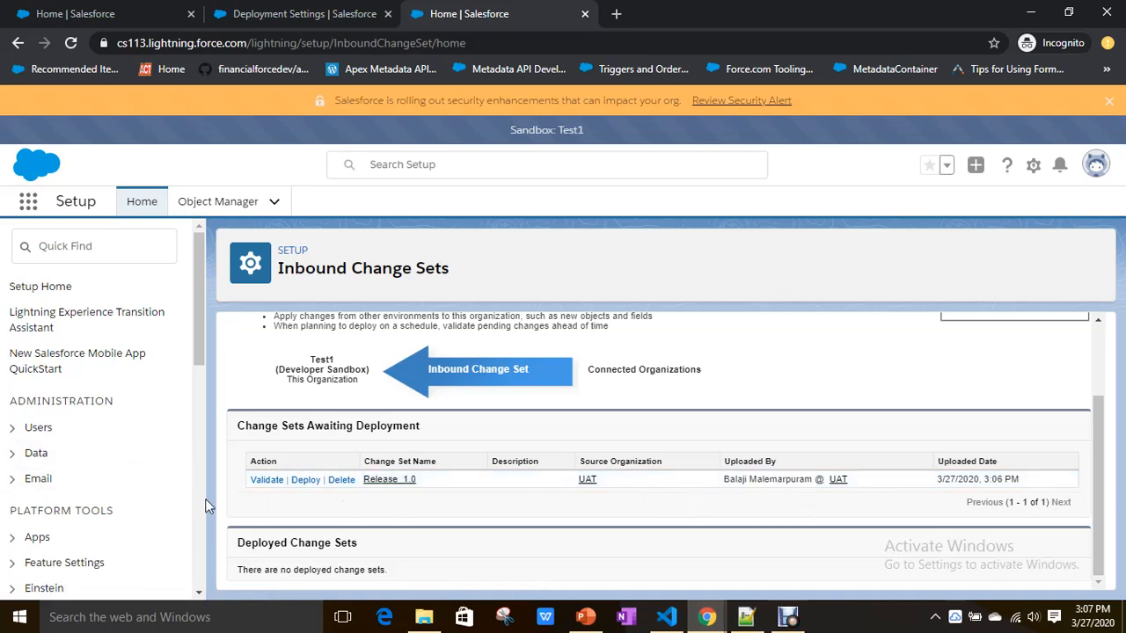
Open the inbound Release_1.0 change set and review its details and components
click(386, 485)
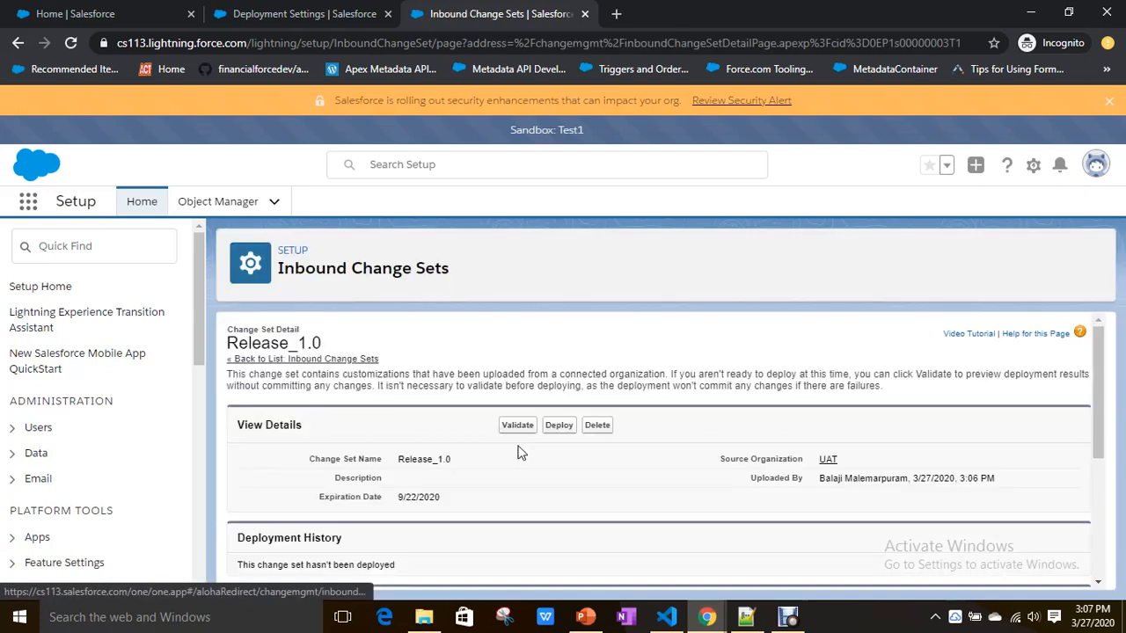
scroll(515, 434, down, 2)
scroll(499, 348, up, 1)
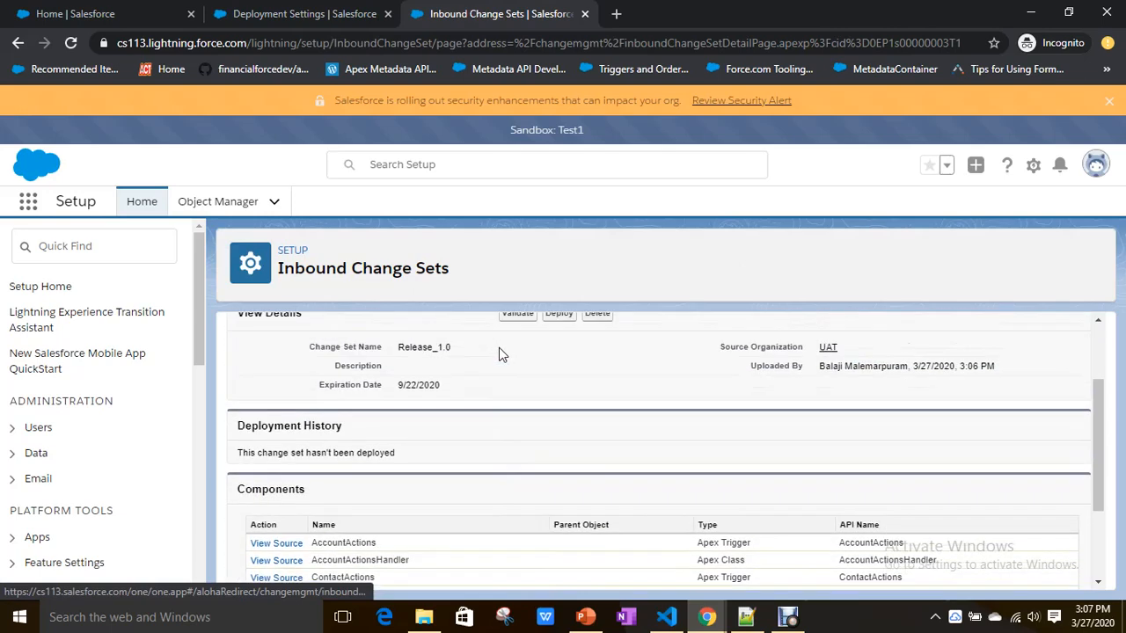
scroll(510, 350, up, 1)
Validate the Release_1.0 change set with the Default test option and open the Deployment Status page
click(518, 344)
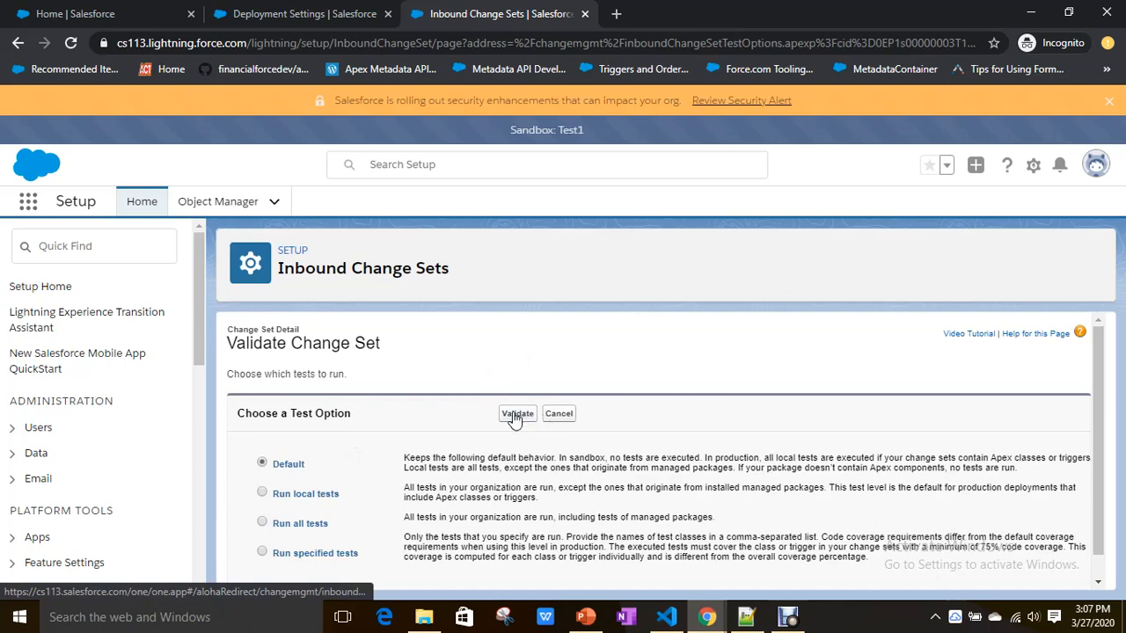
click(517, 414)
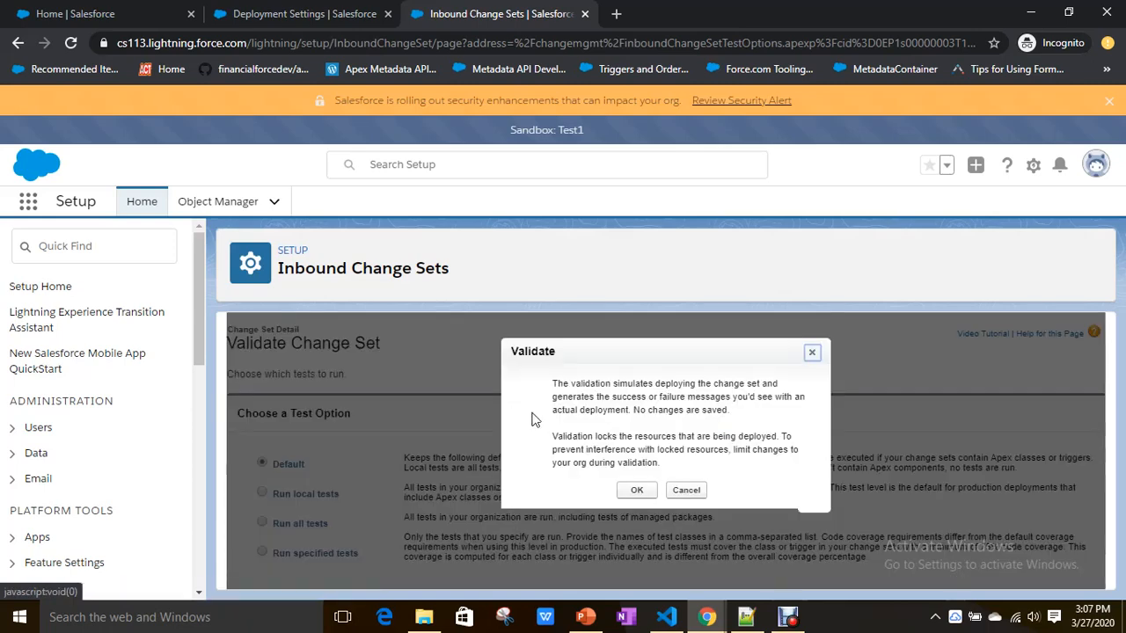
click(637, 493)
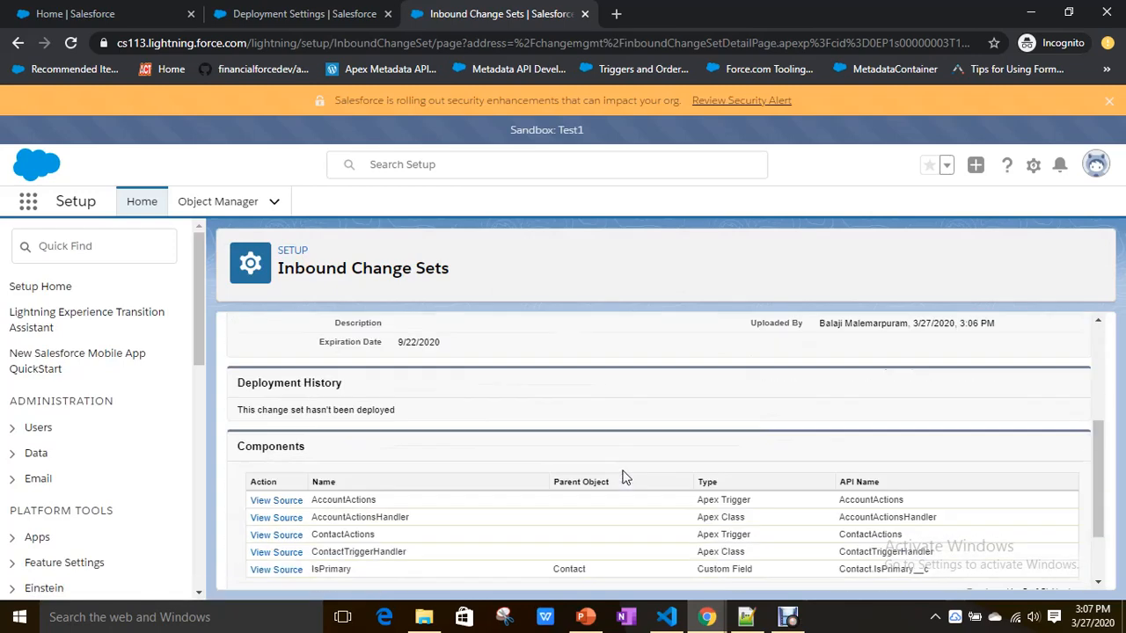
click(472, 443)
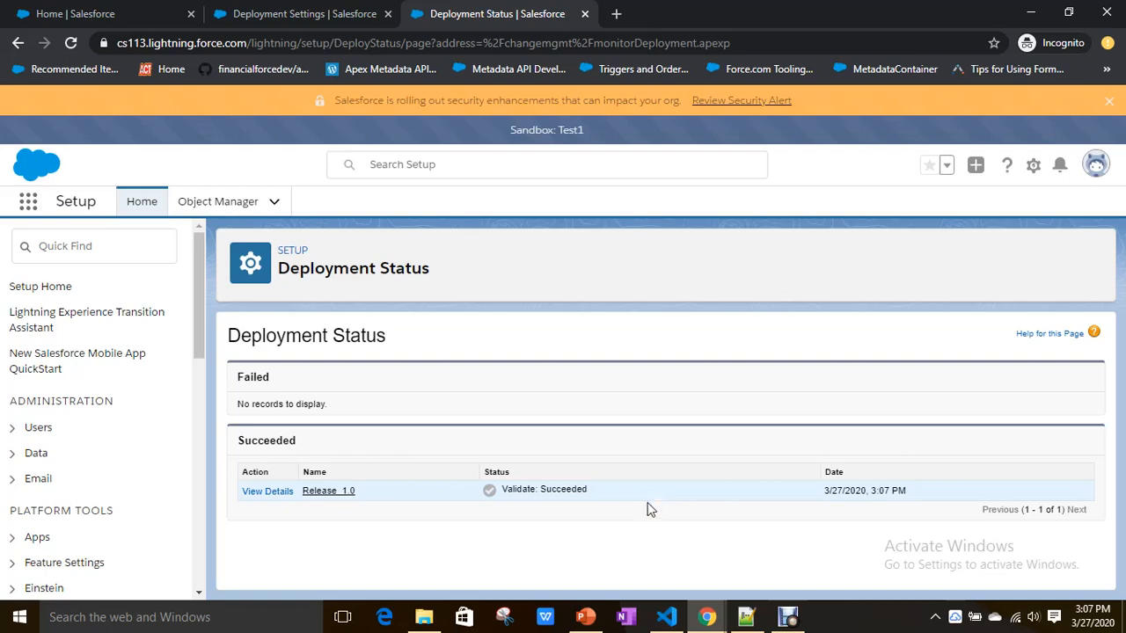
Reopen Release_1.0 from the Deployment Status page and review its deployment history and components
click(323, 494)
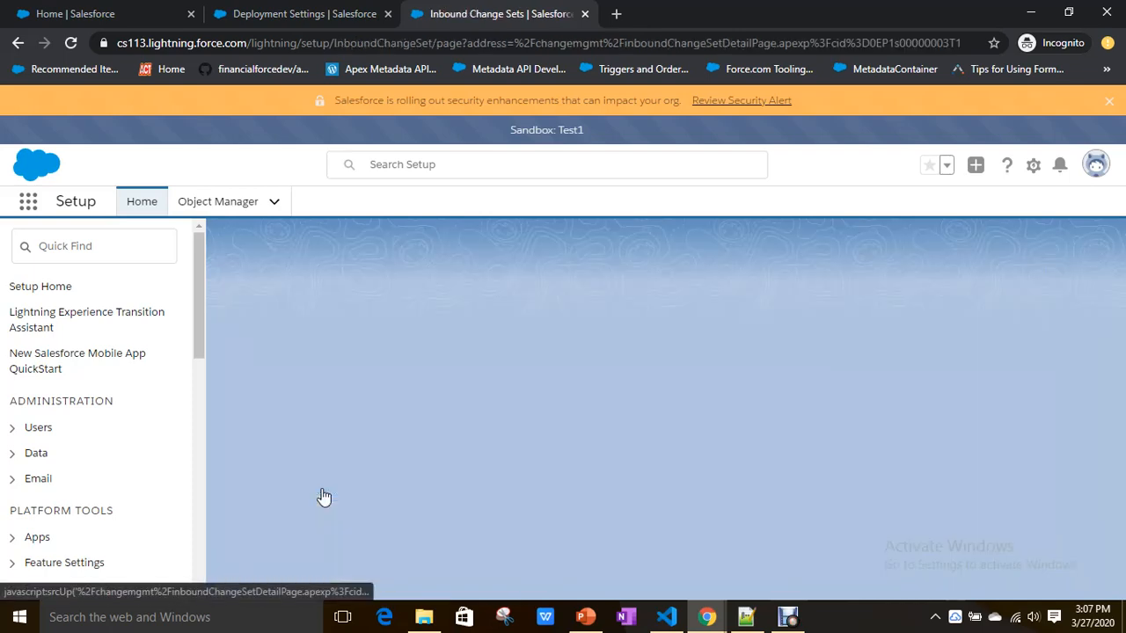
scroll(563, 396, down, 3)
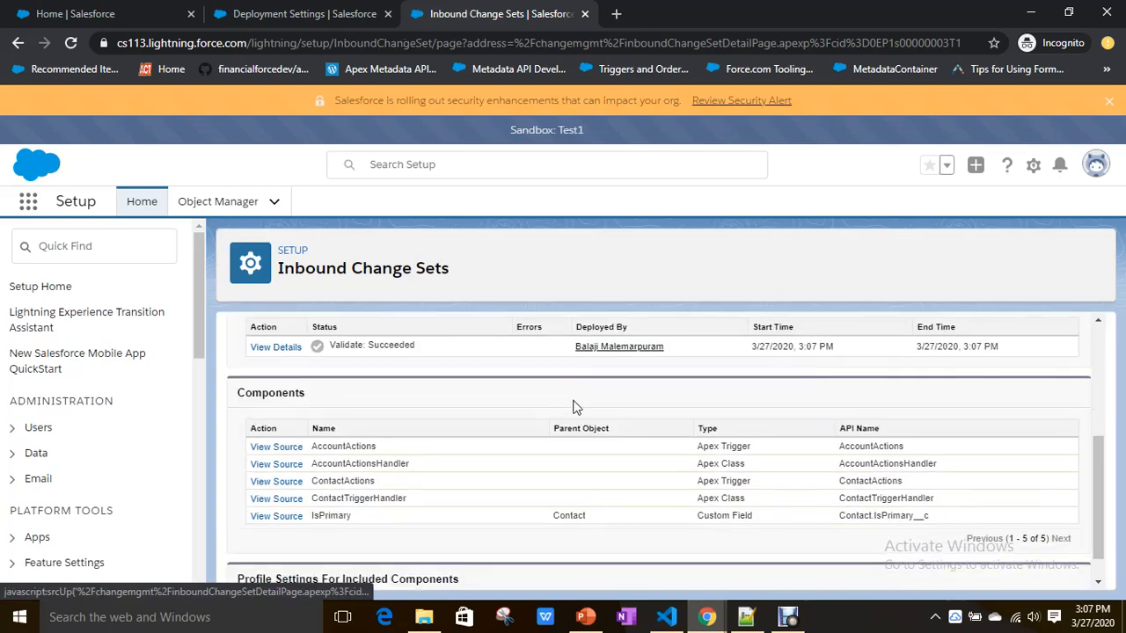
scroll(567, 418, up, 3)
Deploy the Release_1.0 change set with the Default test option and check its result on the Deployment Status page
click(560, 427)
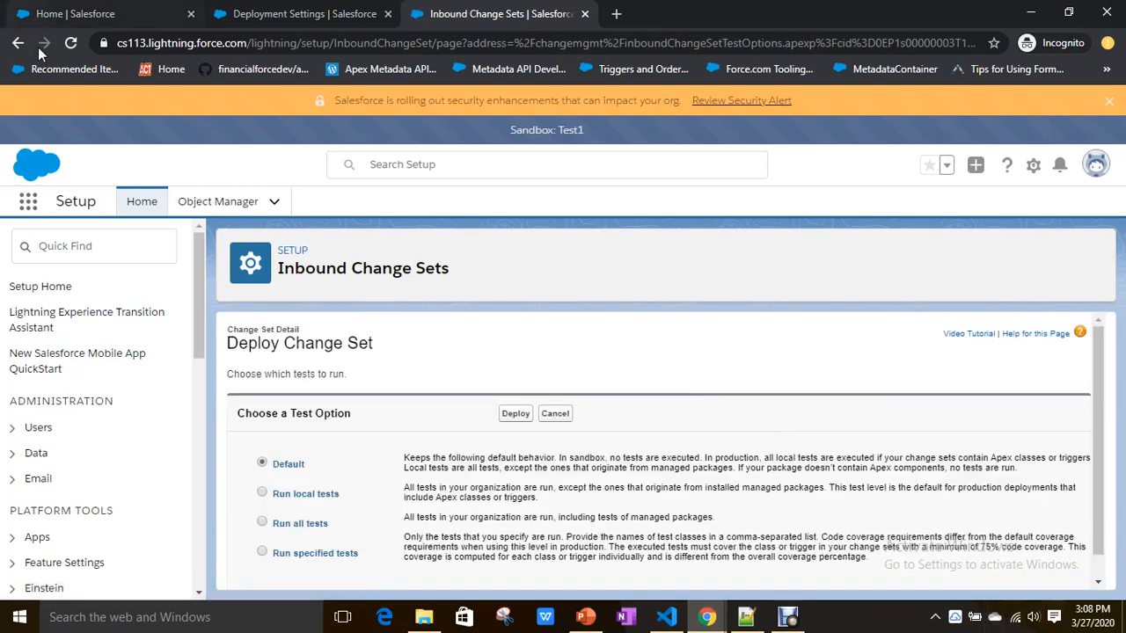
click(513, 417)
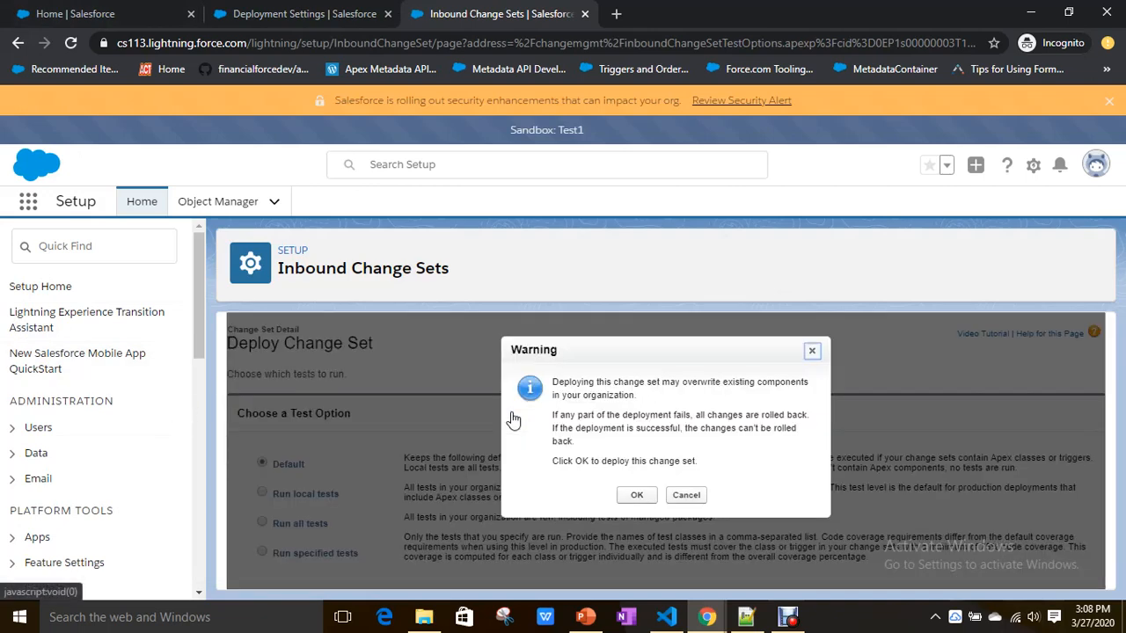
click(634, 497)
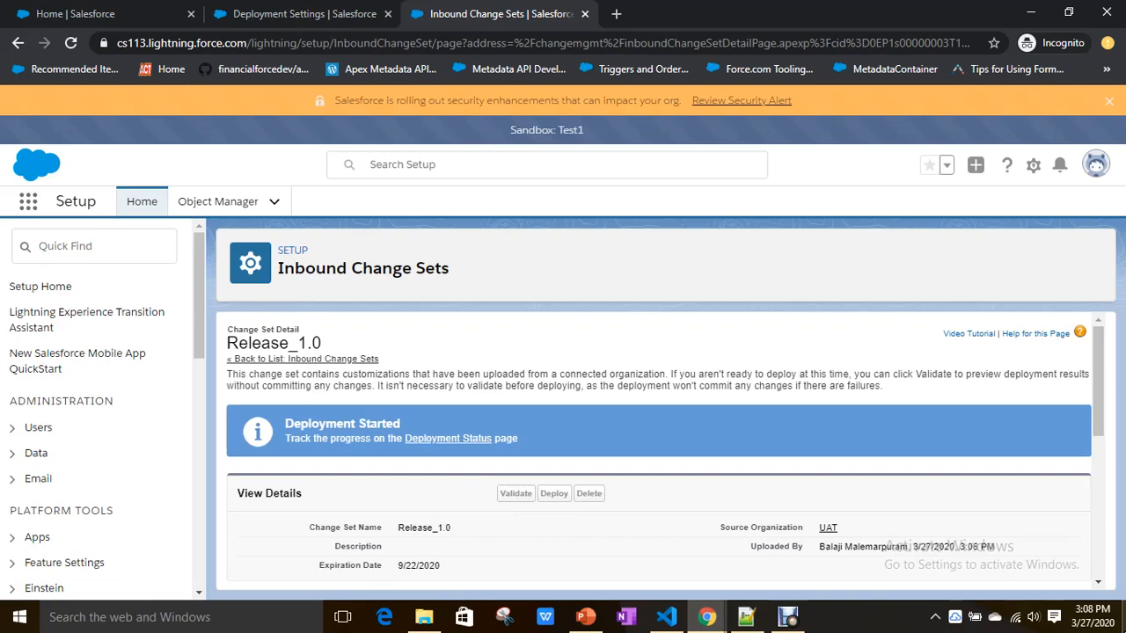
click(446, 439)
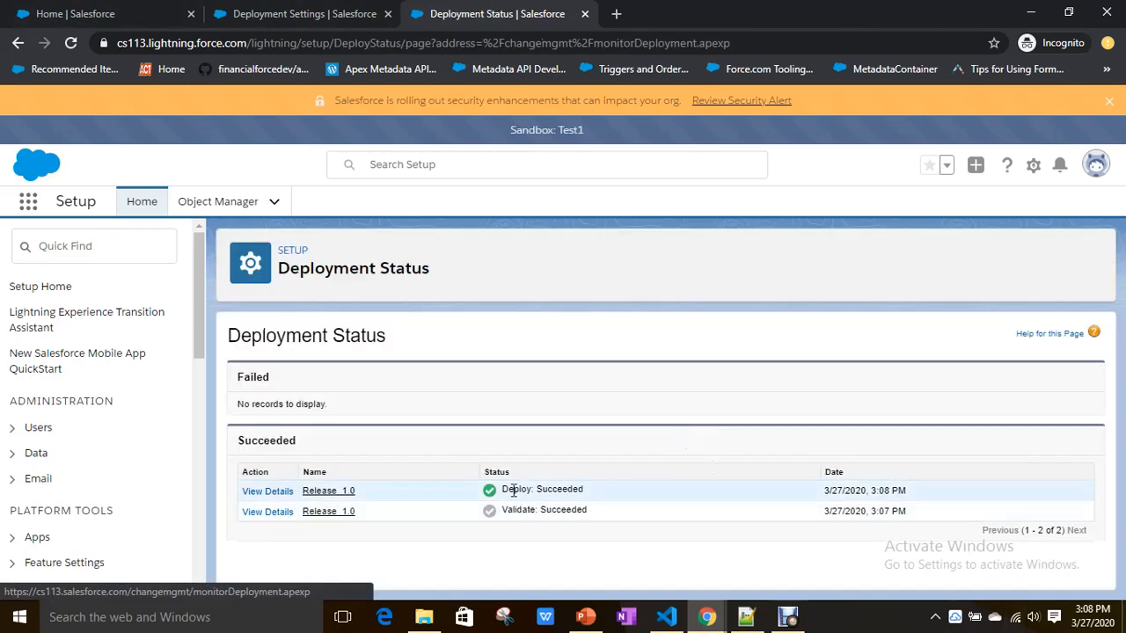
drag(515, 491, 628, 502)
Search Setup for "apex class", open Apex Classes, and look through the class list for the deployed classes
click(80, 246)
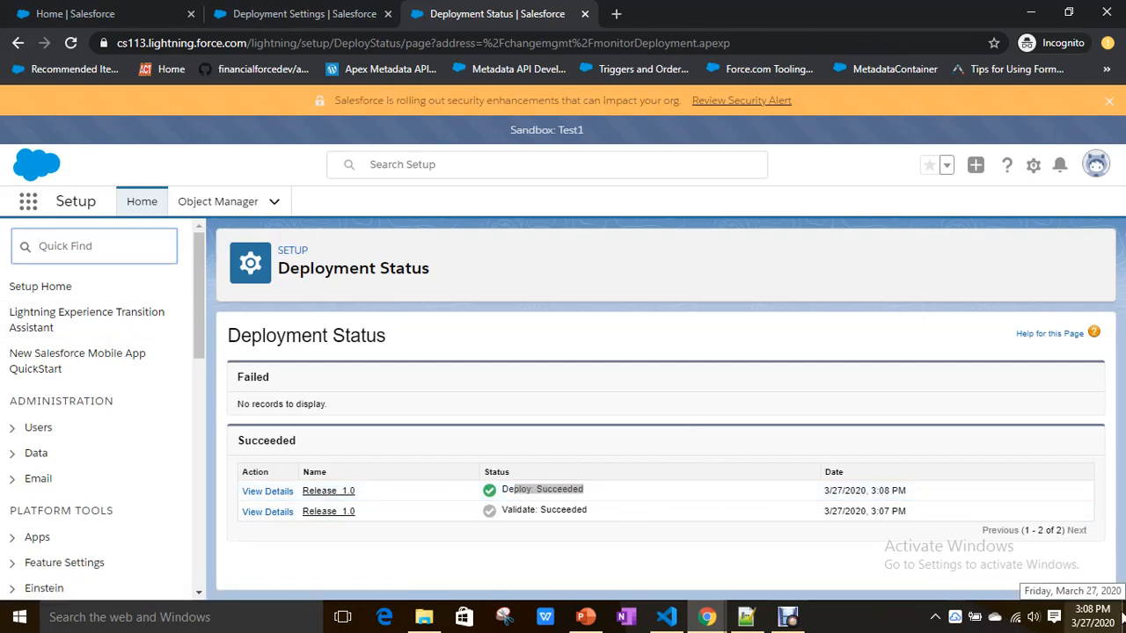
text(apex)
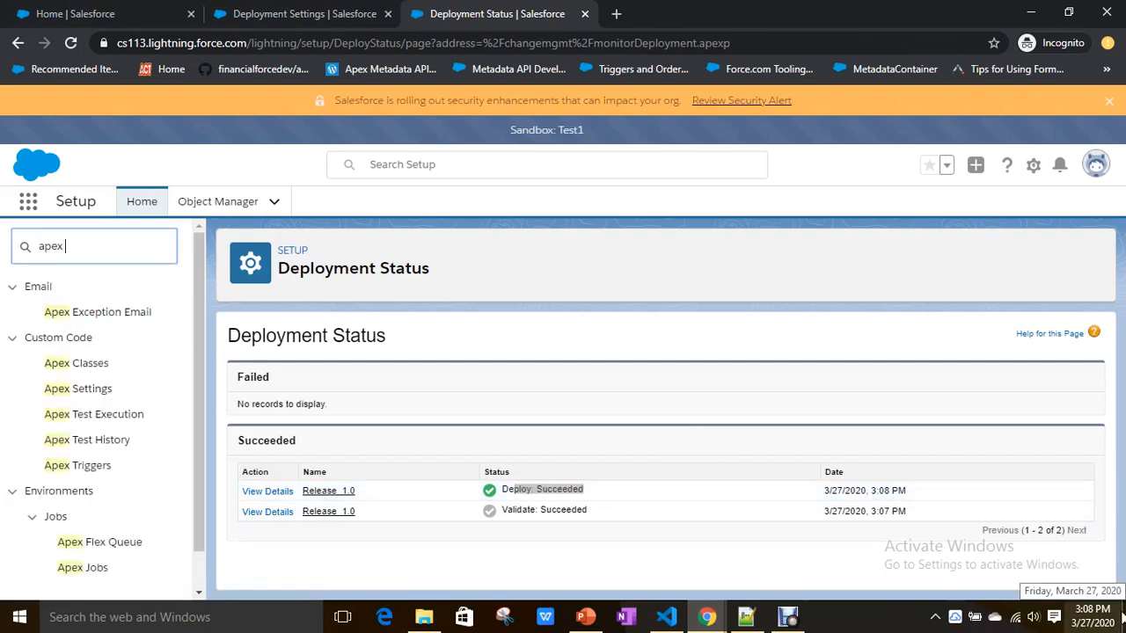
text( class)
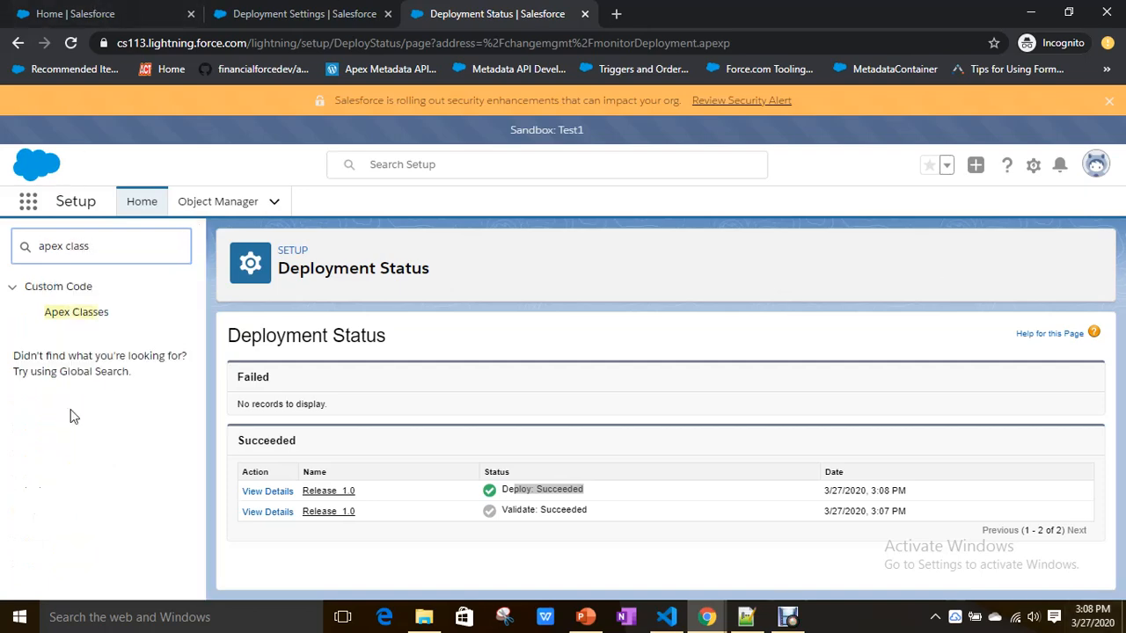
click(83, 289)
click(26, 289)
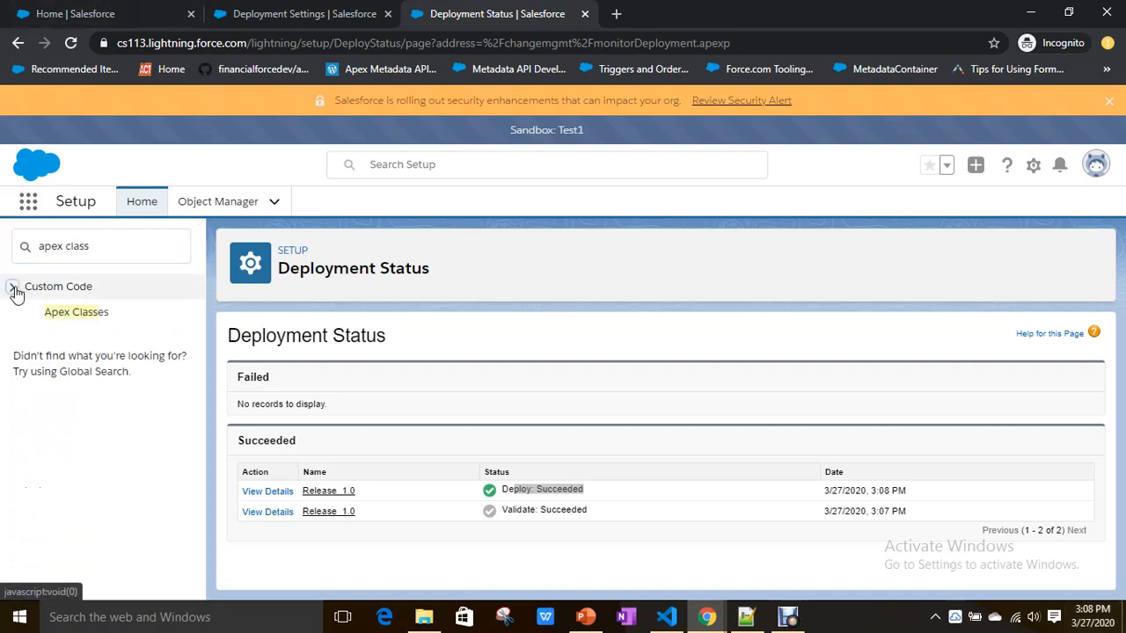
click(60, 315)
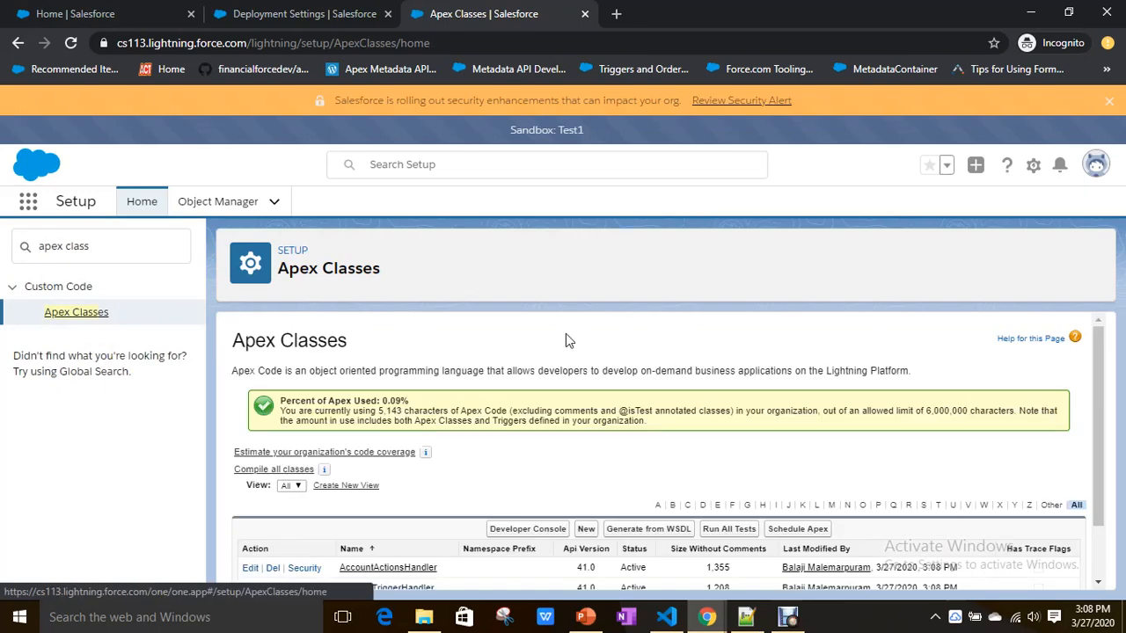
scroll(459, 513, down, 2)
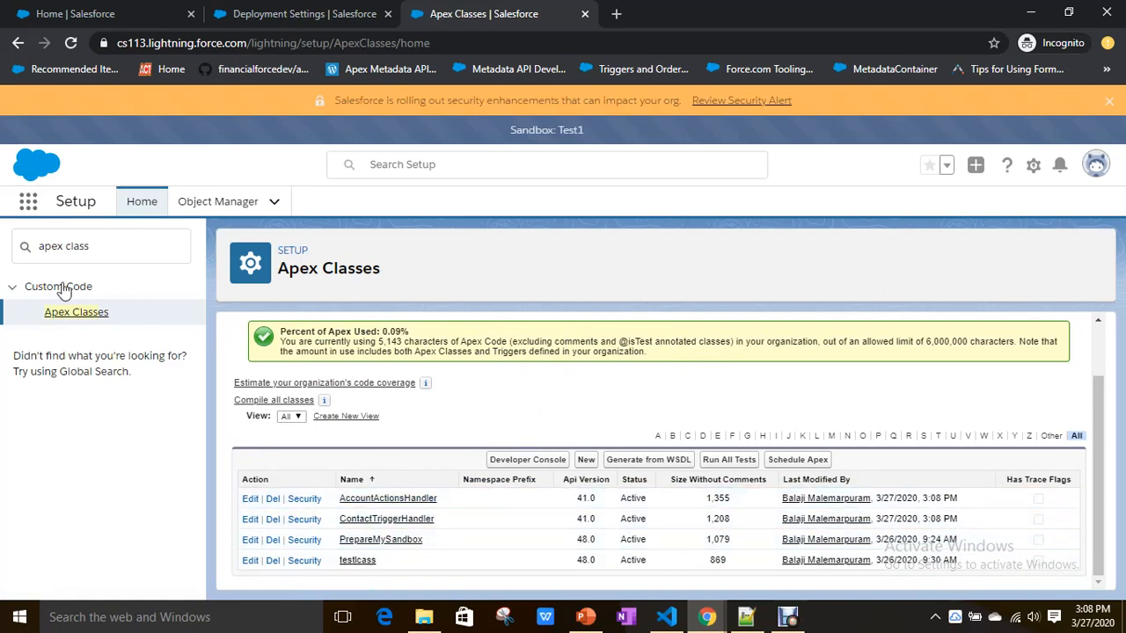
Change the Setup search to "apex trigger" and open Apex Triggers to check the deployed triggers
click(115, 239)
double_click(82, 248)
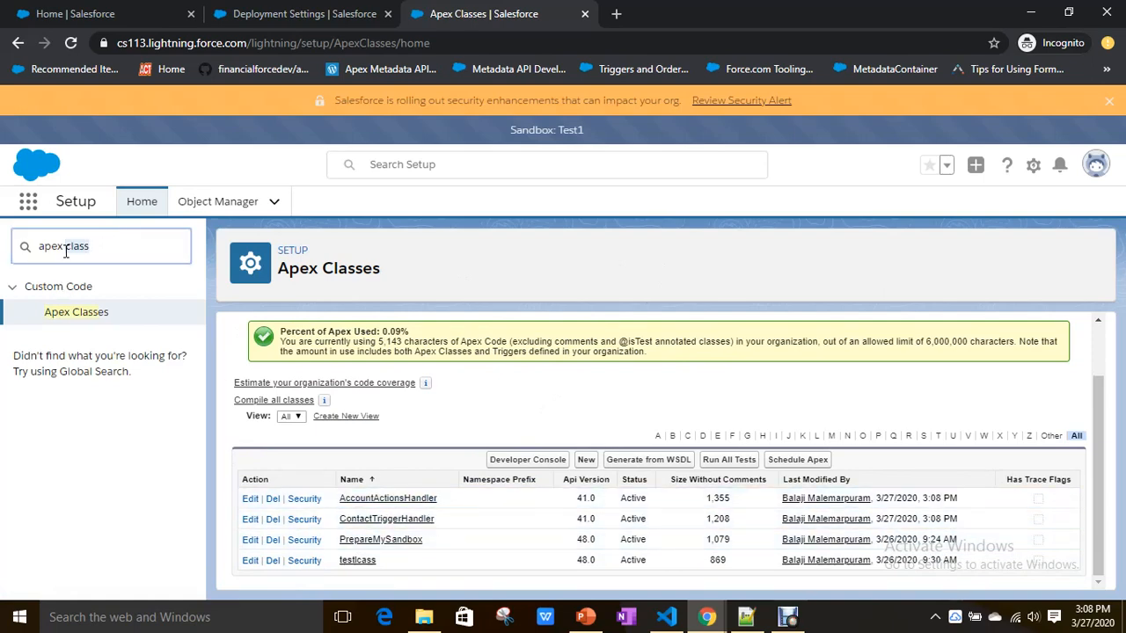
text(trigger)
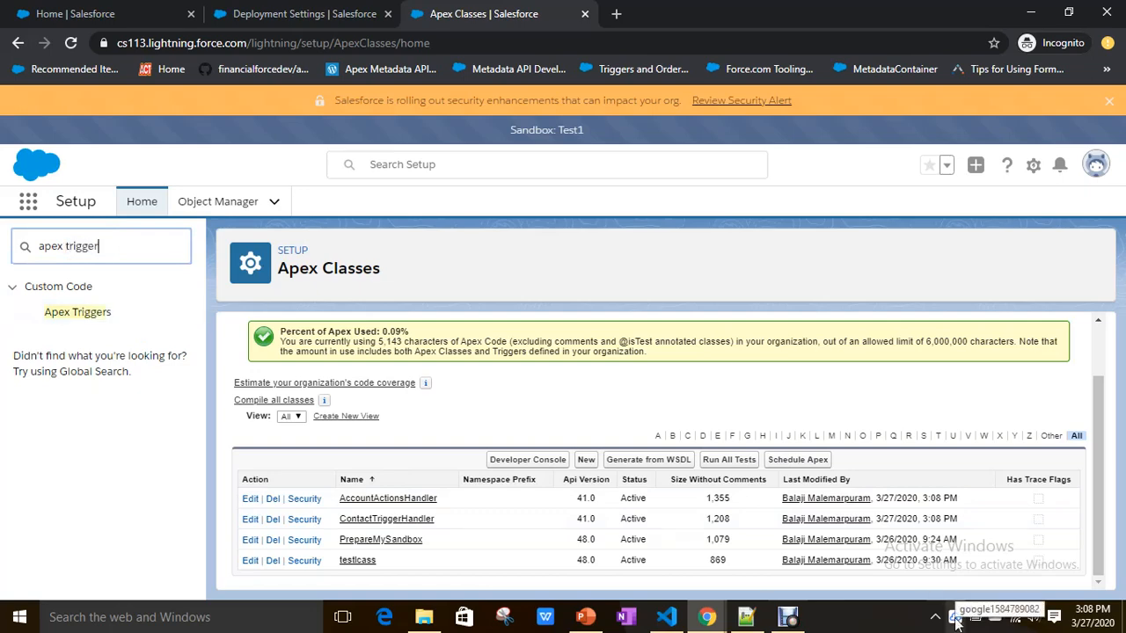
click(102, 322)
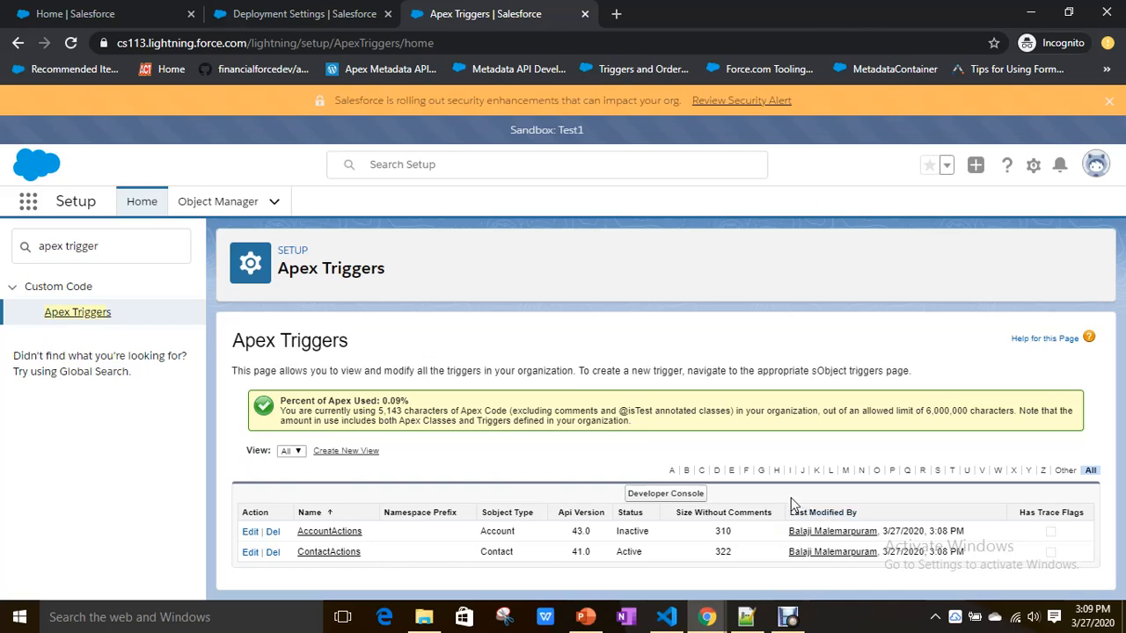
Switch to the DeploymentThroughChangeSet presentation in PowerPoint and select slide 10, "How to Validate and deploy change Set?"
click(587, 619)
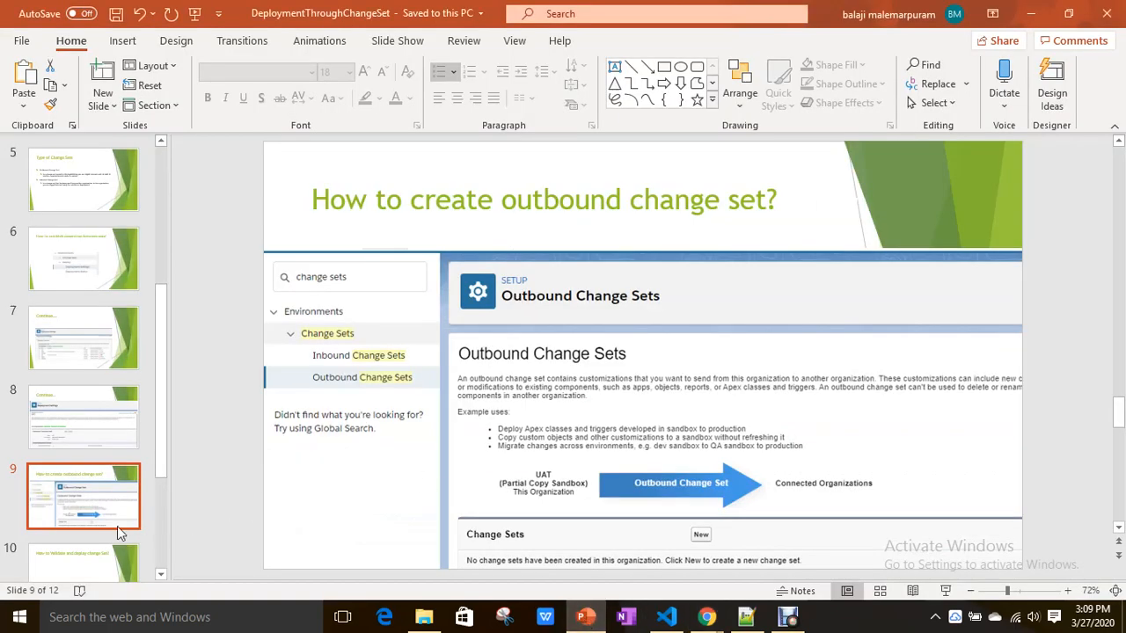
scroll(117, 526, down, 1)
click(95, 510)
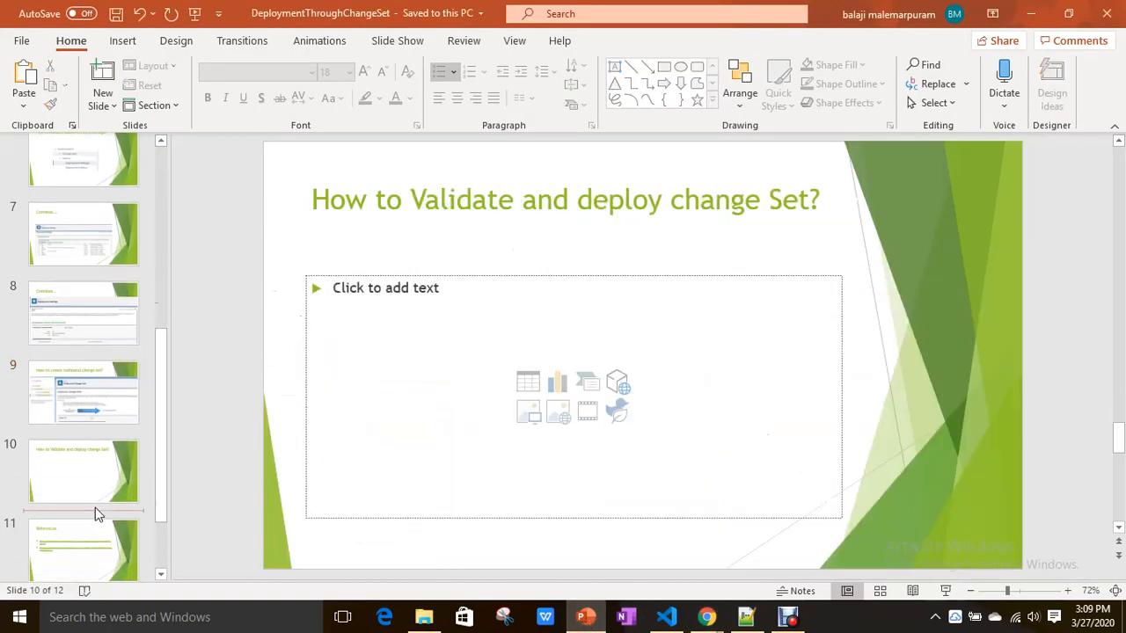
click(117, 450)
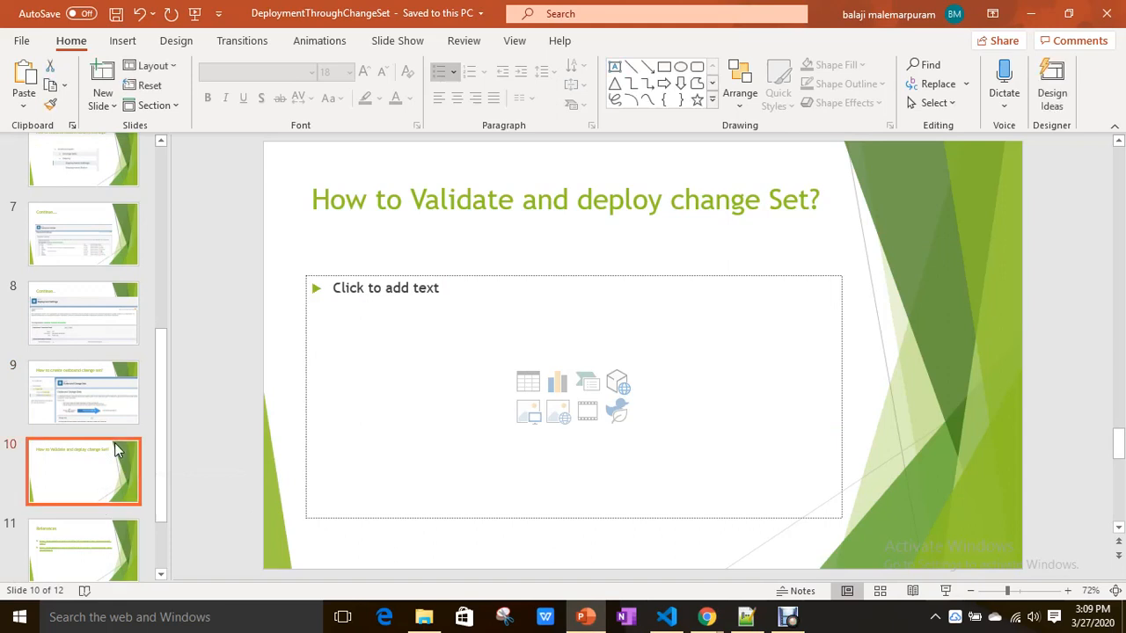
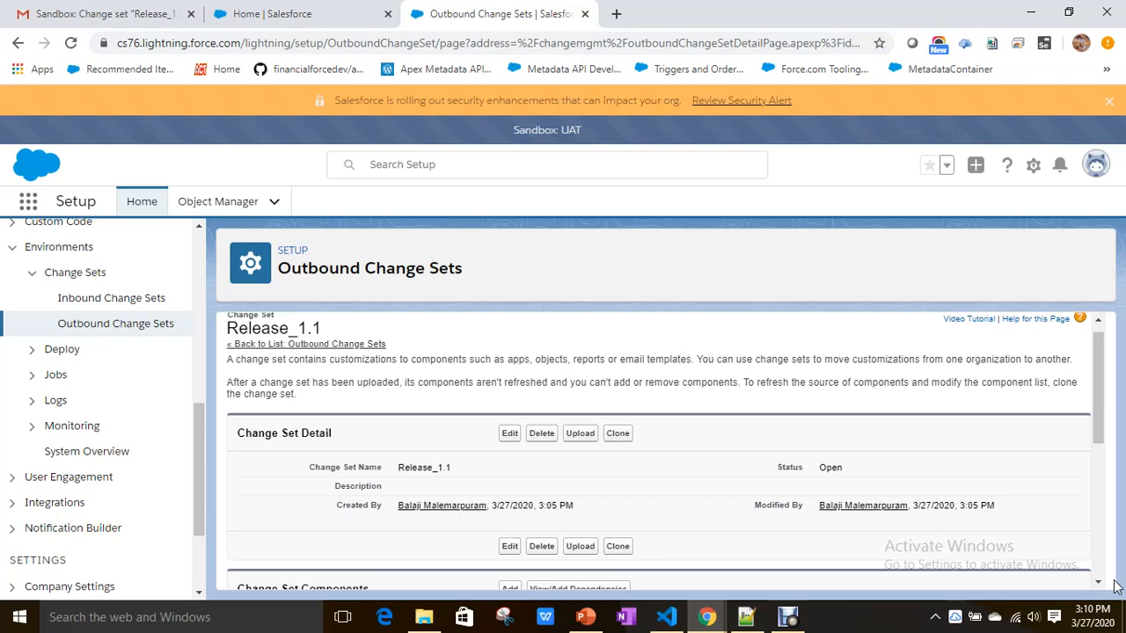
Look through the components of the Release_1.1 outbound change set and select its change set name
scroll(422, 470, down, 4)
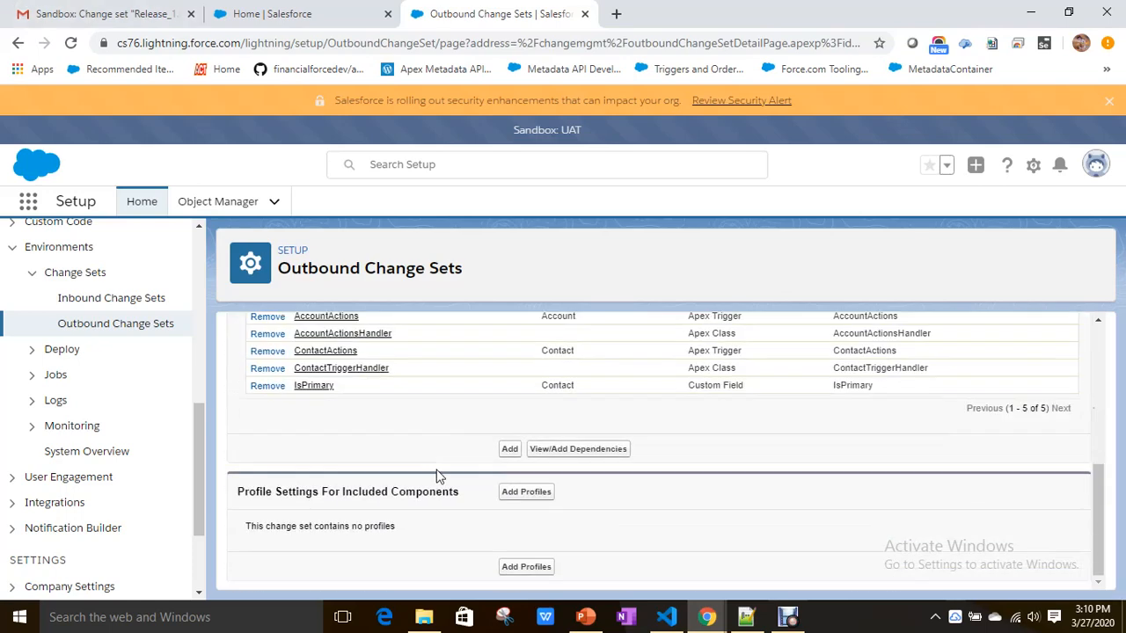
scroll(436, 461, up, 3)
drag(452, 386, 402, 386)
click(447, 391)
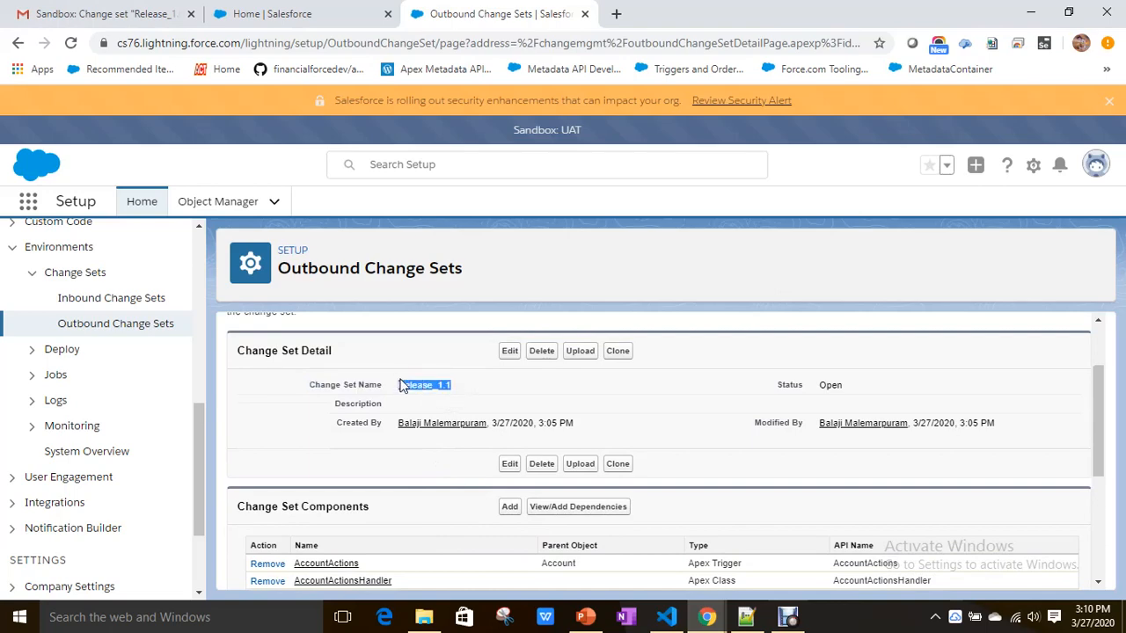
scroll(779, 530, up, 1)
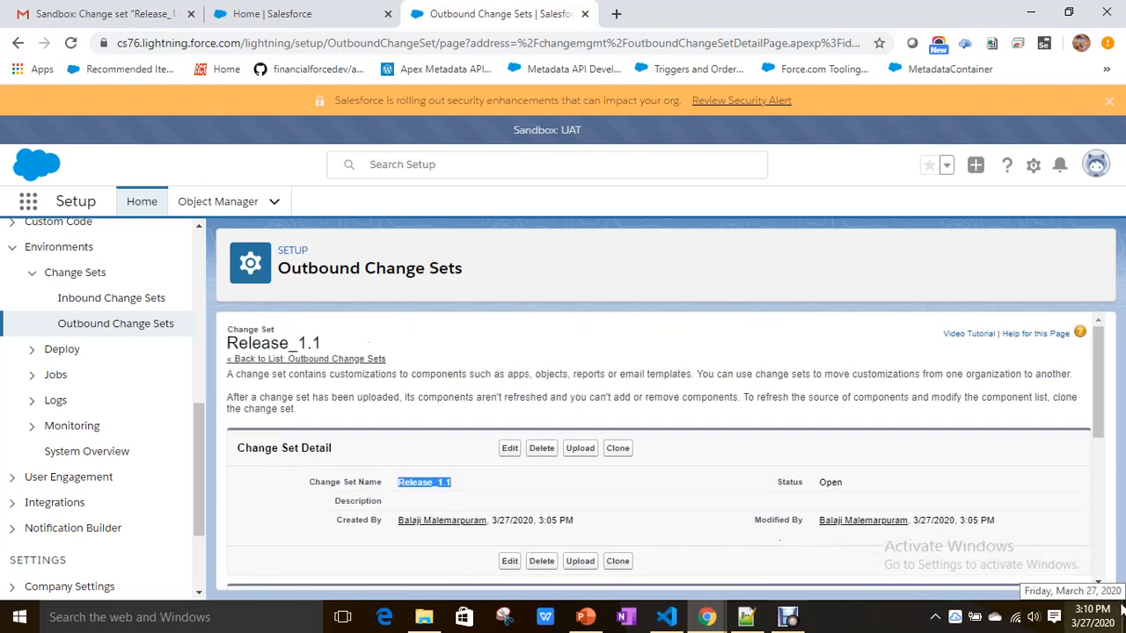
Try to open workbench.salesforce.com in a new browser tab
click(616, 14)
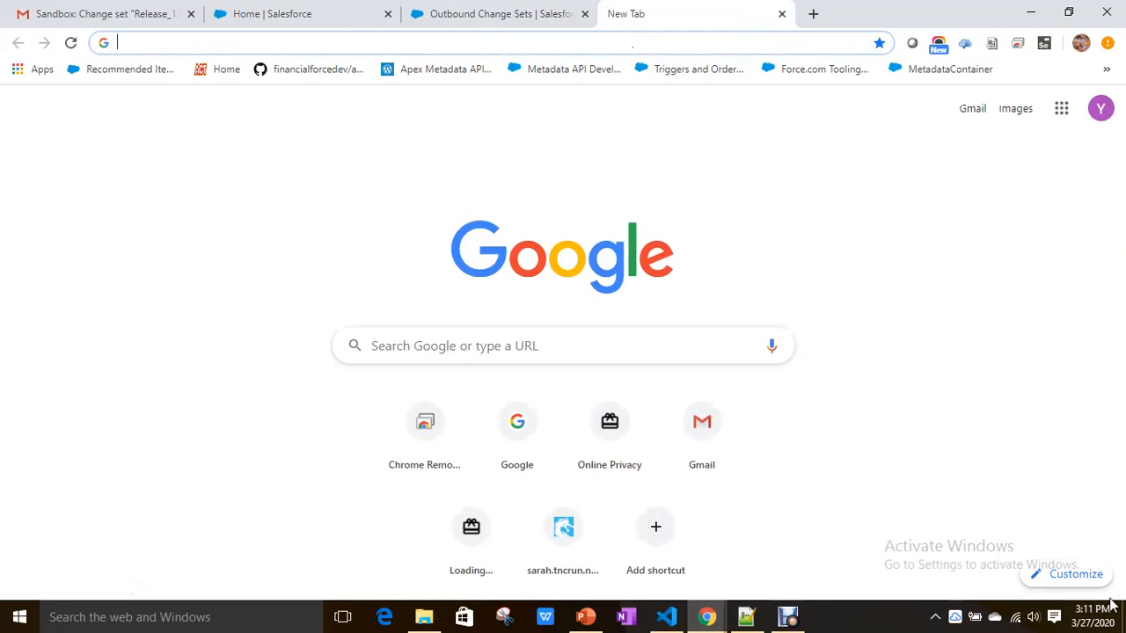
text(workbench)
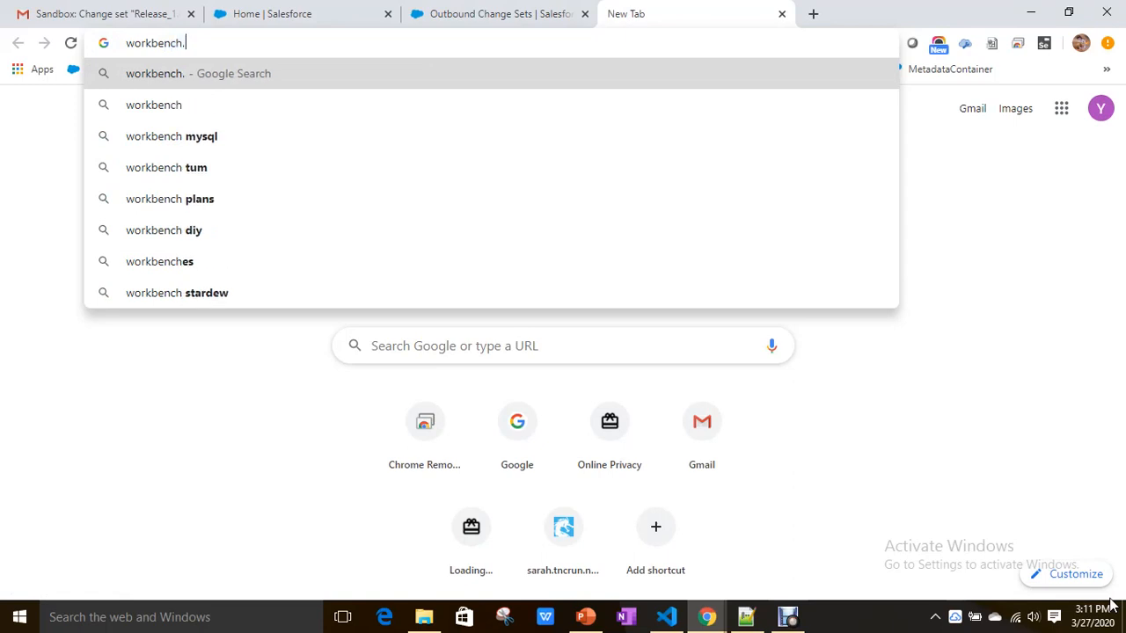
text(.salesforce.com)
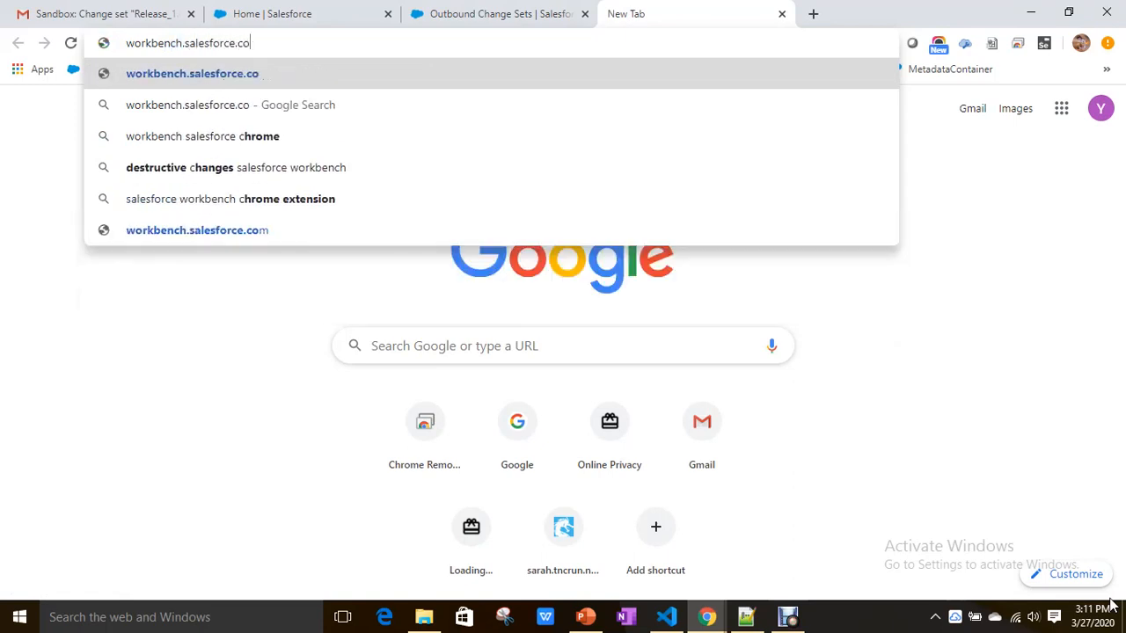
key(Return)
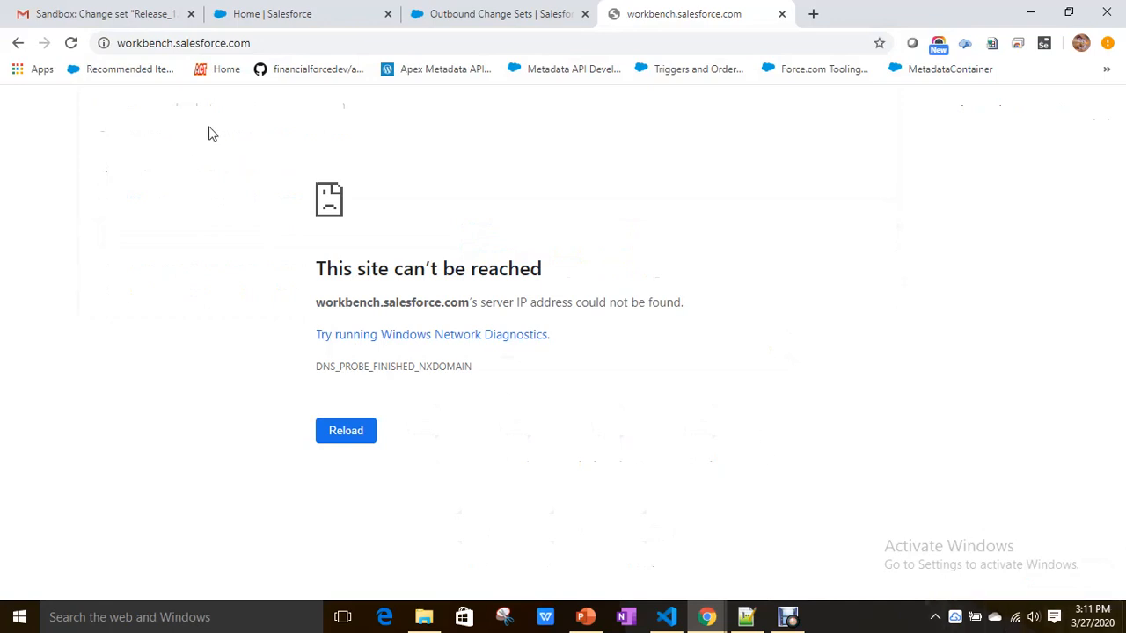
Replace "salesforce" in the address with "developerforce" and load workbench.developerforce.com
click(180, 43)
click(188, 43)
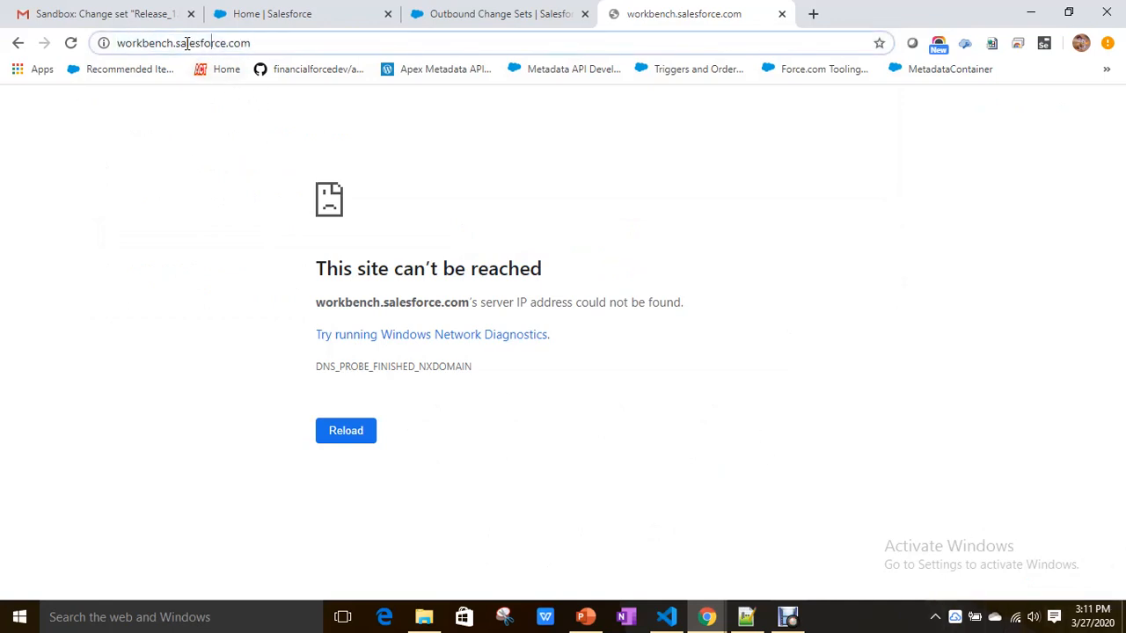
drag(226, 43, 175, 43)
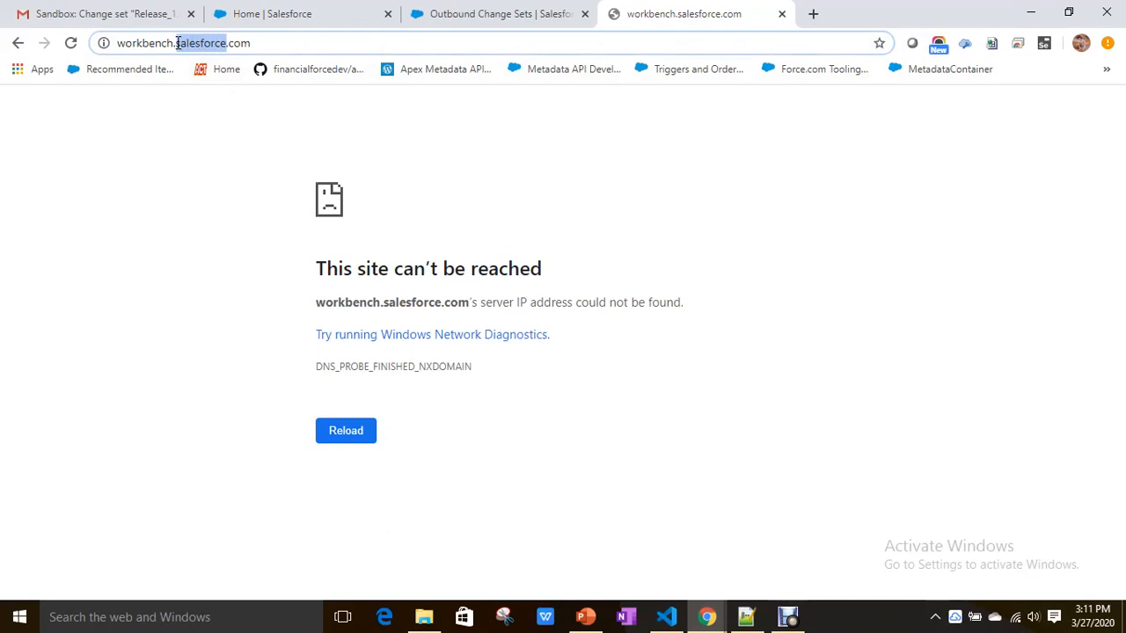
text(developer)
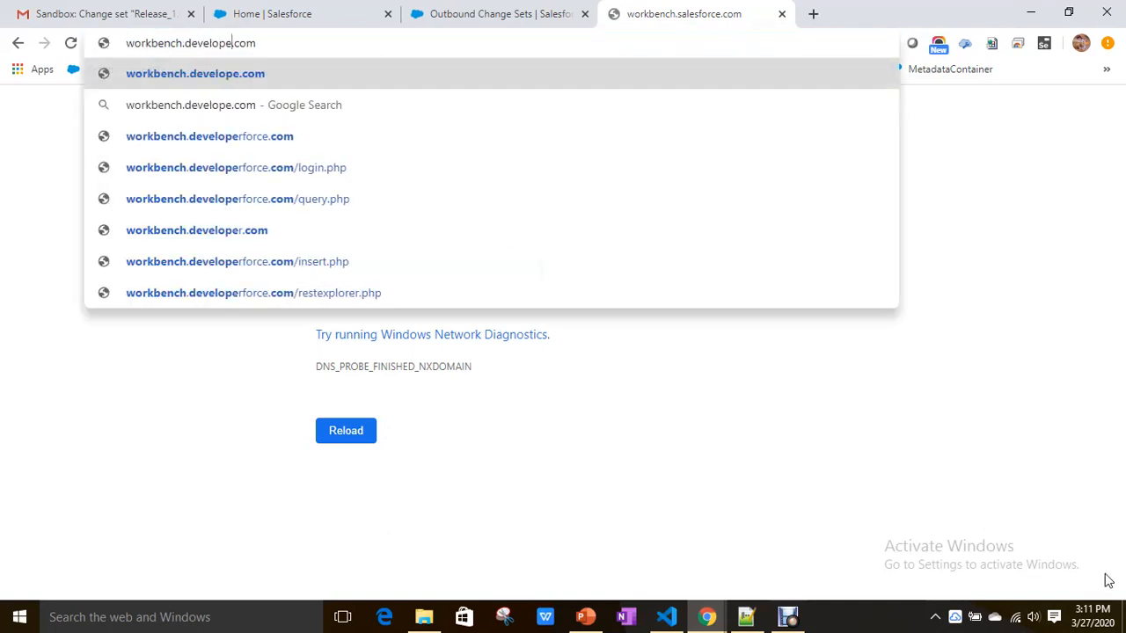
text(force)
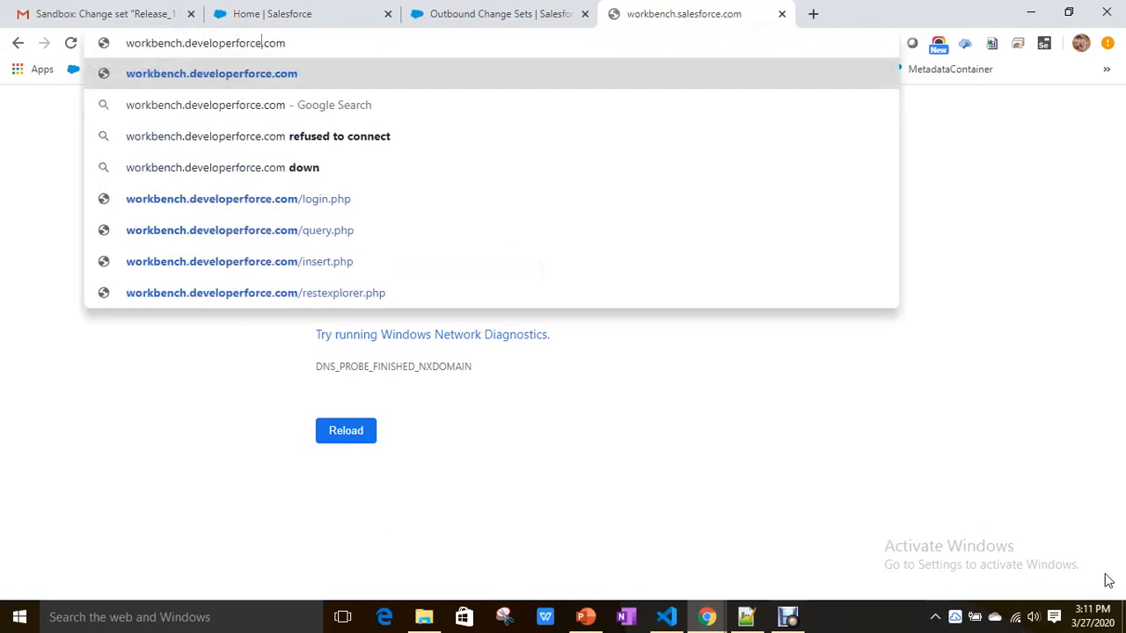
key(Return)
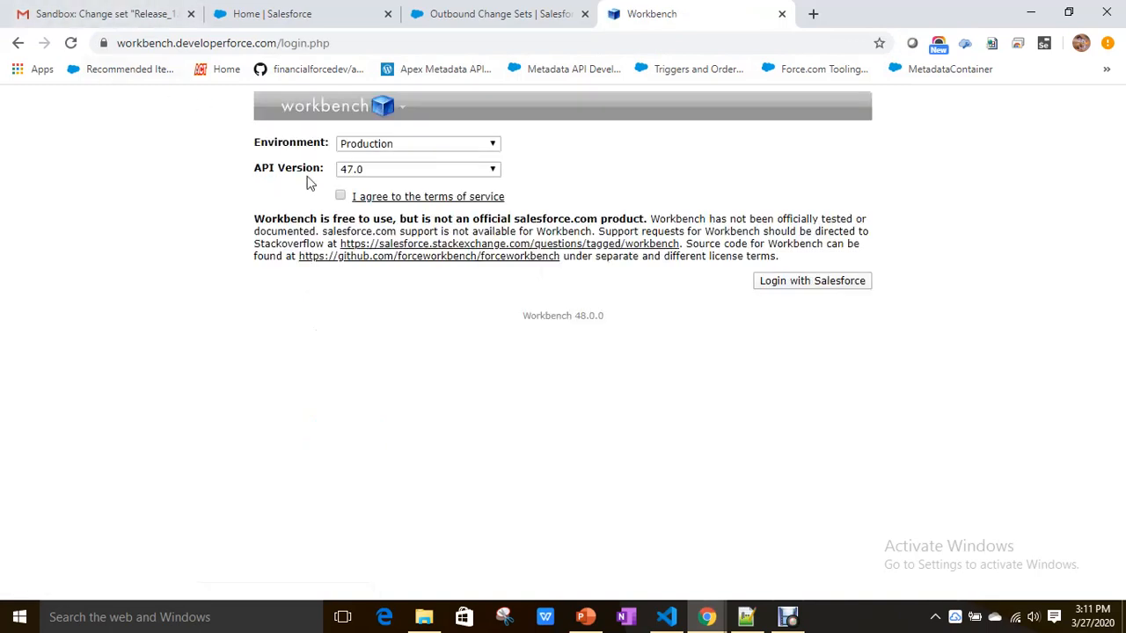
Agree to the terms of service, set the environment to Sandbox, and start the Salesforce login
click(341, 195)
click(356, 144)
click(378, 172)
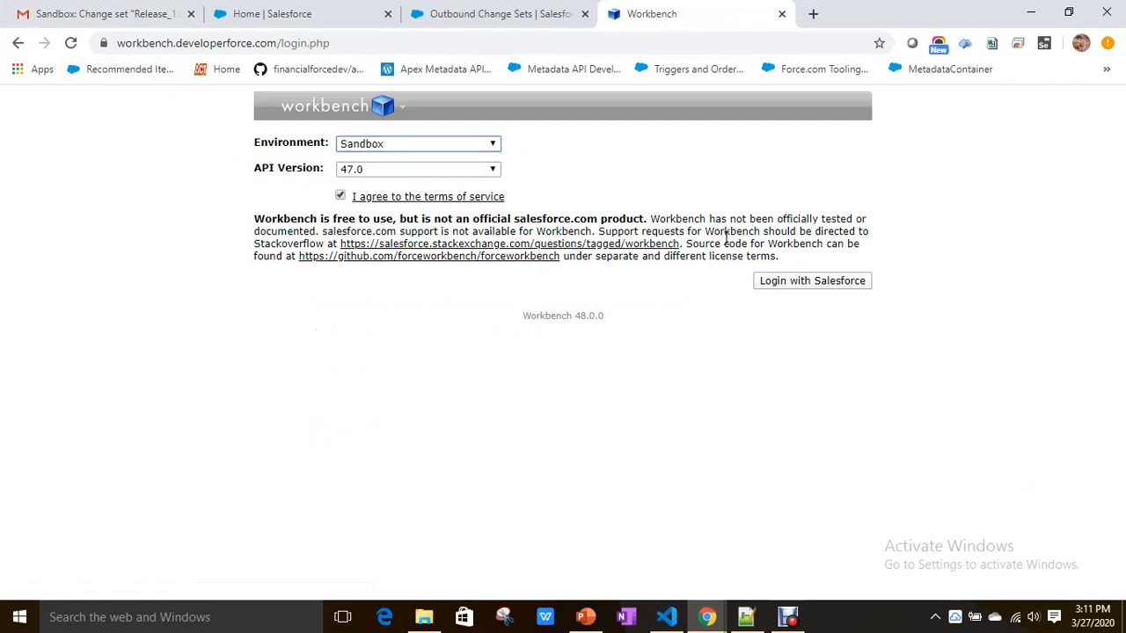
click(777, 281)
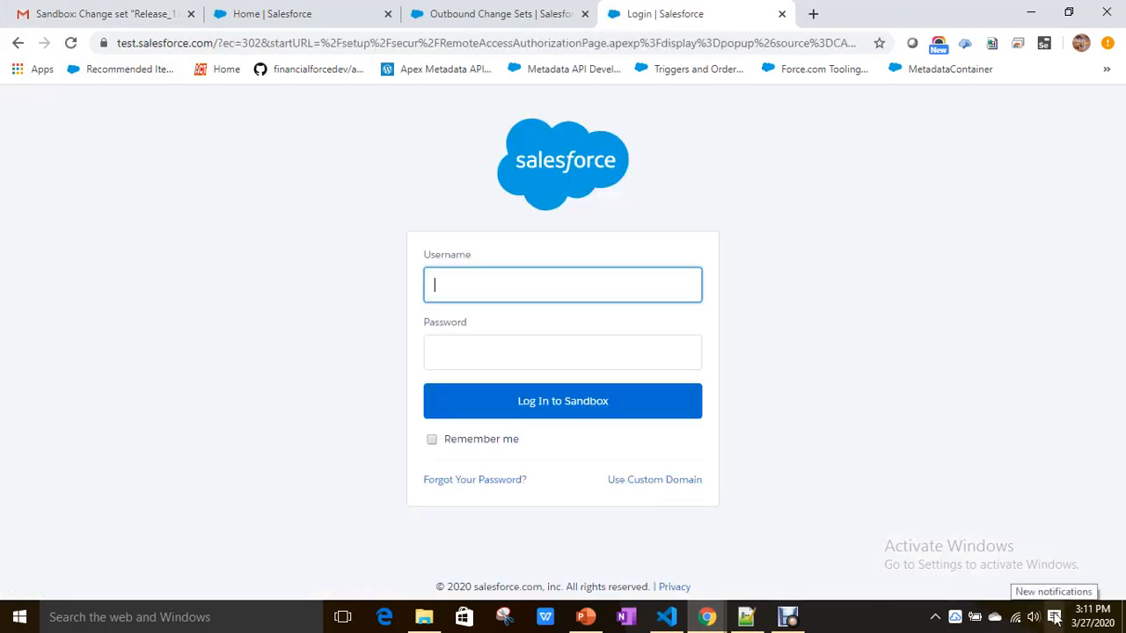
Copy the UAT sandbox username from the Notepad++ notes into the login page's Username field
click(746, 617)
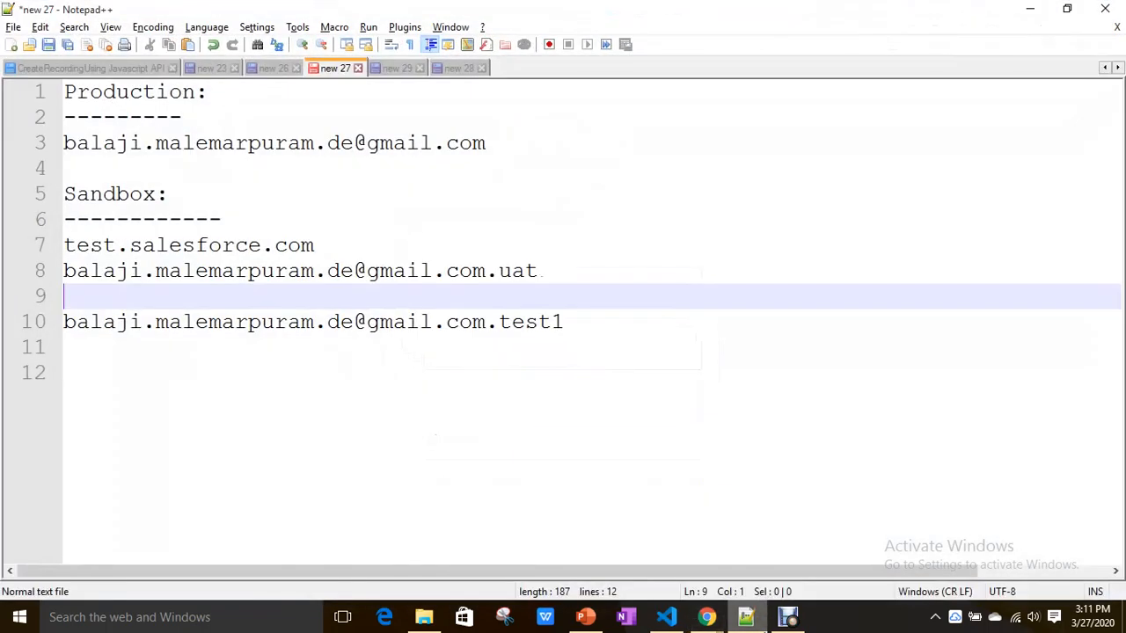
drag(538, 271, 64, 278)
key(ctrl+c)
key(alt+Tab)
key(ctrl+v)
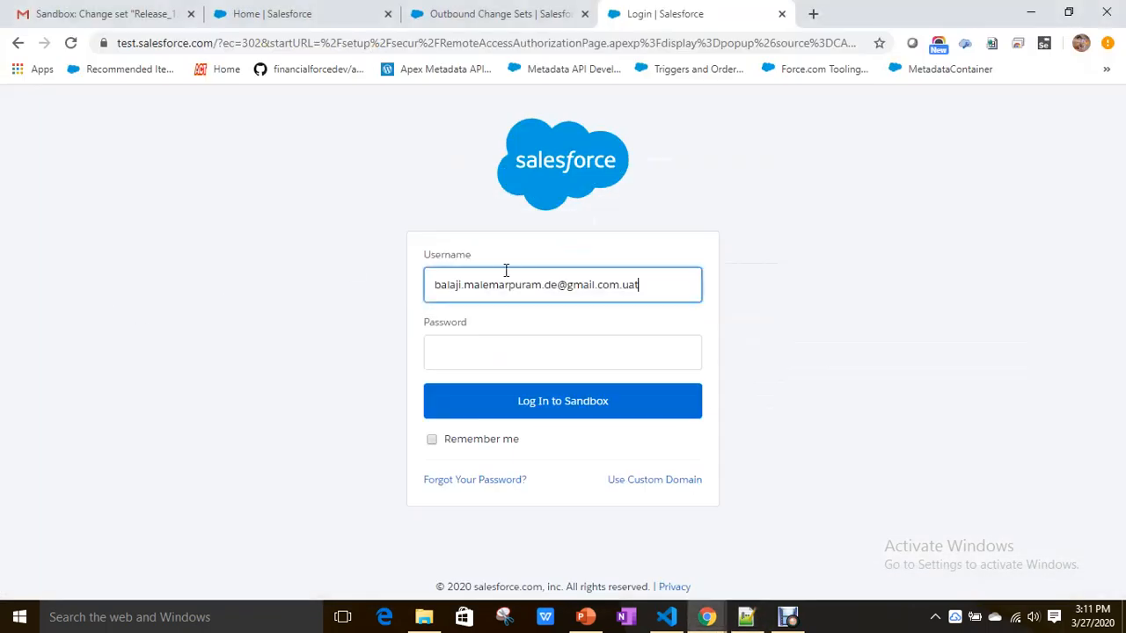
Enter the account password, log in to the sandbox, and allow Workbench access to the org
key(Tab)
text(•)
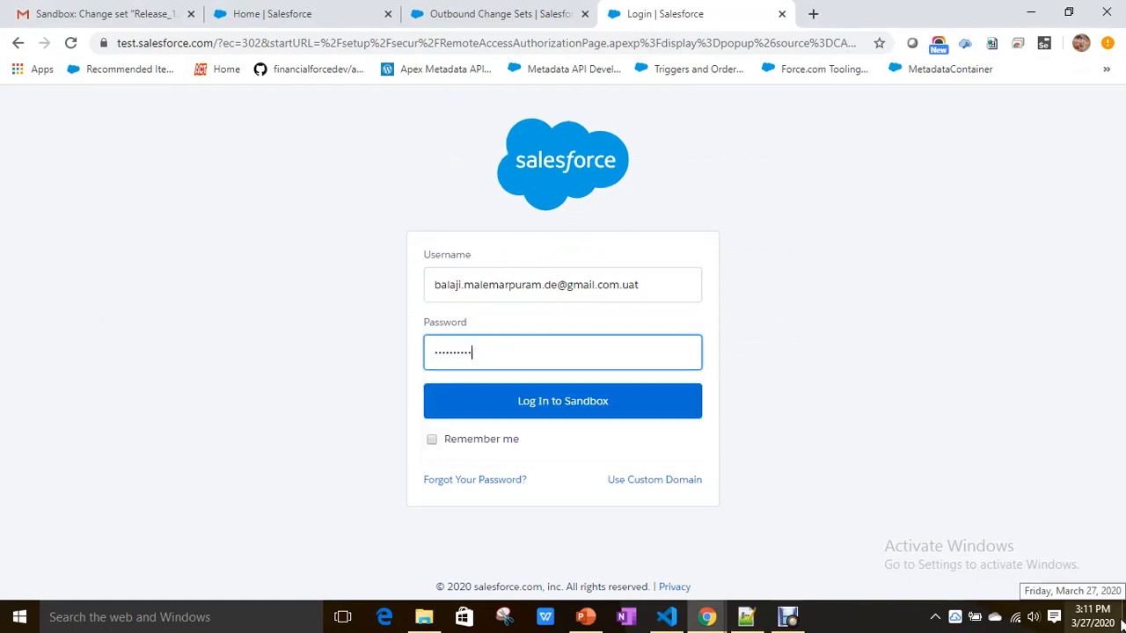
click(560, 400)
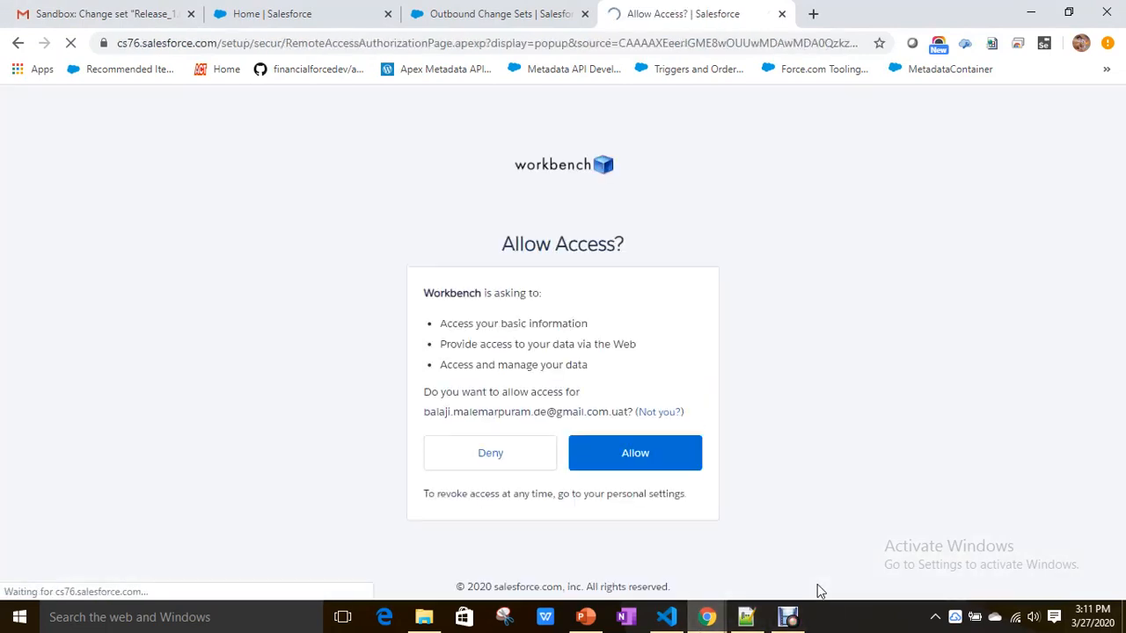
click(623, 451)
Open the metadata migration Retrieve page in Workbench
mouse_move(662, 627)
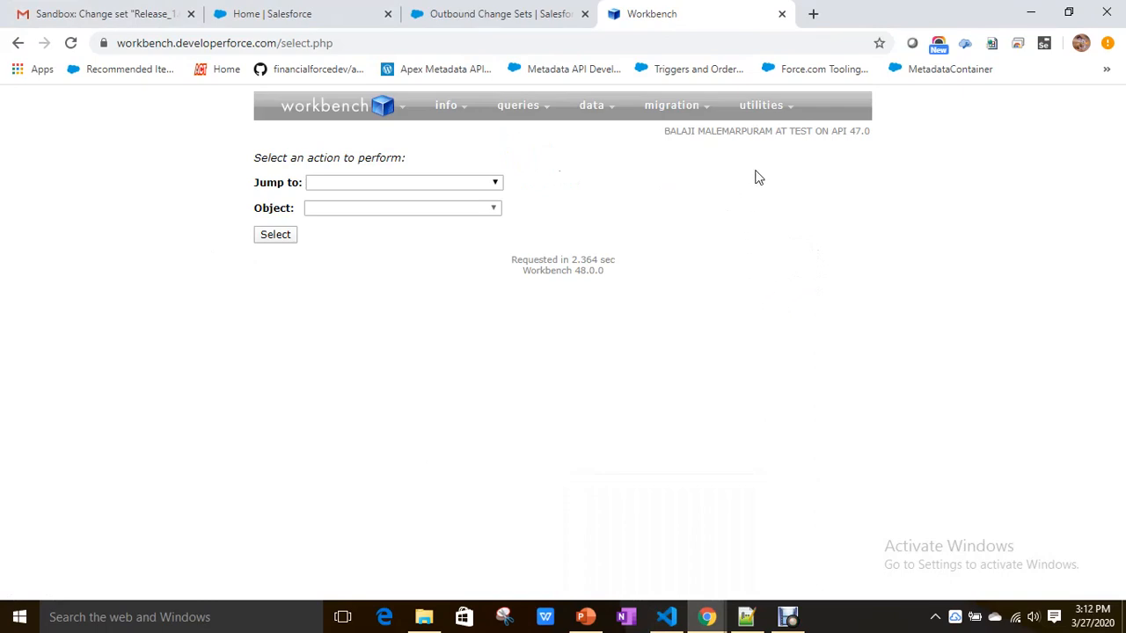
mouse_move(777, 118)
mouse_move(681, 105)
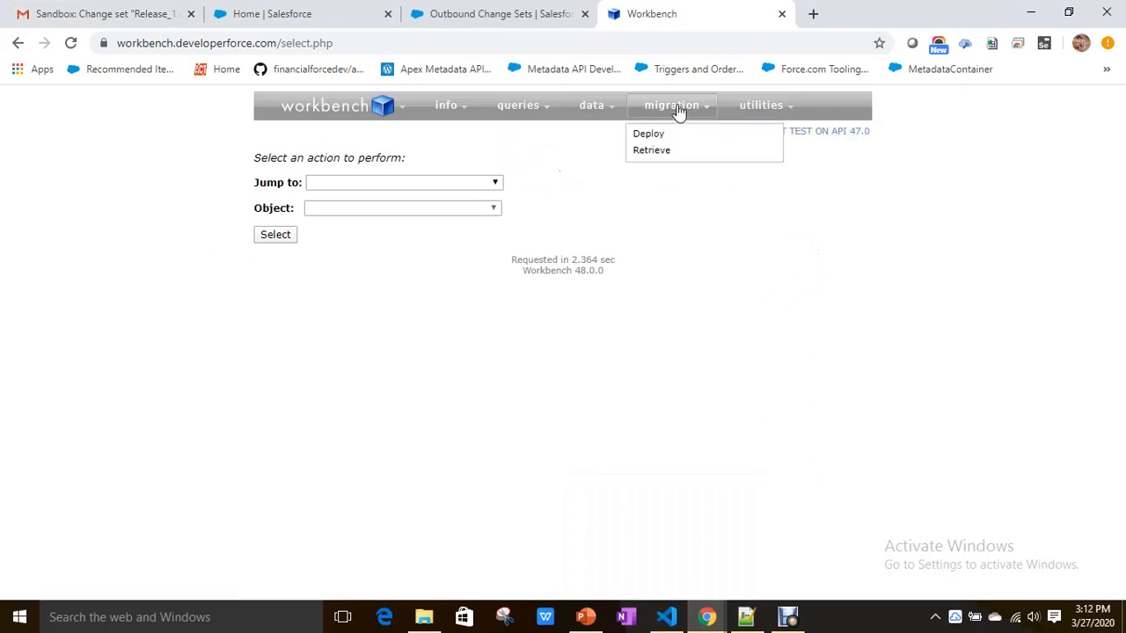
click(661, 151)
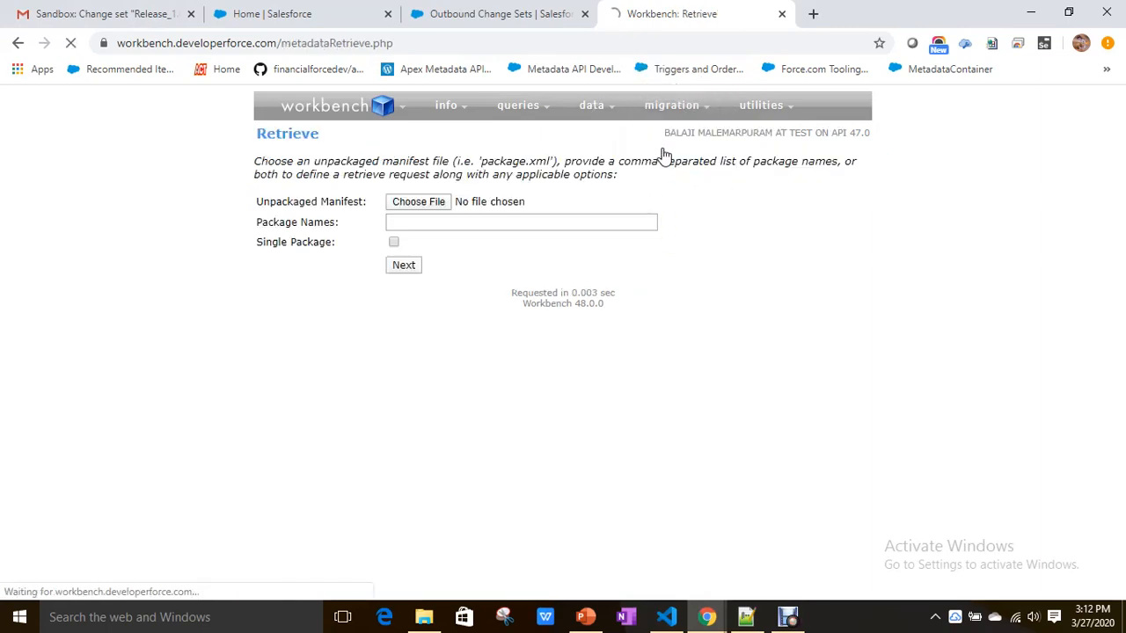
Run a retrieve request with package name Release_1.1, taken from the UAT outbound change set, and Single Package enabled
click(446, 25)
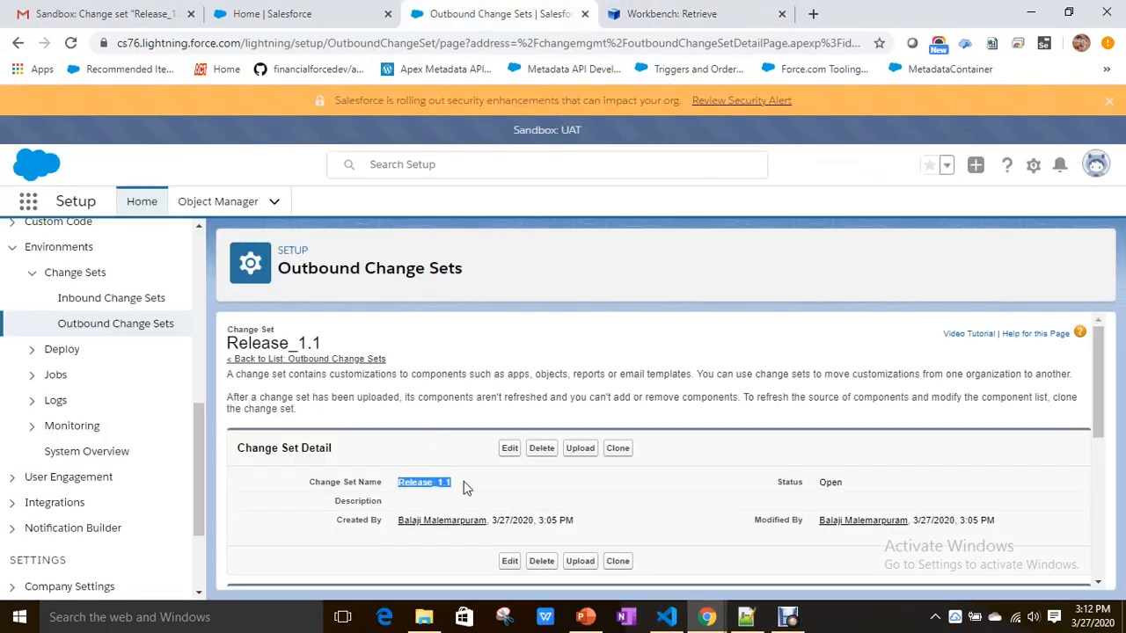
click(673, 14)
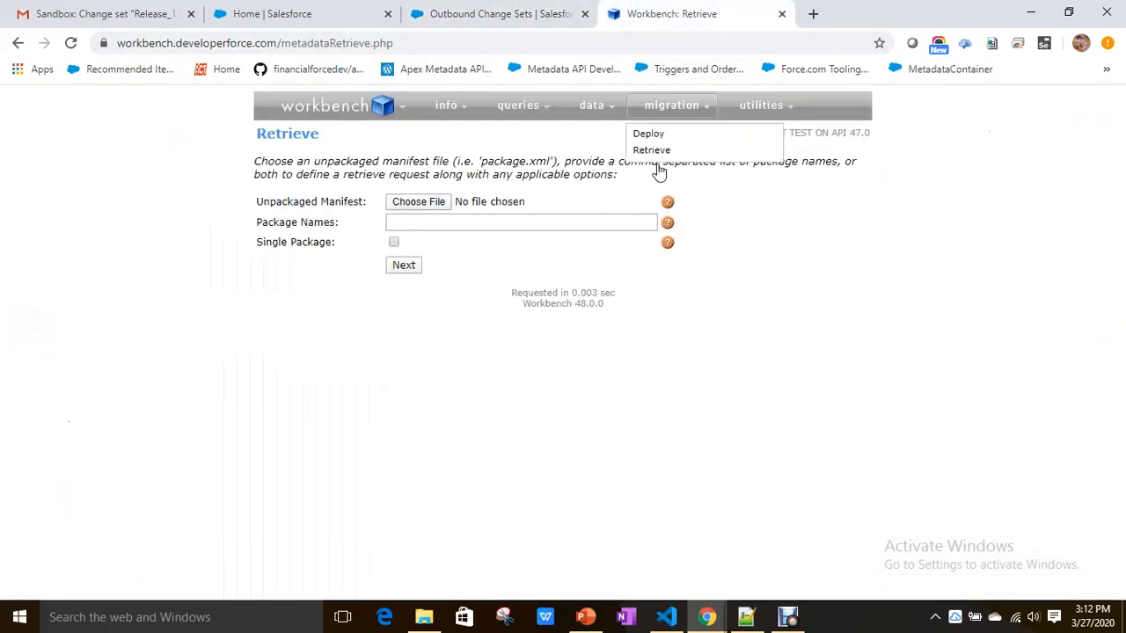
click(545, 225)
key(ctrl+v)
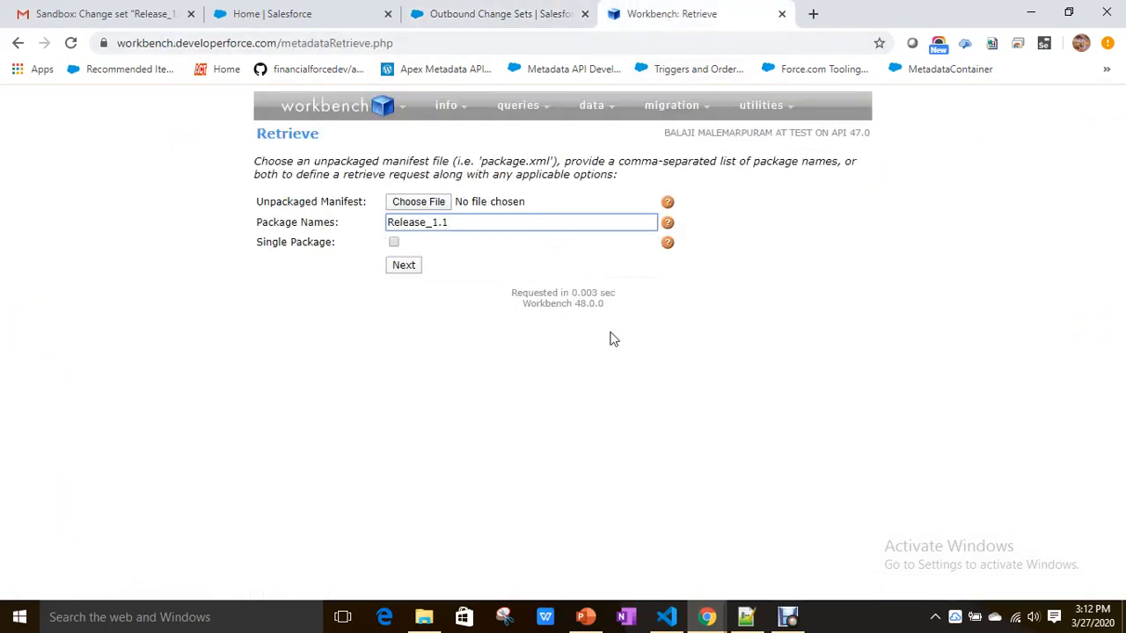
click(394, 245)
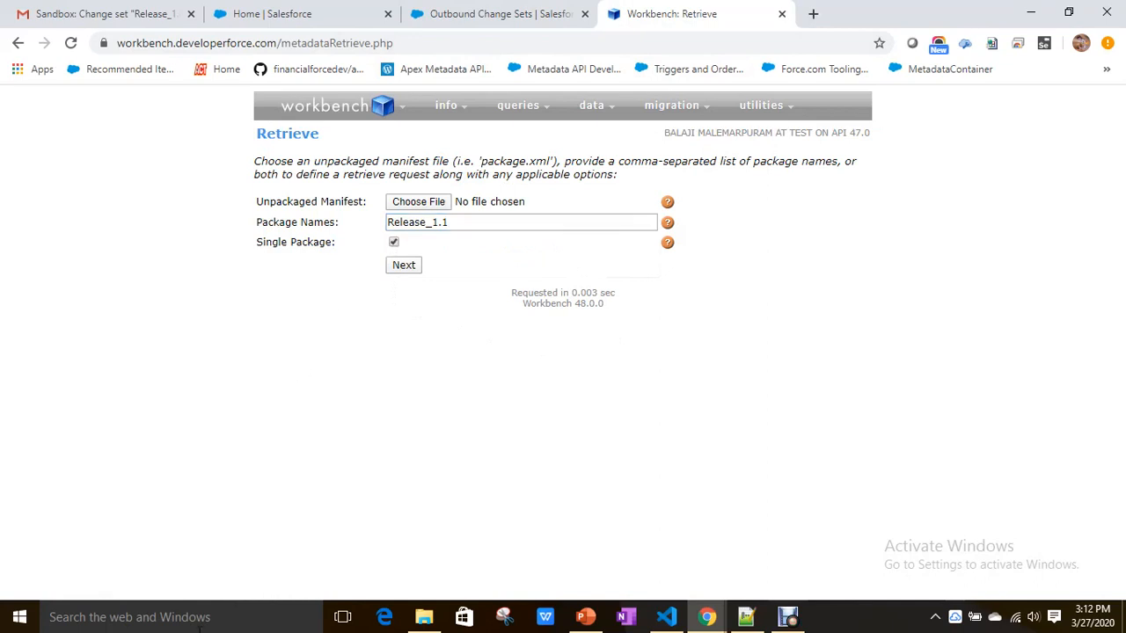
click(402, 260)
click(301, 335)
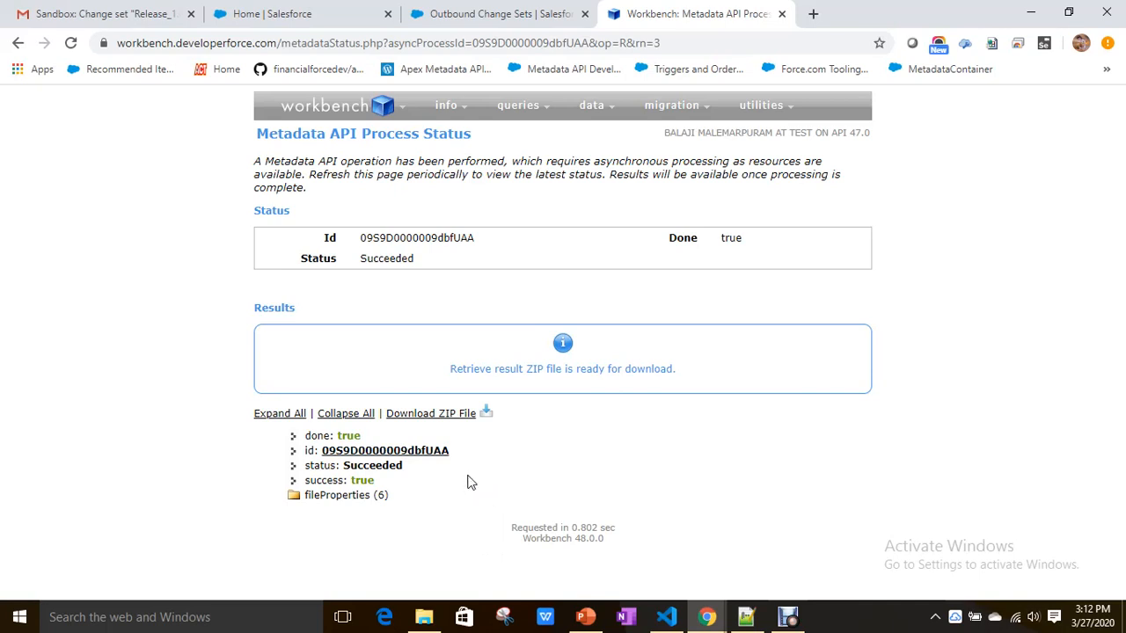
Download the retrieve result ZIP file to E:\Certifications and show it in its folder
click(454, 417)
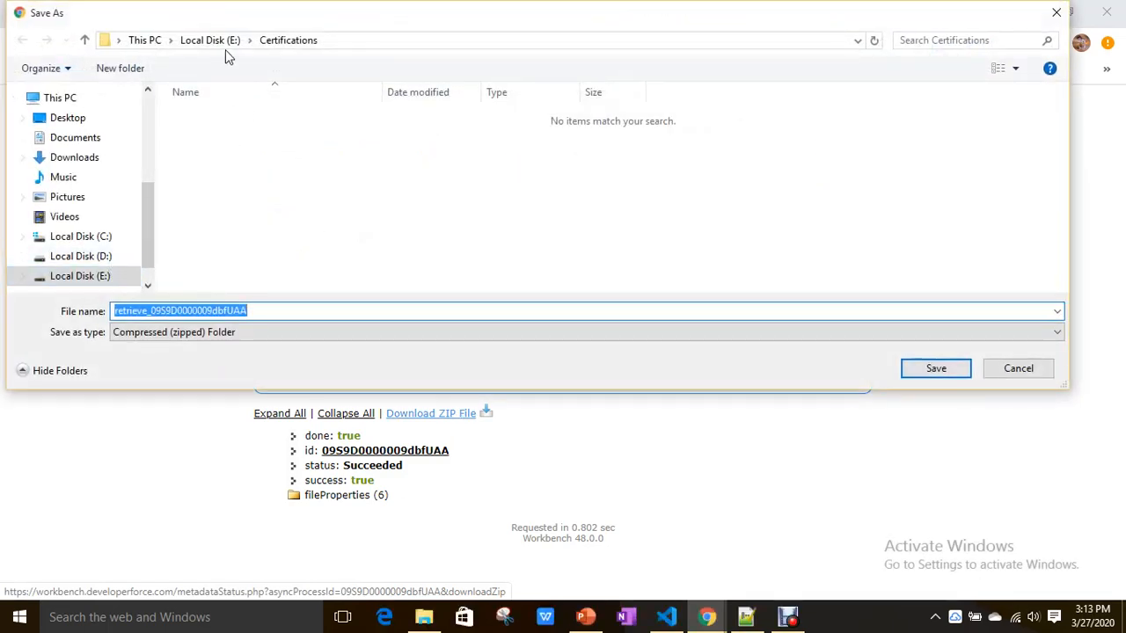
click(936, 376)
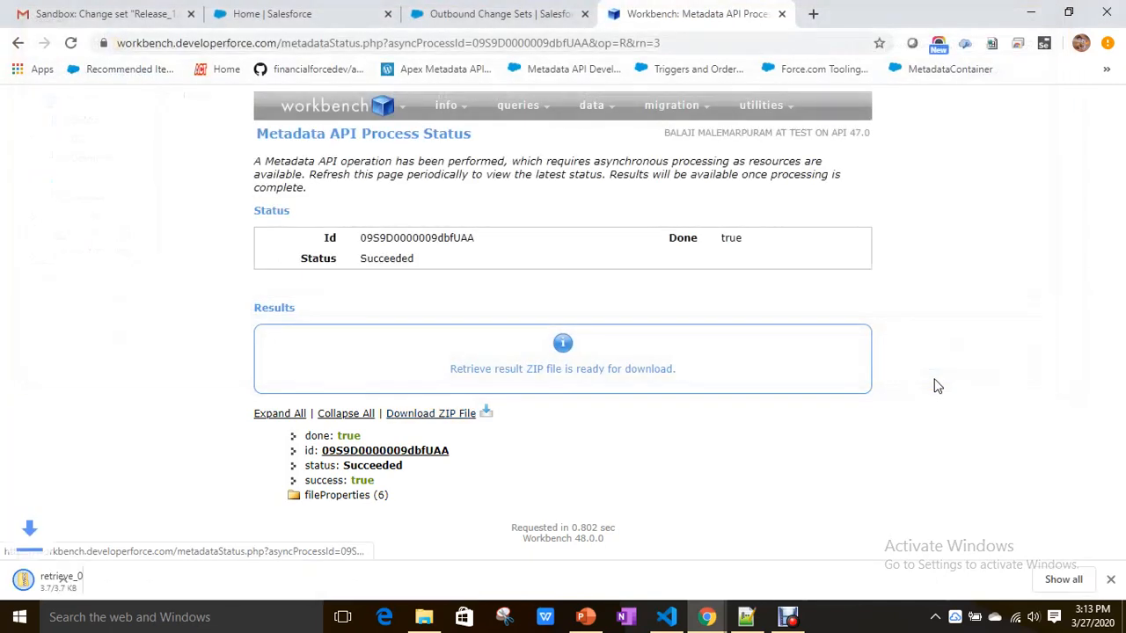
click(169, 581)
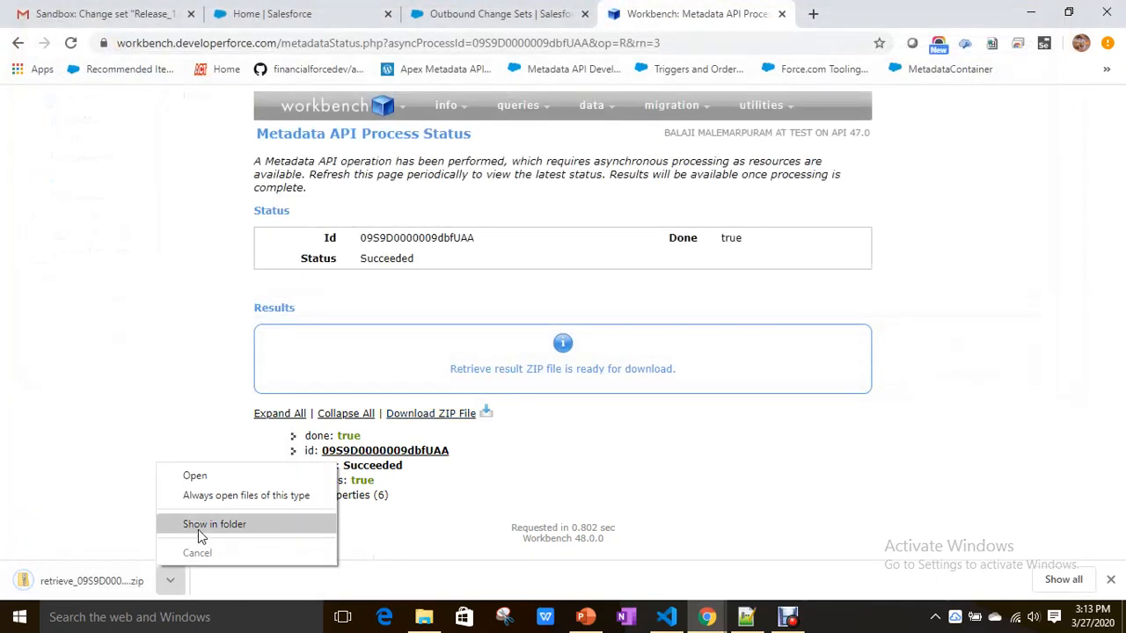
click(197, 524)
Extract the retrieved ZIP file into E:\Certifications\retrieve_09S9D0000009dbfUAA
right_click(314, 199)
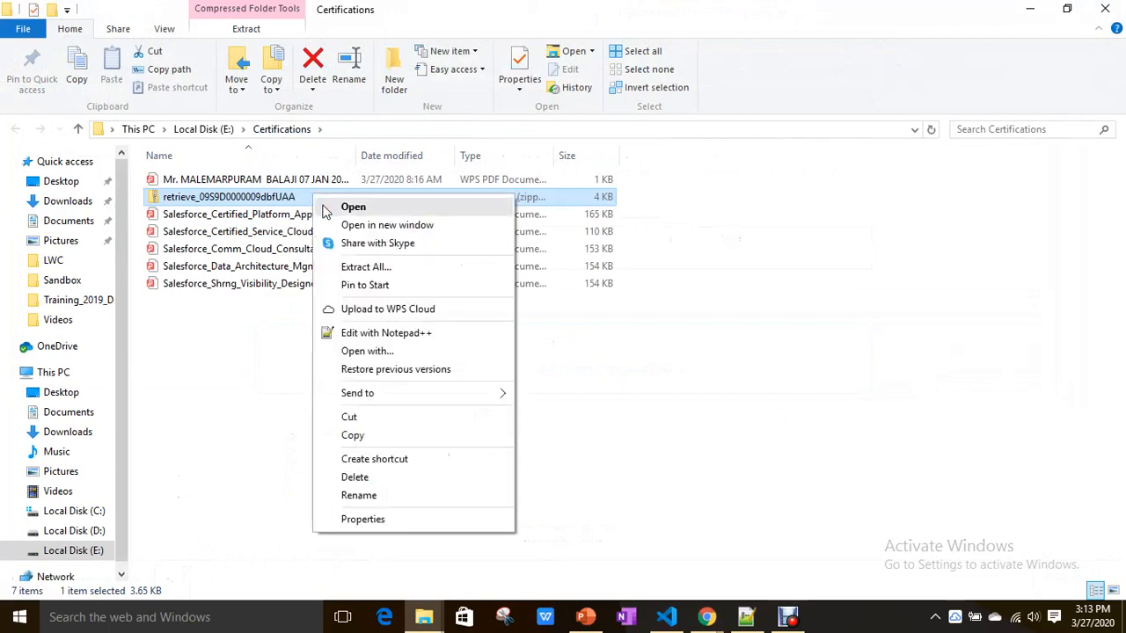
click(378, 266)
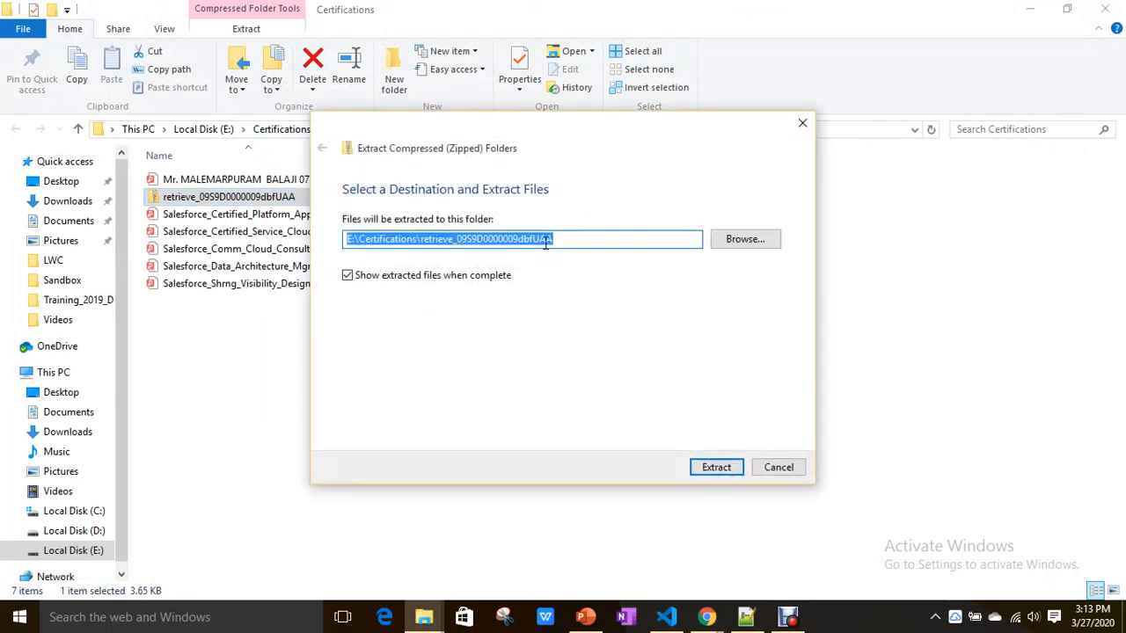
click(716, 467)
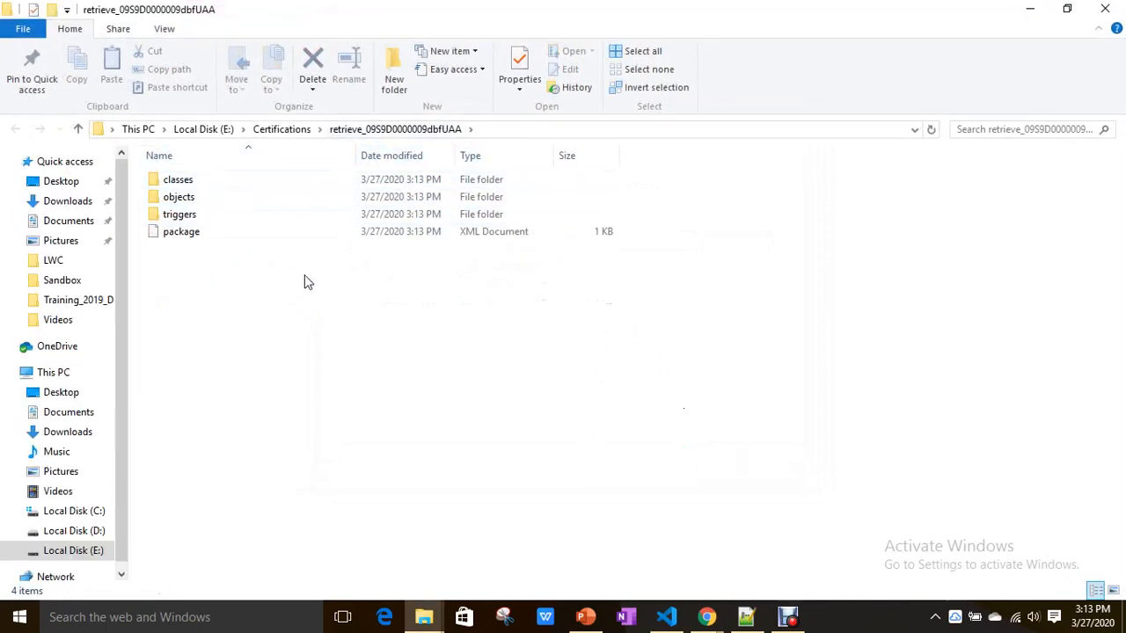
Open the extracted package XML file in Notepad++ to examine its component list
click(180, 239)
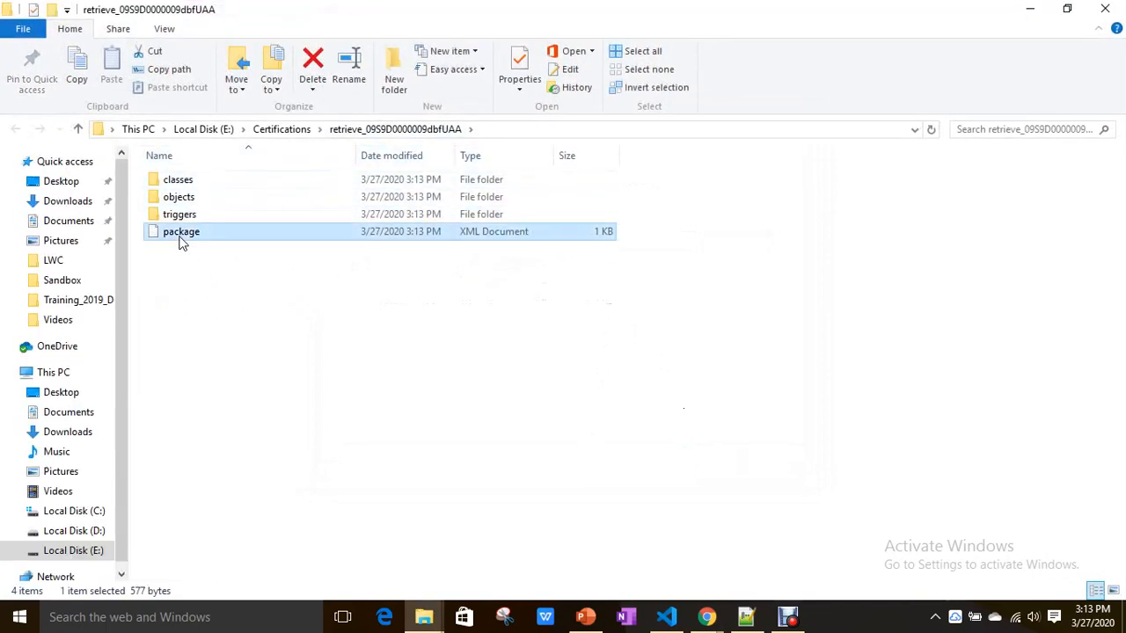
right_click(180, 243)
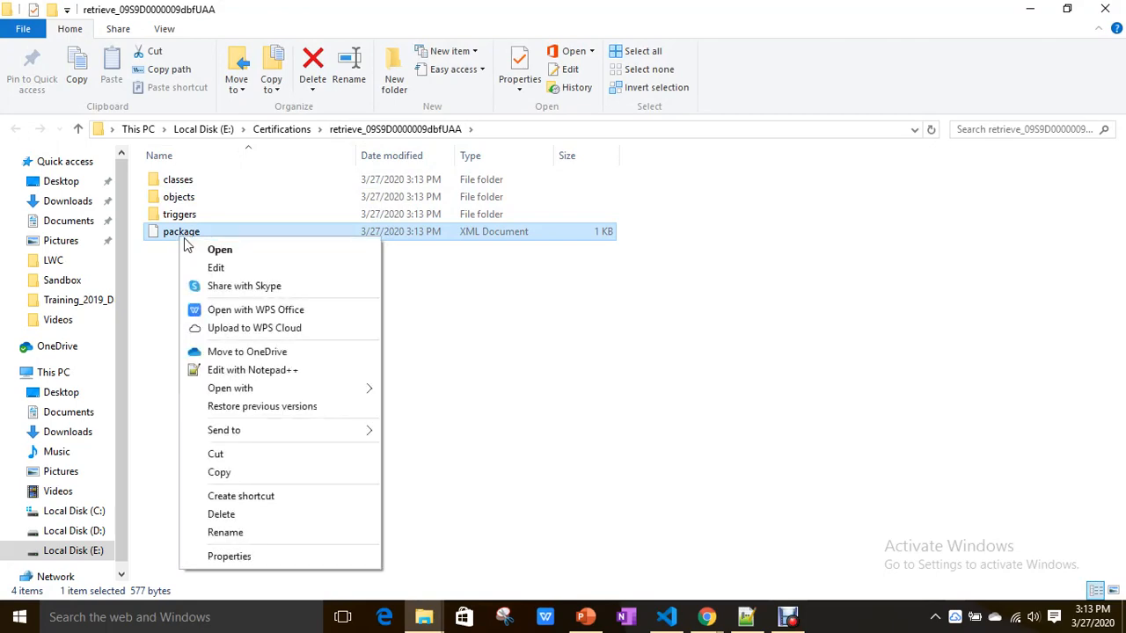
click(266, 373)
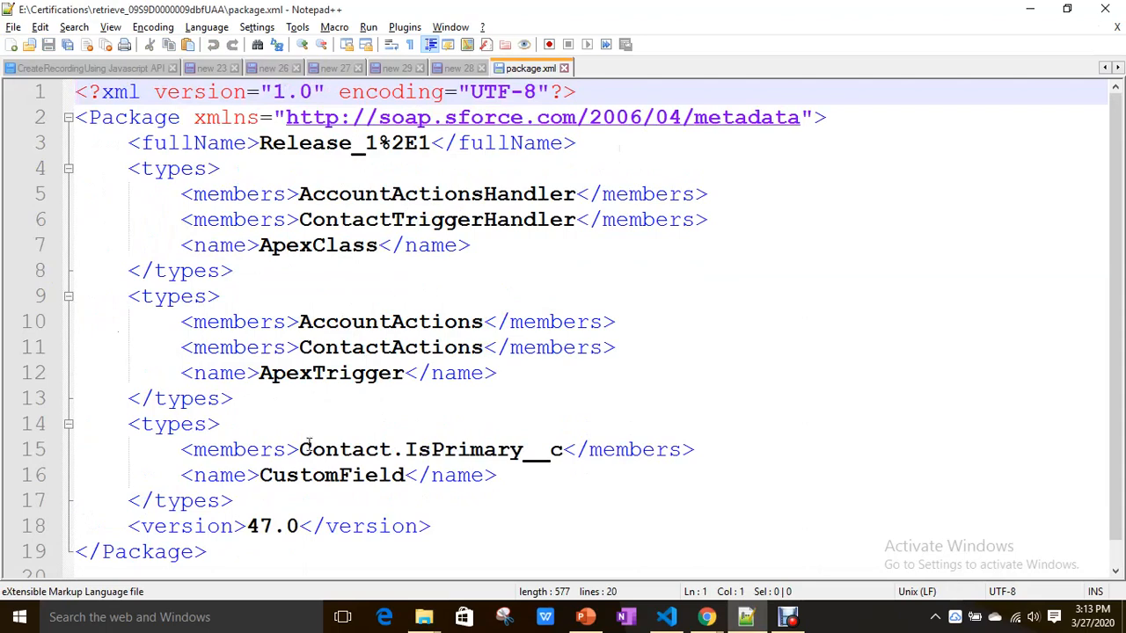
Examine the custom field member entry Contact.IsPrimary__c in package.xml, highlighting its object name and its field API name separately
drag(185, 450, 695, 449)
click(299, 450)
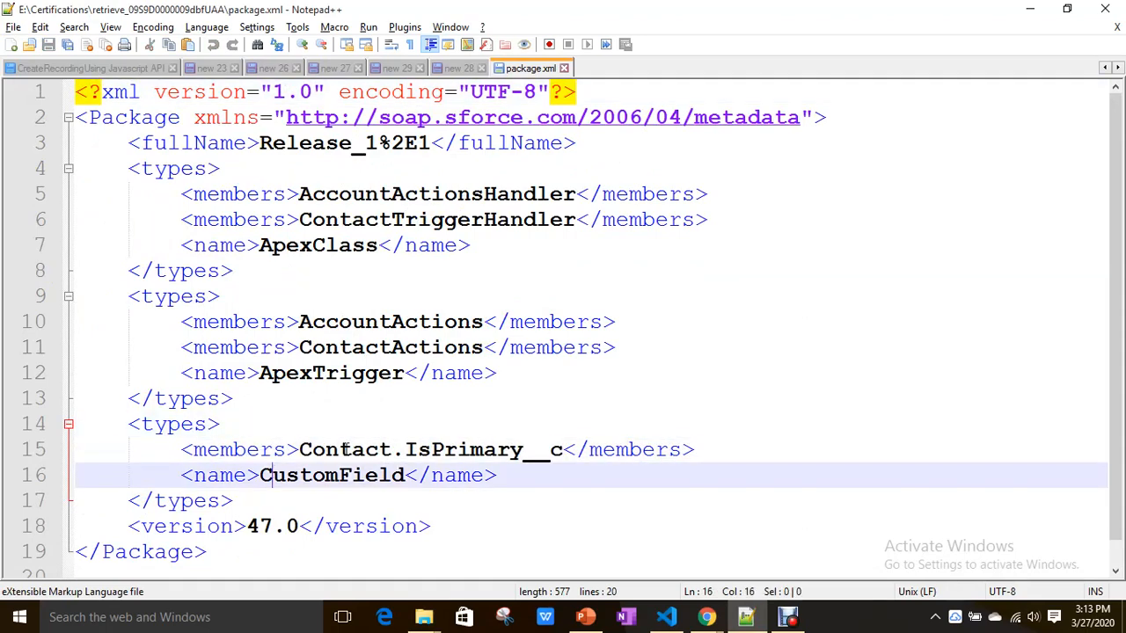
drag(299, 449, 572, 450)
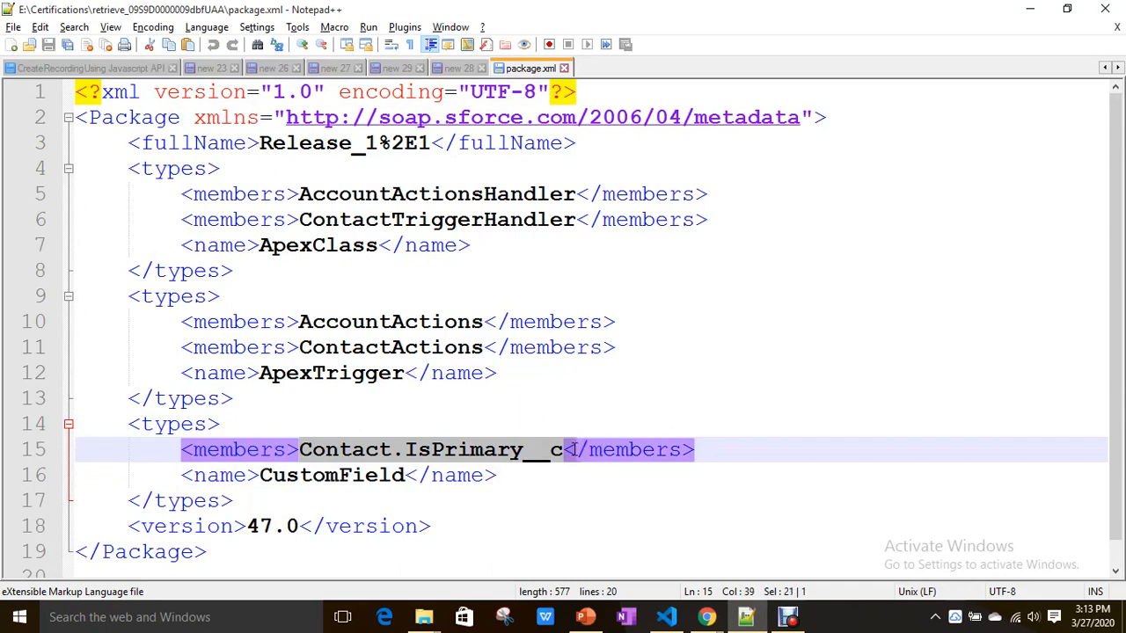
click(298, 447)
double_click(329, 450)
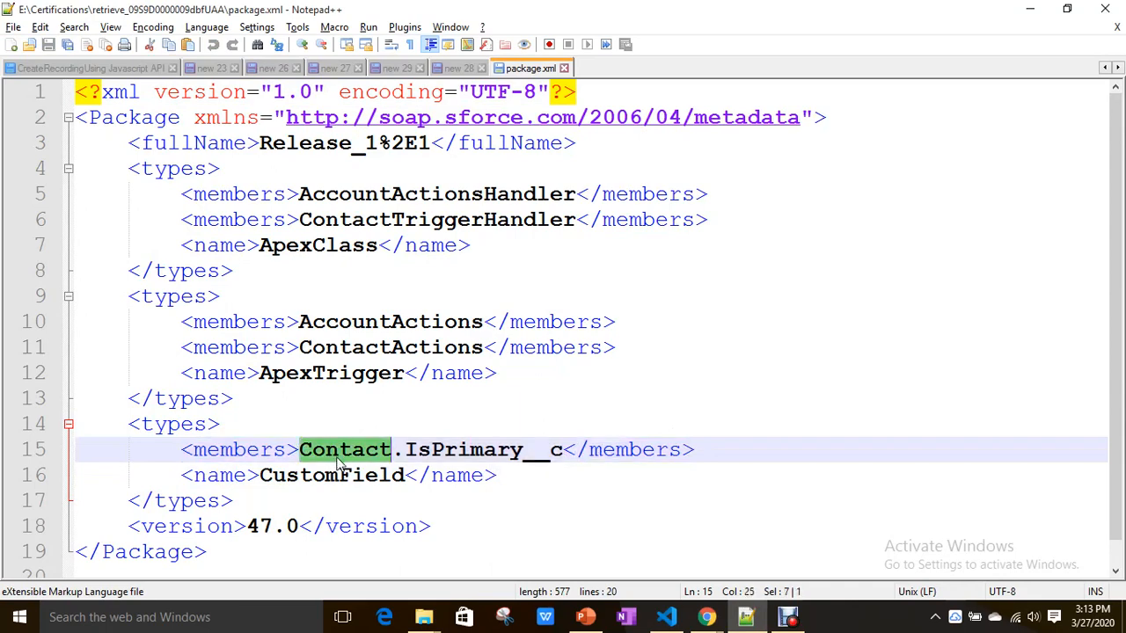
double_click(485, 454)
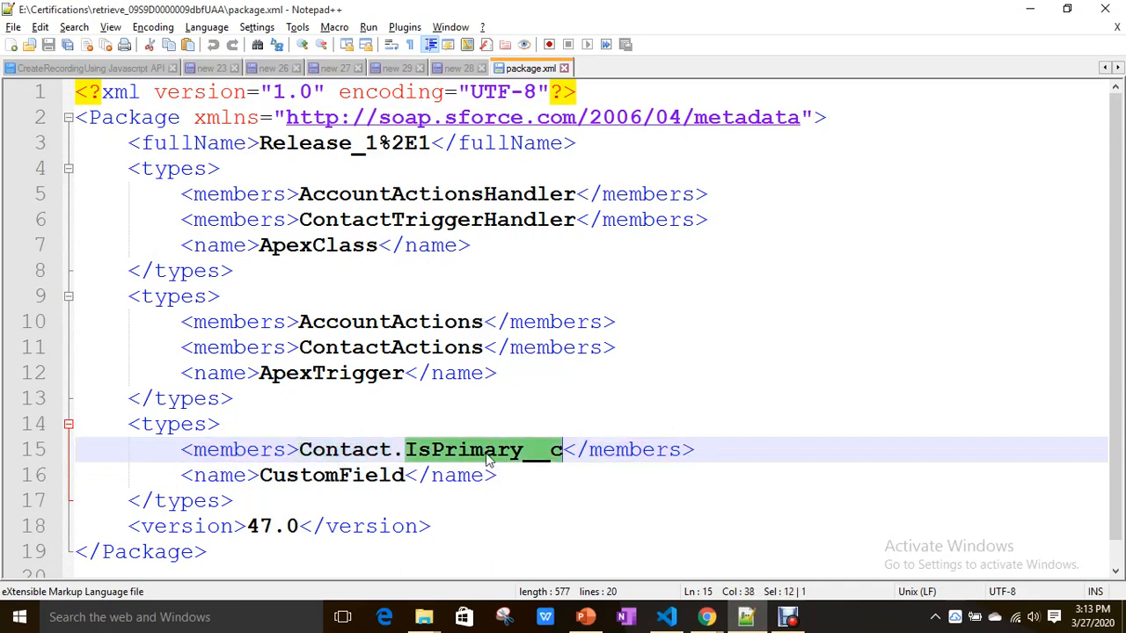
Examine the metadata type name lines in package.xml, highlighting the ApexTrigger and CustomField name elements
mouse_move(746, 616)
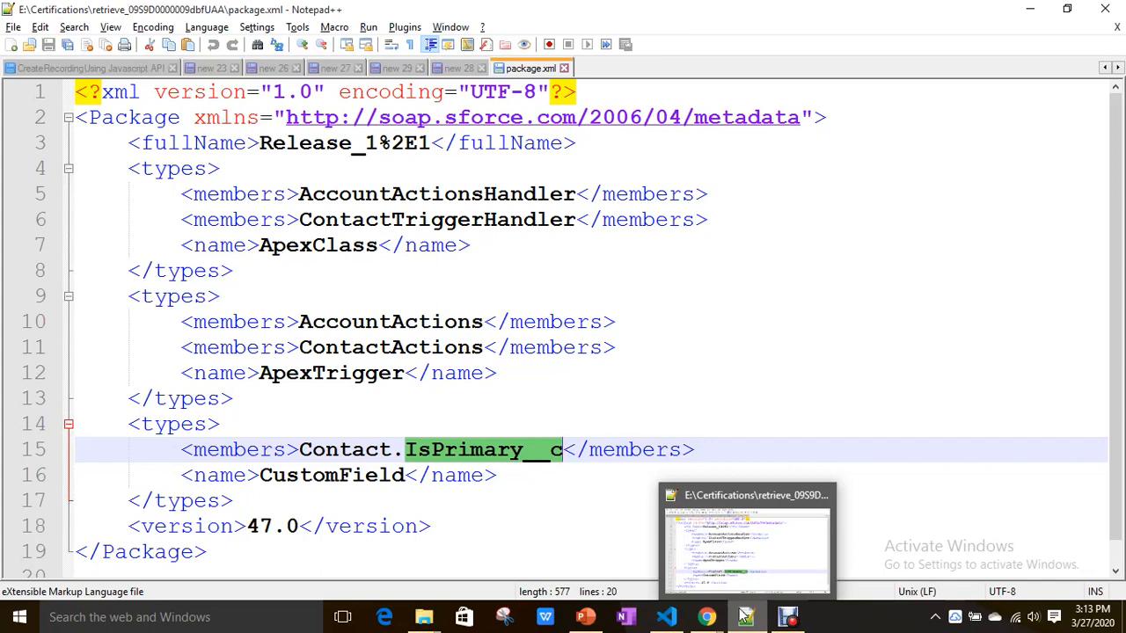
drag(182, 378, 485, 378)
drag(183, 478, 388, 502)
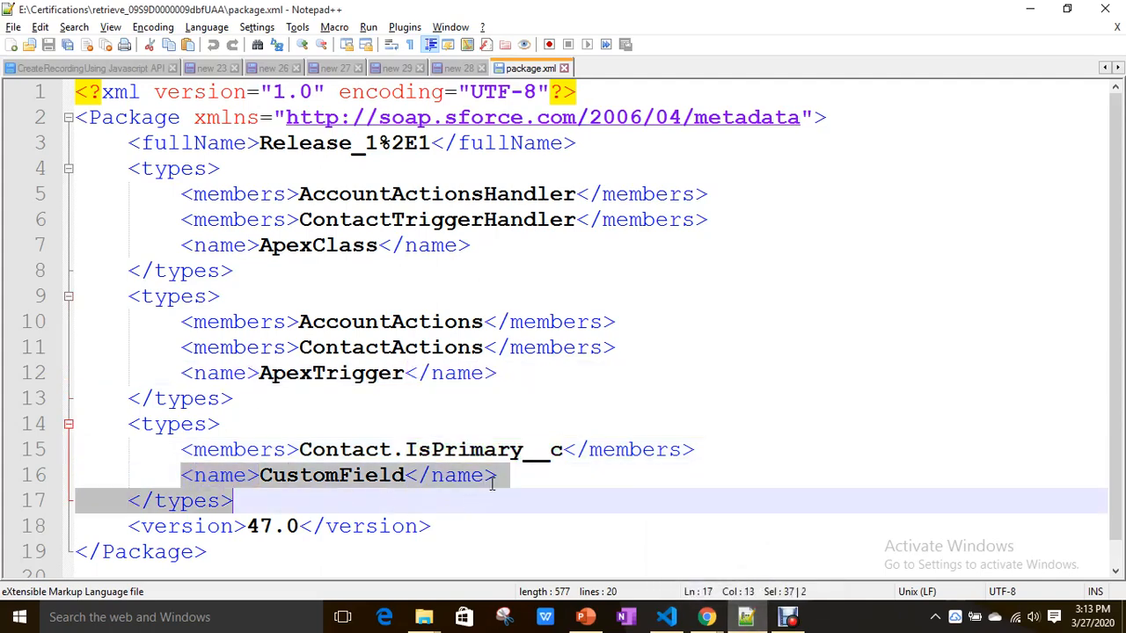
drag(493, 484, 510, 473)
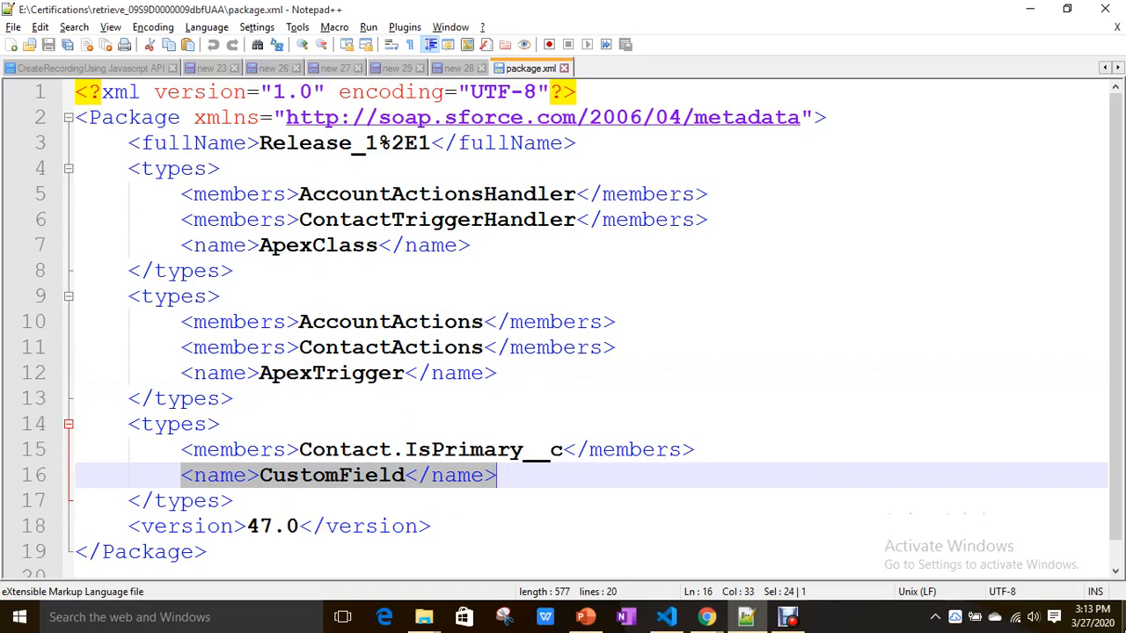